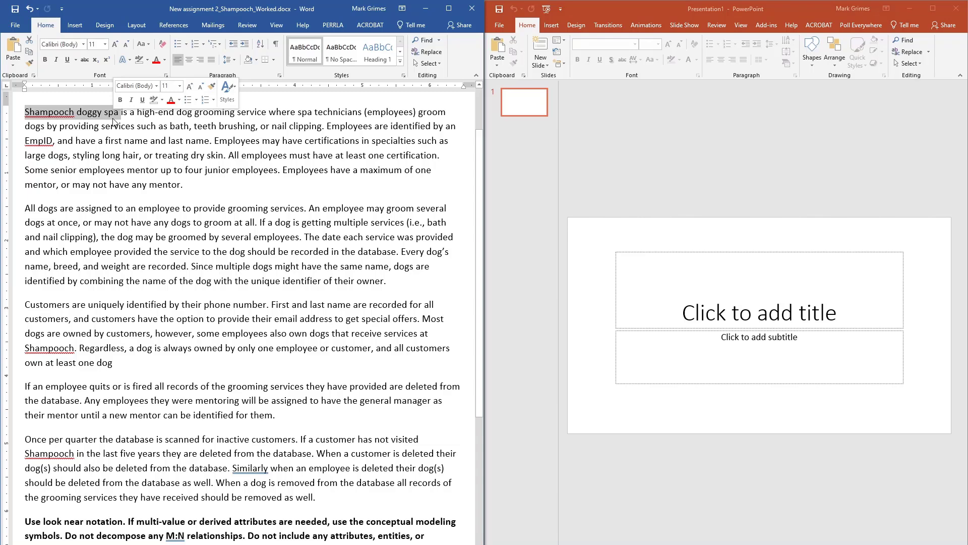
Step: Read the assignment's notation instructions below the case description, including the rule against decomposing M:N relationships
{"action": "left_click", "coordinate": [187, 191]}
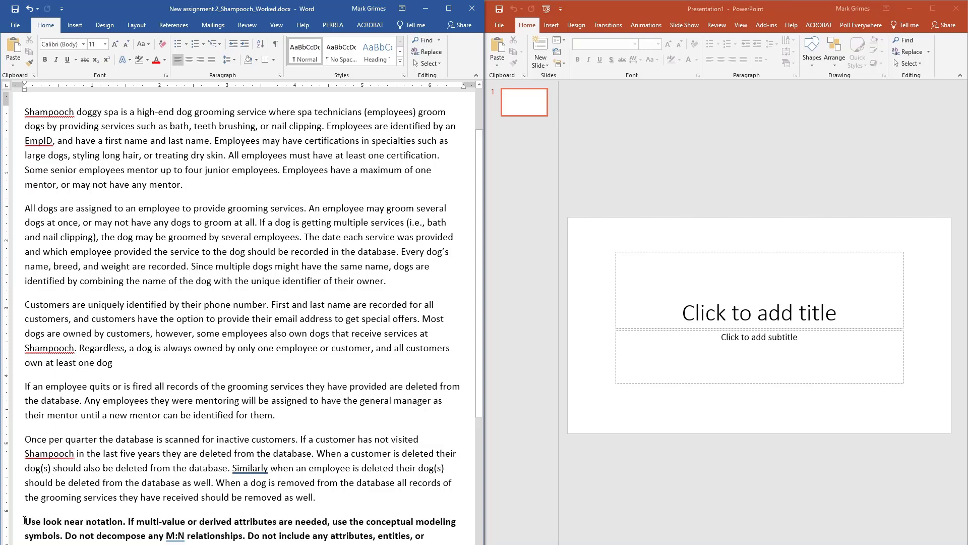
{"action": "left_click_drag", "start_coordinate": [24, 520], "coordinate": [389, 544]}
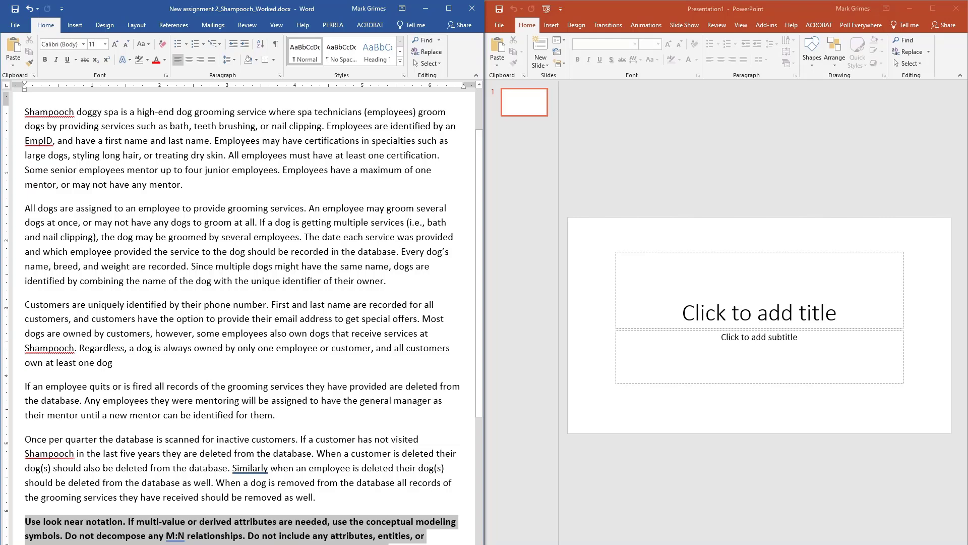
{"action": "left_click", "coordinate": [137, 524]}
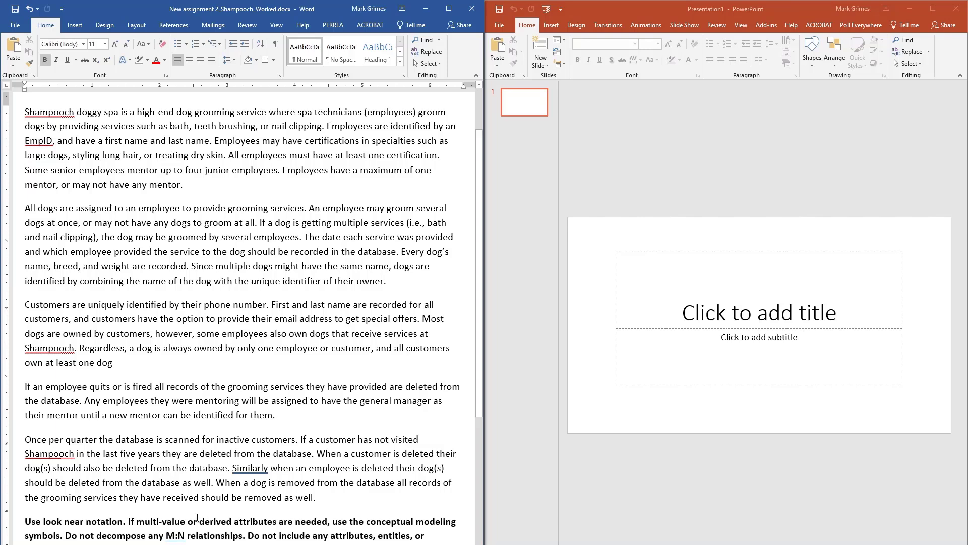
{"action": "left_click_drag", "start_coordinate": [65, 535], "coordinate": [218, 539]}
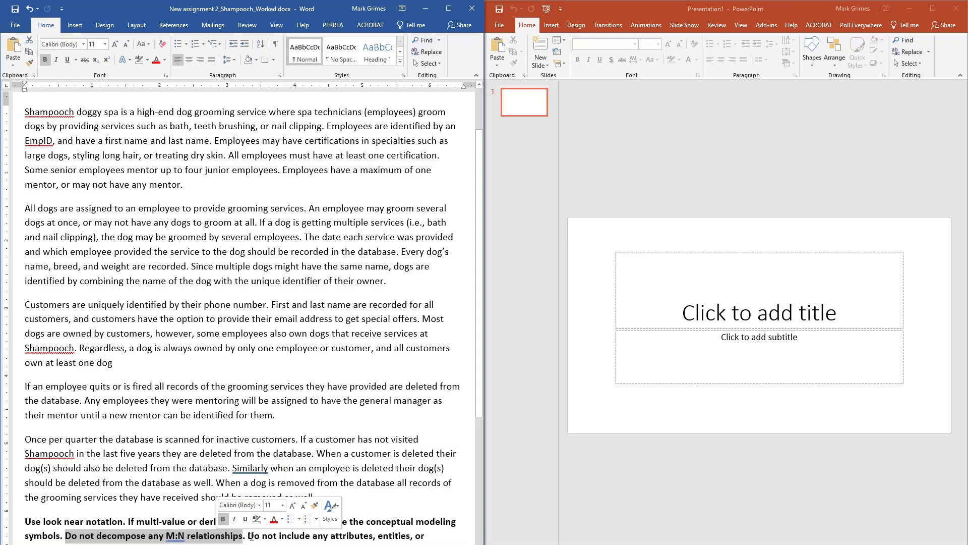
{"action": "left_click", "coordinate": [232, 504]}
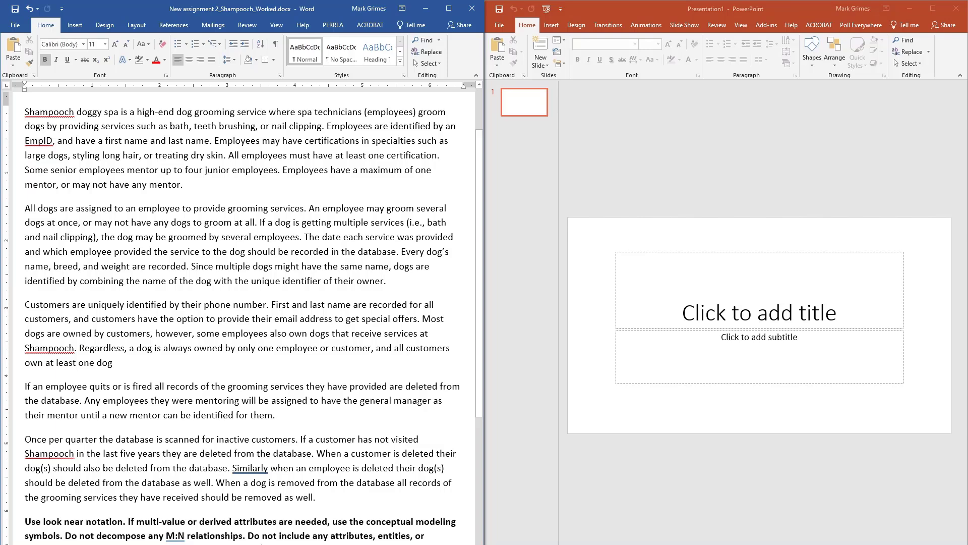
{"action": "left_click_drag", "start_coordinate": [262, 544], "coordinate": [380, 544]}
{"action": "left_click", "coordinate": [106, 170]}
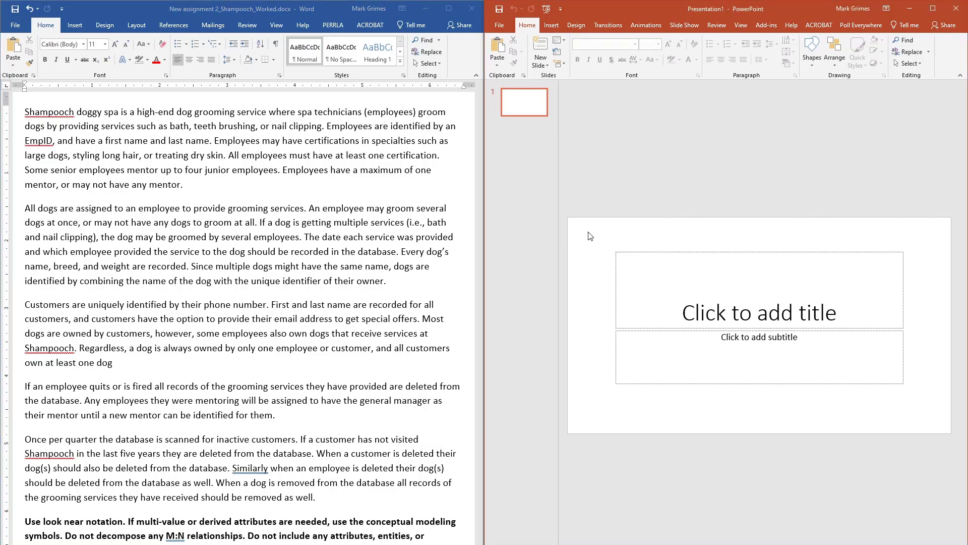
Step: Switch to PowerPoint and delete the title and subtitle placeholders from the first slide
{"action": "left_click_drag", "start_coordinate": [589, 230], "coordinate": [933, 405]}
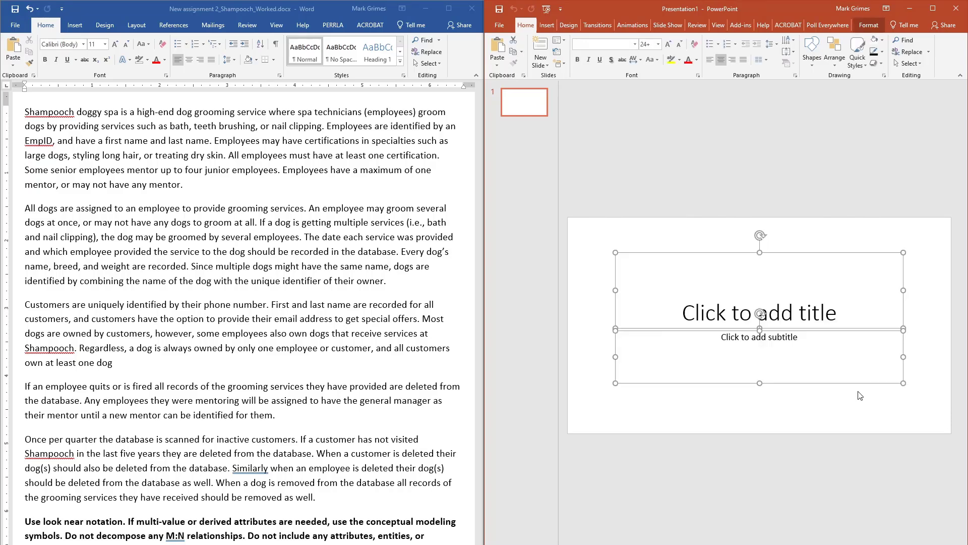
{"action": "key", "text": "Delete"}
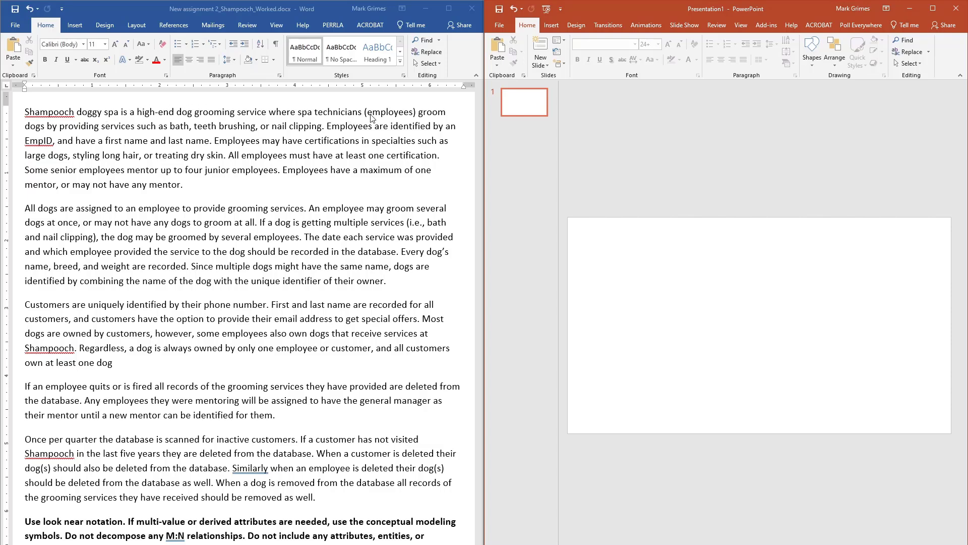
Step: In the Word document, highlight "employees" and "dogs" in yellow in the opening sentence of the first paragraph
{"action": "left_click", "coordinate": [392, 112]}
{"action": "double_click", "coordinate": [391, 113]}
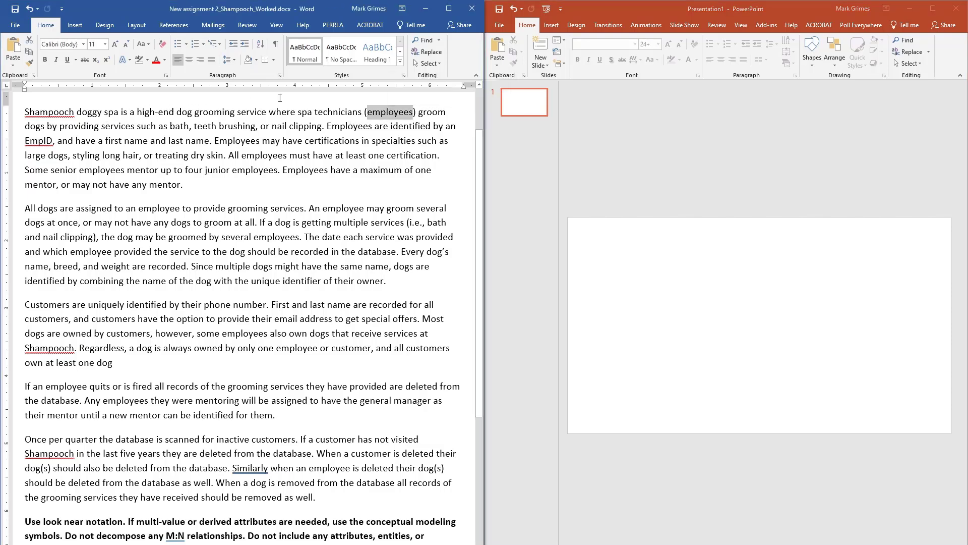
{"action": "left_click", "coordinate": [150, 61]}
{"action": "left_click", "coordinate": [143, 74]}
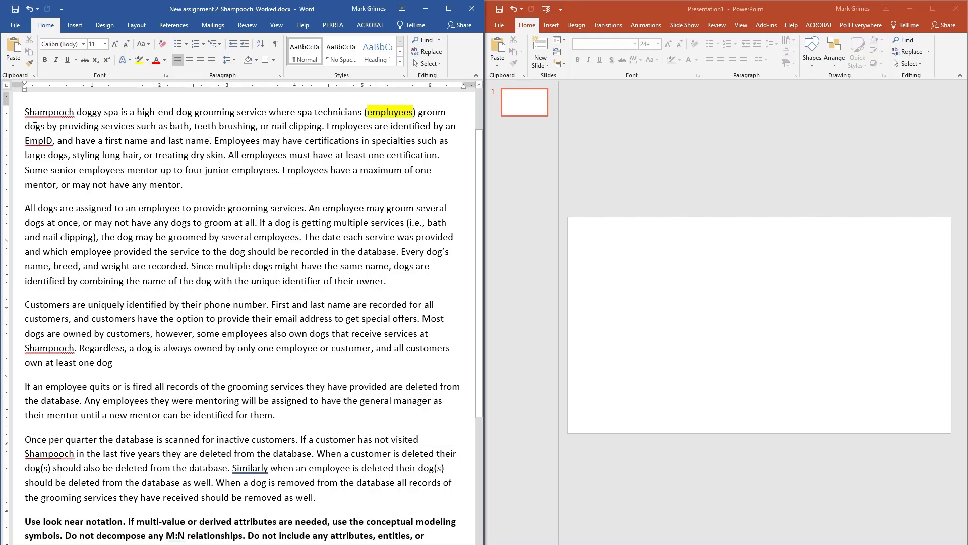
{"action": "double_click", "coordinate": [34, 126]}
{"action": "left_click", "coordinate": [139, 60]}
Step: Highlight the verb "groom" in pink in the opening sentence of the first paragraph
{"action": "double_click", "coordinate": [436, 112]}
{"action": "left_click", "coordinate": [147, 59]}
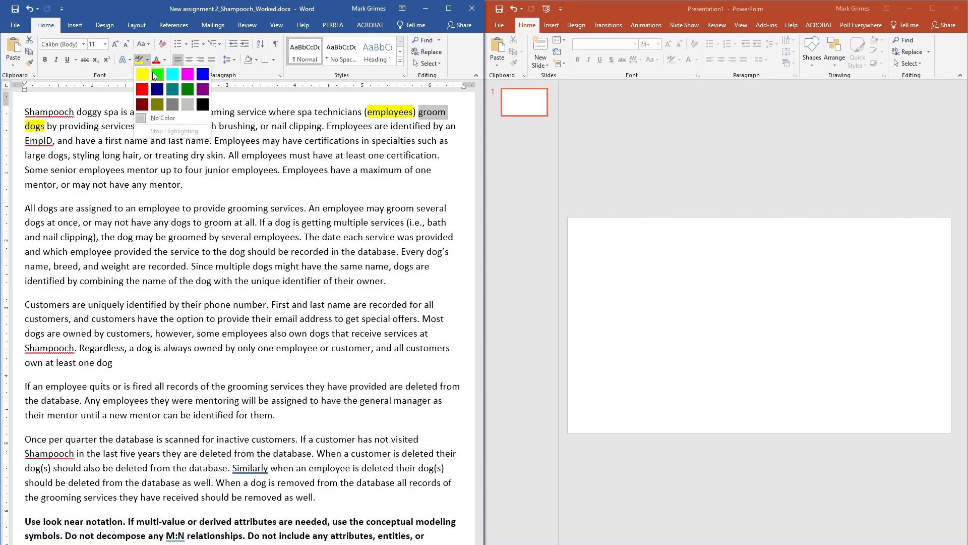
{"action": "left_click", "coordinate": [188, 74]}
{"action": "left_click", "coordinate": [260, 125]}
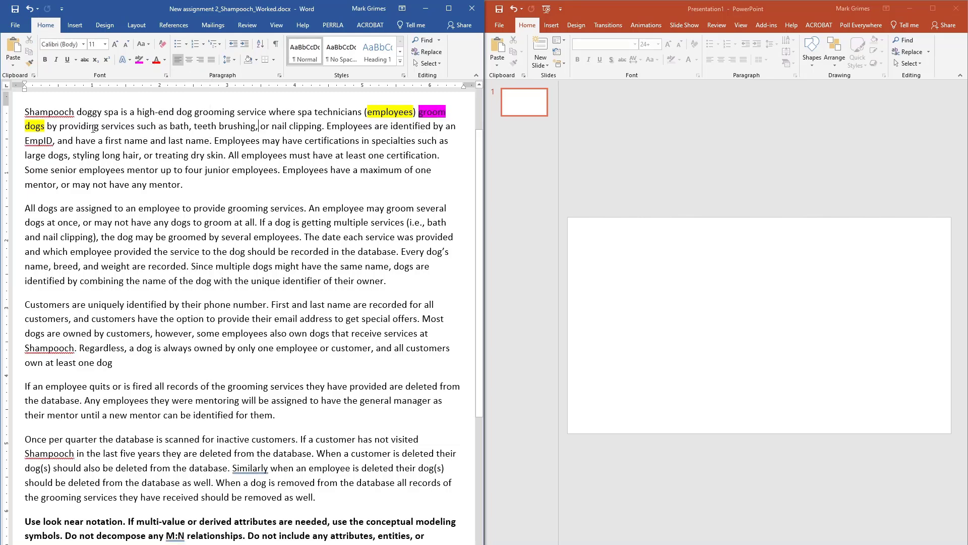
Step: Highlight the word "services" in bright green in the opening sentence of the first paragraph
{"action": "double_click", "coordinate": [123, 126]}
{"action": "left_click", "coordinate": [148, 60]}
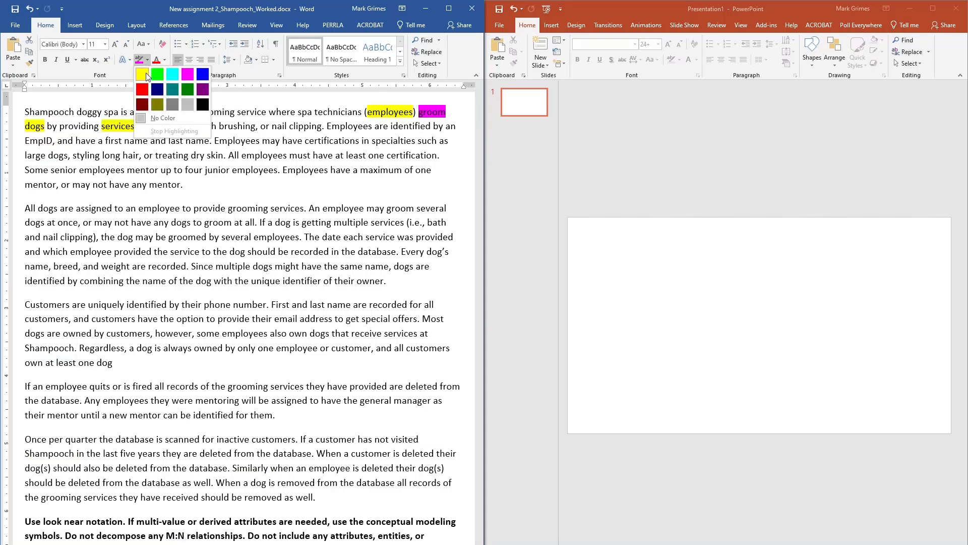
{"action": "left_click", "coordinate": [160, 74]}
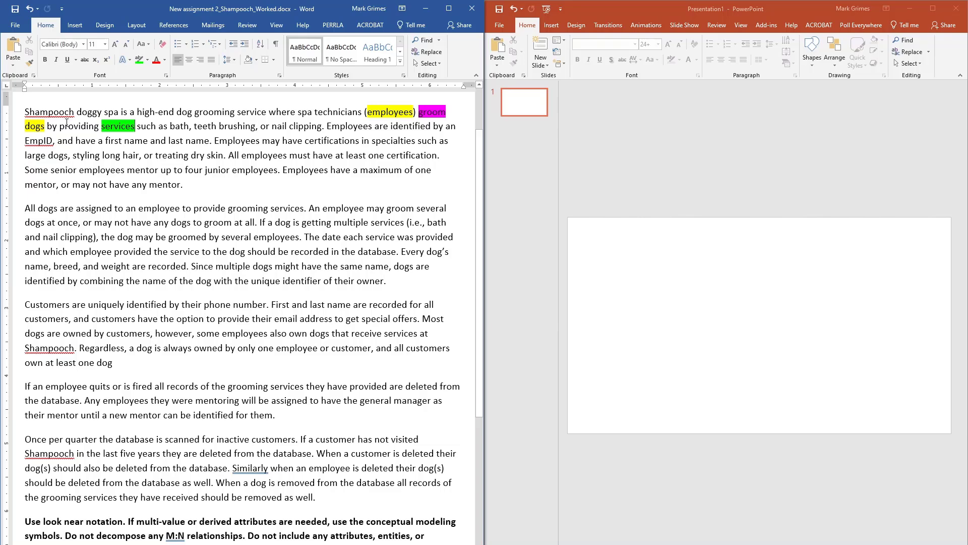
{"action": "double_click", "coordinate": [116, 126]}
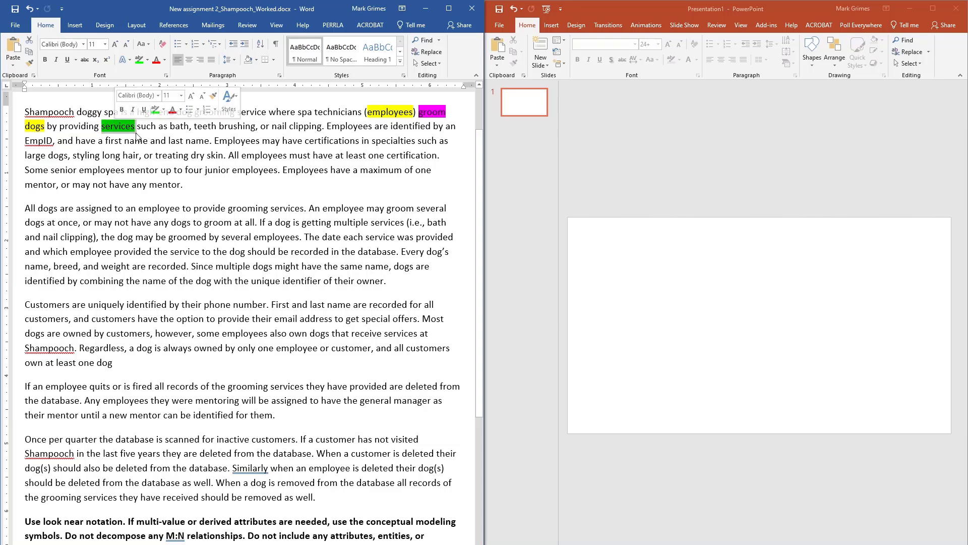
{"action": "left_click", "coordinate": [137, 128]}
{"action": "left_click_drag", "start_coordinate": [175, 123], "coordinate": [301, 126]}
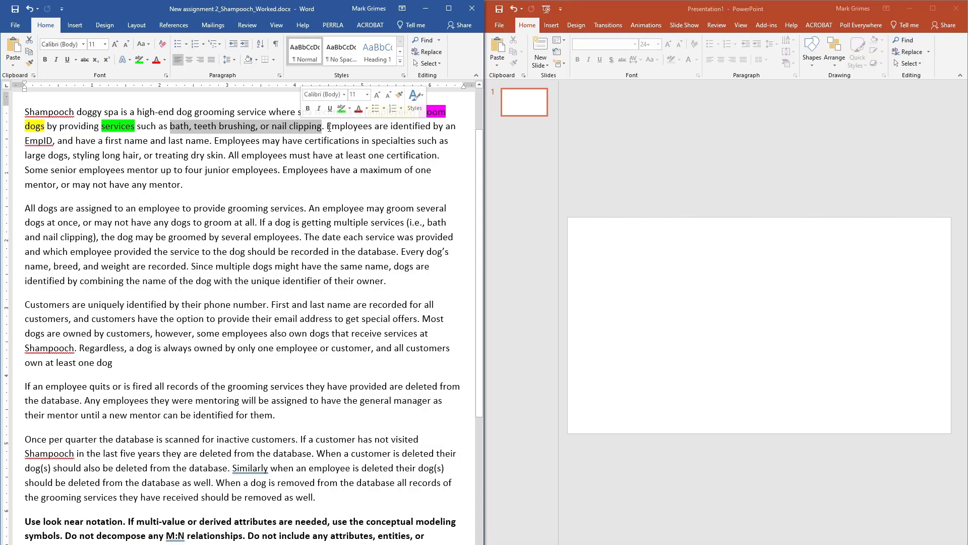
{"action": "left_click", "coordinate": [330, 130]}
Step: Bold the sentences from "Employees are identified by an EmpID" through "All employees must have at least one certification."
{"action": "left_click_drag", "start_coordinate": [331, 132], "coordinate": [443, 160]}
{"action": "key", "text": "ctrl+b"}
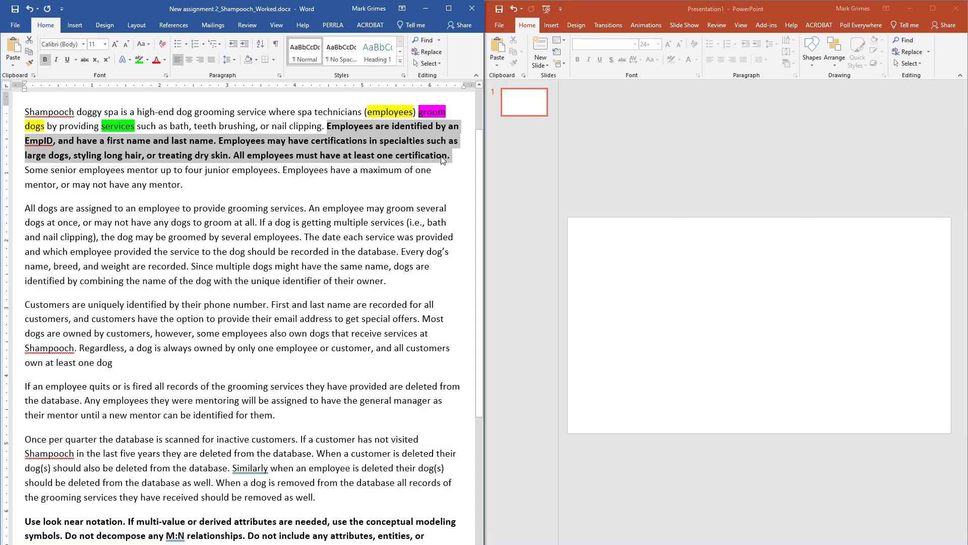
{"action": "left_click", "coordinate": [419, 153]}
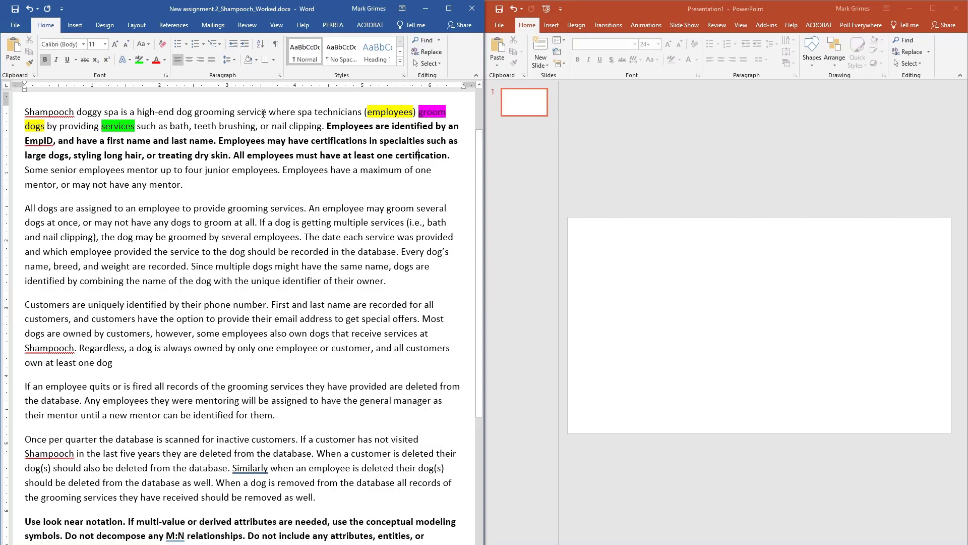
Step: In PowerPoint, draw a rectangle about 2.32" wide and 1.05" high in the upper right part of the blank slide
{"action": "left_click", "coordinate": [629, 14]}
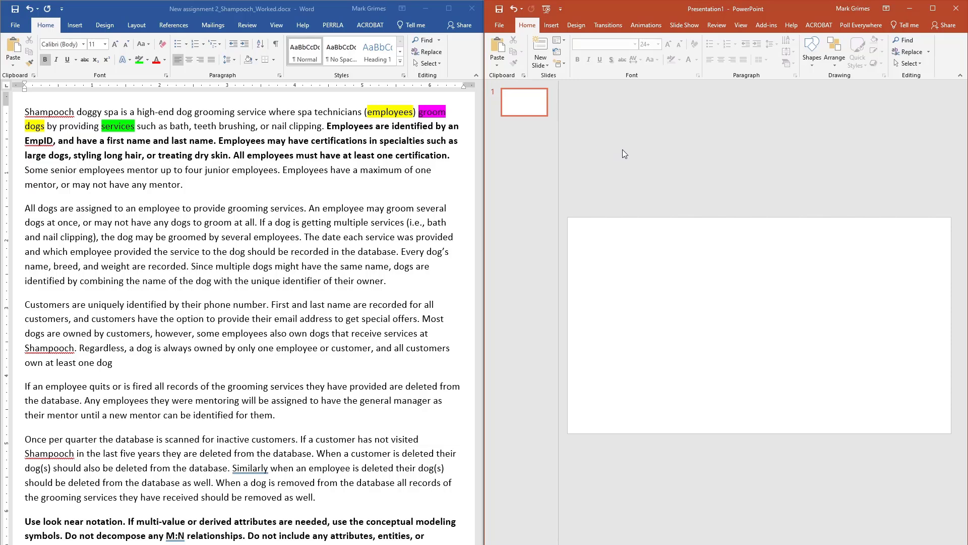
{"action": "left_click", "coordinate": [552, 25]}
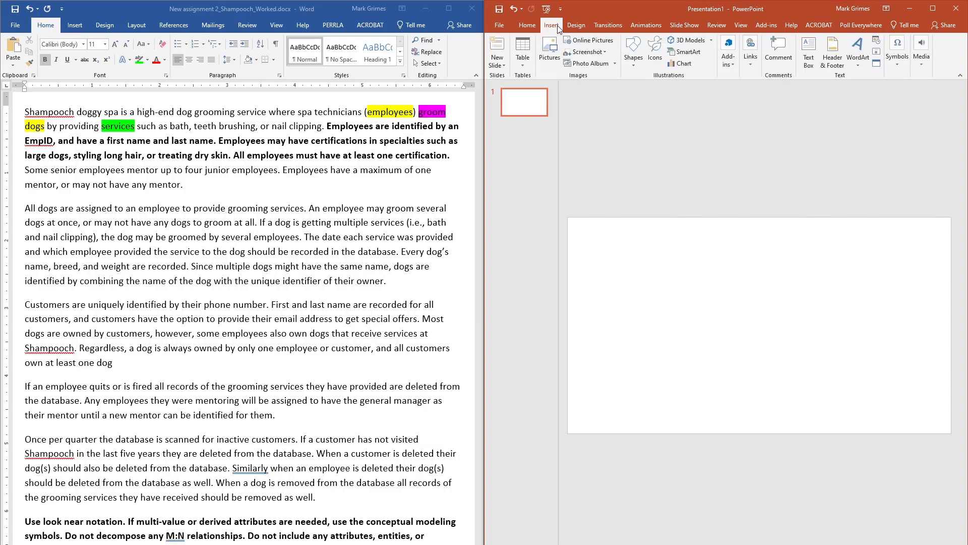
{"action": "left_click", "coordinate": [634, 65]}
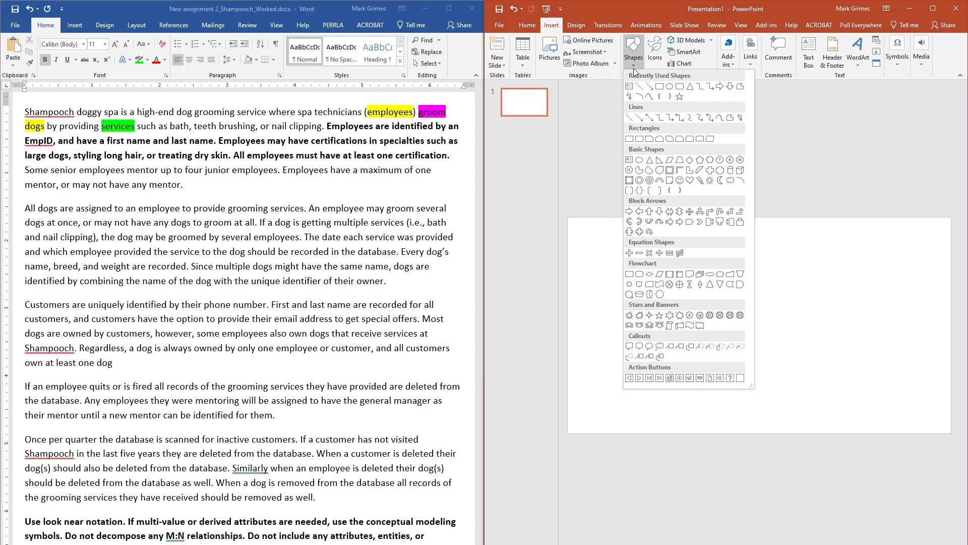
{"action": "left_click", "coordinate": [630, 140]}
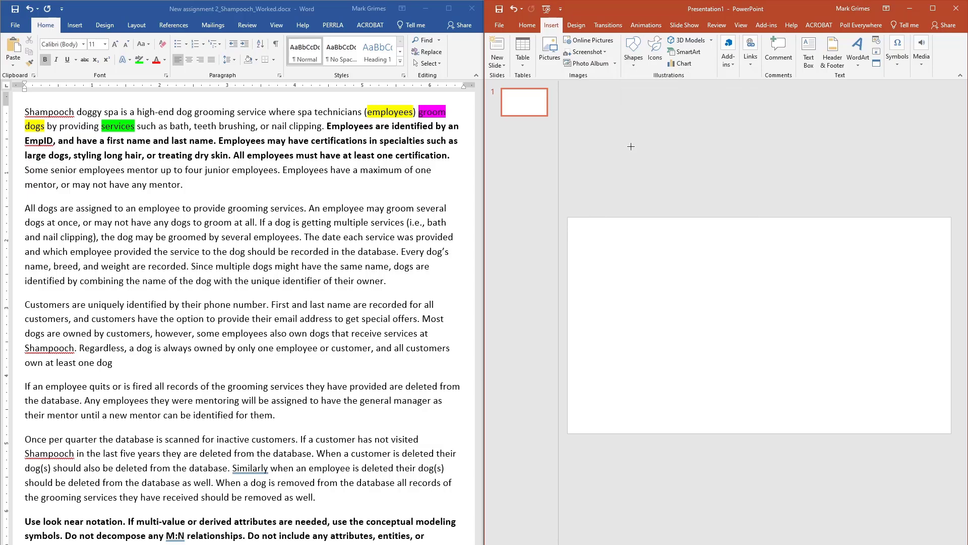
{"action": "left_click_drag", "start_coordinate": [797, 268], "coordinate": [863, 300]}
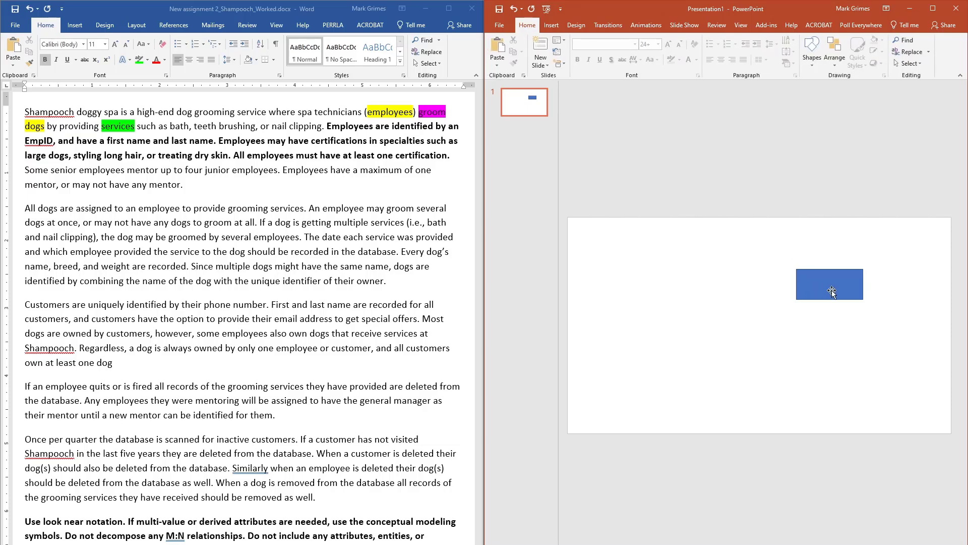
Step: Give the rectangle a white fill and a black outline
{"action": "left_click", "coordinate": [831, 291]}
{"action": "left_click", "coordinate": [712, 42]}
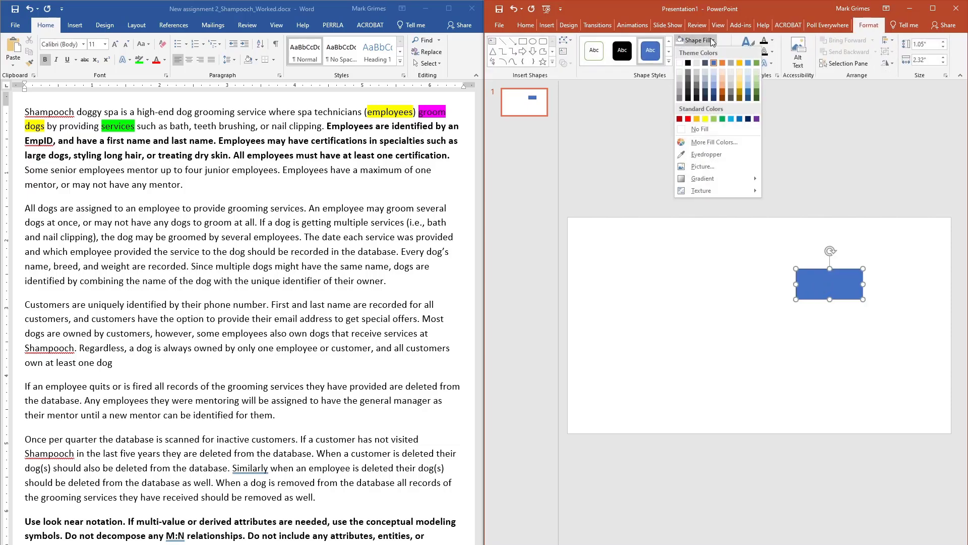
{"action": "left_click", "coordinate": [682, 65]}
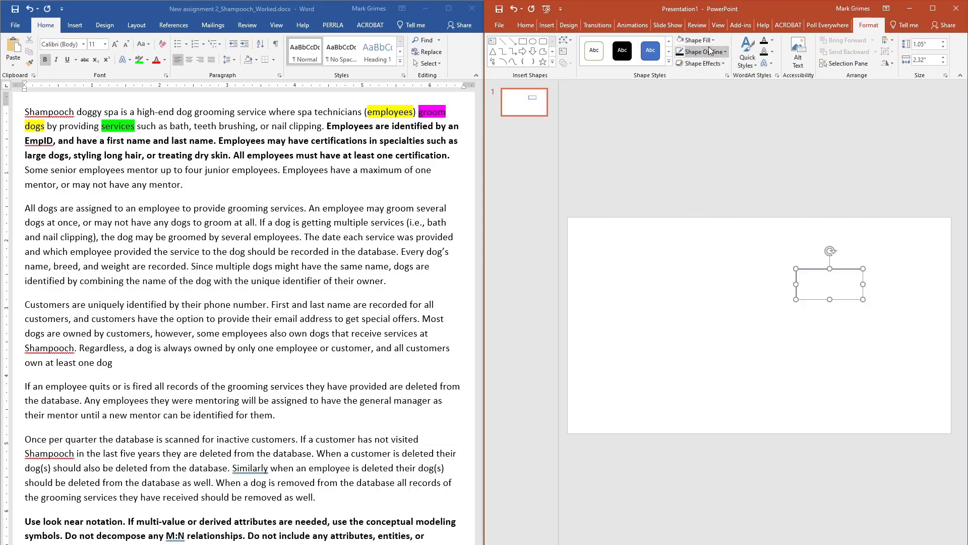
{"action": "left_click", "coordinate": [703, 51]}
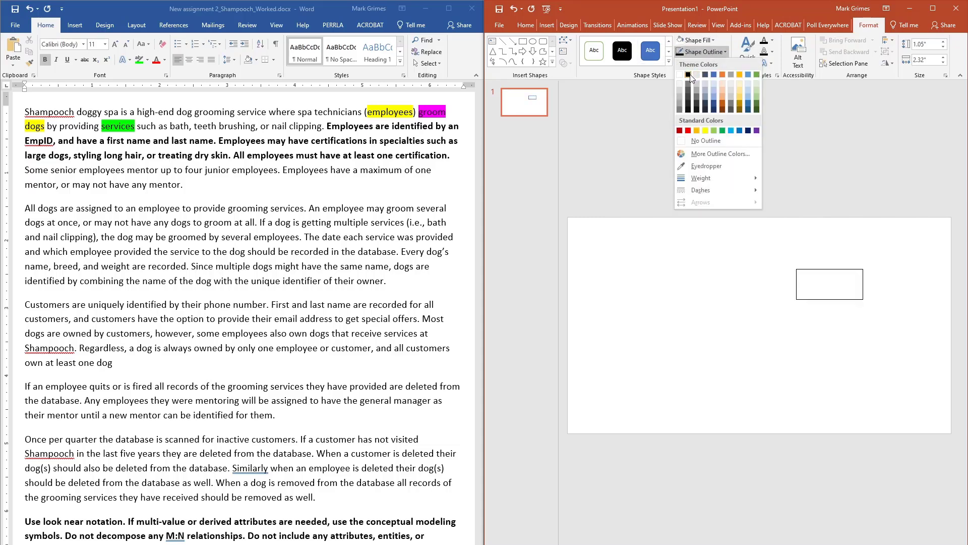
{"action": "left_click", "coordinate": [690, 74]}
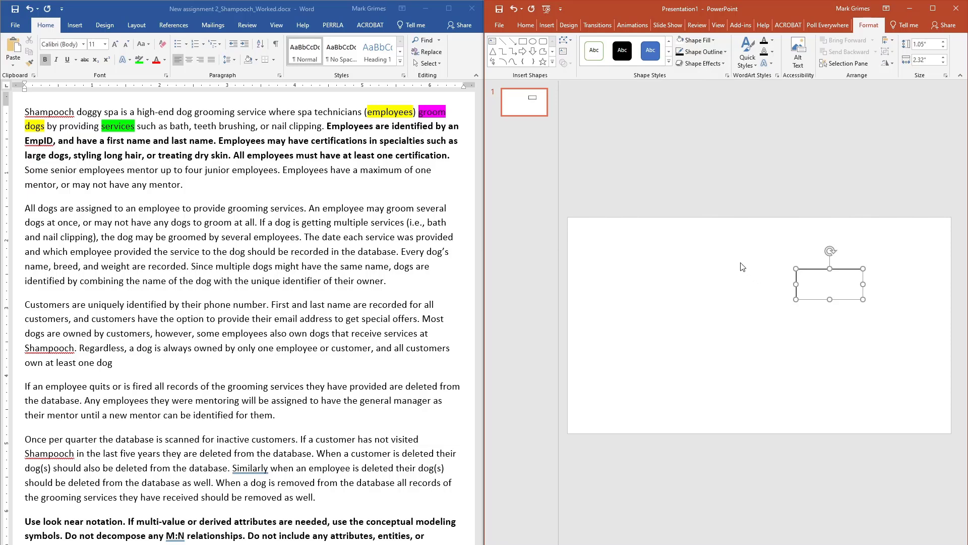
Step: Label the rectangle "Employees" and set its text colour to black
{"action": "left_click", "coordinate": [821, 288]}
{"action": "left_click", "coordinate": [706, 41]}
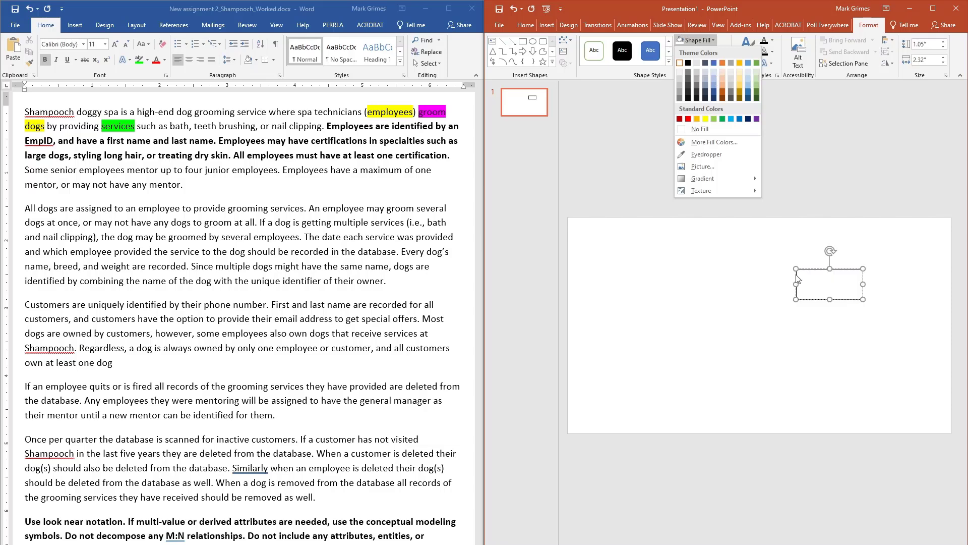
{"action": "left_click", "coordinate": [836, 281]}
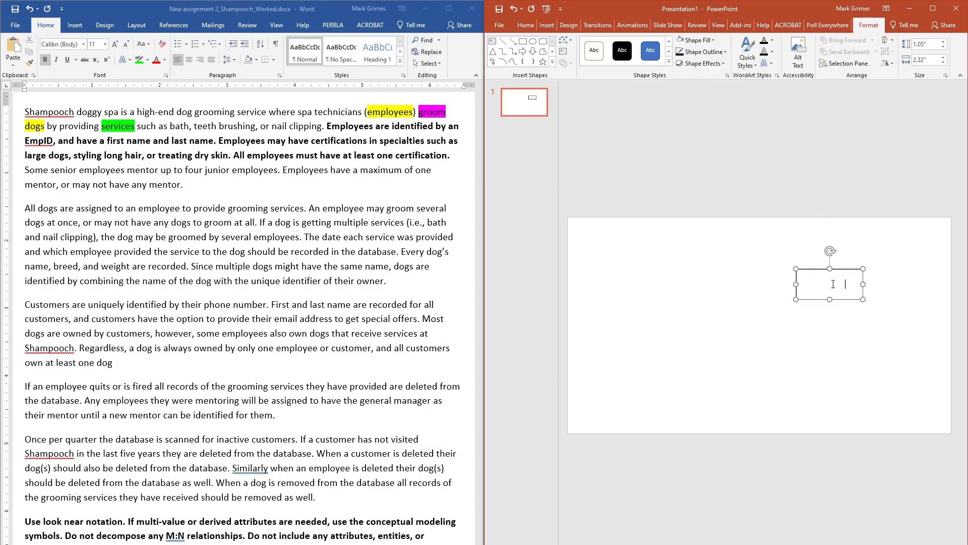
{"action": "double_click", "coordinate": [827, 283]}
{"action": "left_click", "coordinate": [526, 27]}
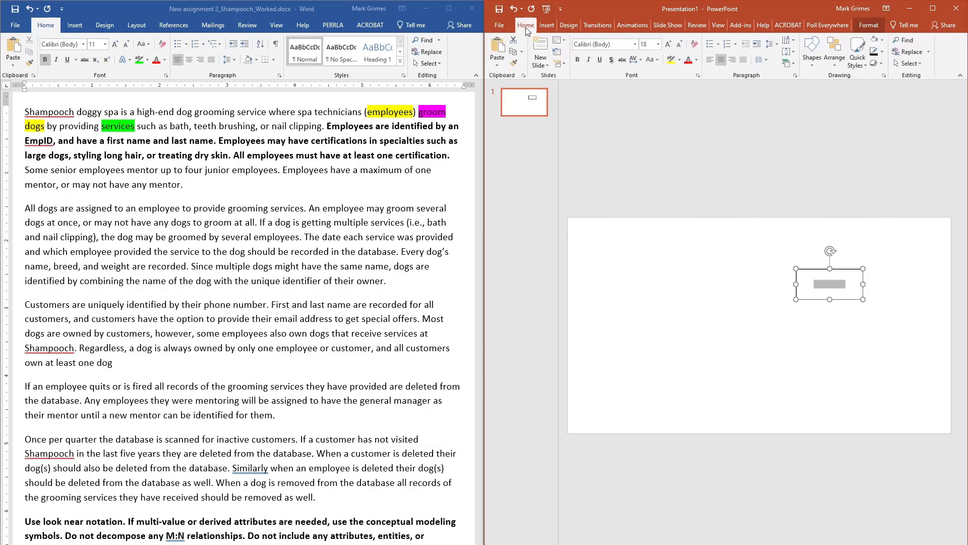
{"action": "left_click", "coordinate": [696, 60]}
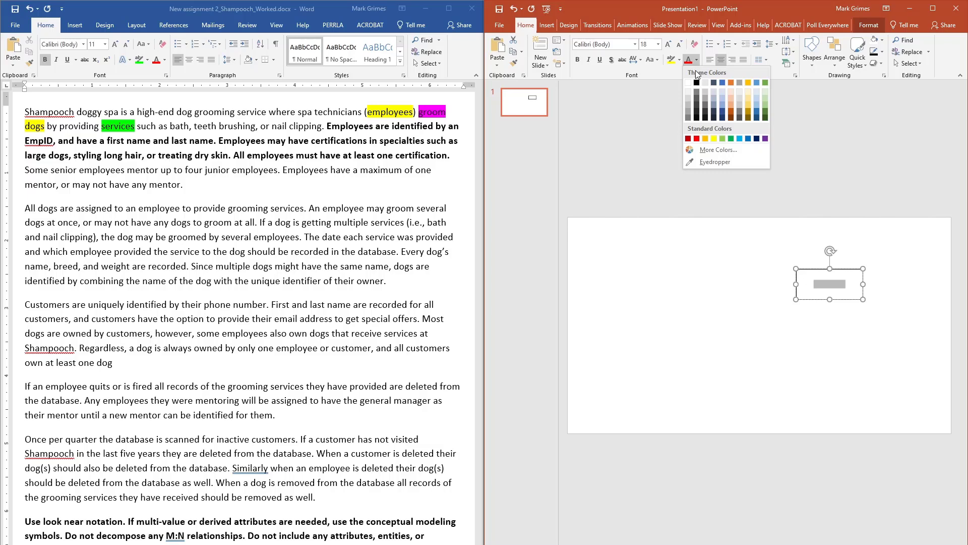
{"action": "left_click", "coordinate": [697, 83]}
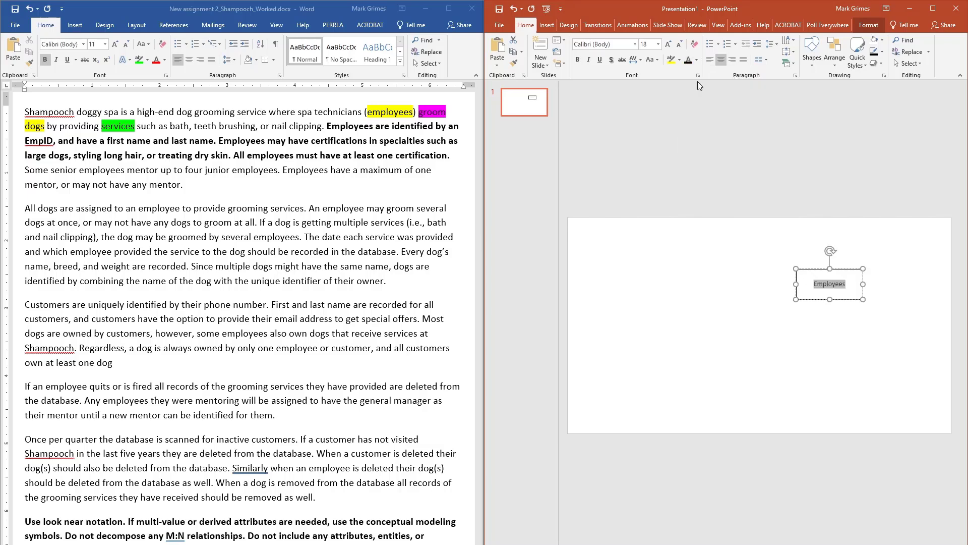
Step: Increase the font size of the "Employees" label to 28
{"action": "left_click", "coordinate": [668, 44]}
{"action": "left_click", "coordinate": [669, 44]}
{"action": "left_click", "coordinate": [669, 45]}
{"action": "left_click", "coordinate": [721, 239]}
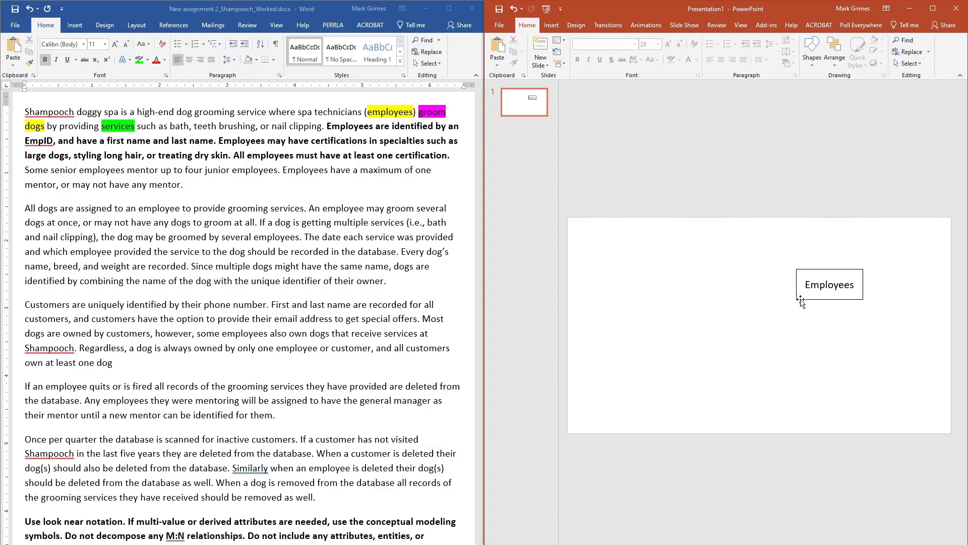
Step: Copy the Employees rectangle and paste a duplicate of it onto the slide
{"action": "left_click", "coordinate": [819, 270]}
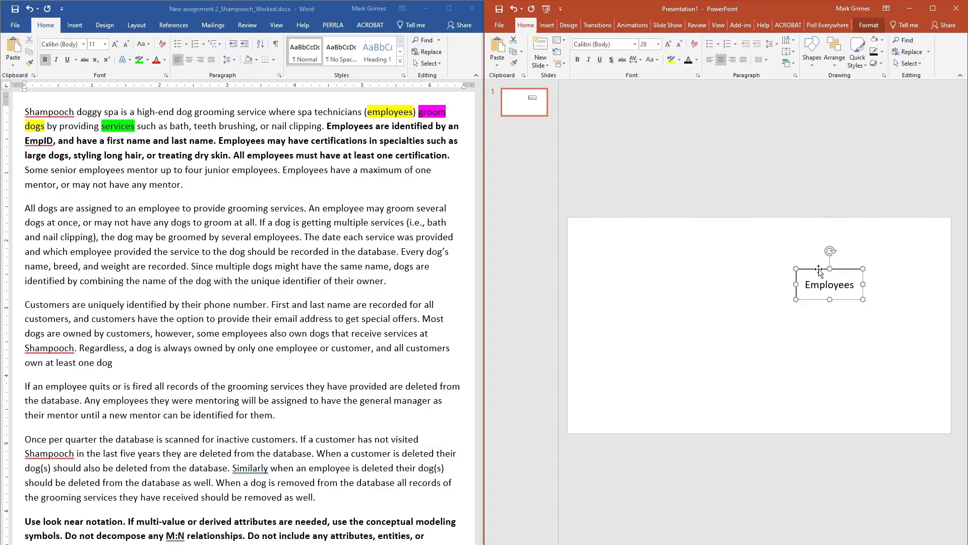
{"action": "left_click", "coordinate": [686, 287]}
{"action": "key", "text": "ctrl+v"}
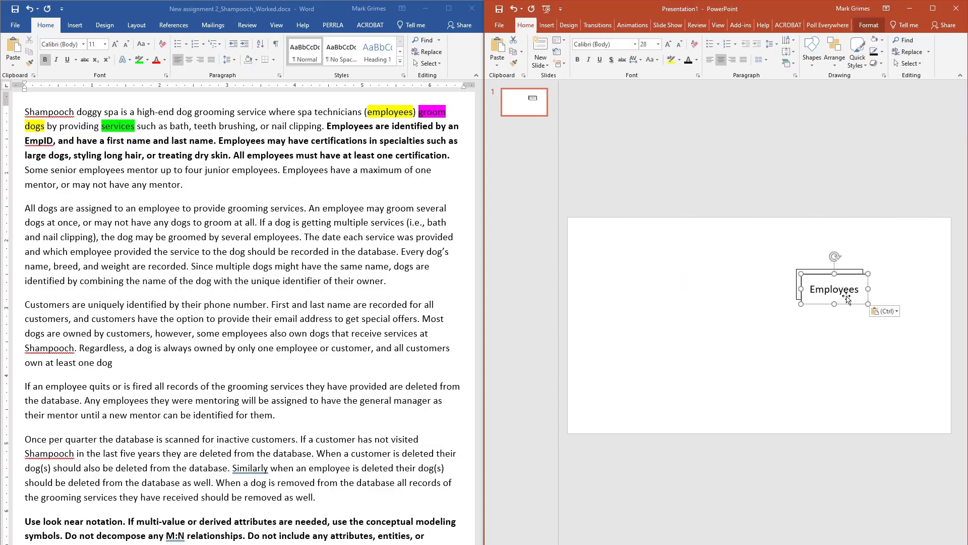
Step: Move the duplicate rectangle level with the original on its left side and relabel the original rectangle "Dogs"
{"action": "left_click_drag", "start_coordinate": [846, 307], "coordinate": [690, 299]}
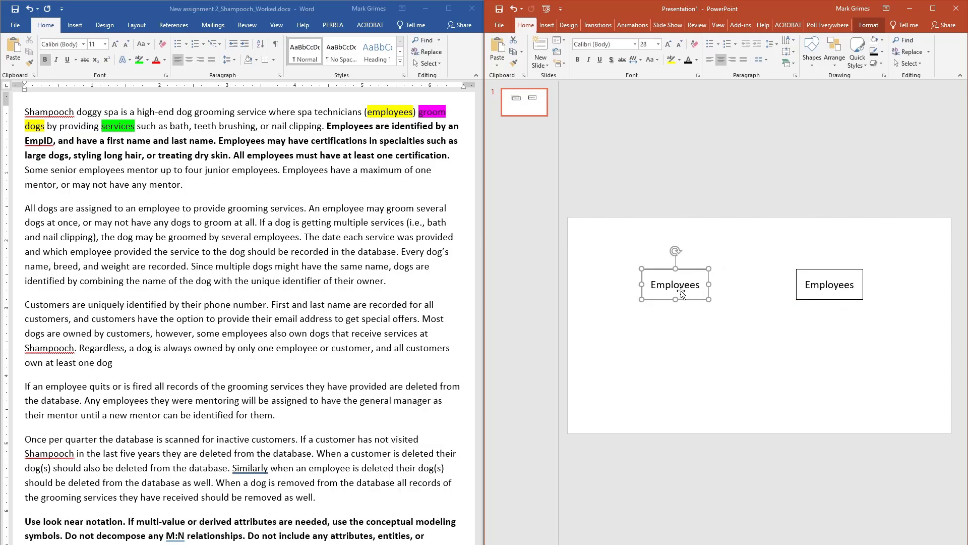
{"action": "double_click", "coordinate": [678, 284]}
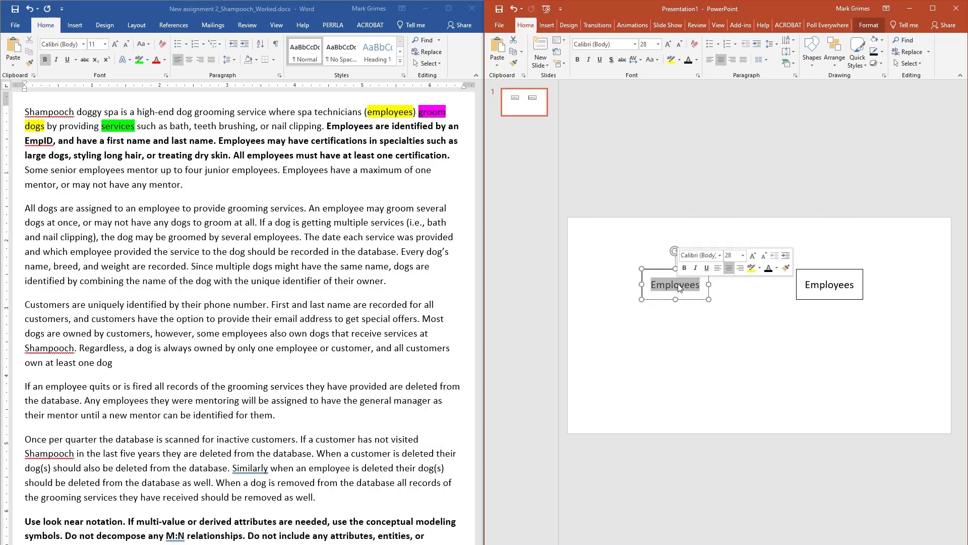
{"action": "double_click", "coordinate": [834, 283]}
{"action": "type", "text": "Dogs"}
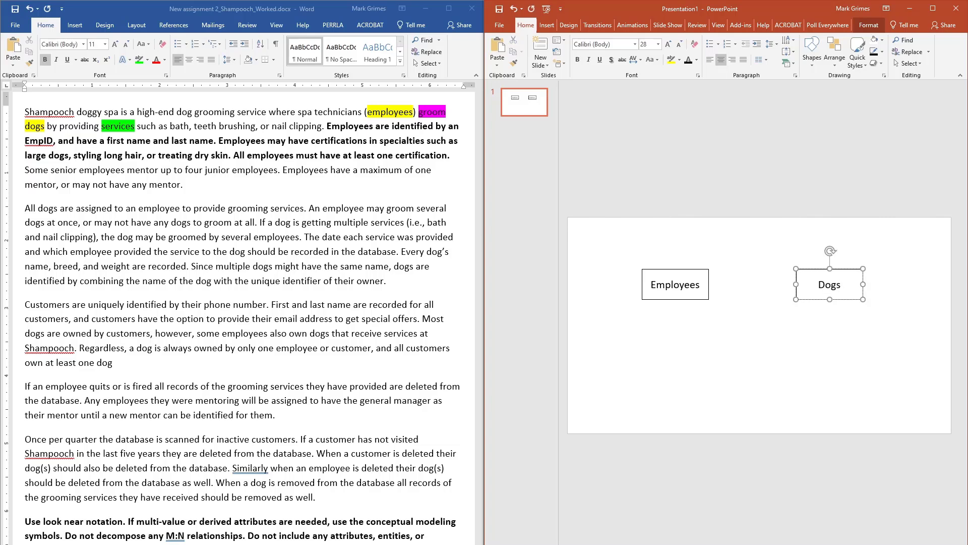
{"action": "left_click", "coordinate": [843, 323]}
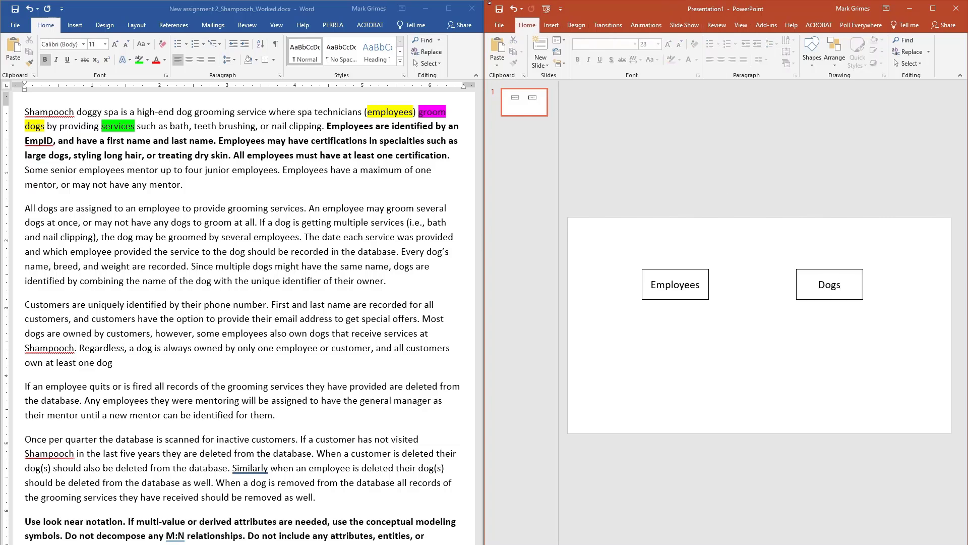
Step: Draw a diamond about 1.05" high and 2.46" wide between the Employees and Dogs rectangles
{"action": "left_click", "coordinate": [551, 25]}
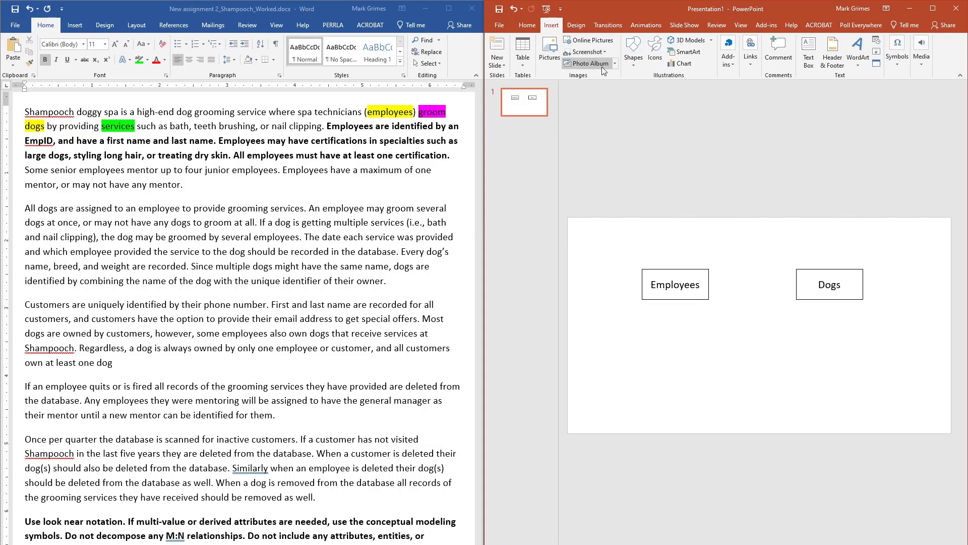
{"action": "left_click", "coordinate": [635, 60]}
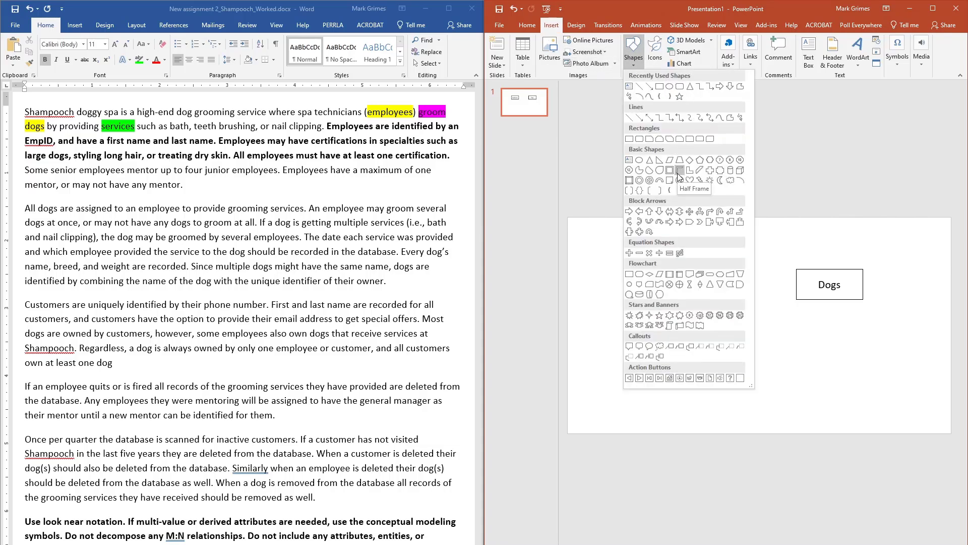
{"action": "left_click", "coordinate": [649, 275]}
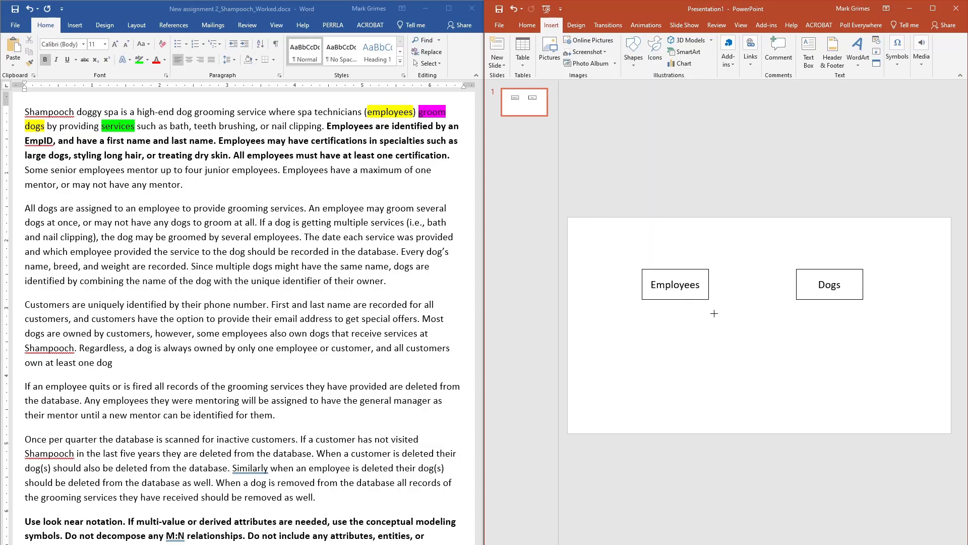
{"action": "mouse_move", "coordinate": [724, 332]}
{"action": "left_mouse_down"}
{"action": "mouse_move", "coordinate": [797, 365]}
{"action": "mouse_move", "coordinate": [752, 284]}
{"action": "left_mouse_up"}
Step: Move the Employees and Dogs rectangles outward so the diamond sits midway between them with equal gaps
{"action": "left_click", "coordinate": [703, 282]}
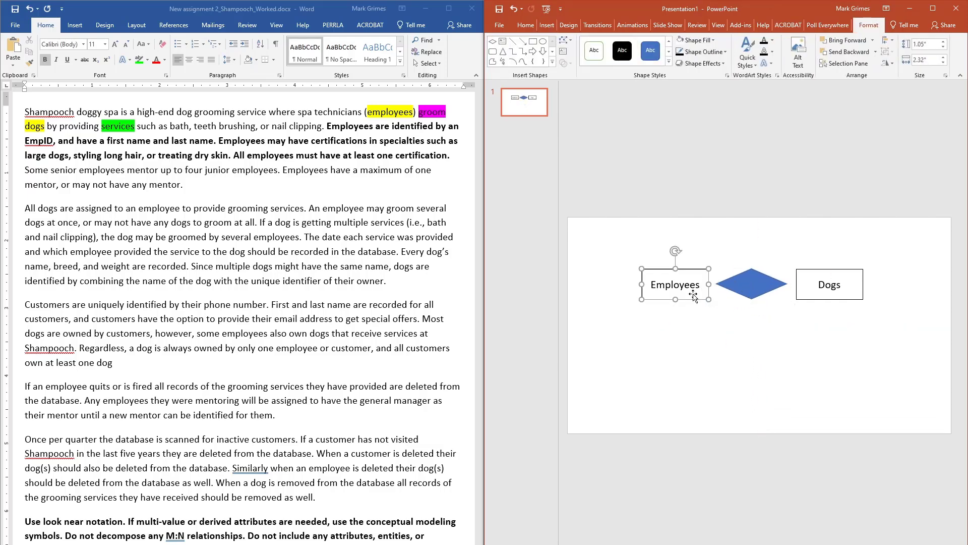
{"action": "left_click_drag", "start_coordinate": [694, 301], "coordinate": [657, 301]}
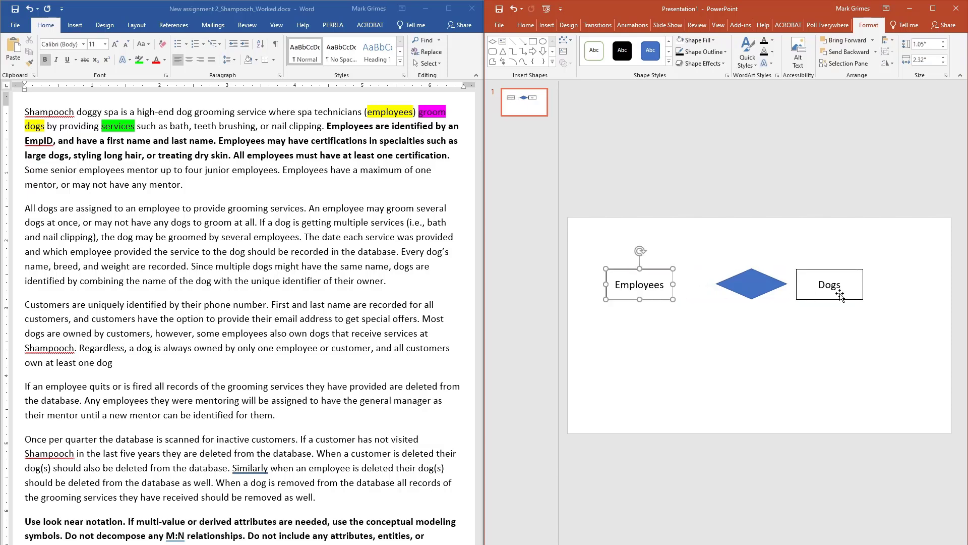
{"action": "left_click_drag", "start_coordinate": [811, 298], "coordinate": [844, 299]}
{"action": "left_click_drag", "start_coordinate": [744, 286], "coordinate": [744, 286]}
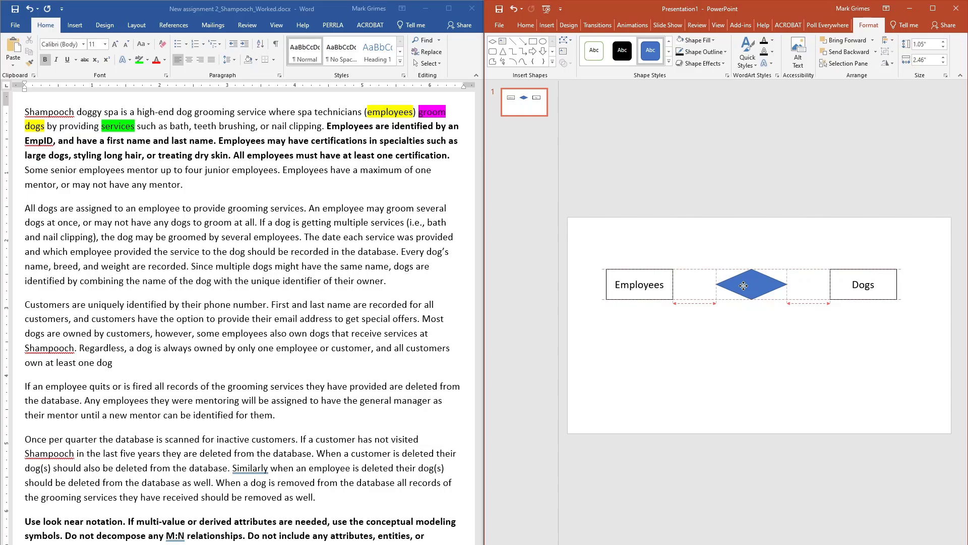
{"action": "left_click_drag", "start_coordinate": [743, 285], "coordinate": [744, 286]}
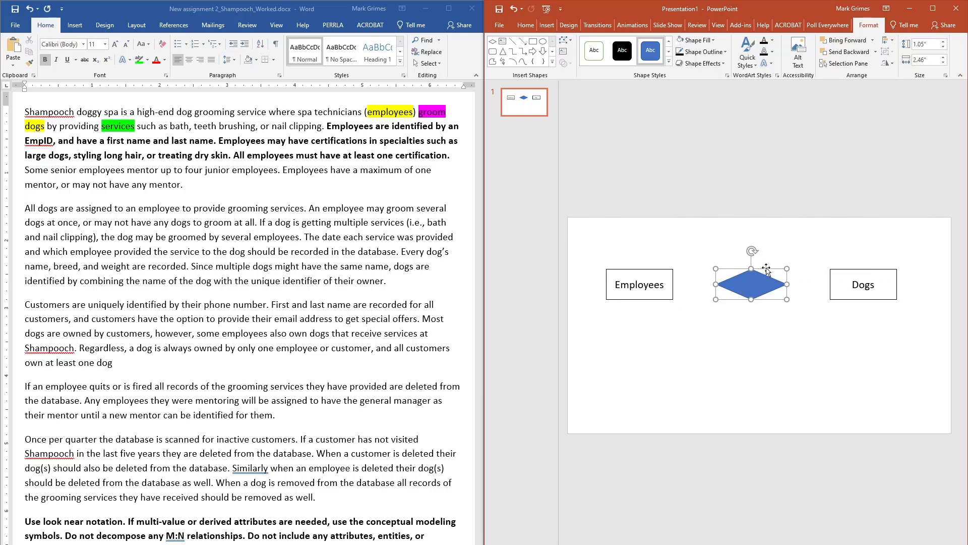
Step: Copy the Employees rectangle's formatting onto the diamond with Format Painter
{"action": "left_click", "coordinate": [655, 298]}
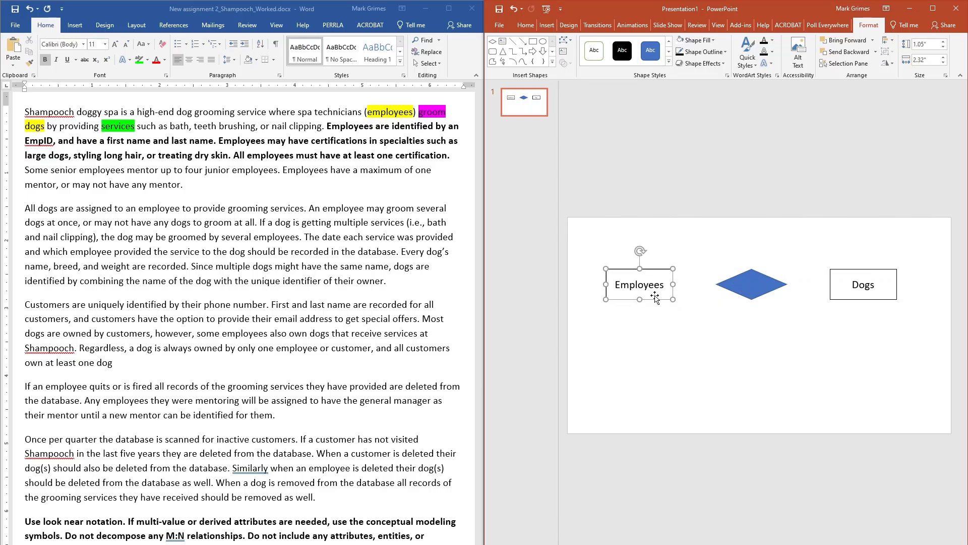
{"action": "left_click", "coordinate": [533, 28]}
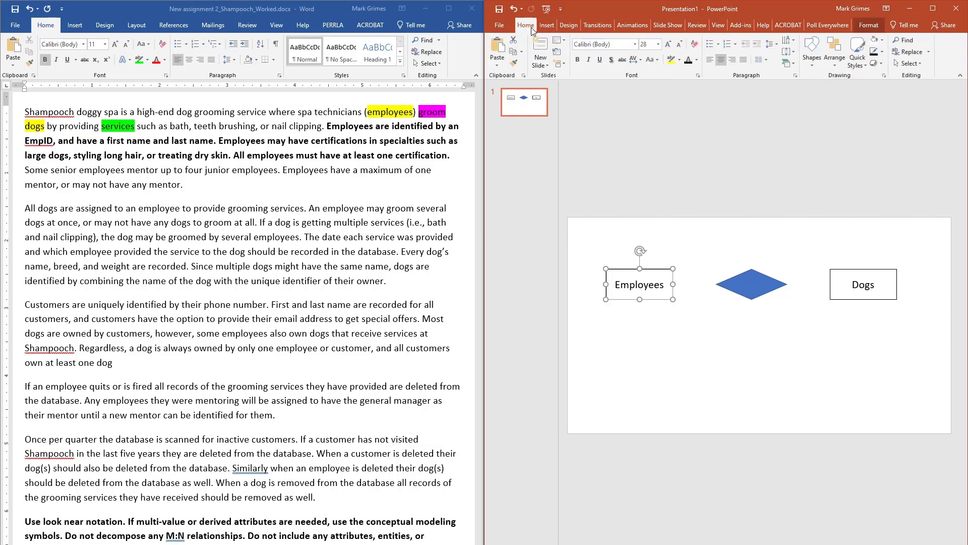
{"action": "left_click", "coordinate": [514, 62]}
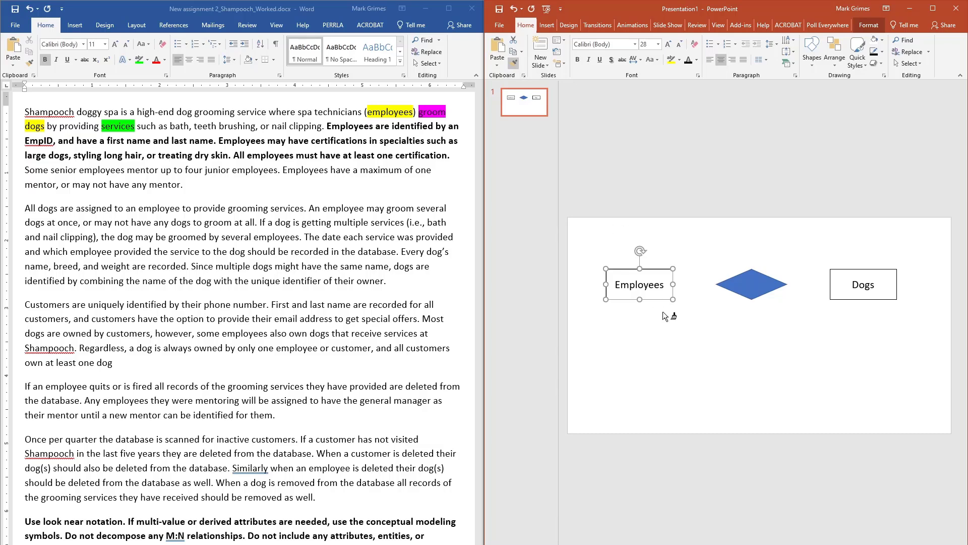
{"action": "left_click", "coordinate": [755, 285]}
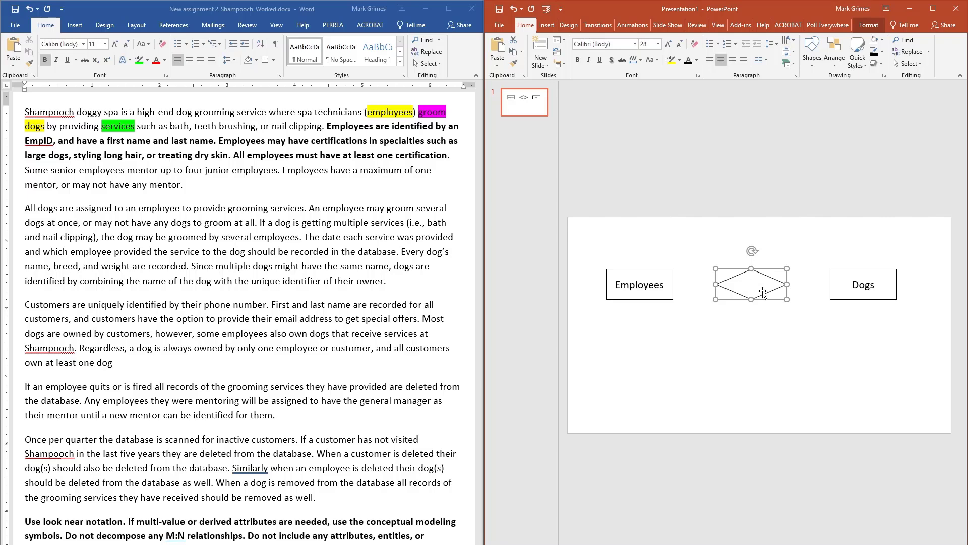
Step: Label the diamond "Grooms"
{"action": "left_click", "coordinate": [755, 288]}
{"action": "type", "text": "Grooms"}
{"action": "left_click", "coordinate": [780, 324]}
Step: Reduce the font size of the "Grooms" label to 20 so the word fits on one line
{"action": "left_click", "coordinate": [770, 289]}
{"action": "double_click", "coordinate": [754, 281]}
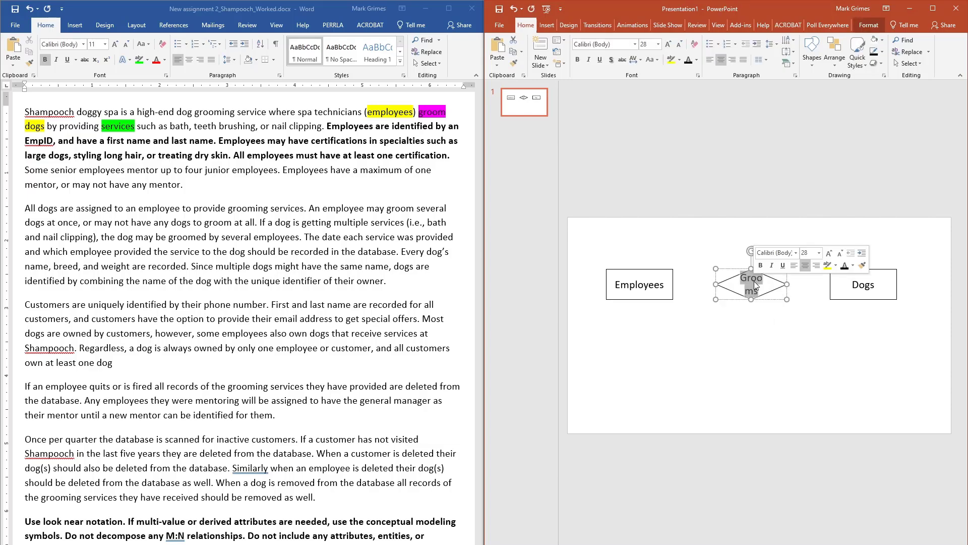
{"action": "left_click", "coordinate": [679, 49]}
{"action": "left_click", "coordinate": [678, 49]}
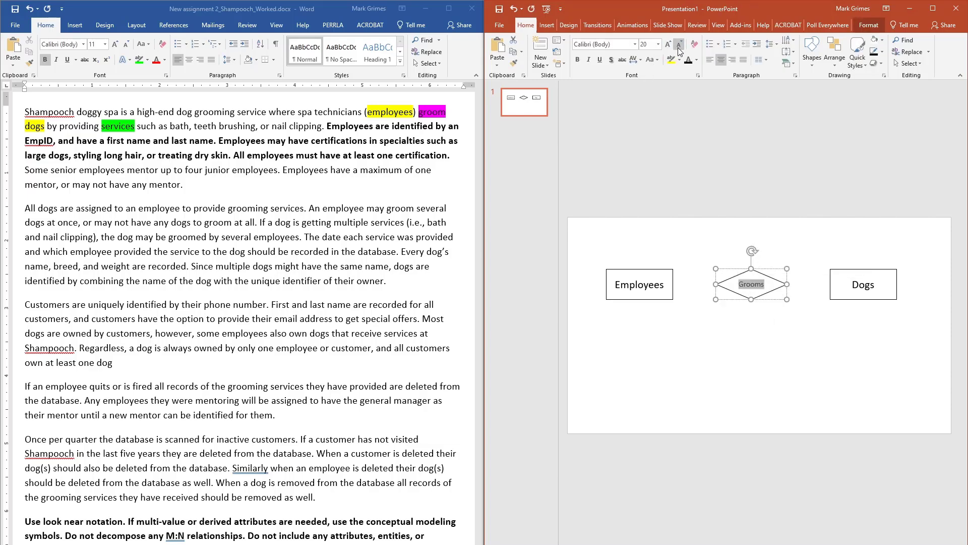
{"action": "left_click", "coordinate": [792, 378]}
{"action": "left_click", "coordinate": [747, 294]}
{"action": "left_click", "coordinate": [709, 331]}
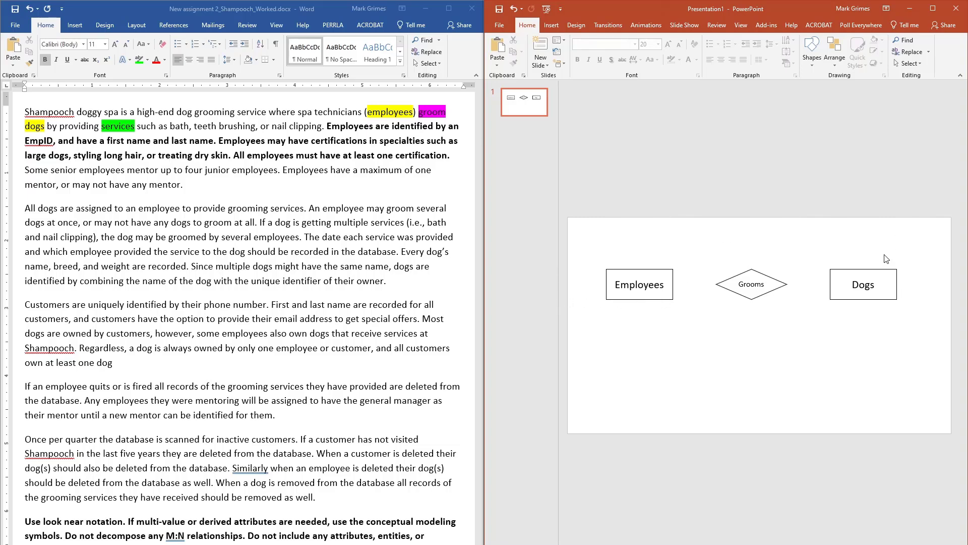
Step: Draw a straight line about 1.51" long connecting the Employees rectangle to the Grooms diamond
{"action": "left_click", "coordinate": [551, 25]}
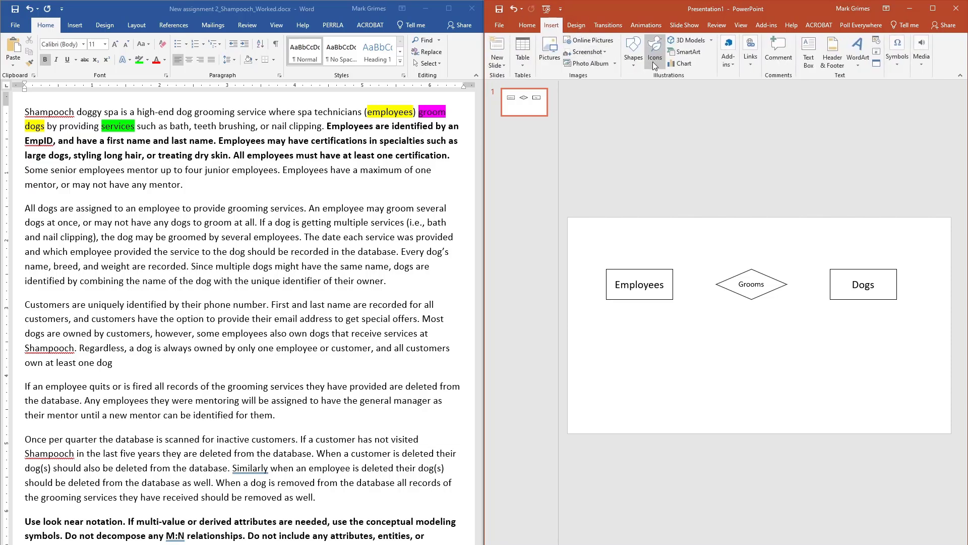
{"action": "left_click", "coordinate": [635, 64]}
{"action": "left_click", "coordinate": [648, 88]}
{"action": "left_click_drag", "start_coordinate": [673, 284], "coordinate": [716, 284]}
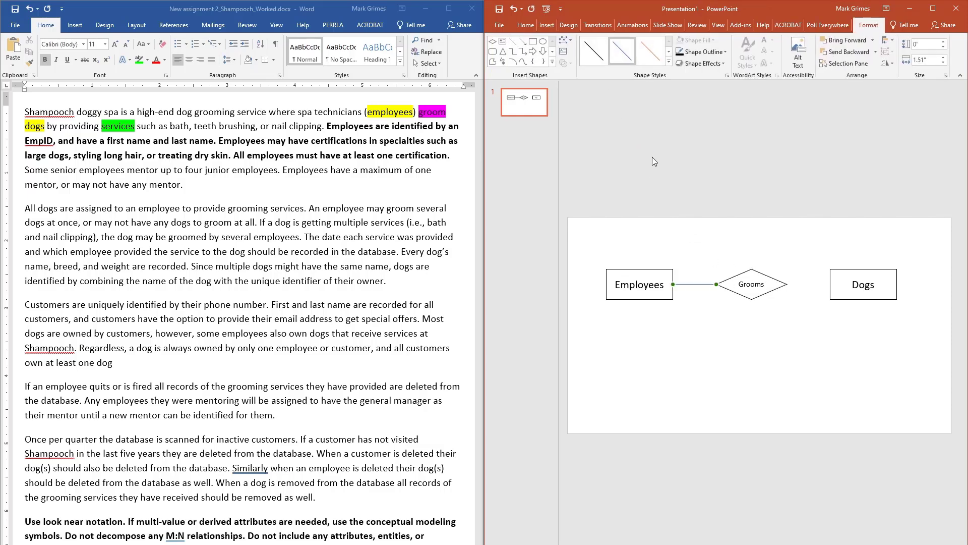
Step: Duplicate the connecting line and attach the copy between the Grooms diamond and the Dogs rectangle
{"action": "key", "text": "ctrl+d"}
{"action": "left_click_drag", "start_coordinate": [678, 289], "coordinate": [787, 284]}
{"action": "left_click_drag", "start_coordinate": [719, 290], "coordinate": [830, 284]}
{"action": "left_click", "coordinate": [752, 288]}
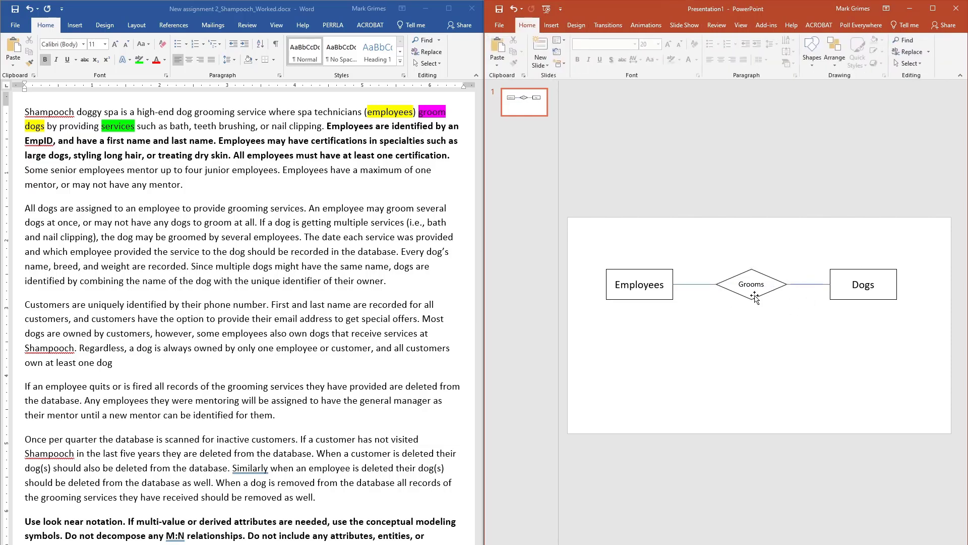
{"action": "mouse_move", "coordinate": [751, 289]}
{"action": "left_mouse_down"}
{"action": "mouse_move", "coordinate": [749, 322]}
{"action": "mouse_move", "coordinate": [749, 286]}
{"action": "mouse_move", "coordinate": [756, 295]}
{"action": "left_mouse_up"}
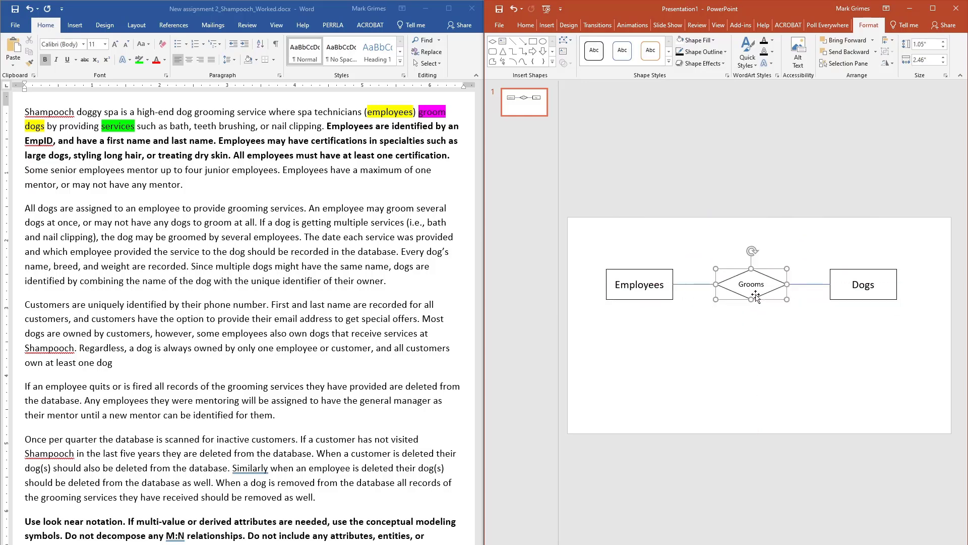
Step: Apply the black line style to both connecting lines
{"action": "left_click", "coordinate": [685, 285]}
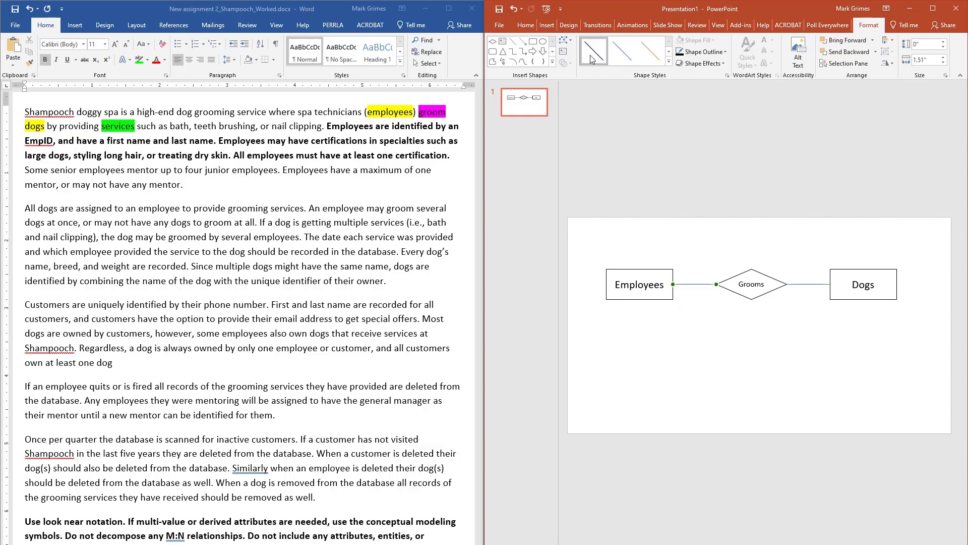
{"action": "left_click", "coordinate": [590, 55]}
{"action": "left_click", "coordinate": [801, 284]}
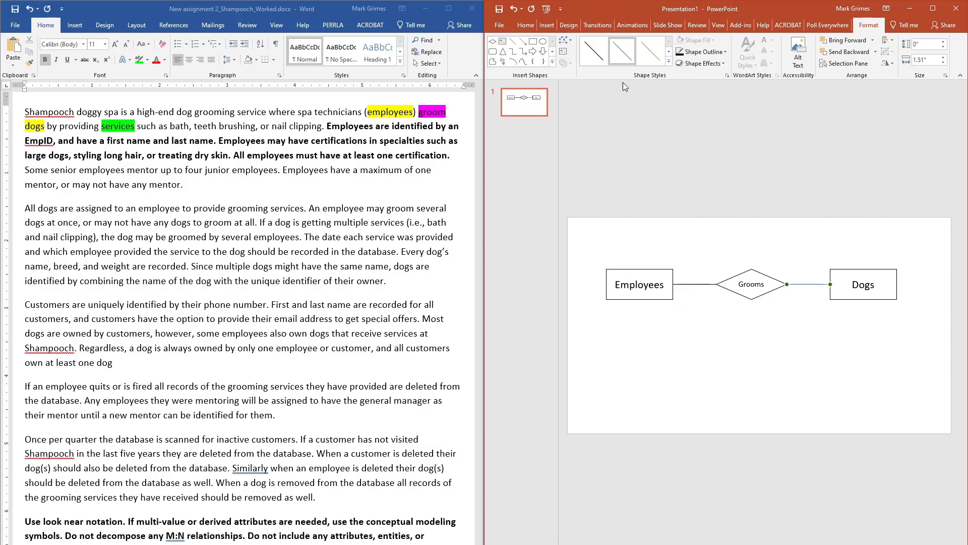
{"action": "left_click", "coordinate": [600, 52]}
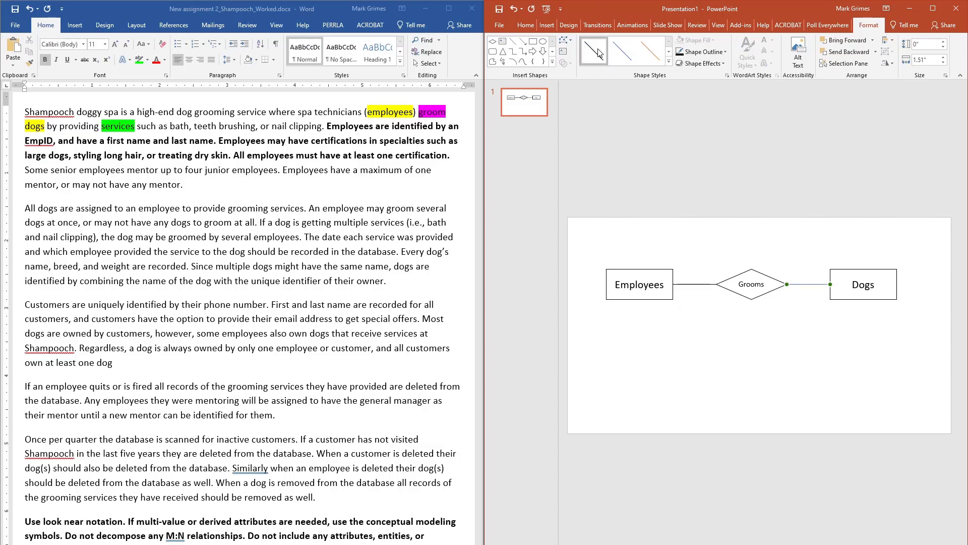
{"action": "left_click", "coordinate": [774, 357]}
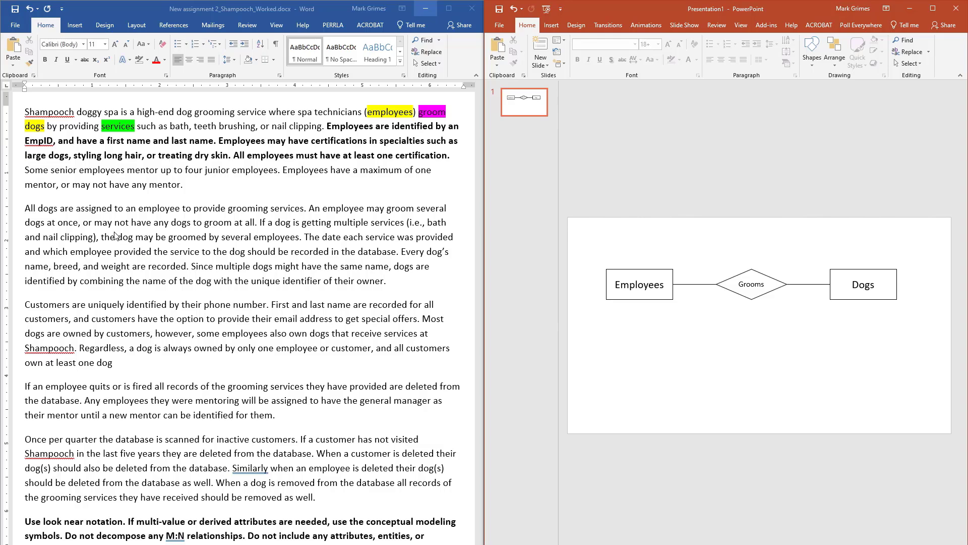
Step: Switch to Word and highlight both mentions of "employees" in the senior employees mentoring sentence in yellow
{"action": "double_click", "coordinate": [98, 171]}
{"action": "left_click", "coordinate": [148, 63]}
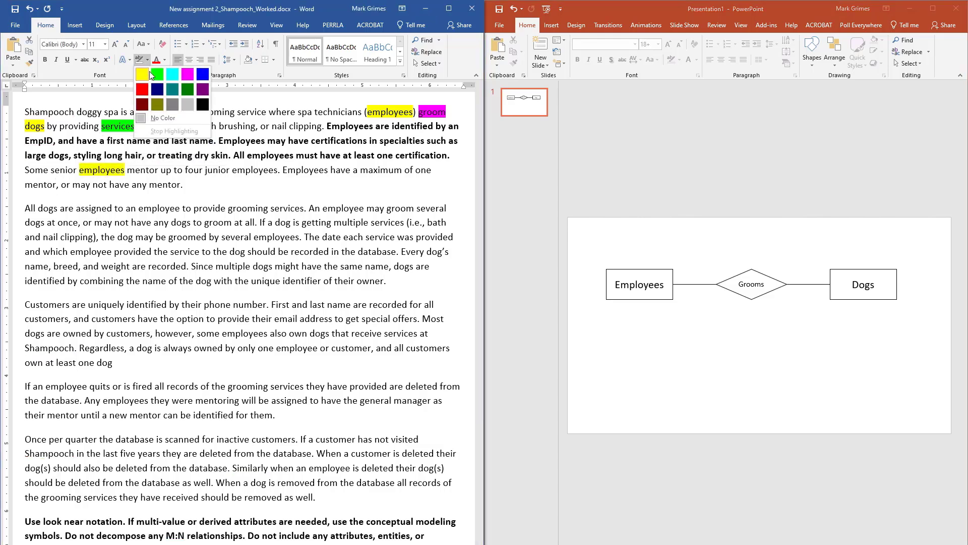
{"action": "left_click", "coordinate": [143, 74]}
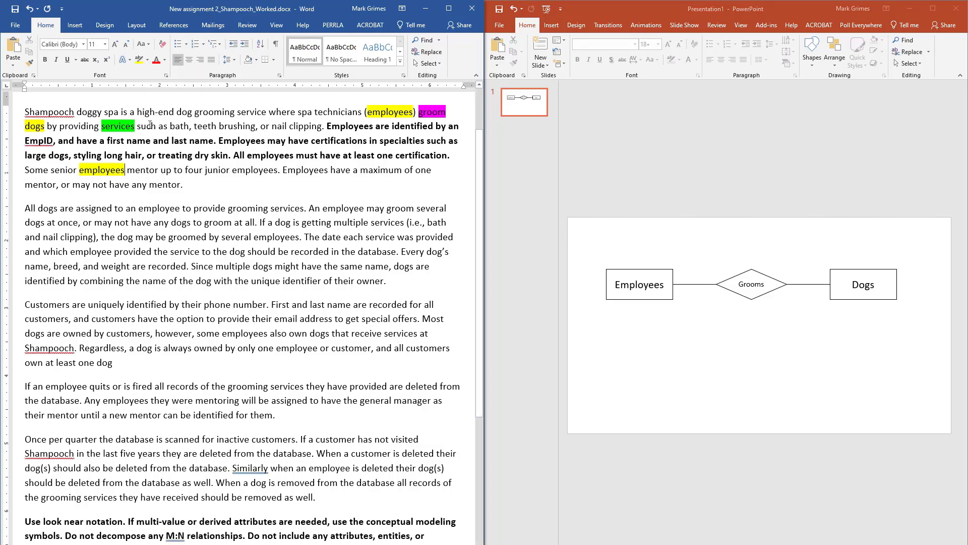
{"action": "double_click", "coordinate": [244, 171]}
{"action": "left_click", "coordinate": [139, 60]}
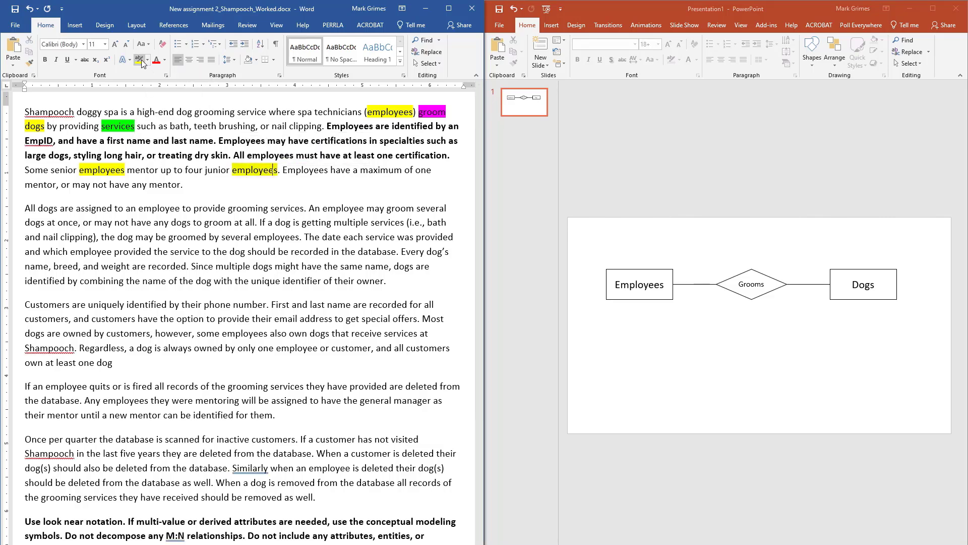
Step: Highlight the word "mentor" between the two yellow "employees" mentions in pink
{"action": "double_click", "coordinate": [153, 173]}
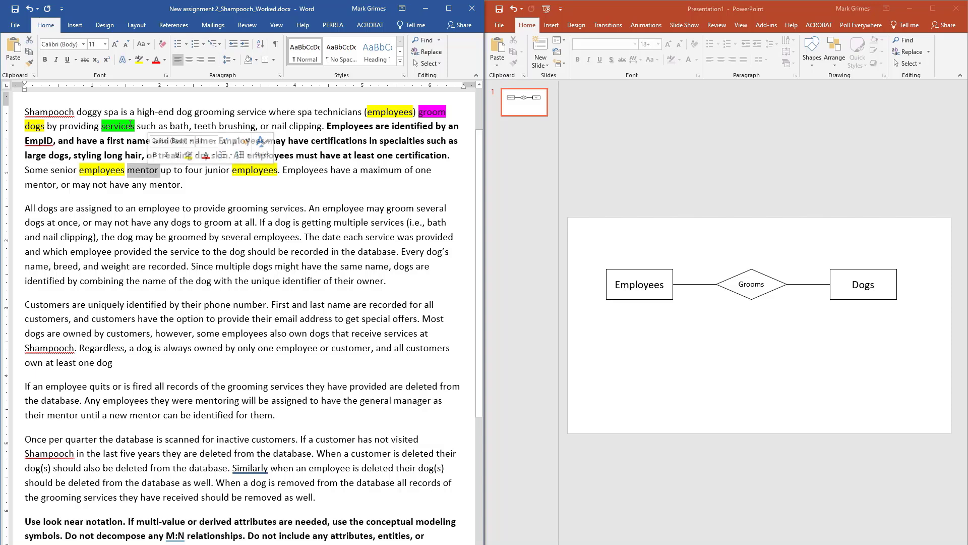
{"action": "left_click", "coordinate": [148, 63]}
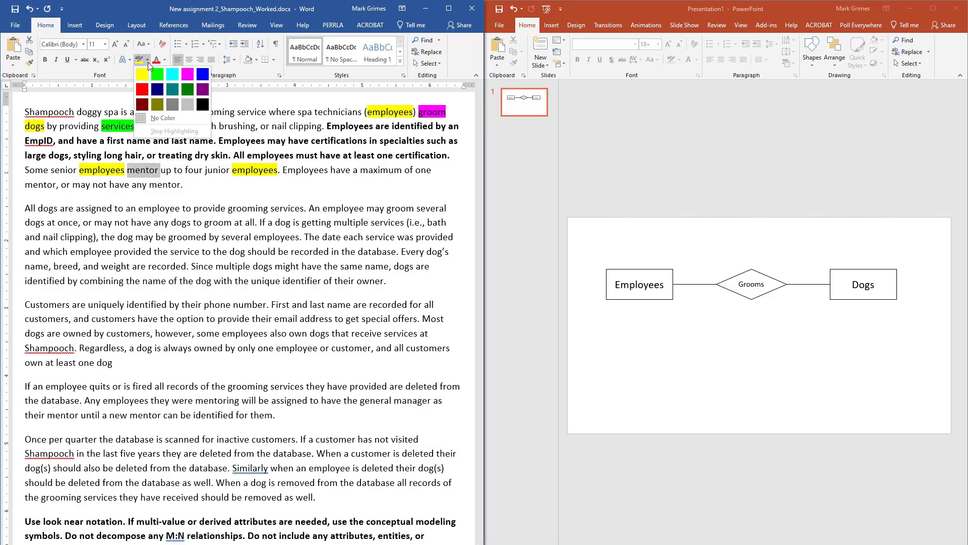
{"action": "left_click", "coordinate": [189, 74]}
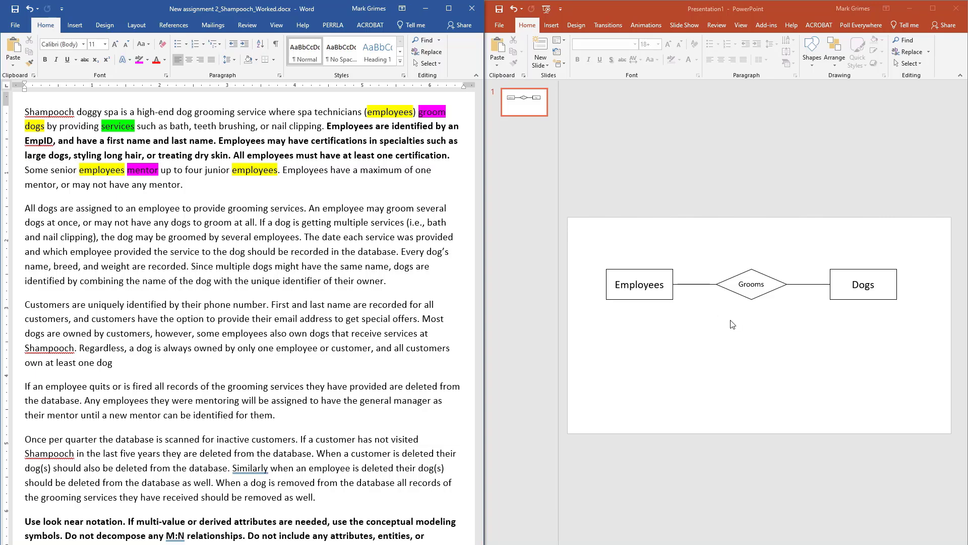
Step: Switch to PowerPoint and place a copy of the Grooms diamond centred below the Employees rectangle
{"action": "left_click", "coordinate": [746, 331]}
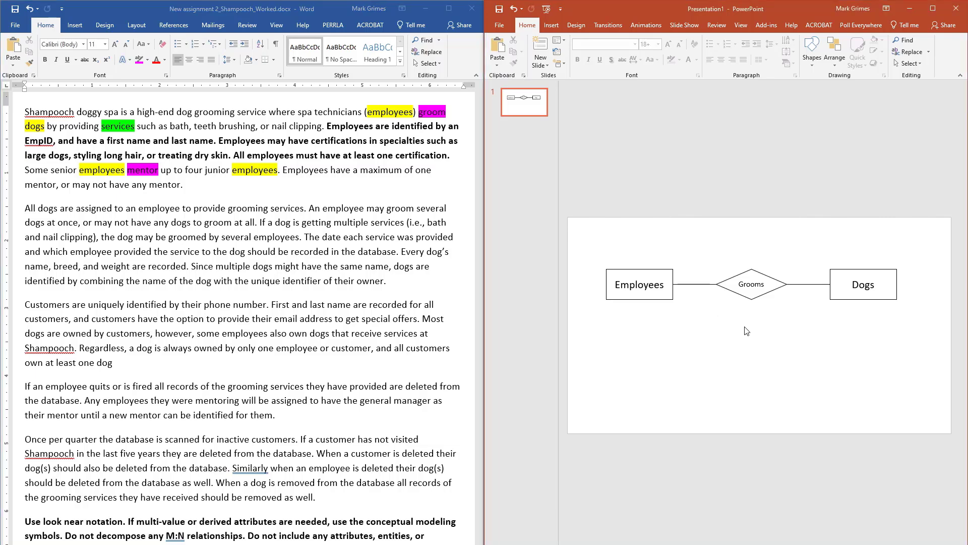
{"action": "left_click", "coordinate": [749, 297]}
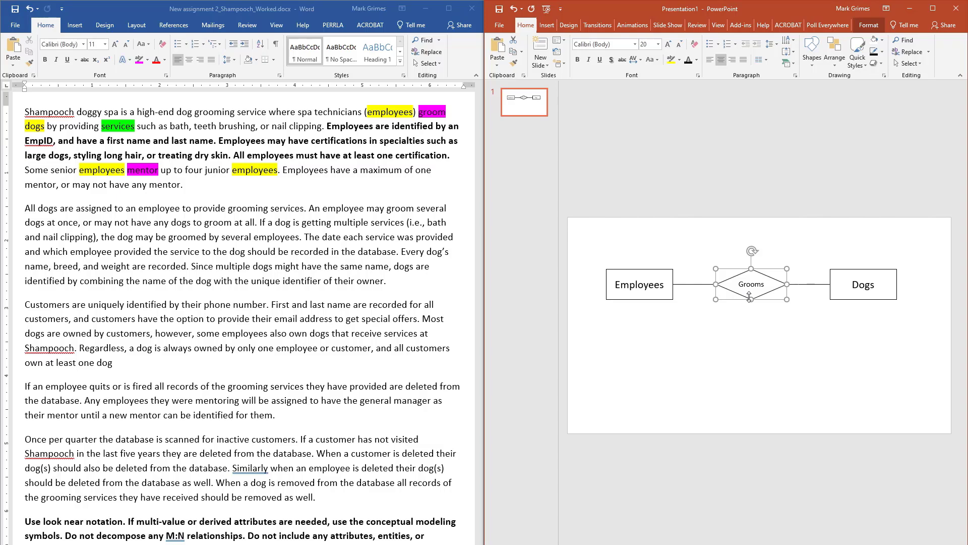
{"action": "left_click_drag", "start_coordinate": [750, 298], "coordinate": [636, 359], "text": "ctrl"}
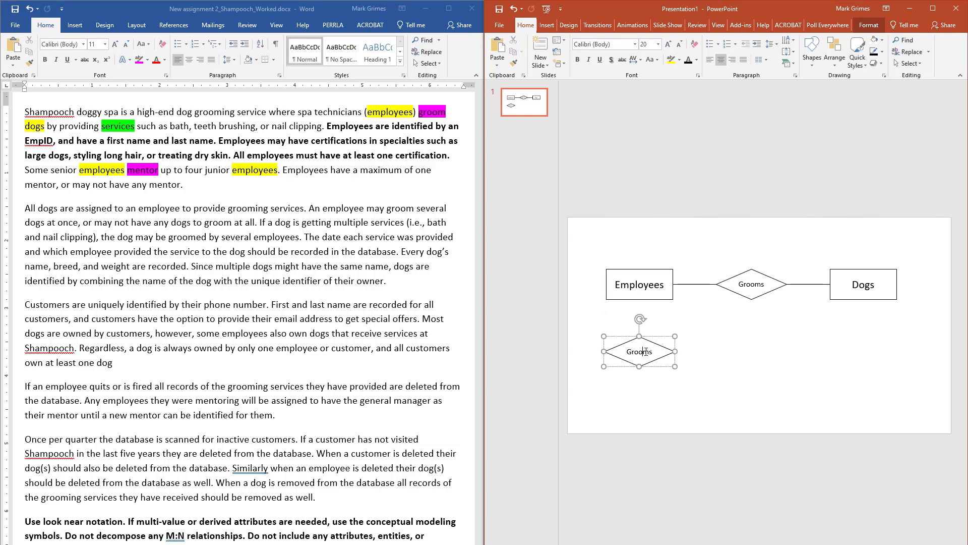
Step: Change the text of the copied diamond below the Employees rectangle to "Mentor"
{"action": "double_click", "coordinate": [646, 354]}
{"action": "type", "text": "Mentor"}
{"action": "left_click", "coordinate": [780, 421]}
Step: Join the bottom of Employees to the left and right corners of the Mentor diamond with two copies of the Employees–Grooms line
{"action": "left_click", "coordinate": [696, 285]}
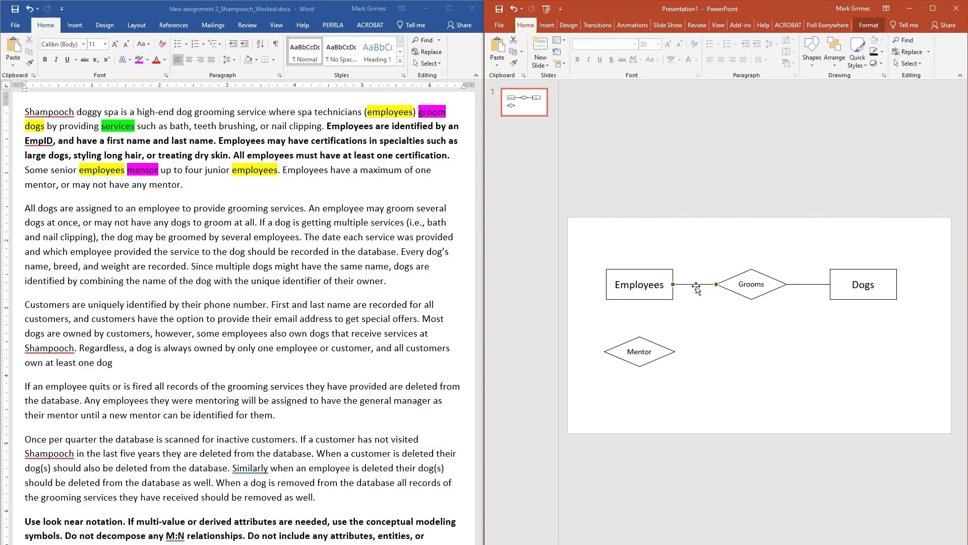
{"action": "key", "text": "ctrl+v"}
{"action": "left_click_drag", "start_coordinate": [678, 289], "coordinate": [640, 299]}
{"action": "left_click_drag", "start_coordinate": [722, 288], "coordinate": [602, 352]}
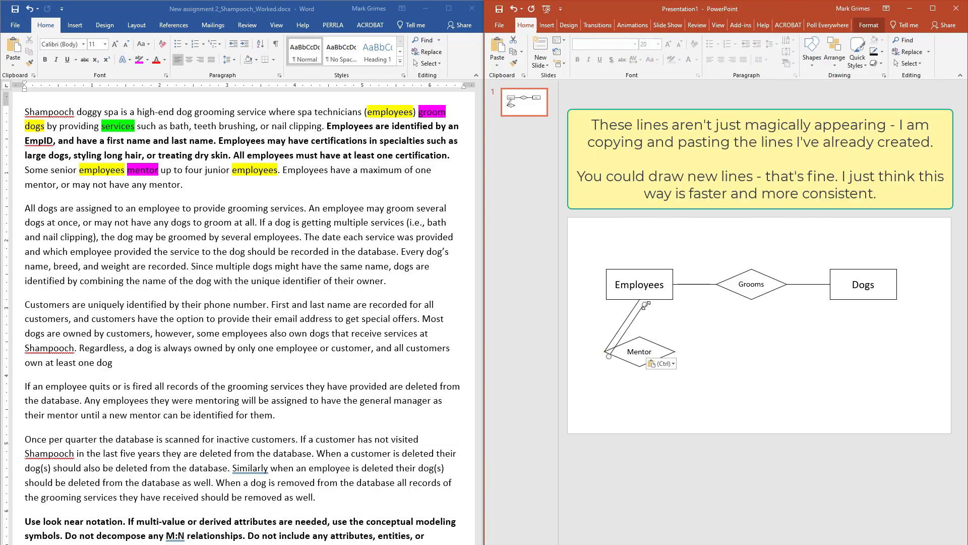
{"action": "key", "text": "ctrl+v"}
{"action": "left_click_drag", "start_coordinate": [608, 356], "coordinate": [675, 355]}
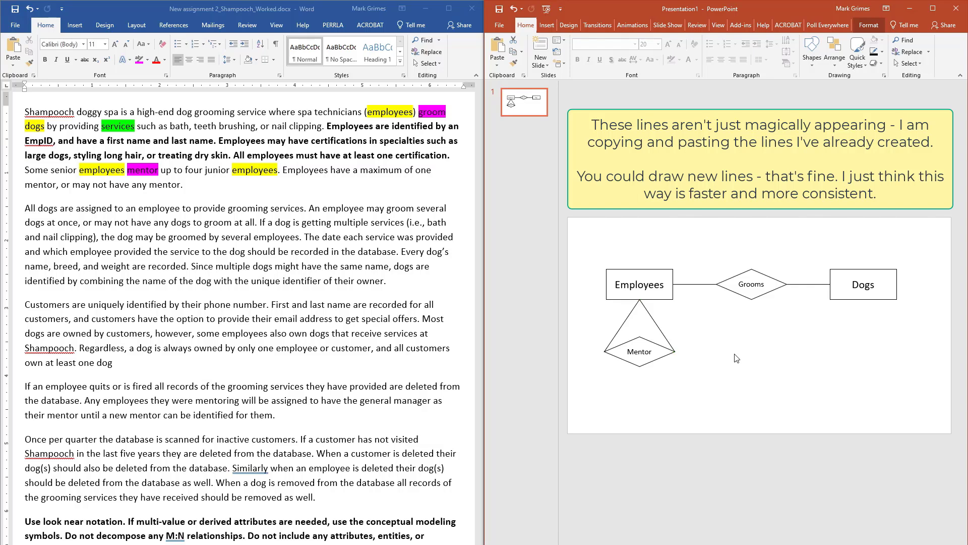
{"action": "left_click", "coordinate": [723, 359]}
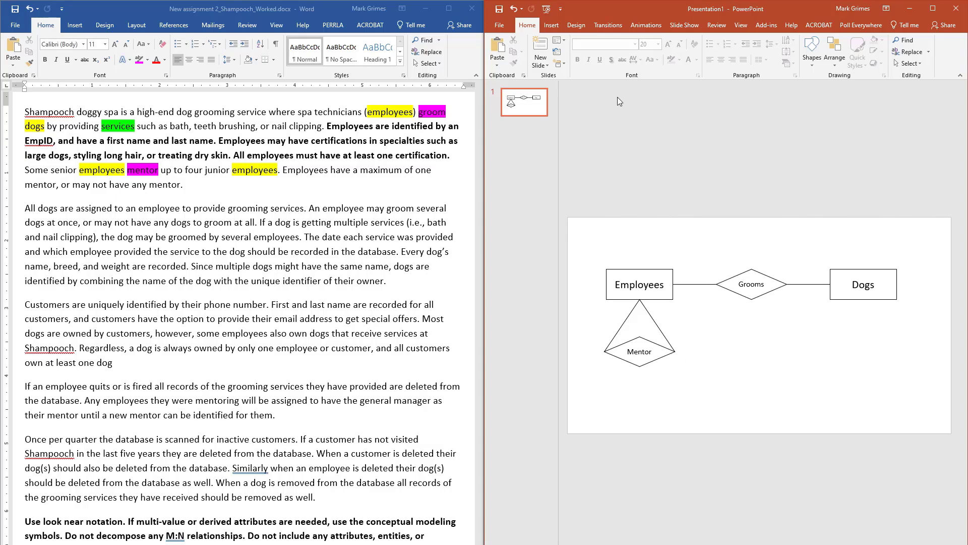
Step: Add a text box reading "Mentor" and rotate it to run along the outside of the left Employees–Mentor line
{"action": "left_click", "coordinate": [555, 25]}
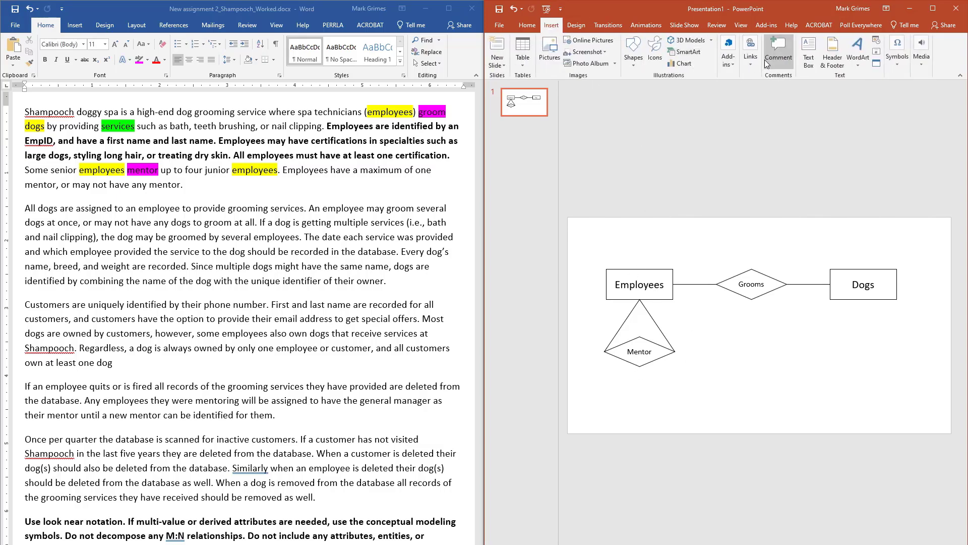
{"action": "left_click", "coordinate": [724, 346]}
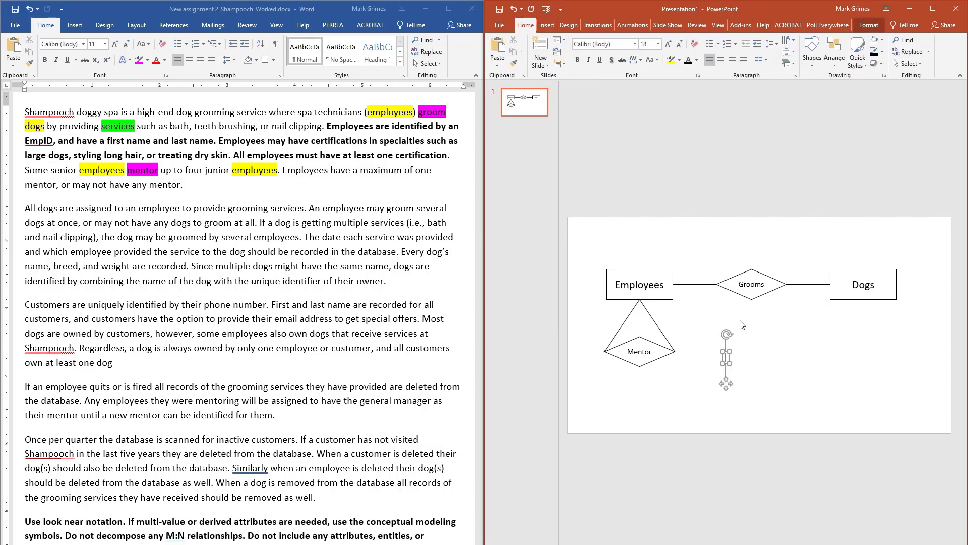
{"action": "type", "text": "Mentor"}
{"action": "left_click_drag", "start_coordinate": [737, 333], "coordinate": [598, 308]}
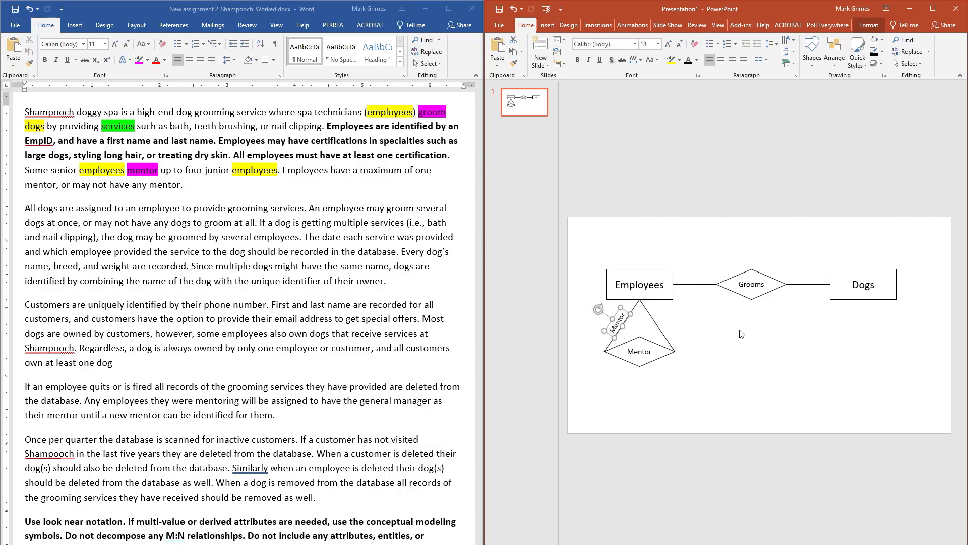
Step: Duplicate the slanted "Mentor" label, change the copy to "Mentored By" and angle it along the outside of the right Employees–Mentor line
{"action": "key", "text": "ctrl+c"}
{"action": "key", "text": "ctrl+v"}
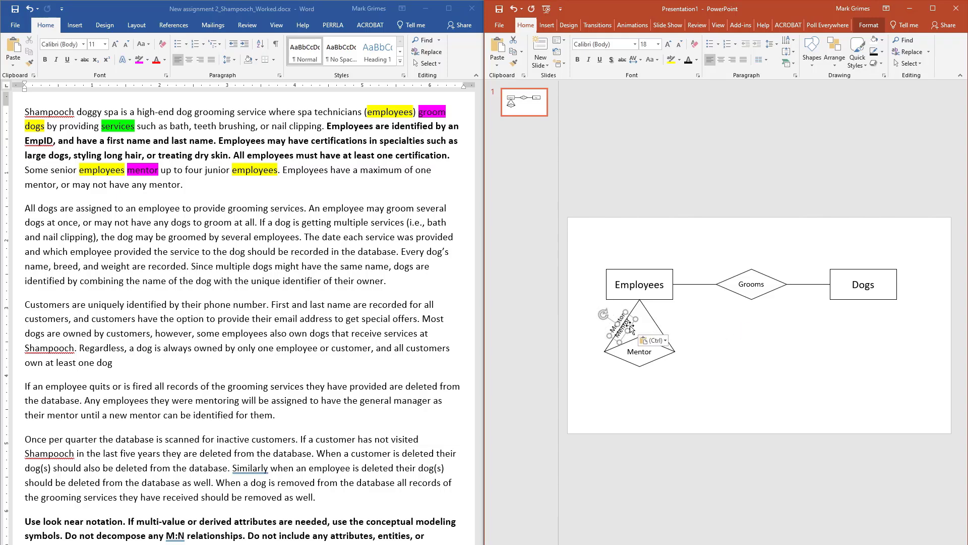
{"action": "left_click_drag", "start_coordinate": [631, 327], "coordinate": [742, 346]}
{"action": "double_click", "coordinate": [741, 346]}
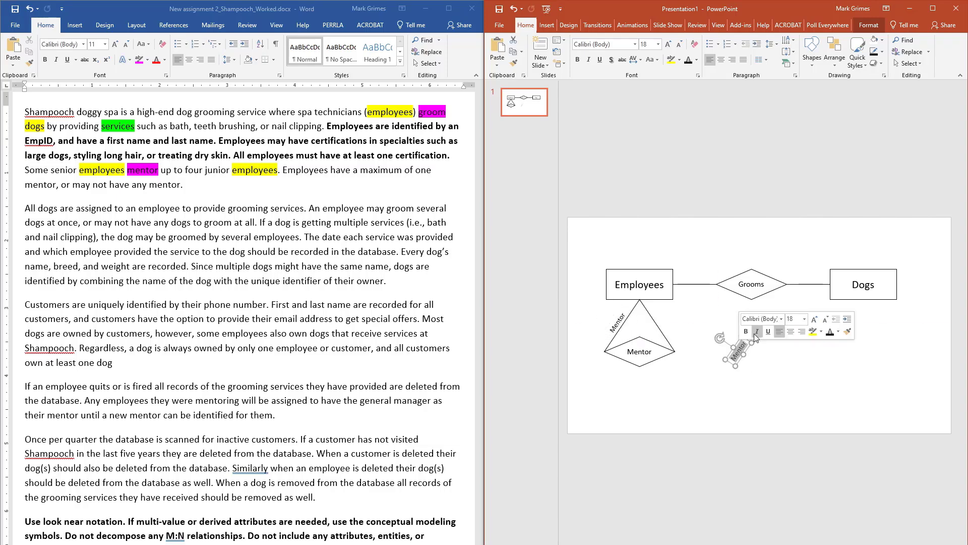
{"action": "key", "text": "Right"}
{"action": "key", "text": "BackSpace"}
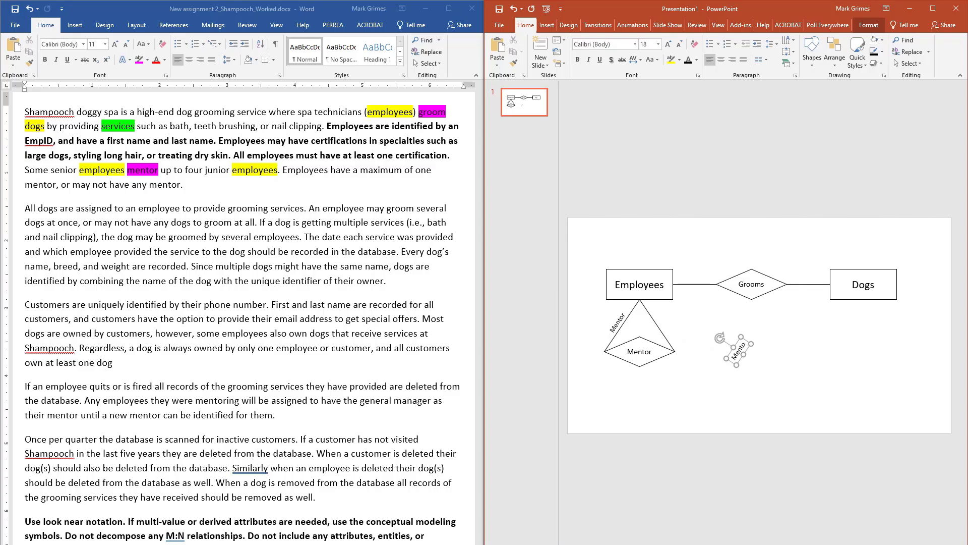
{"action": "type", "text": "red By"}
{"action": "left_click_drag", "start_coordinate": [720, 338], "coordinate": [682, 313]}
{"action": "left_click", "coordinate": [697, 334]}
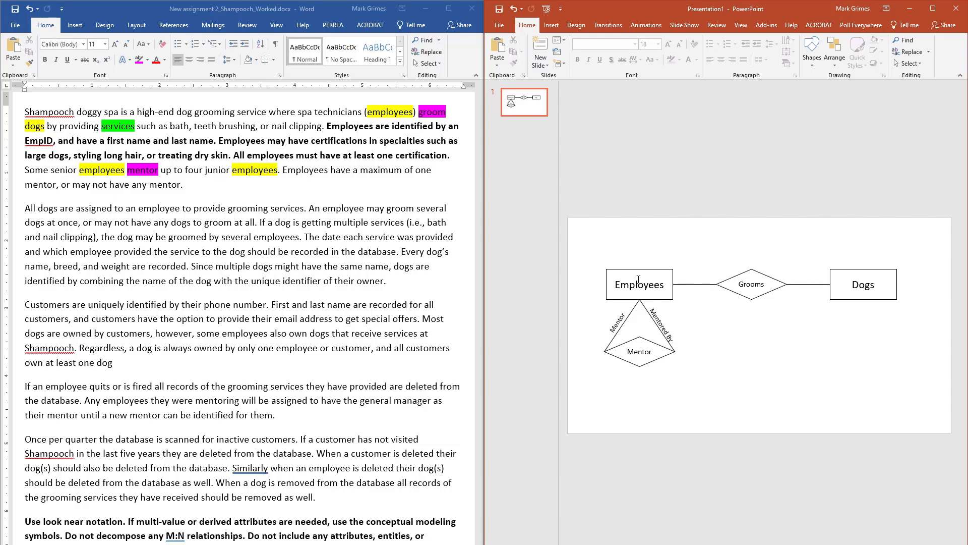
Step: Switch to Word and examine the senior employees sentence for the minimum and maximum number of junior employees mentored
{"action": "left_click", "coordinate": [31, 171]}
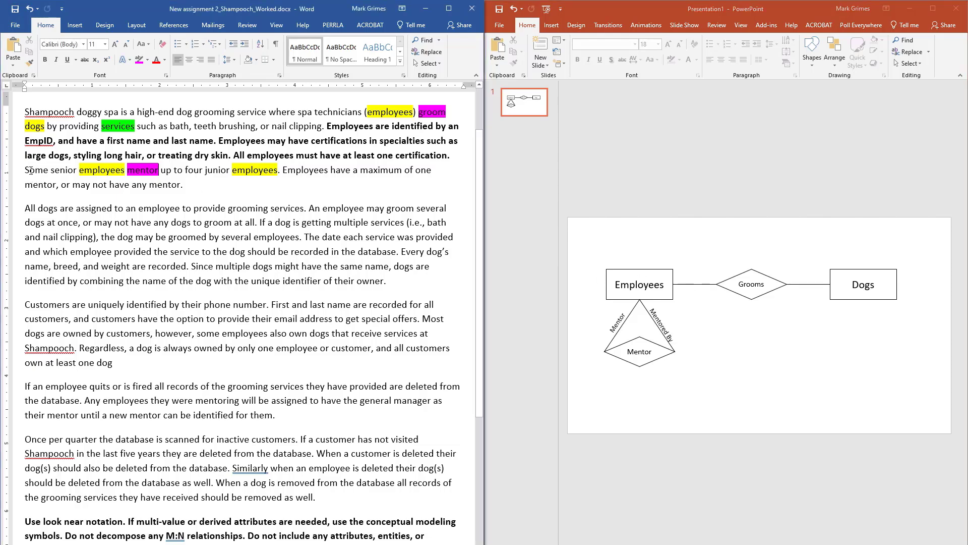
{"action": "double_click", "coordinate": [31, 171]}
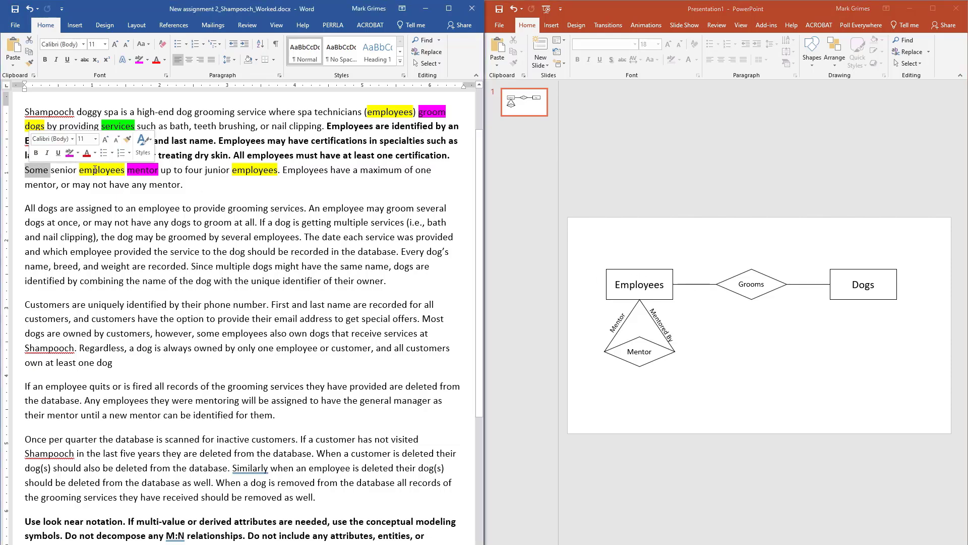
{"action": "double_click", "coordinate": [195, 172], "text": "ctrl"}
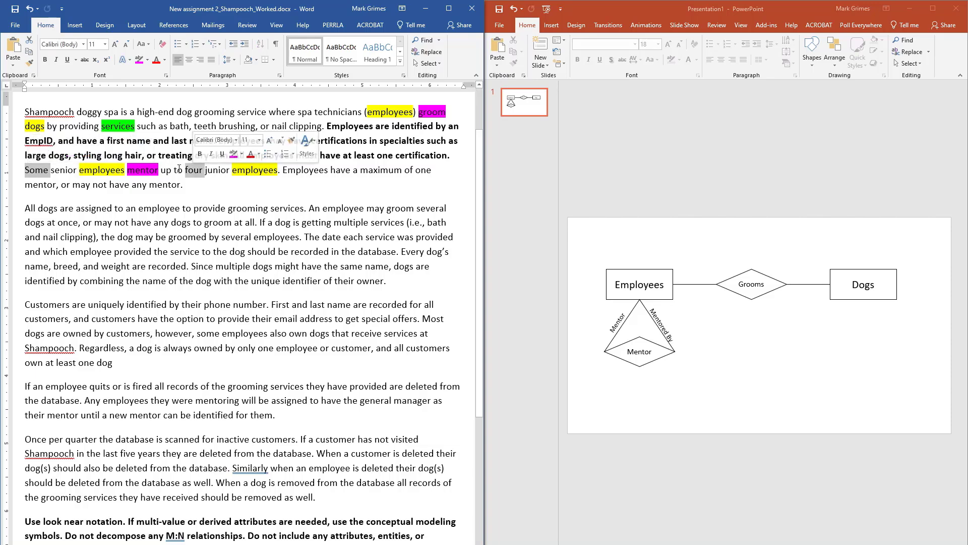
{"action": "left_click", "coordinate": [44, 170]}
{"action": "triple_click", "coordinate": [44, 170]}
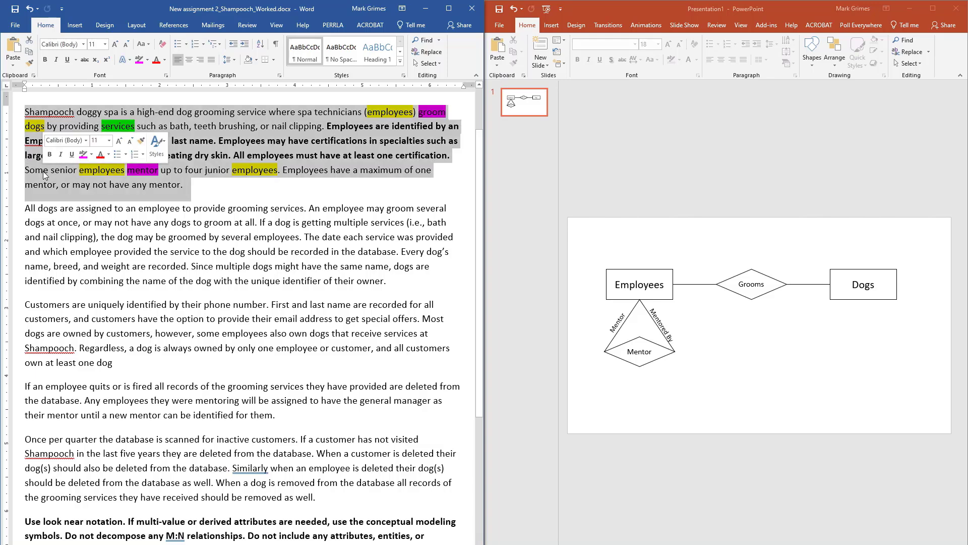
{"action": "left_click", "coordinate": [43, 170]}
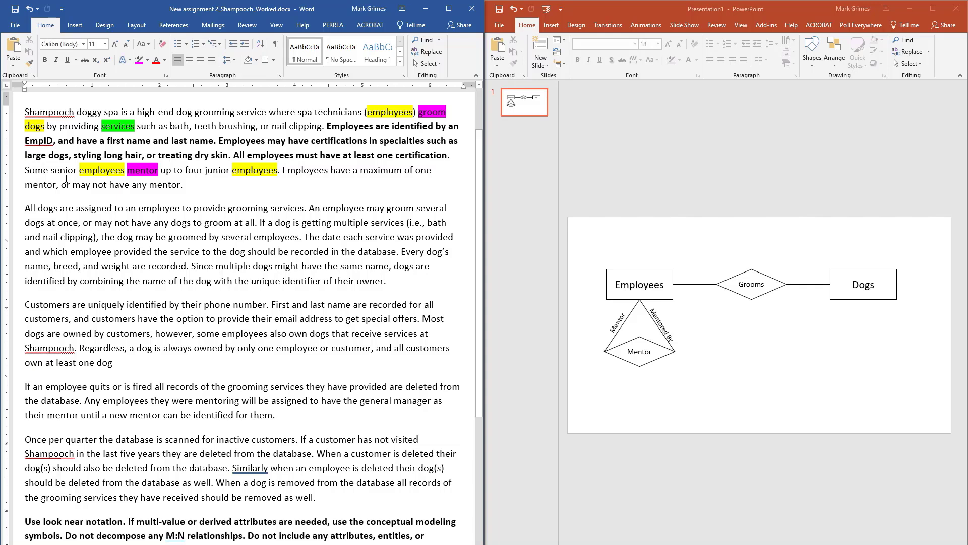
{"action": "double_click", "coordinate": [200, 170]}
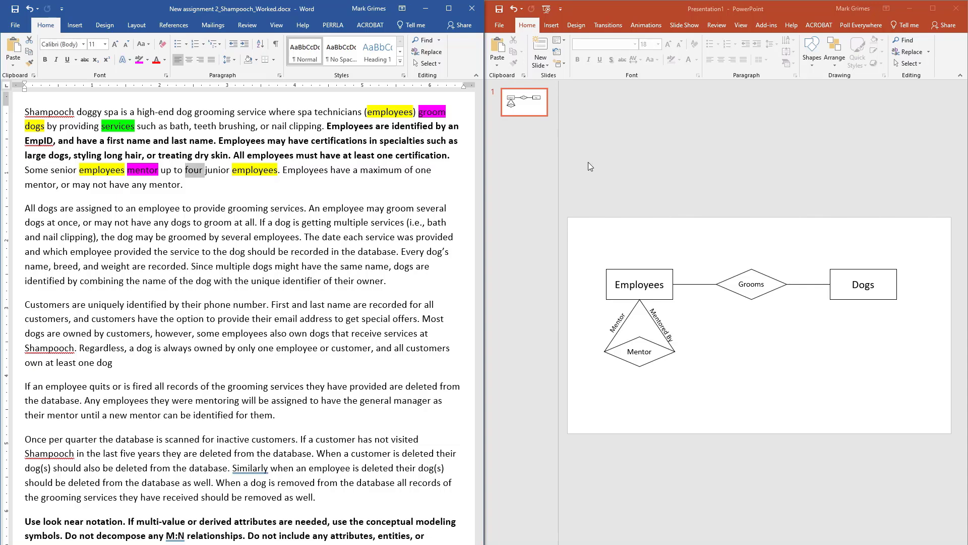
Step: Switch to PowerPoint, duplicate the slanted "Mentor" label, change the copy to "(0,4)" and place it just outside the original label
{"action": "left_click", "coordinate": [617, 318]}
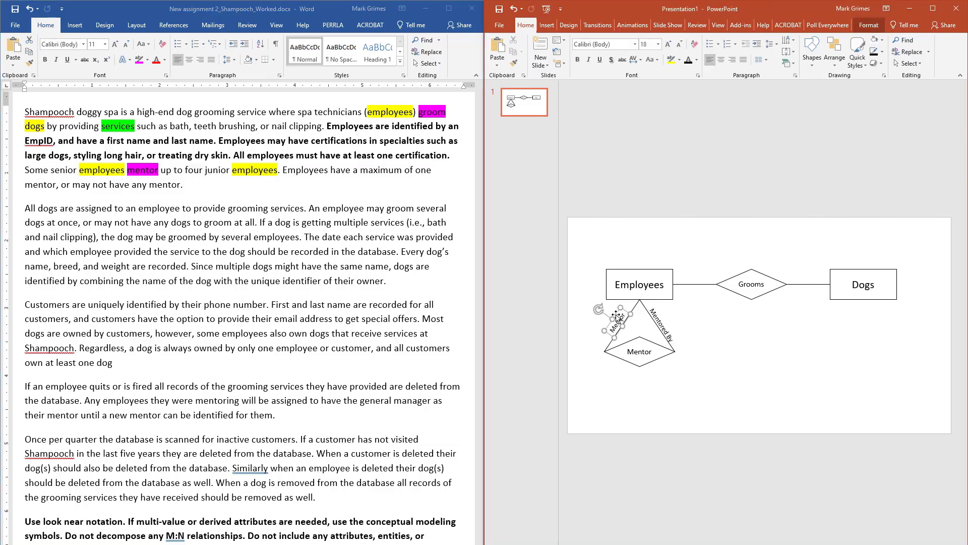
{"action": "left_click_drag", "start_coordinate": [633, 330], "coordinate": [774, 379]}
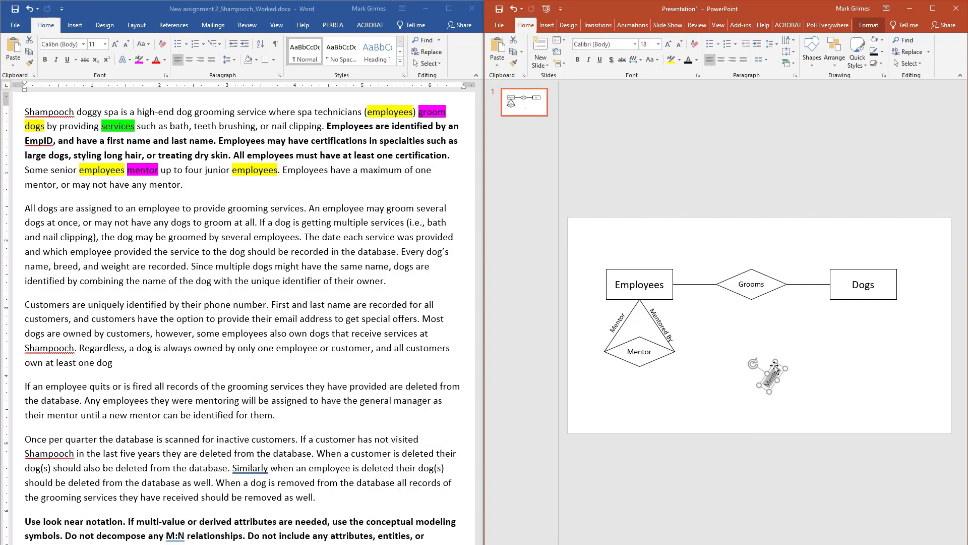
{"action": "type", "text": "(0,4)"}
{"action": "left_click", "coordinate": [760, 405]}
{"action": "left_click", "coordinate": [776, 386]}
{"action": "left_click_drag", "start_coordinate": [775, 386], "coordinate": [612, 327]}
{"action": "left_click", "coordinate": [666, 329]}
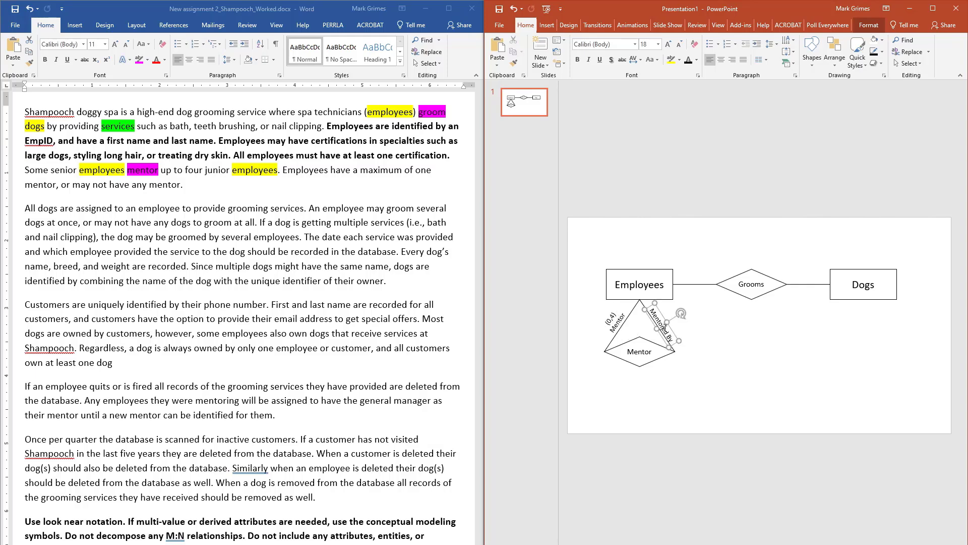
Step: Place a copy of the "Mentored By" label just outside it and, after checking the mentor limits in Word, change it to "(0,1)"
{"action": "key", "text": "ctrl+c"}
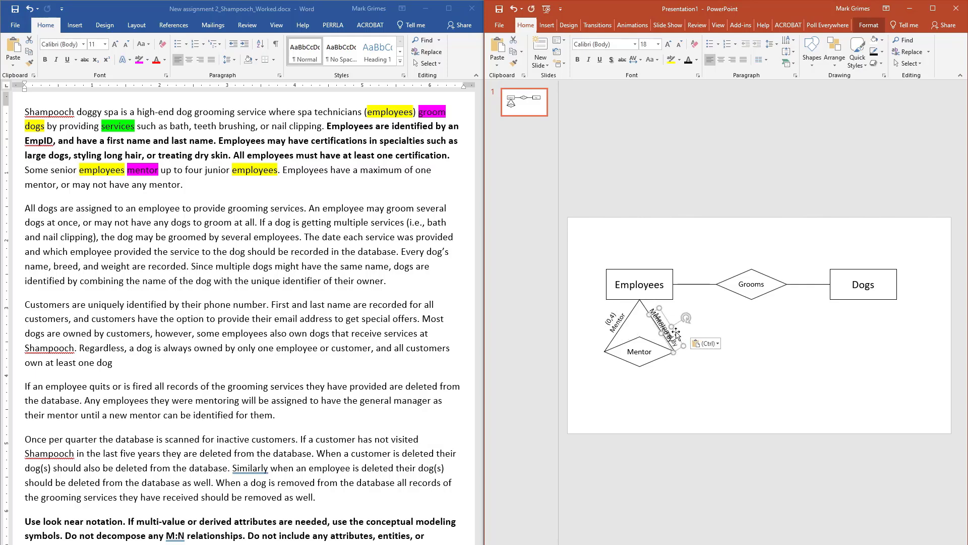
{"action": "key", "text": "ctrl+v"}
{"action": "left_click_drag", "start_coordinate": [677, 335], "coordinate": [678, 325]}
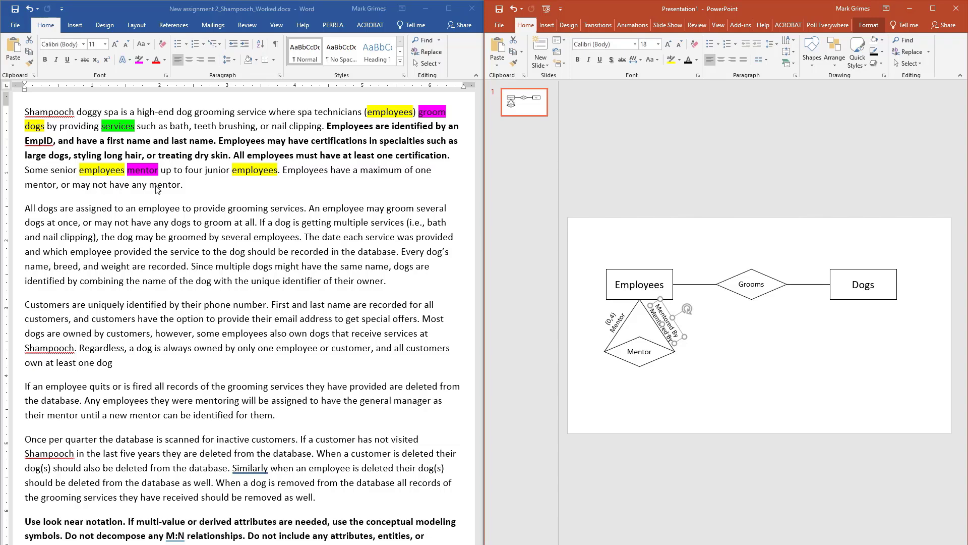
{"action": "left_click_drag", "start_coordinate": [73, 185], "coordinate": [166, 186]}
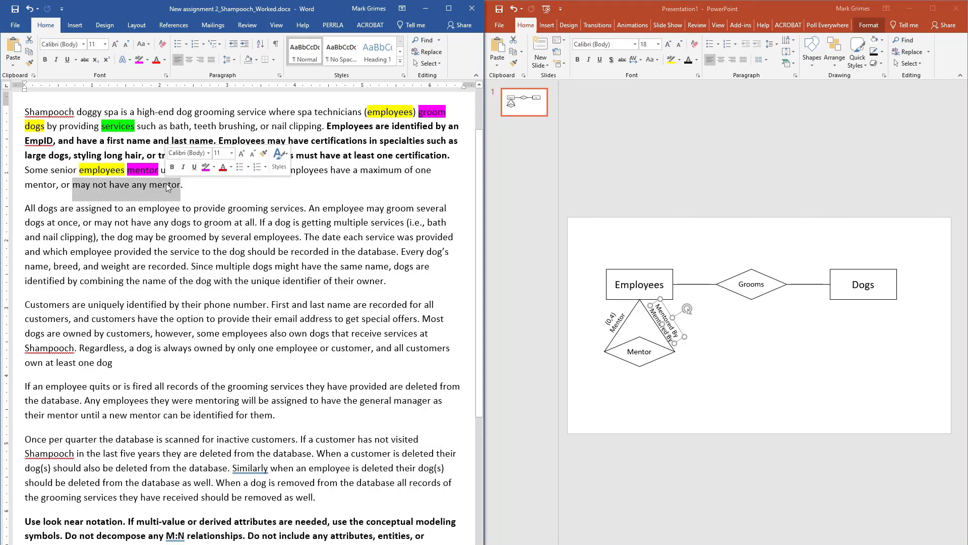
{"action": "double_click", "coordinate": [419, 172]}
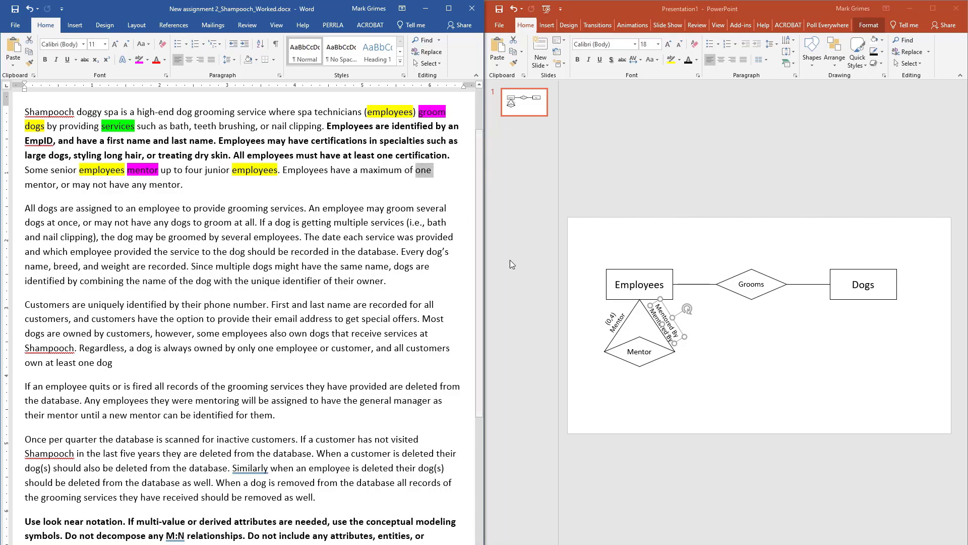
{"action": "left_click", "coordinate": [662, 308]}
{"action": "triple_click", "coordinate": [662, 311]}
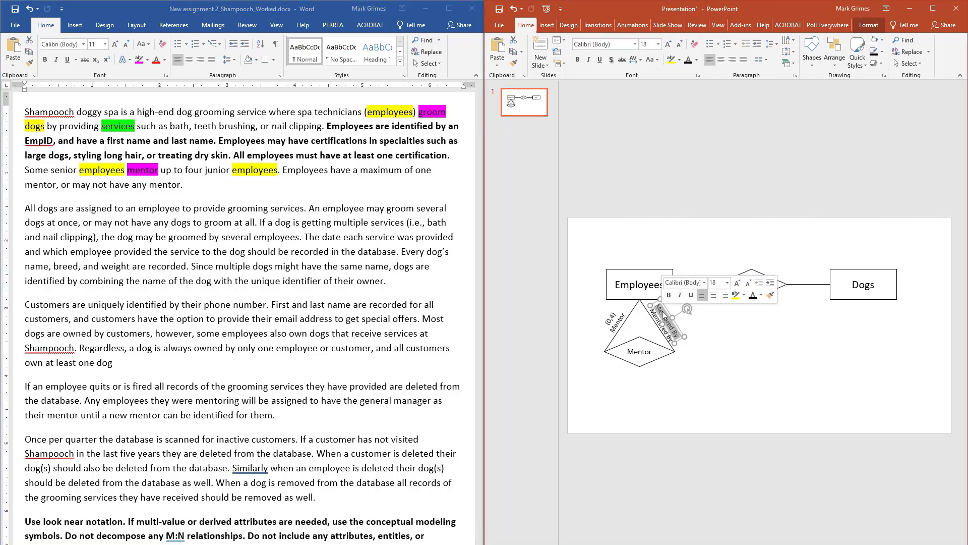
{"action": "type", "text": "(0,"}
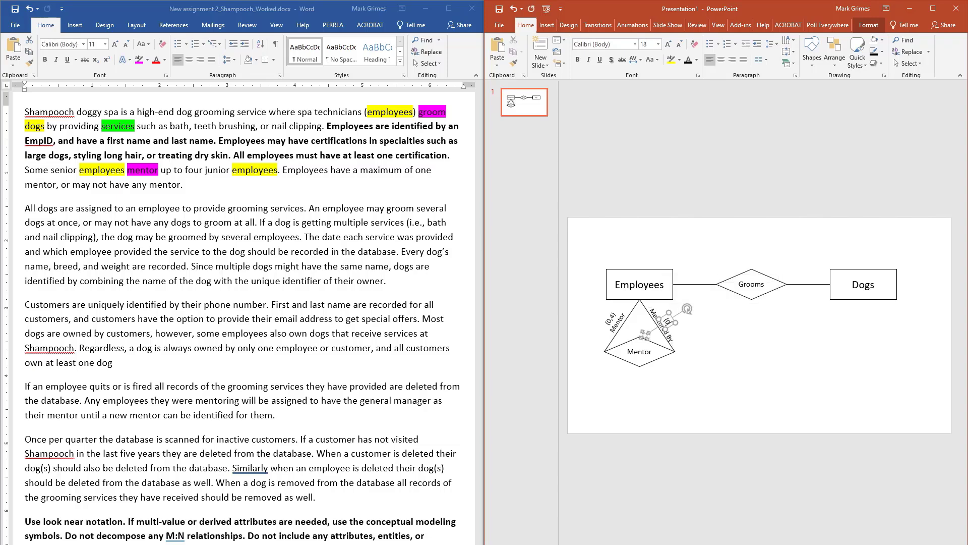
{"action": "type", "text": "1)"}
{"action": "left_click", "coordinate": [706, 371]}
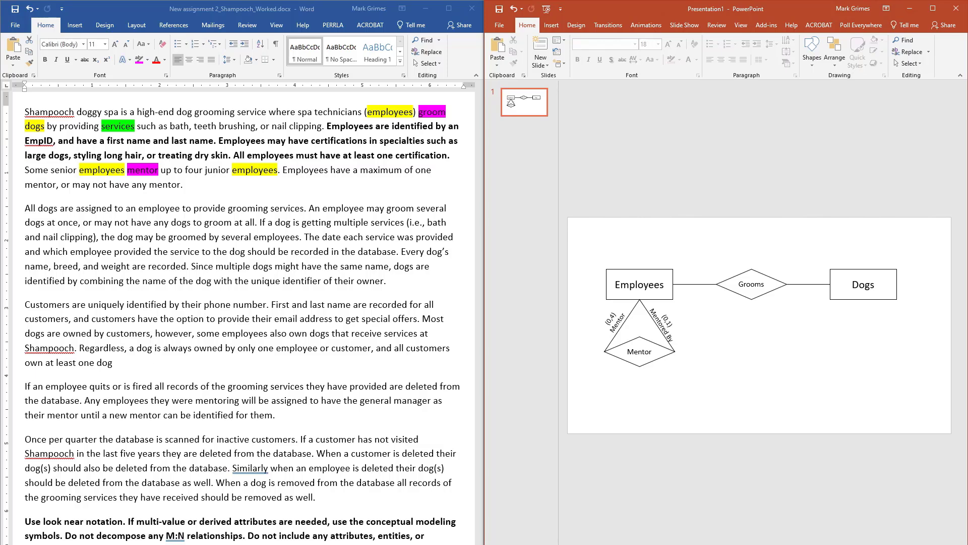
Step: Check the notation rule and dog assignment sentence in Word, and in PowerPoint add a "(1, )" label above the Grooms–Dogs line
{"action": "left_click", "coordinate": [40, 524]}
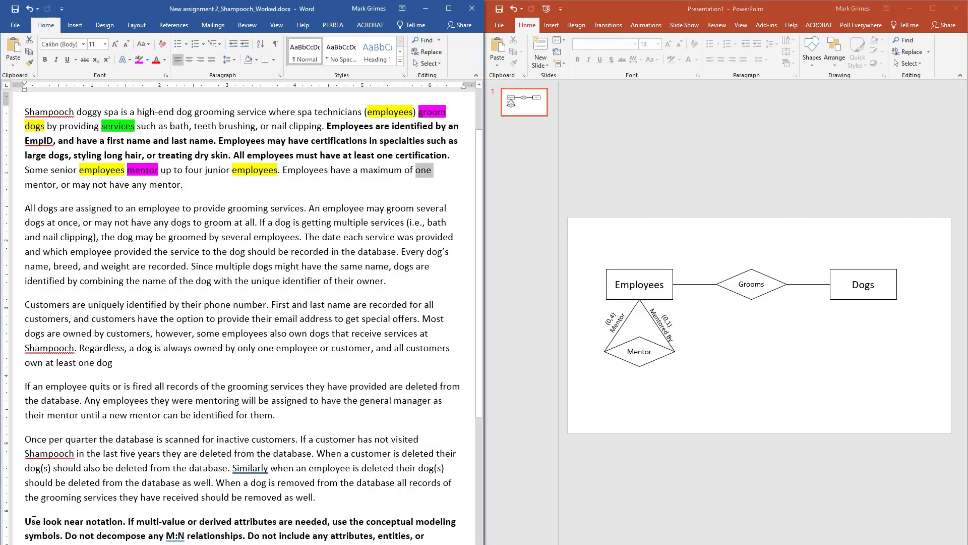
{"action": "left_click_drag", "start_coordinate": [28, 521], "coordinate": [107, 525]}
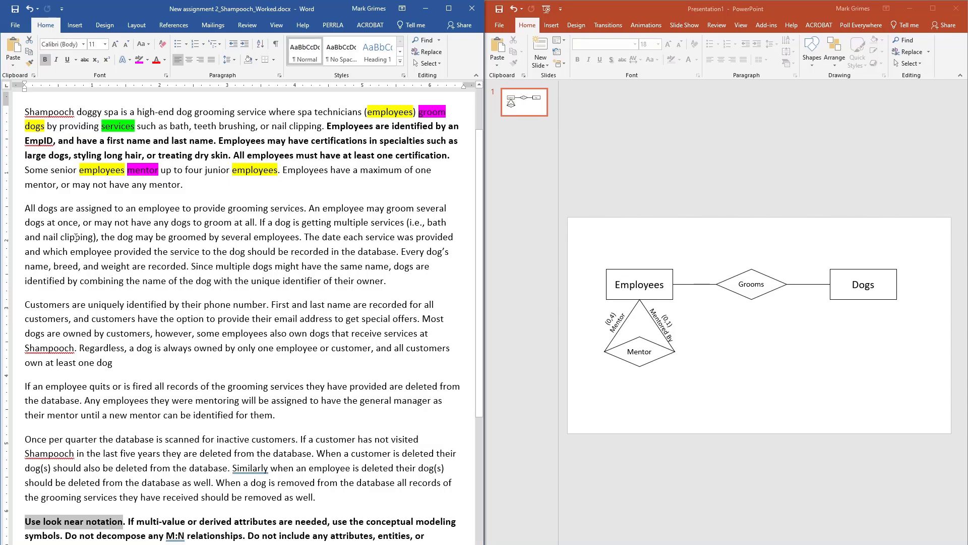
{"action": "left_click_drag", "start_coordinate": [25, 209], "coordinate": [284, 207]}
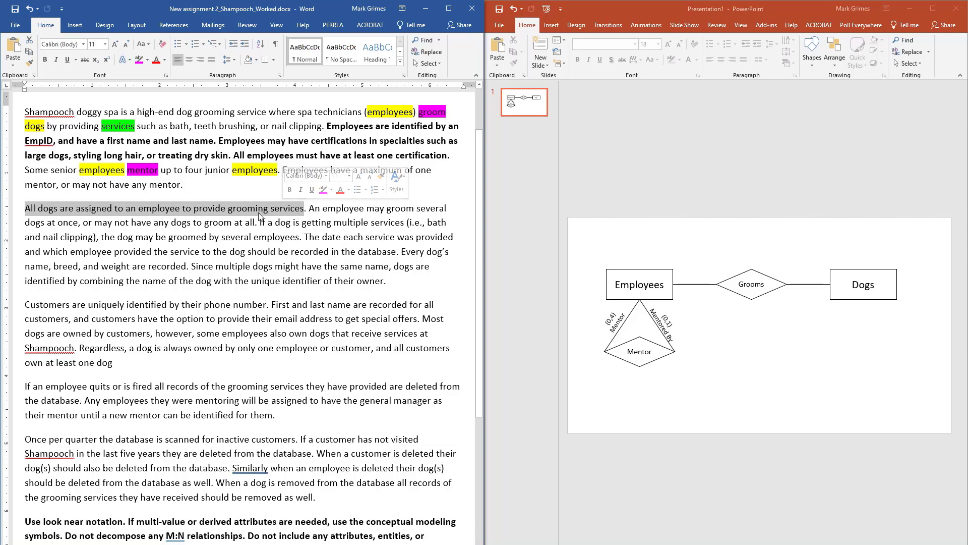
{"action": "left_click", "coordinate": [31, 211]}
{"action": "left_click_drag", "start_coordinate": [25, 210], "coordinate": [56, 214]}
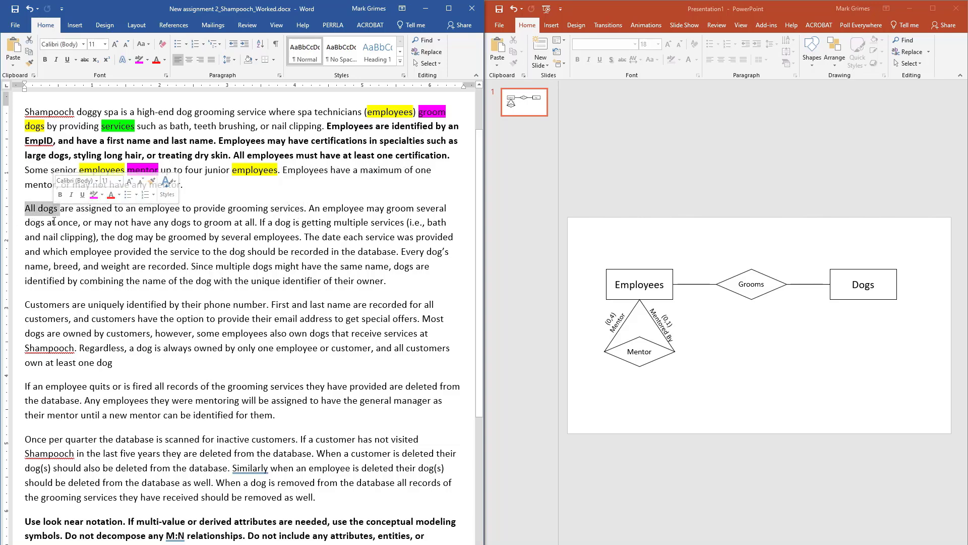
{"action": "left_click", "coordinate": [549, 25]}
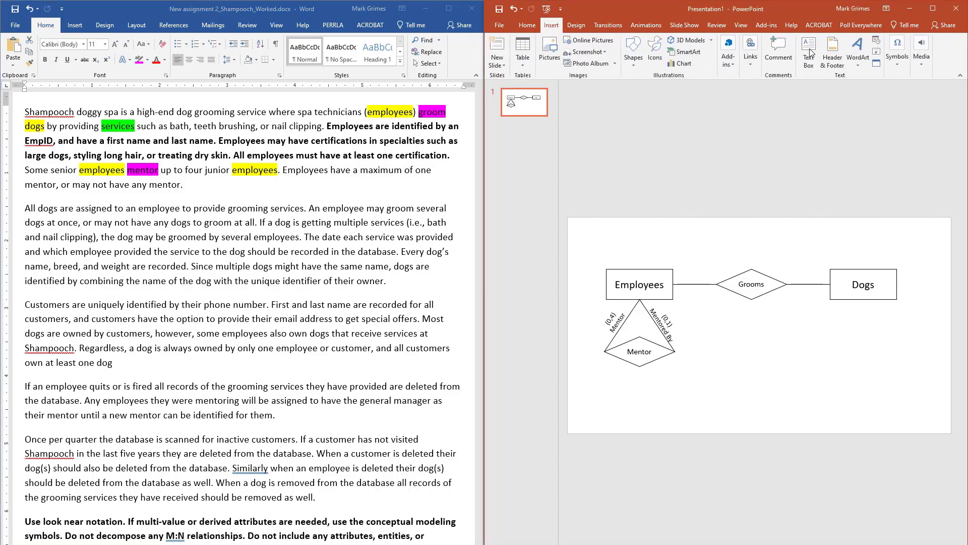
{"action": "left_click", "coordinate": [796, 276]}
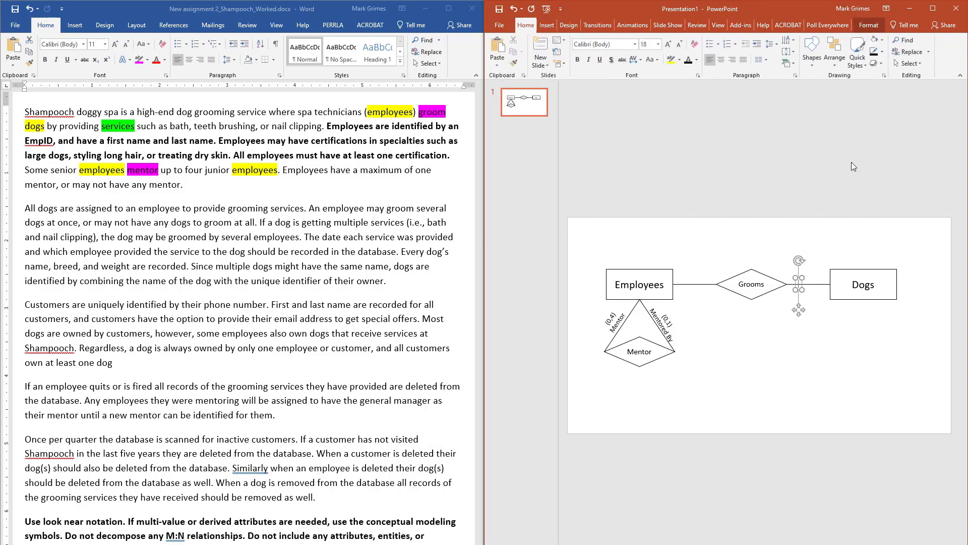
{"action": "type", "text": "(1, )"}
{"action": "left_click_drag", "start_coordinate": [812, 284], "coordinate": [815, 279]}
{"action": "left_click", "coordinate": [817, 324]}
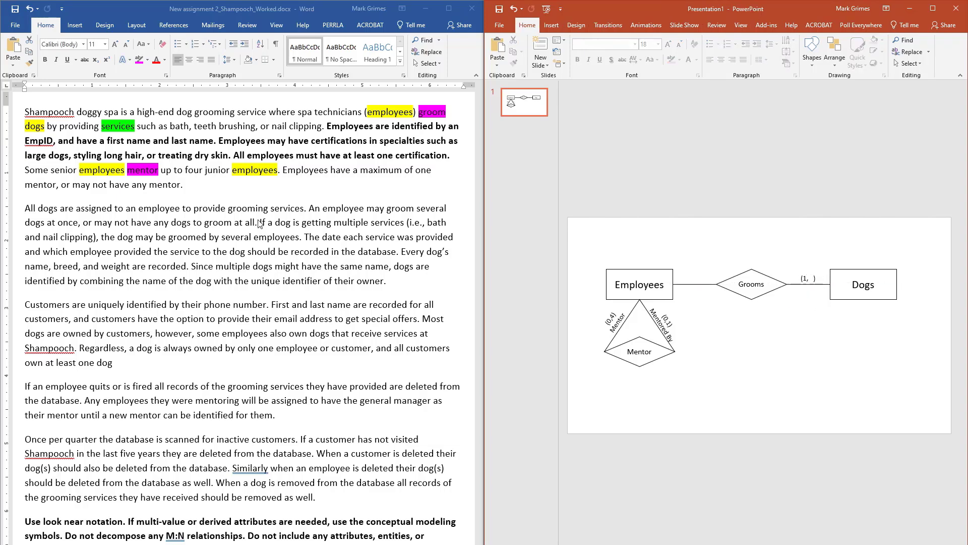
Step: Check in Word how many dogs an employee may groom, and in PowerPoint add a "(0,M)" label above the Employees–Grooms line
{"action": "left_click", "coordinate": [310, 208]}
{"action": "mouse_move", "coordinate": [310, 207]}
{"action": "left_mouse_down"}
{"action": "mouse_move", "coordinate": [389, 210]}
{"action": "mouse_move", "coordinate": [71, 224]}
{"action": "mouse_move", "coordinate": [78, 224]}
{"action": "left_mouse_up"}
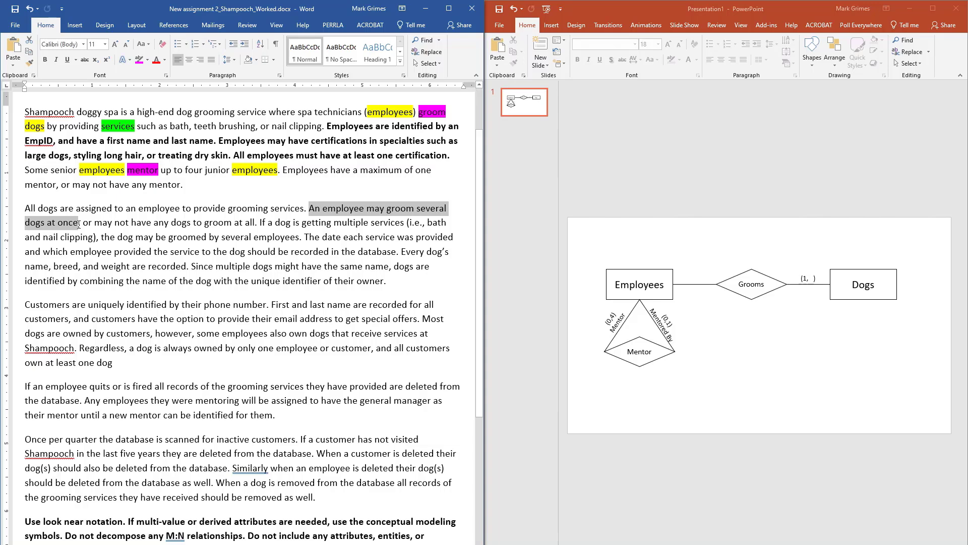
{"action": "left_click_drag", "start_coordinate": [78, 223], "coordinate": [258, 226]}
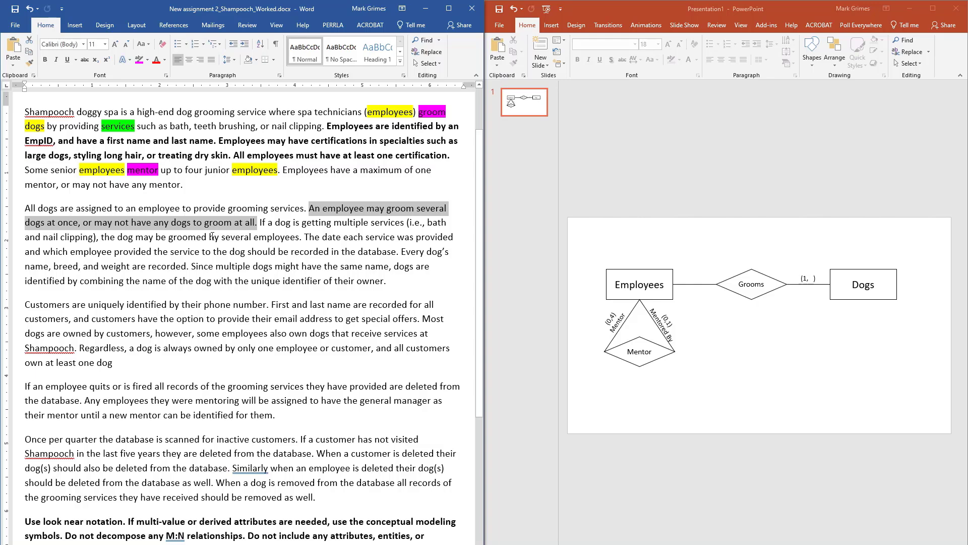
{"action": "double_click", "coordinate": [345, 209]}
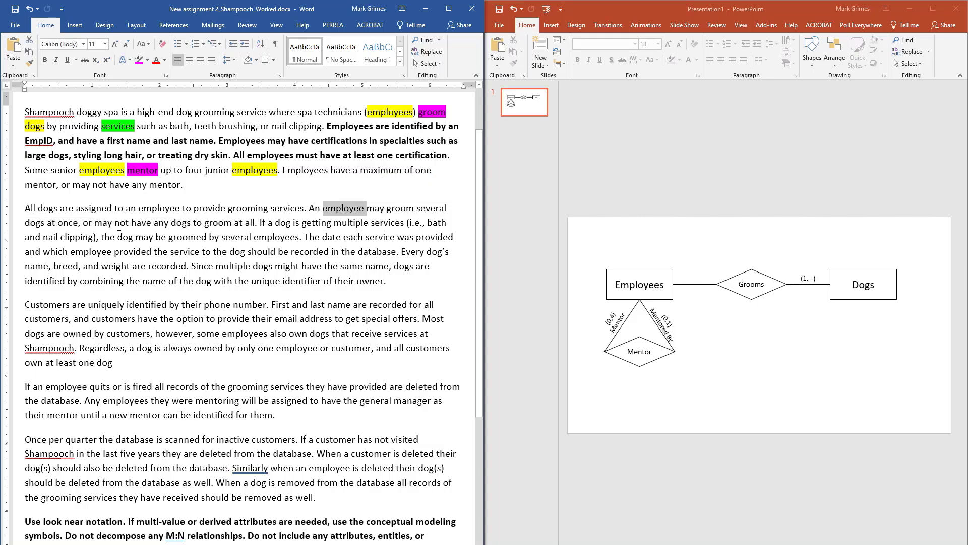
{"action": "left_click_drag", "start_coordinate": [106, 222], "coordinate": [256, 222]}
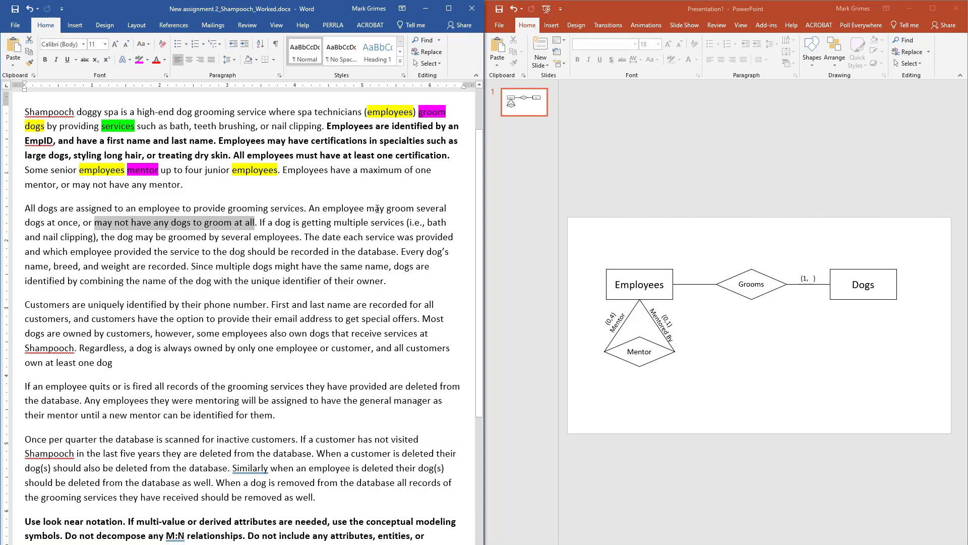
{"action": "left_click_drag", "start_coordinate": [379, 208], "coordinate": [448, 209]}
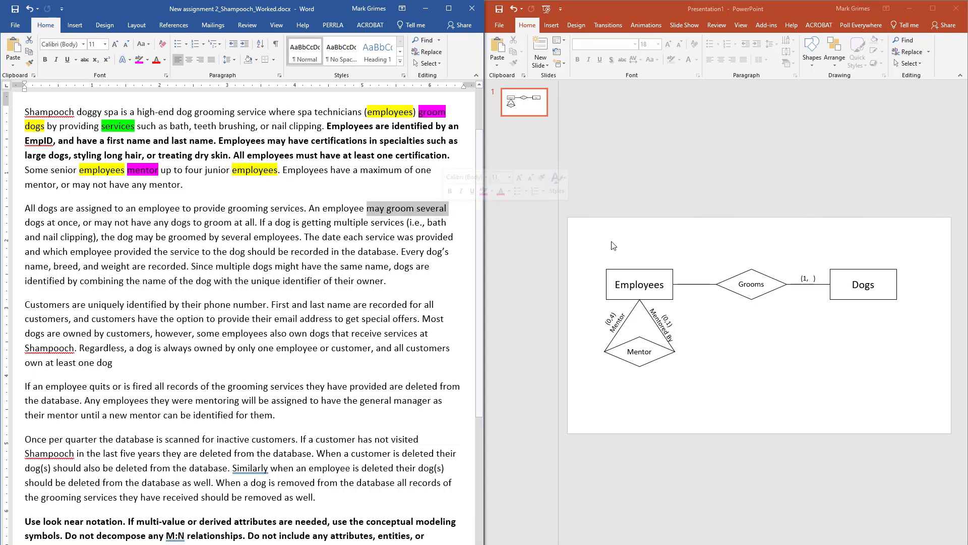
{"action": "left_click", "coordinate": [551, 25]}
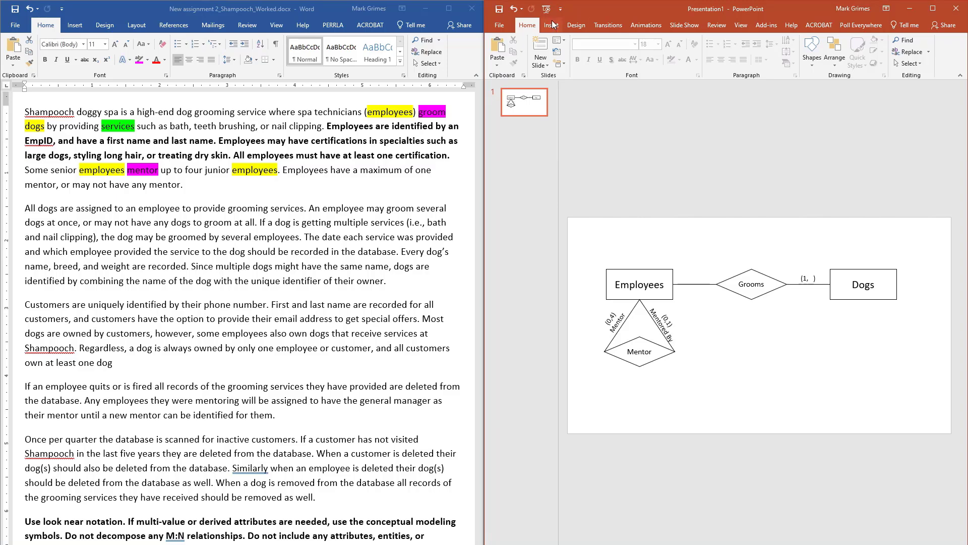
{"action": "left_click", "coordinate": [809, 56]}
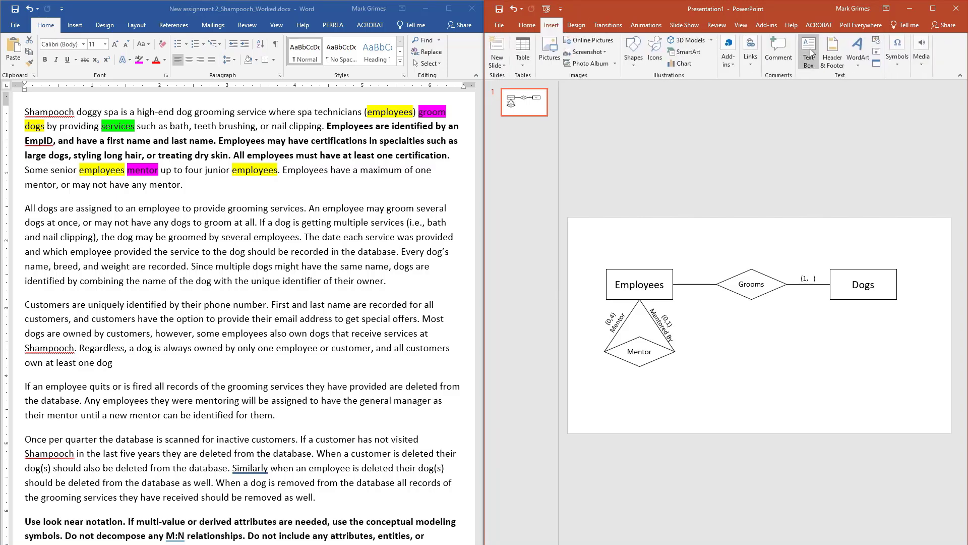
{"action": "left_click", "coordinate": [684, 272]}
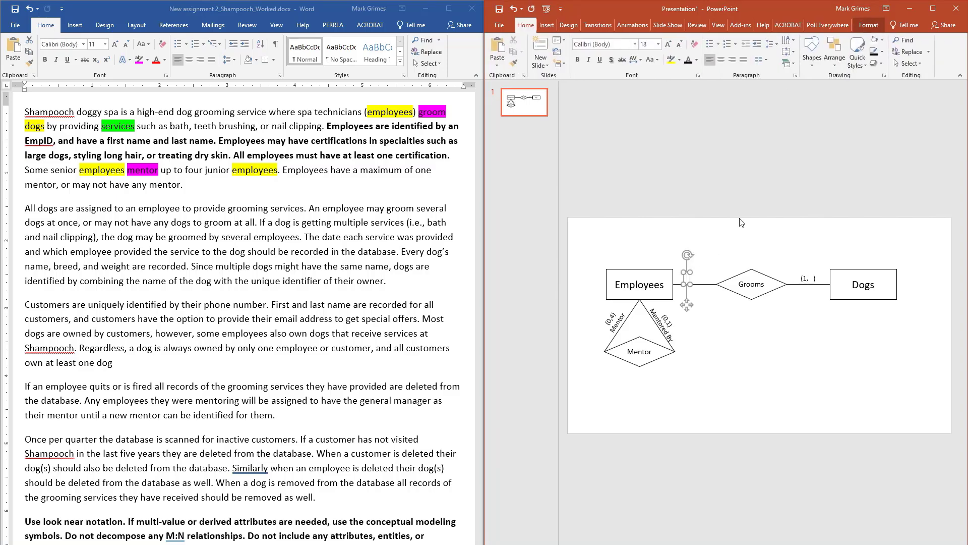
{"action": "type", "text": "(0,M)"}
Step: Check in Word how many employees may groom one dog, and in PowerPoint complete the label beside Dogs as "(1,M)"
{"action": "left_click_drag", "start_coordinate": [259, 222], "coordinate": [387, 224]}
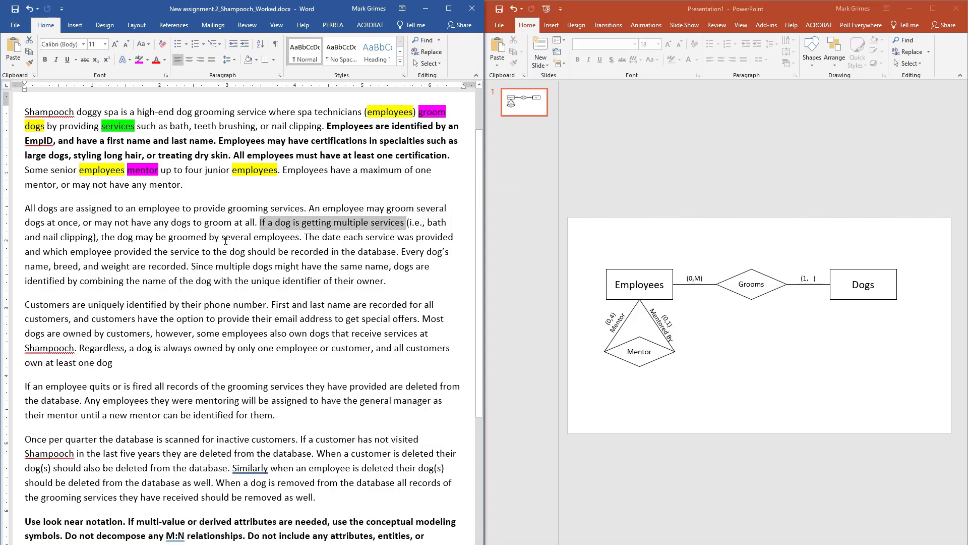
{"action": "left_click_drag", "start_coordinate": [109, 237], "coordinate": [273, 233]}
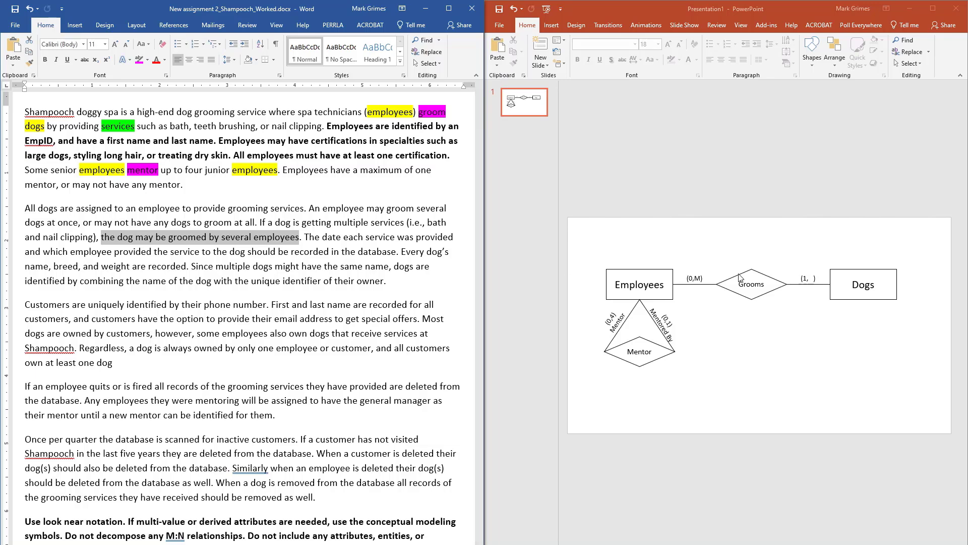
{"action": "left_click", "coordinate": [806, 282]}
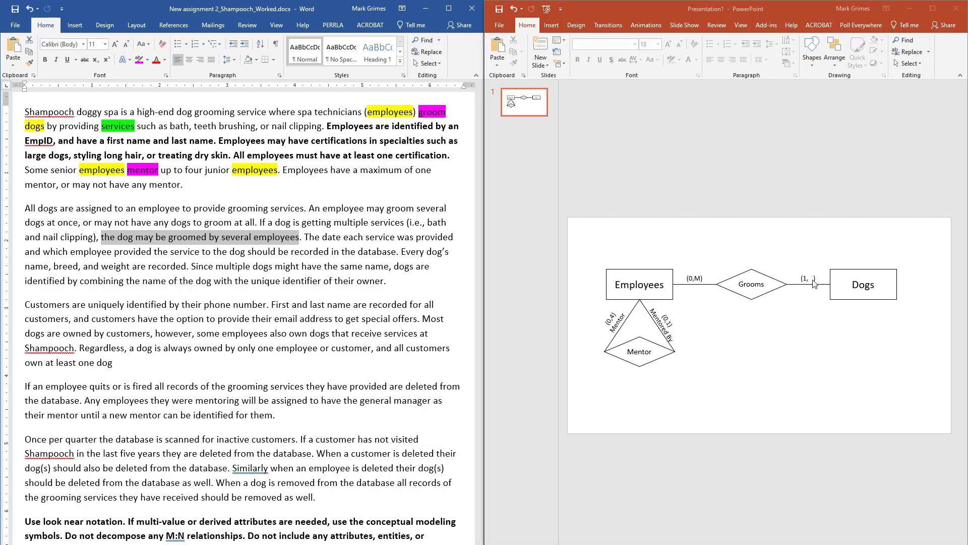
{"action": "key", "text": "BackSpace"}
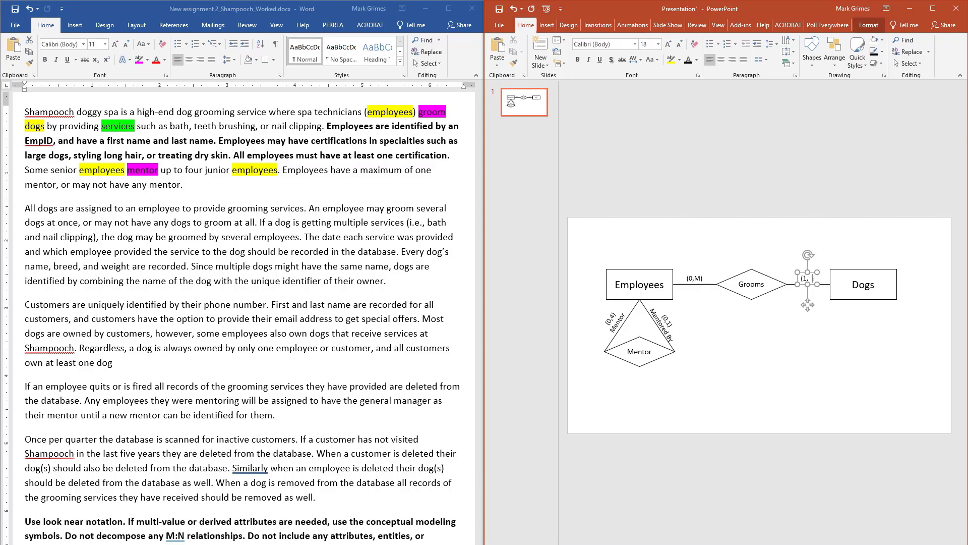
{"action": "type", "text": "M"}
{"action": "left_click", "coordinate": [831, 361]}
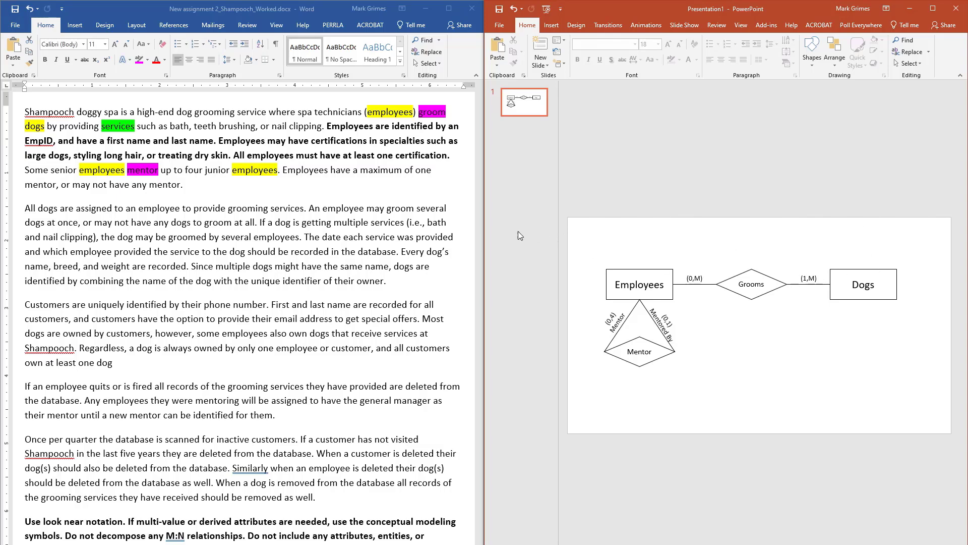
Step: In Word, bold the sentence about recording each service's date and the employee who provided it
{"action": "left_click", "coordinate": [312, 237]}
{"action": "left_click_drag", "start_coordinate": [313, 237], "coordinate": [388, 253]}
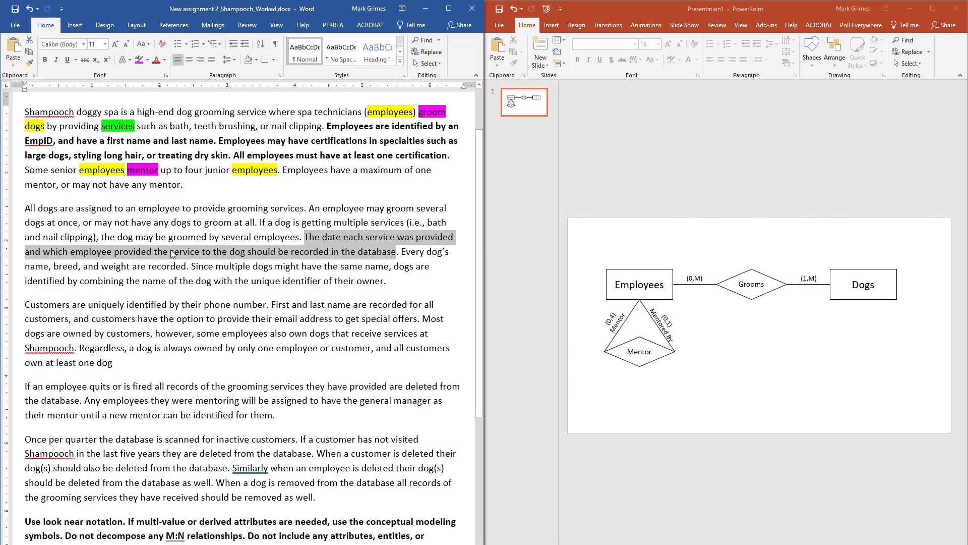
{"action": "key", "text": "ctrl+b"}
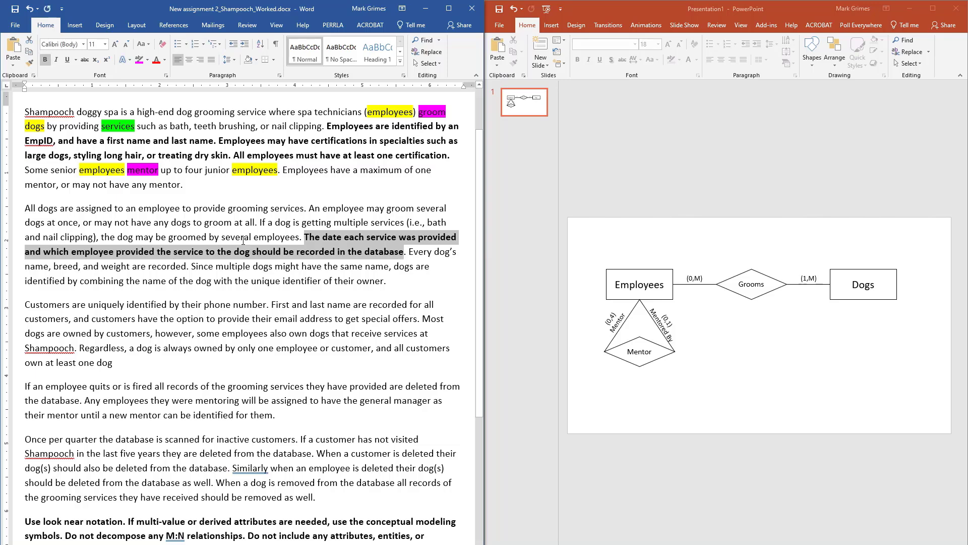
{"action": "left_click", "coordinate": [384, 247]}
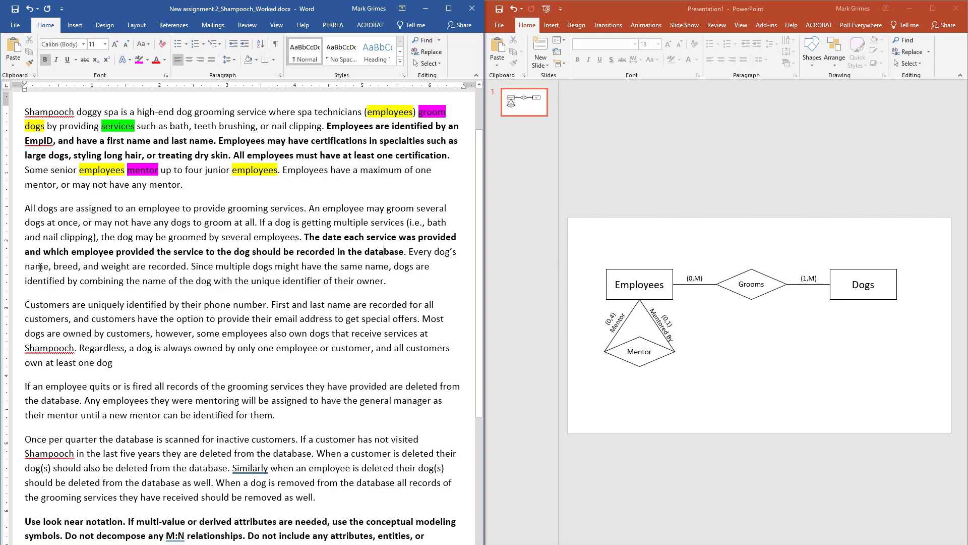
Step: Bold the dog attributes "name, breed, and weight are recorded" and the following sentence on how dogs are identified
{"action": "left_click_drag", "start_coordinate": [50, 266], "coordinate": [189, 267]}
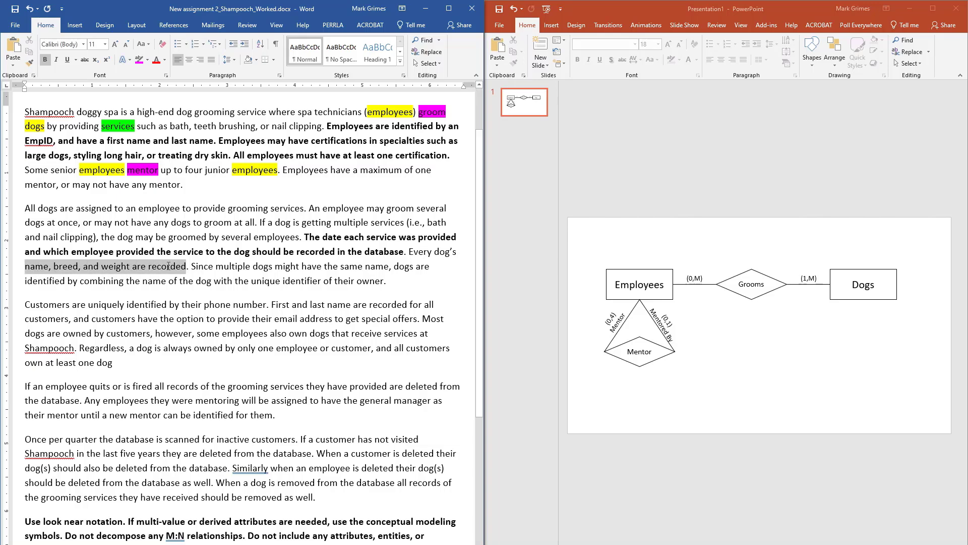
{"action": "key", "text": "ctrl+b"}
{"action": "left_click", "coordinate": [213, 267]}
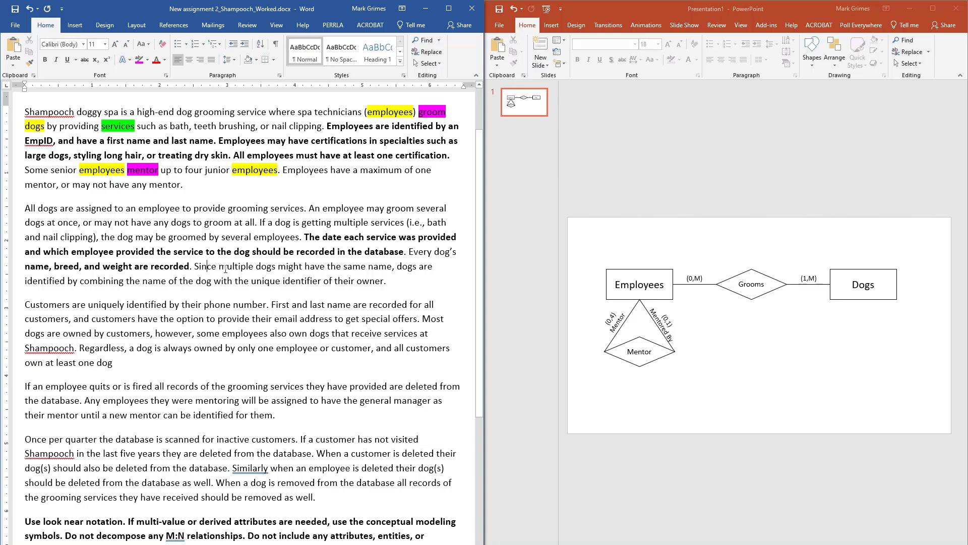
{"action": "left_click_drag", "start_coordinate": [209, 265], "coordinate": [406, 281]}
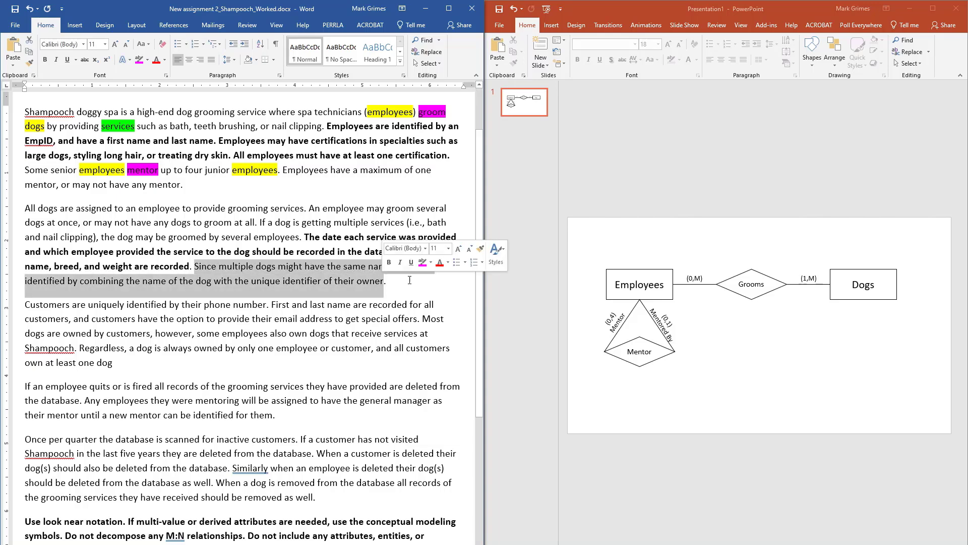
{"action": "key", "text": "ctrl+b"}
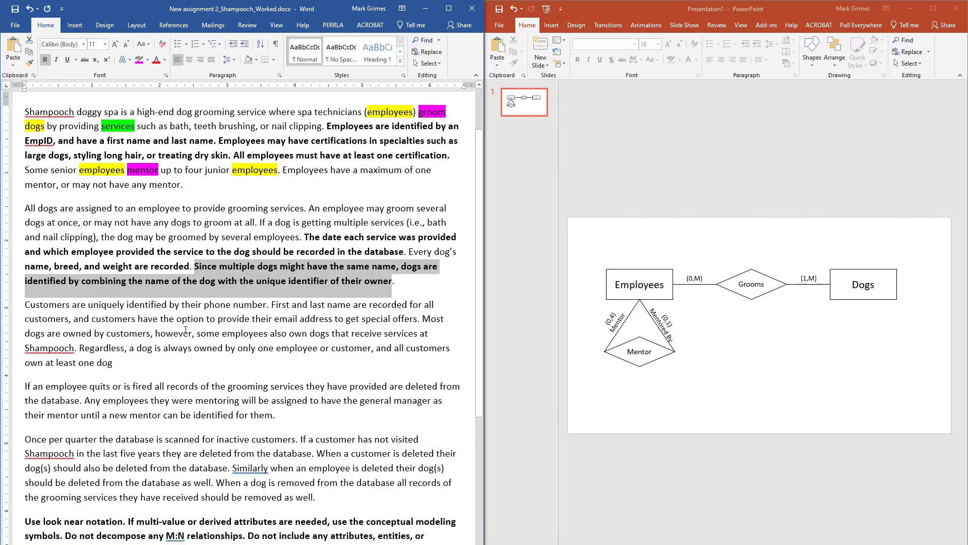
{"action": "left_click", "coordinate": [146, 328]}
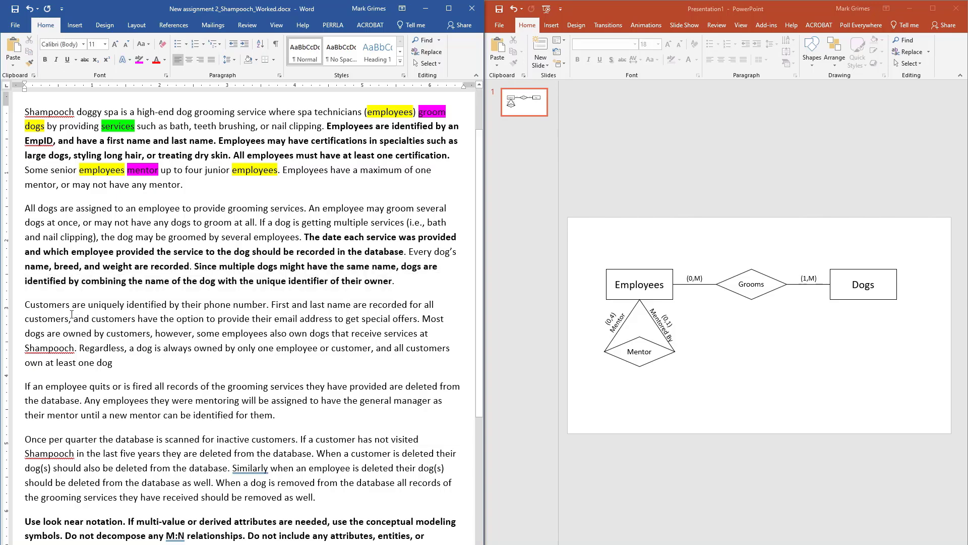
Step: Highlight the entity "Customers" in yellow at the start of the third paragraph
{"action": "double_click", "coordinate": [49, 304]}
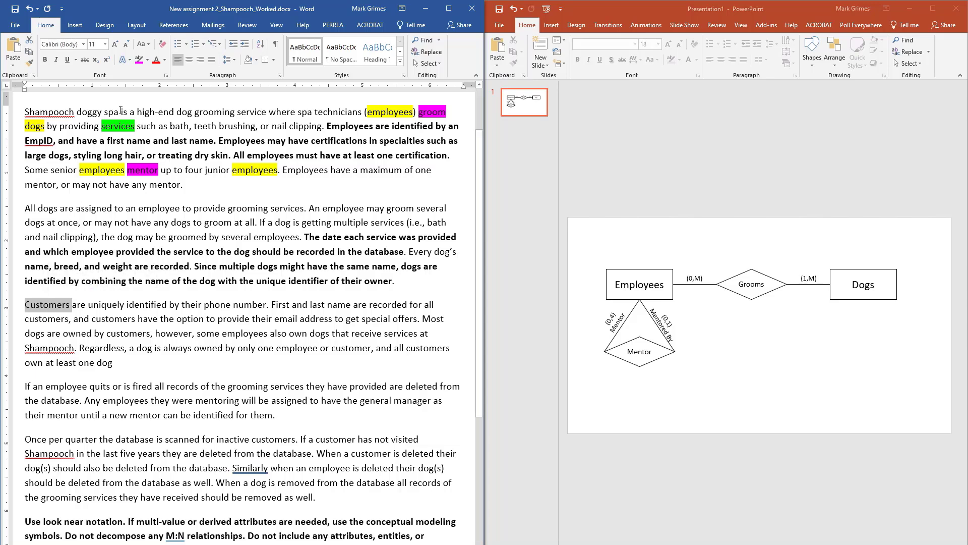
{"action": "left_click", "coordinate": [147, 60]}
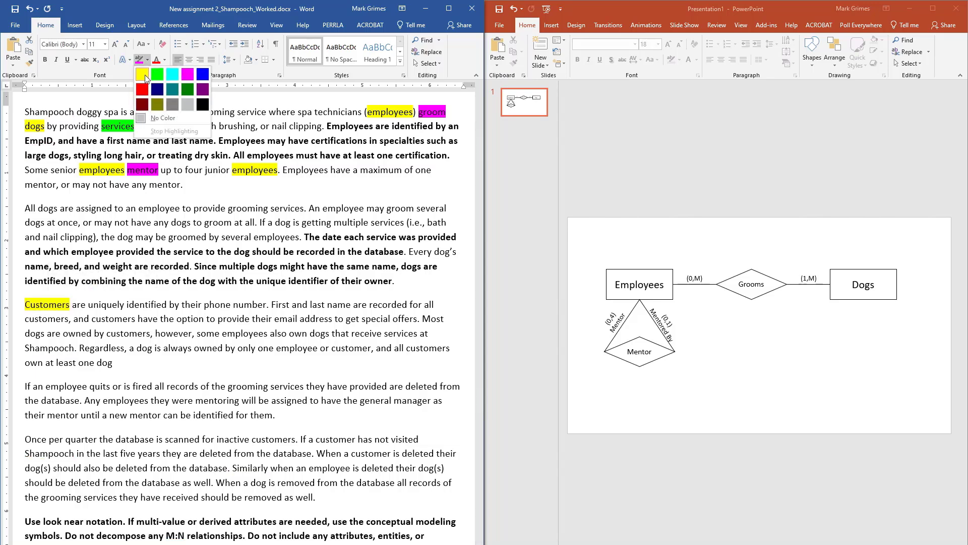
{"action": "left_click", "coordinate": [138, 71]}
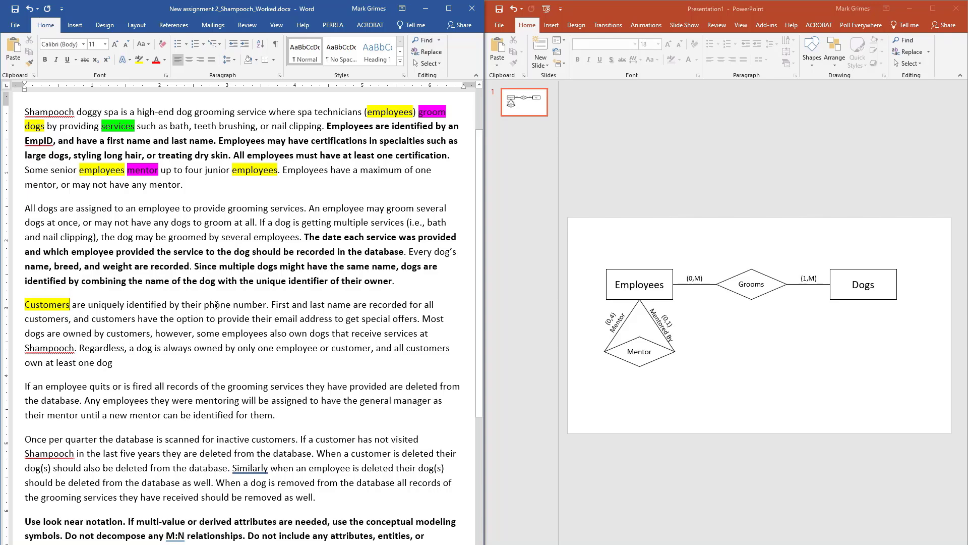
Step: Bold the customer attribute text from "phone number" through "to get special offers"
{"action": "left_click_drag", "start_coordinate": [217, 304], "coordinate": [335, 319]}
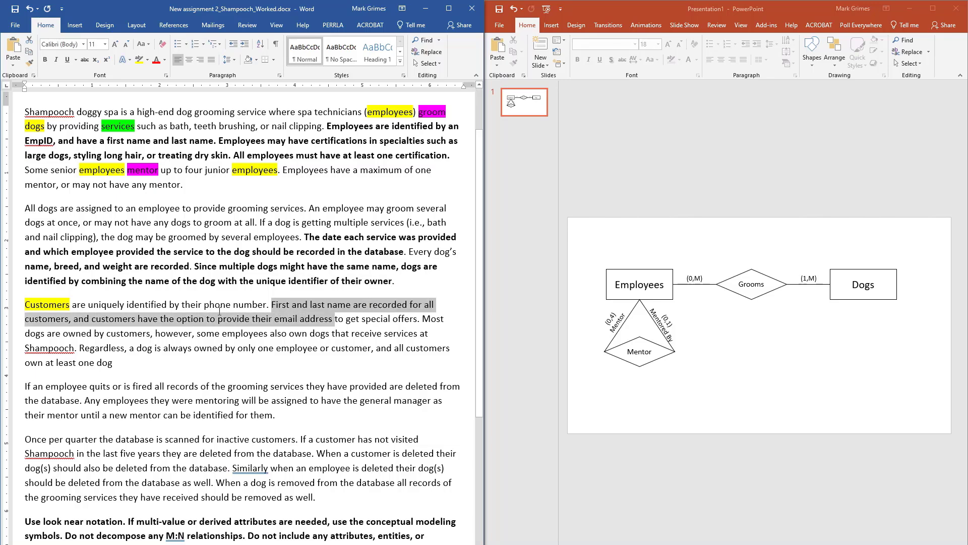
{"action": "left_click_drag", "start_coordinate": [228, 303], "coordinate": [416, 328]}
{"action": "key", "text": "ctrl+b"}
{"action": "left_click", "coordinate": [384, 332]}
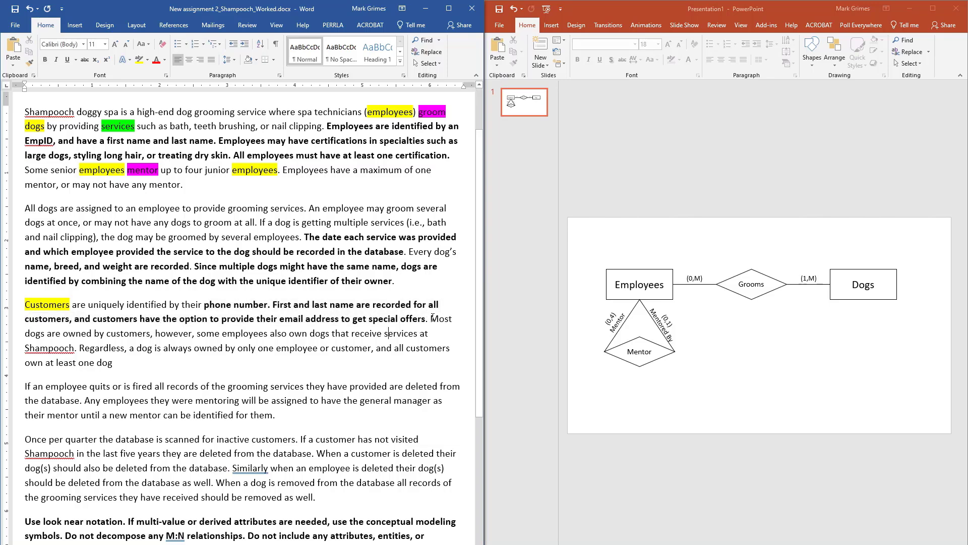
Step: Review the dog ownership sentence and highlight "dogs" after "Most" in yellow
{"action": "left_click_drag", "start_coordinate": [433, 319], "coordinate": [309, 334]}
{"action": "left_click", "coordinate": [76, 334]}
{"action": "double_click", "coordinate": [36, 332]}
{"action": "left_click", "coordinate": [139, 60]}
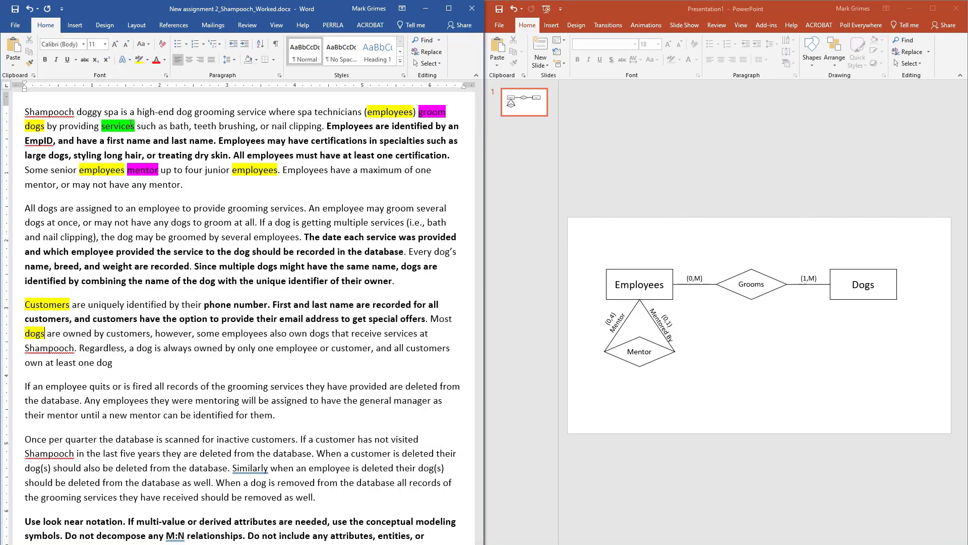
Step: Highlight the relationship "owned by" in pink and the entity "customers" following it in yellow
{"action": "left_click_drag", "start_coordinate": [63, 334], "coordinate": [150, 334]}
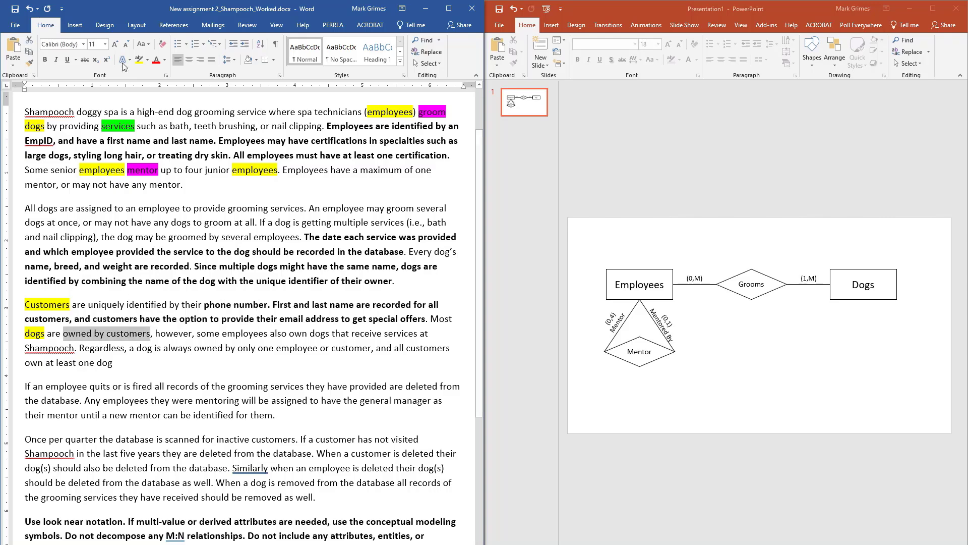
{"action": "left_click_drag", "start_coordinate": [63, 334], "coordinate": [104, 334]}
{"action": "left_click", "coordinate": [148, 59]}
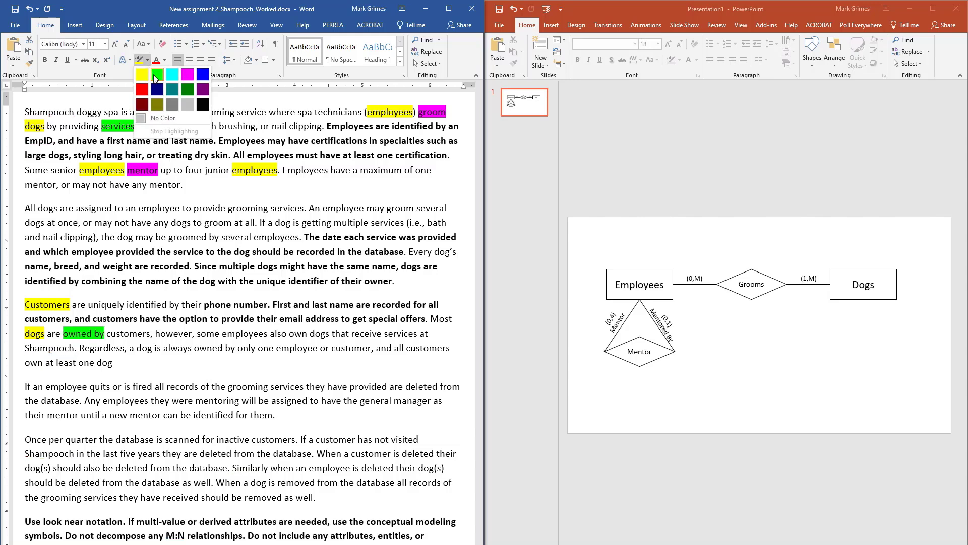
{"action": "left_click", "coordinate": [187, 76]}
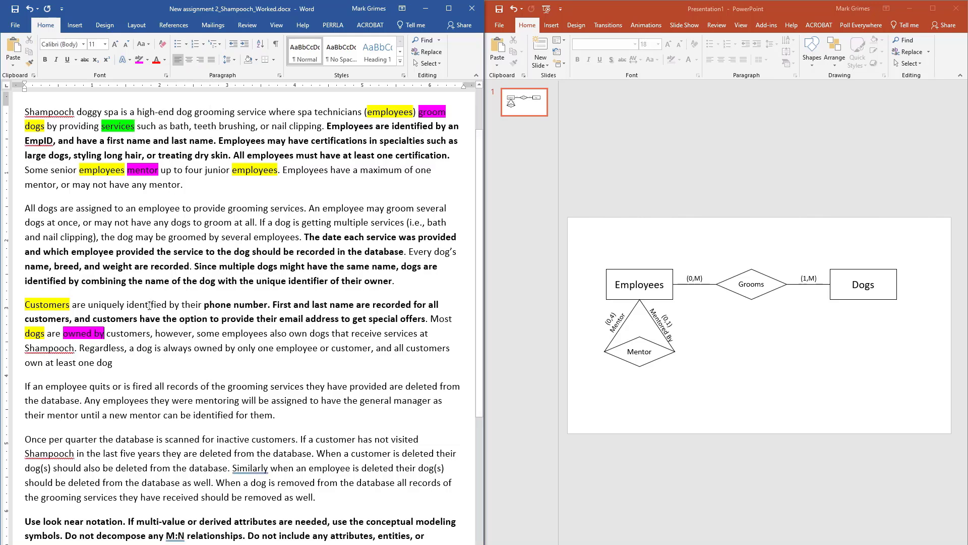
{"action": "double_click", "coordinate": [130, 333]}
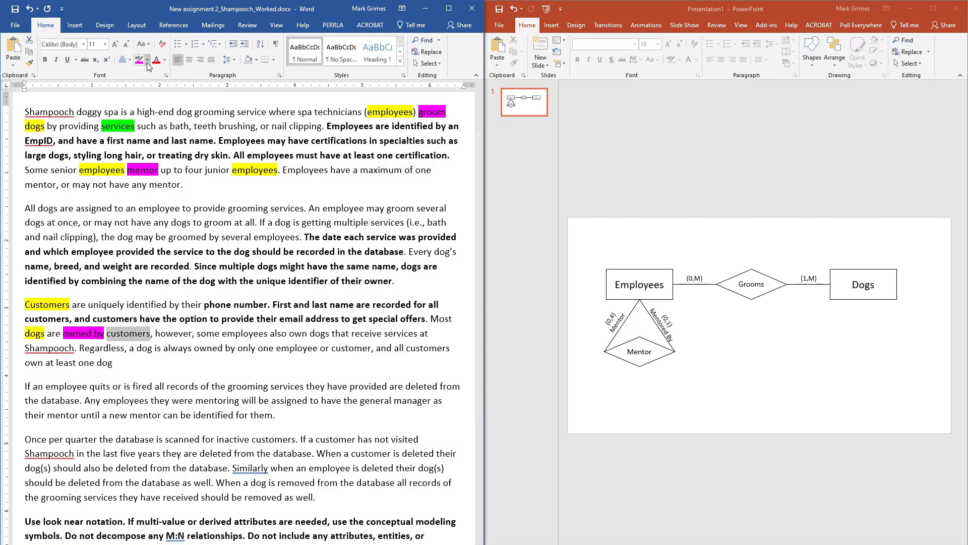
{"action": "left_click", "coordinate": [147, 59]}
{"action": "left_click", "coordinate": [144, 74]}
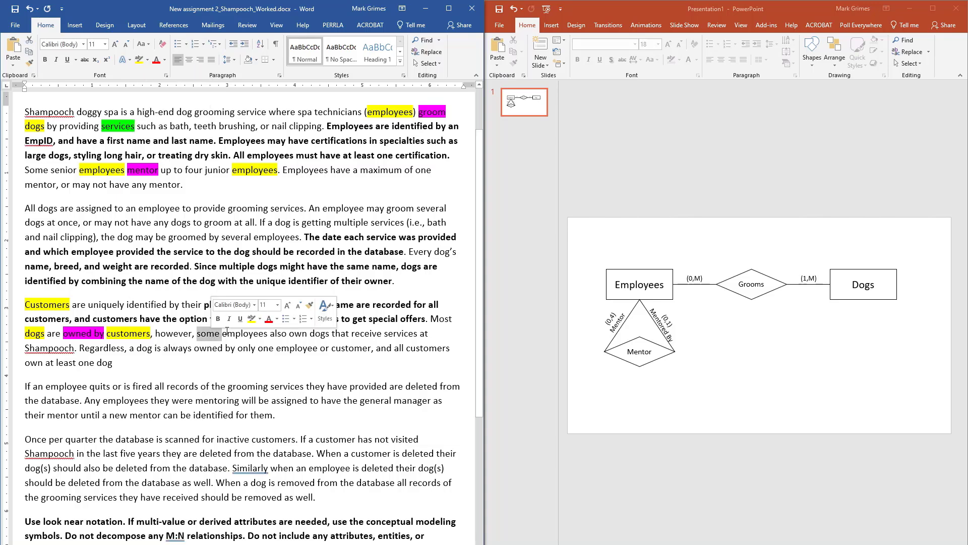
Step: Highlight "employees" and "dogs" in yellow in the clause "some employees also own dogs"
{"action": "double_click", "coordinate": [244, 333]}
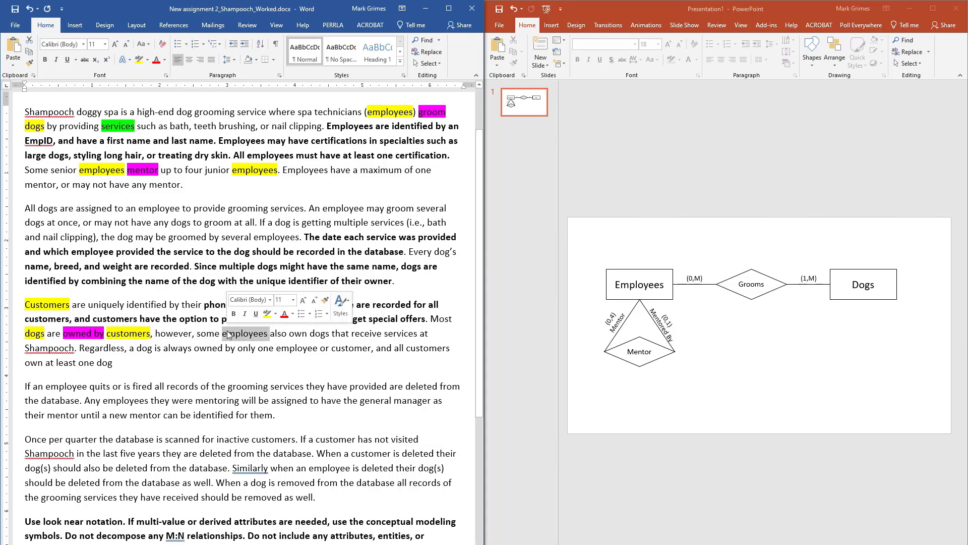
{"action": "left_click", "coordinate": [139, 59]}
{"action": "double_click", "coordinate": [316, 333]}
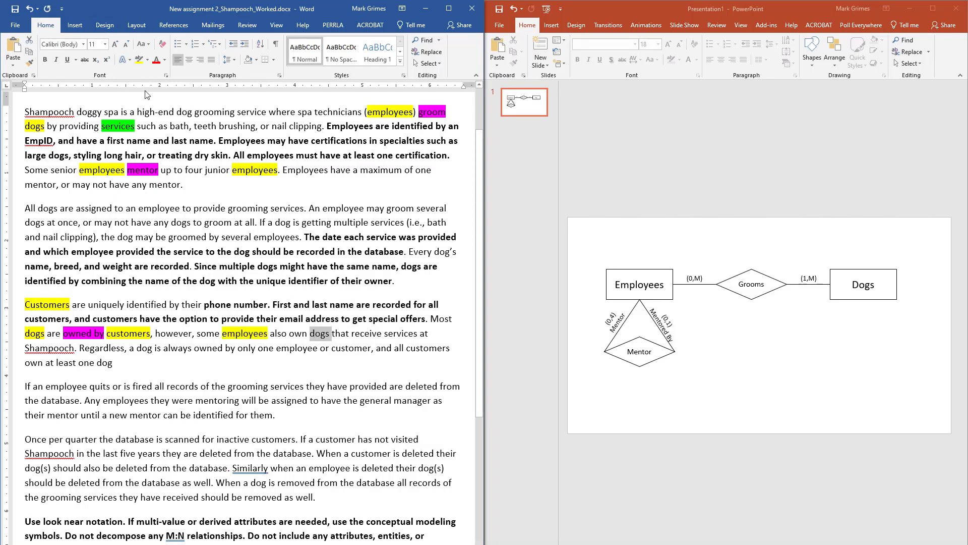
{"action": "left_click", "coordinate": [140, 59]}
Step: Highlight the relationship word "own" in pink in the clause "some employees also own dogs"
{"action": "double_click", "coordinate": [300, 334]}
{"action": "left_click", "coordinate": [139, 60]}
{"action": "left_click", "coordinate": [148, 59]}
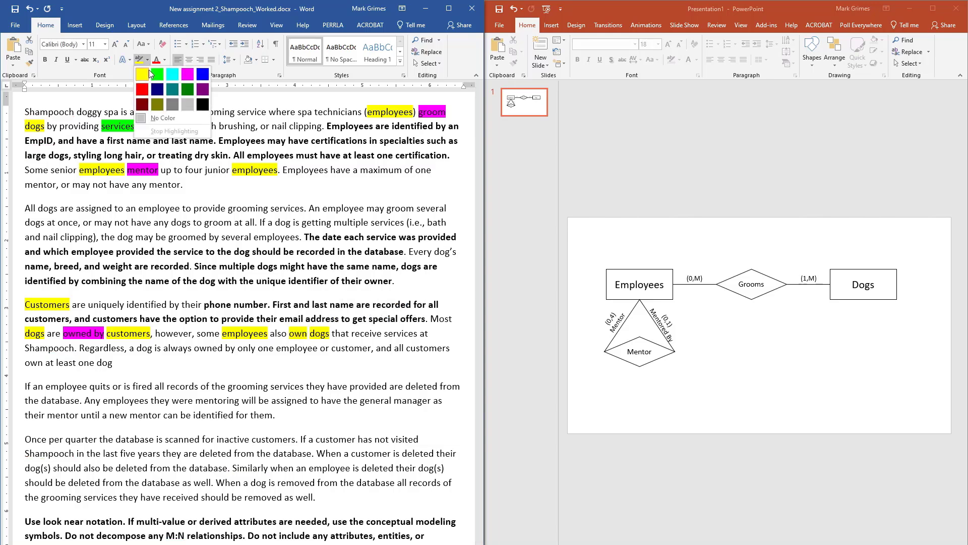
{"action": "left_click", "coordinate": [187, 74]}
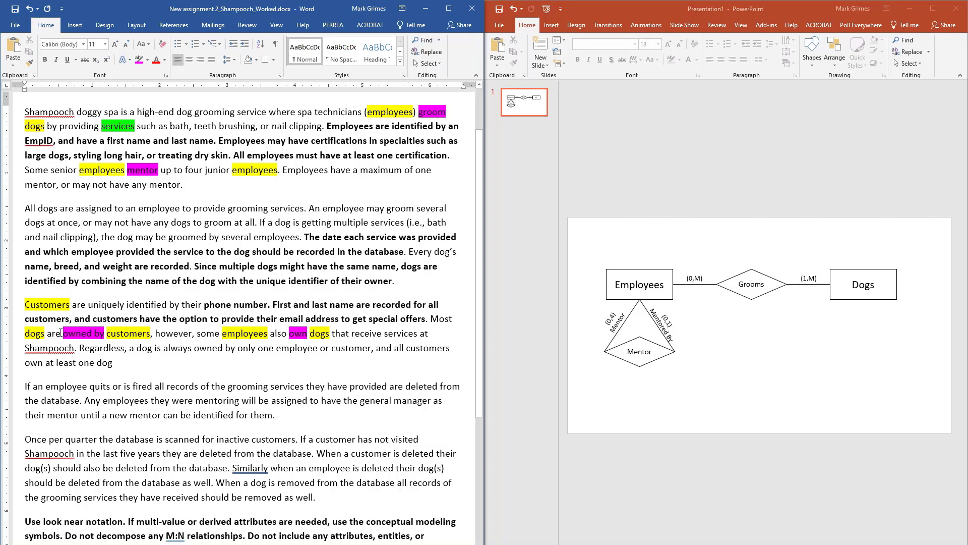
Step: In PowerPoint, duplicate the Dogs entity box, place the copy straight below the original, and label it "Customers"
{"action": "double_click", "coordinate": [52, 307]}
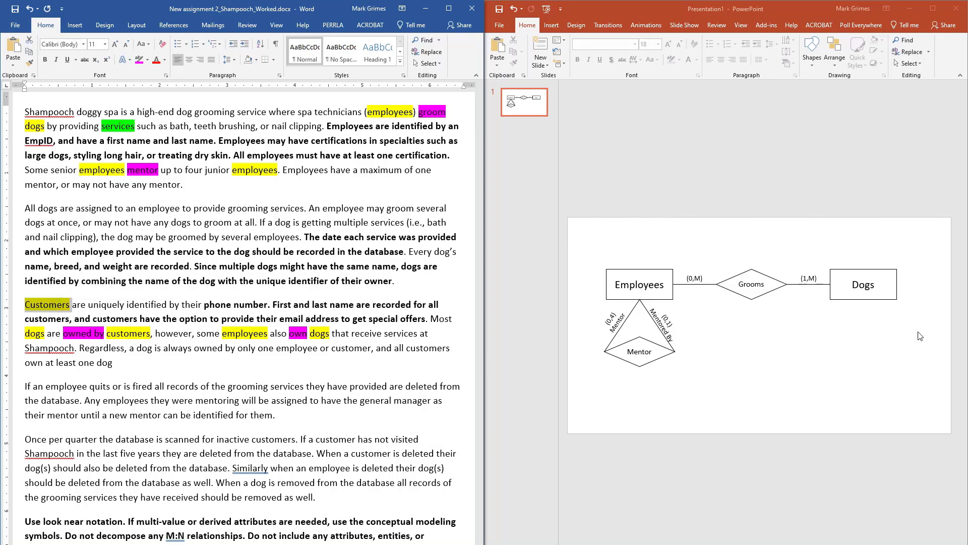
{"action": "left_click", "coordinate": [886, 300]}
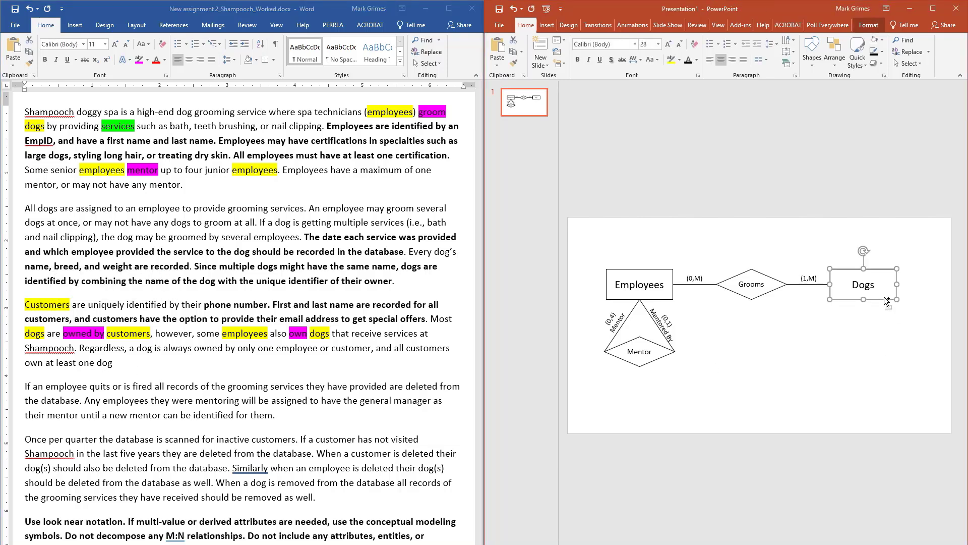
{"action": "left_click_drag", "start_coordinate": [886, 301], "coordinate": [882, 388]}
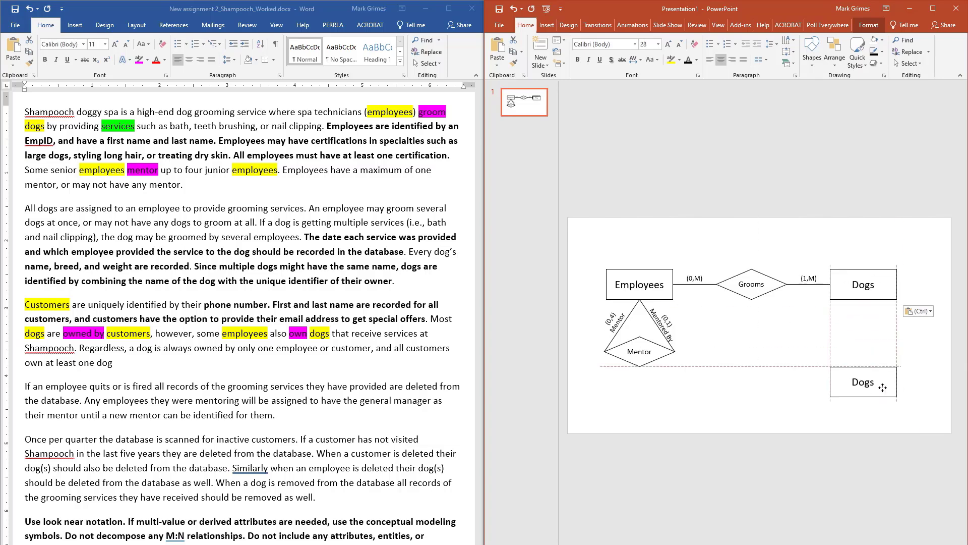
{"action": "double_click", "coordinate": [865, 383]}
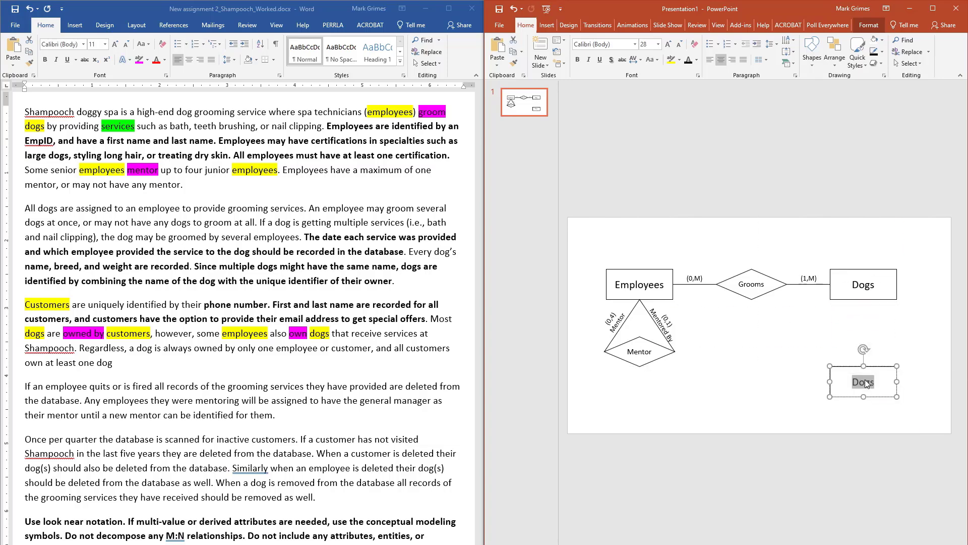
{"action": "type", "text": "Customers"}
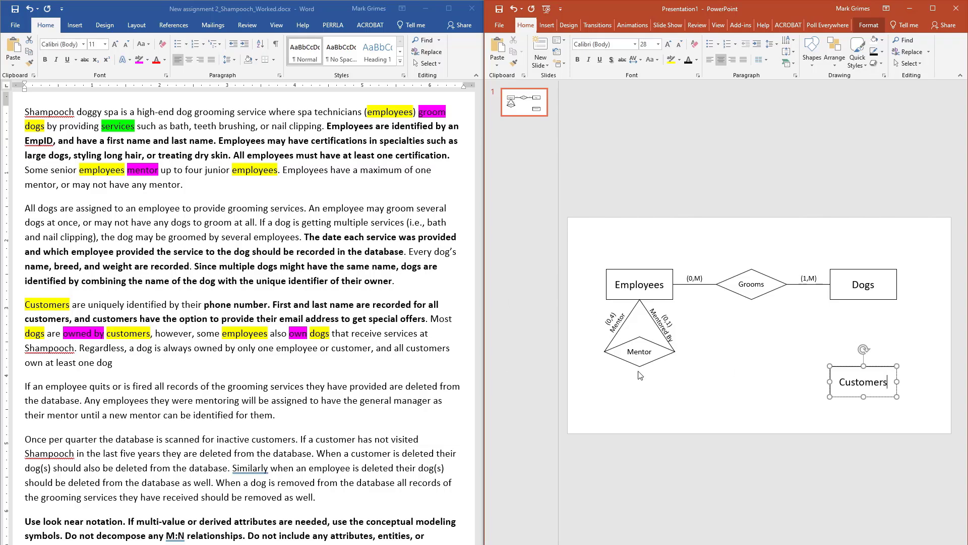
{"action": "left_click", "coordinate": [723, 406]}
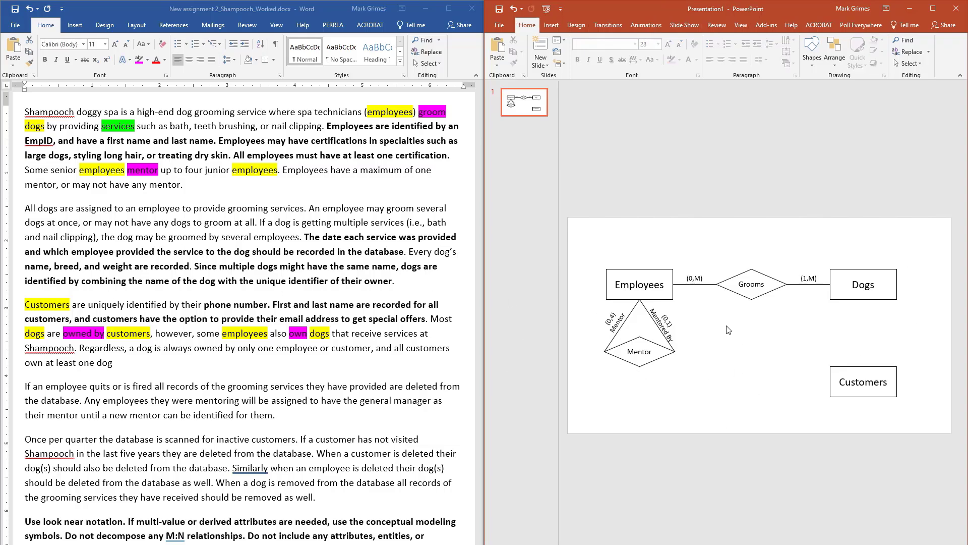
Step: Duplicate the Grooms relationship diamond, place the copy between Dogs and Customers, and label it "Own"
{"action": "left_click", "coordinate": [743, 293]}
{"action": "key", "text": "ctrl+c"}
{"action": "key", "text": "ctrl+v"}
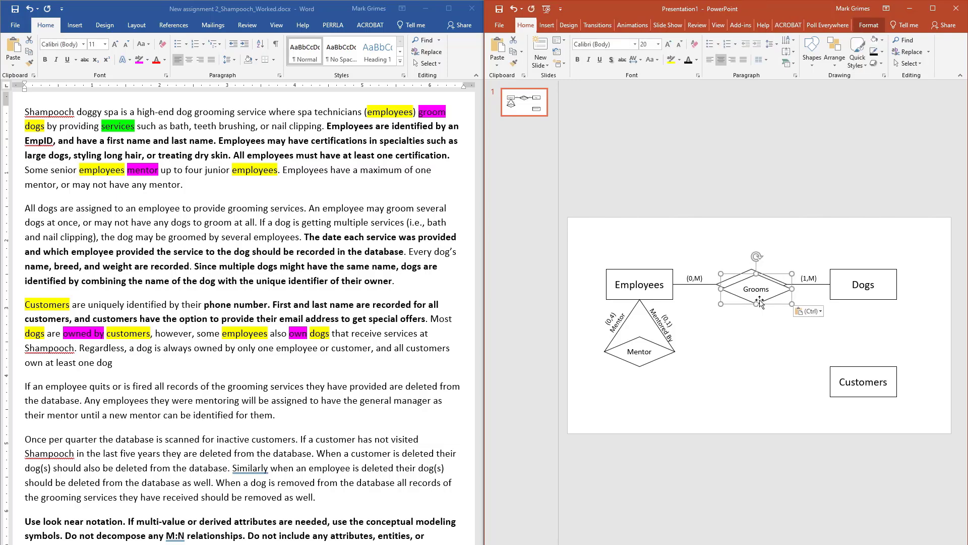
{"action": "left_click_drag", "start_coordinate": [760, 301], "coordinate": [867, 344]}
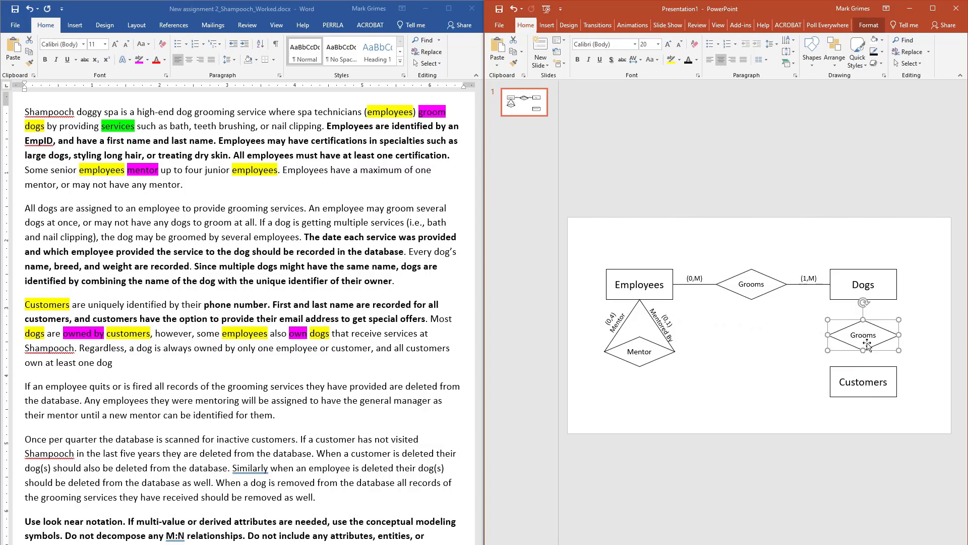
{"action": "type", "text": "Own"}
{"action": "left_click", "coordinate": [811, 426]}
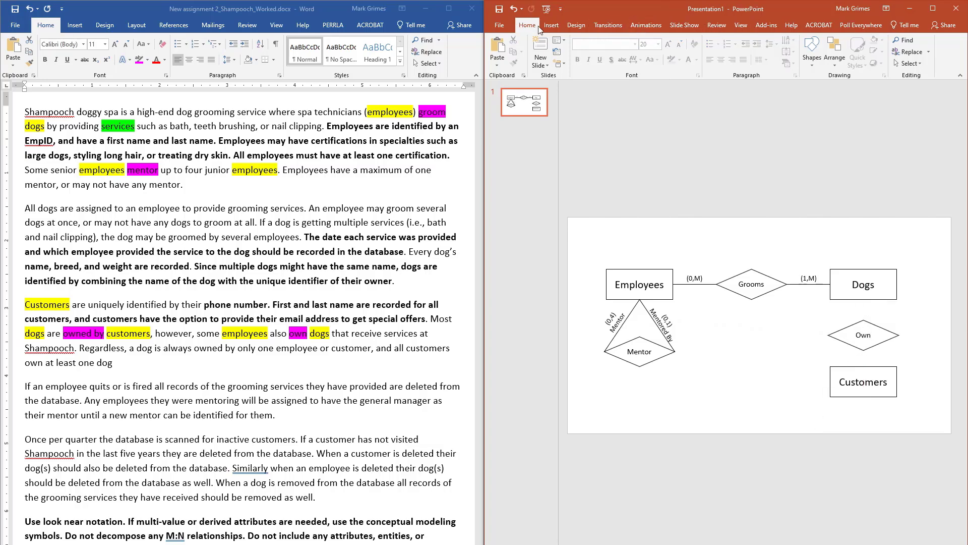
Step: Connect the Own diamond to Dogs above and Customers below with duplicates of the Grooms–Dogs connector line
{"action": "left_click", "coordinate": [798, 283]}
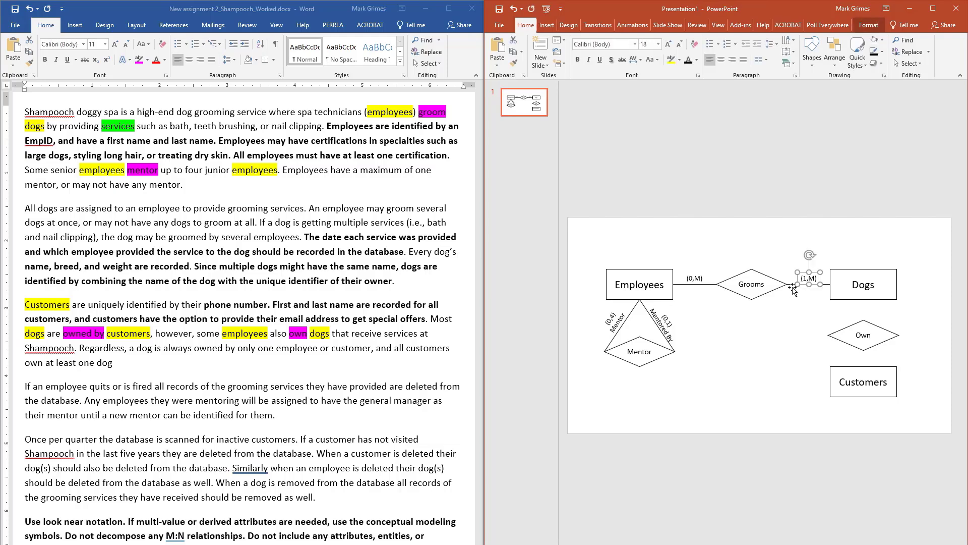
{"action": "left_click", "coordinate": [793, 285]}
{"action": "key", "text": "ctrl+d"}
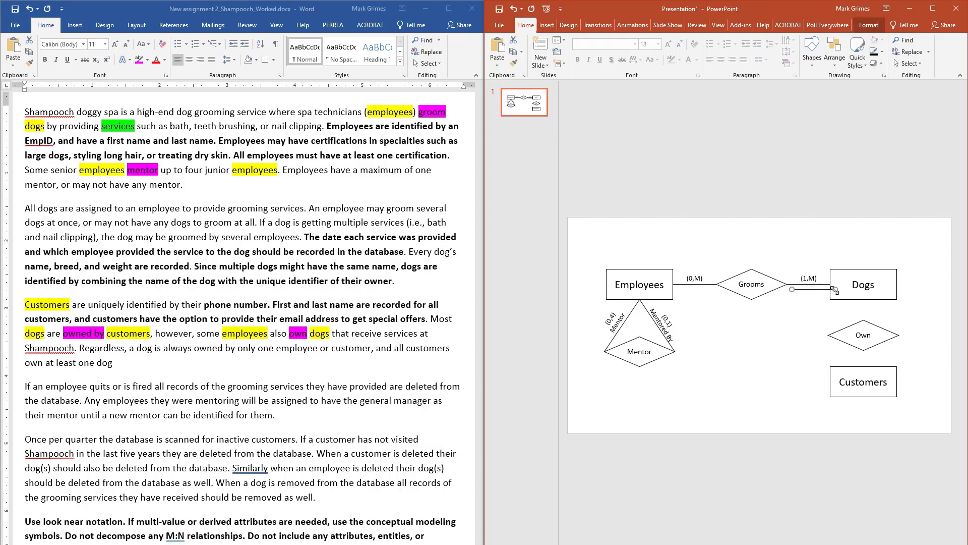
{"action": "left_click_drag", "start_coordinate": [835, 289], "coordinate": [864, 299]}
{"action": "left_click_drag", "start_coordinate": [793, 291], "coordinate": [863, 320]}
{"action": "key", "text": "ctrl+d"}
{"action": "left_click_drag", "start_coordinate": [868, 305], "coordinate": [863, 366]}
{"action": "left_click", "coordinate": [813, 374]}
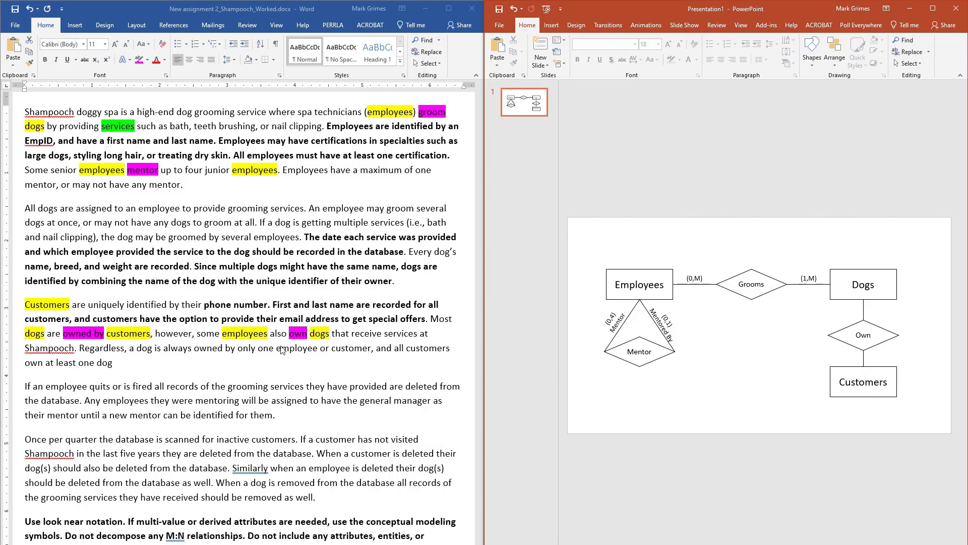
Step: Duplicate the Own diamond for employee ownership and place the copy below the Grooms diamond
{"action": "double_click", "coordinate": [249, 337]}
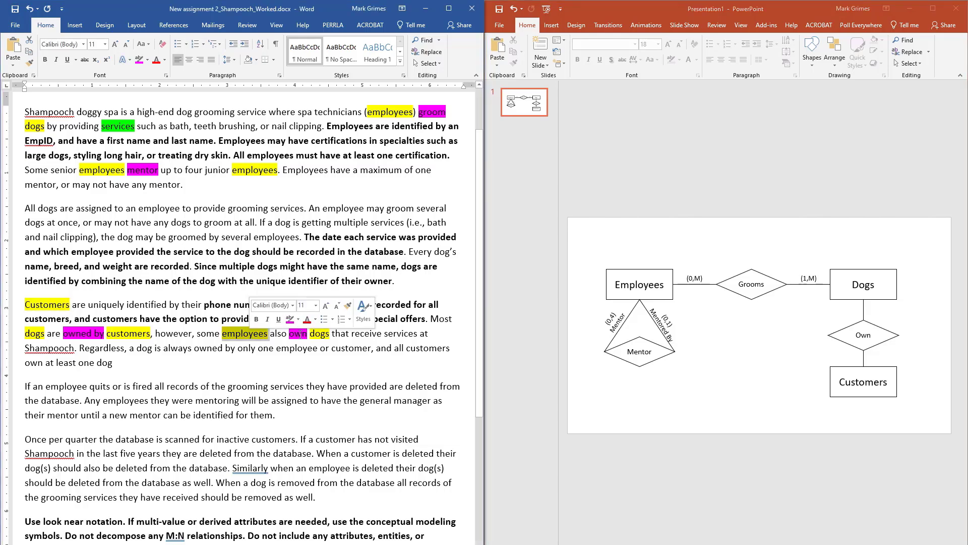
{"action": "left_click", "coordinate": [871, 335]}
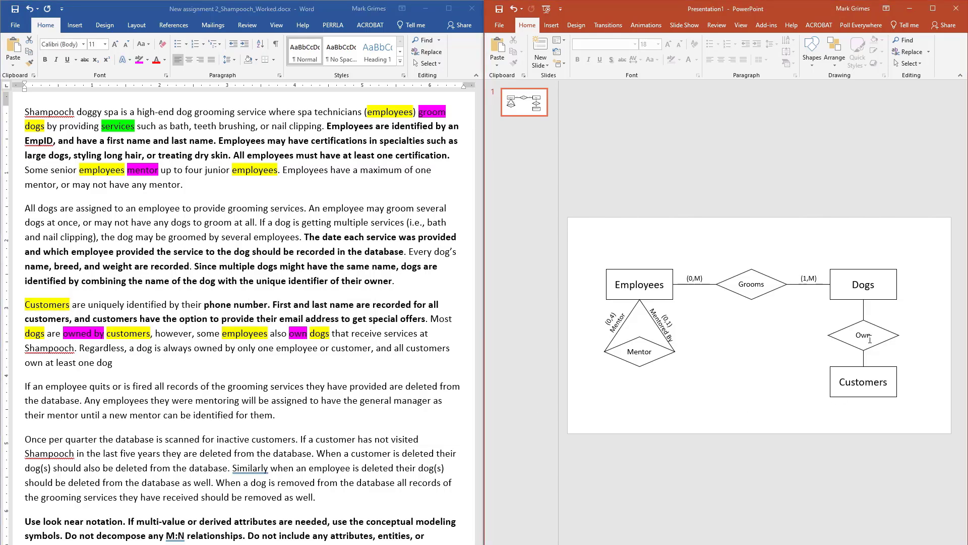
{"action": "left_click", "coordinate": [873, 341]}
{"action": "left_click", "coordinate": [878, 345]}
{"action": "key", "text": "ctrl+c"}
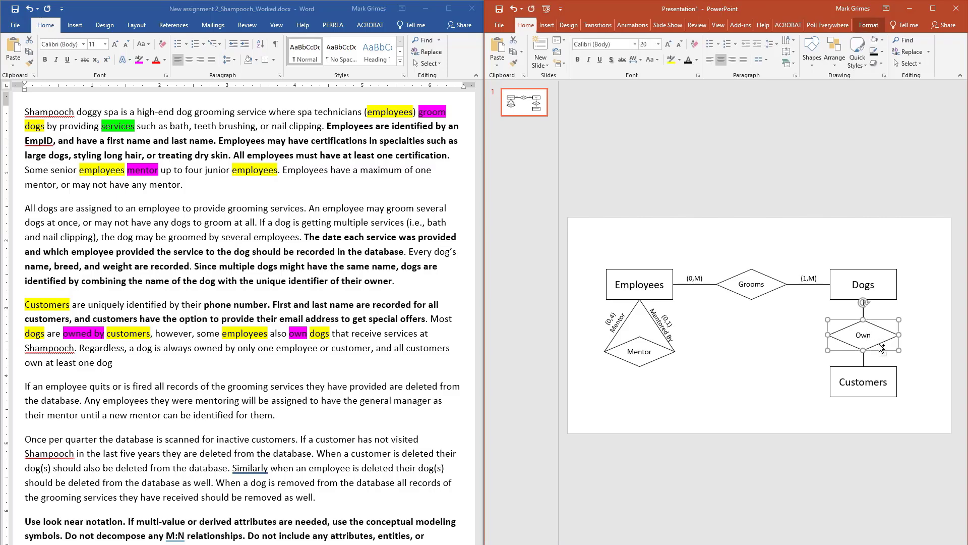
{"action": "key", "text": "ctrl+v"}
{"action": "left_click_drag", "start_coordinate": [883, 350], "coordinate": [768, 353]}
Step: Connect the Own diamond below Grooms to Employees and Dogs with copies of the Employees–Grooms connector line
{"action": "left_click", "coordinate": [680, 284]}
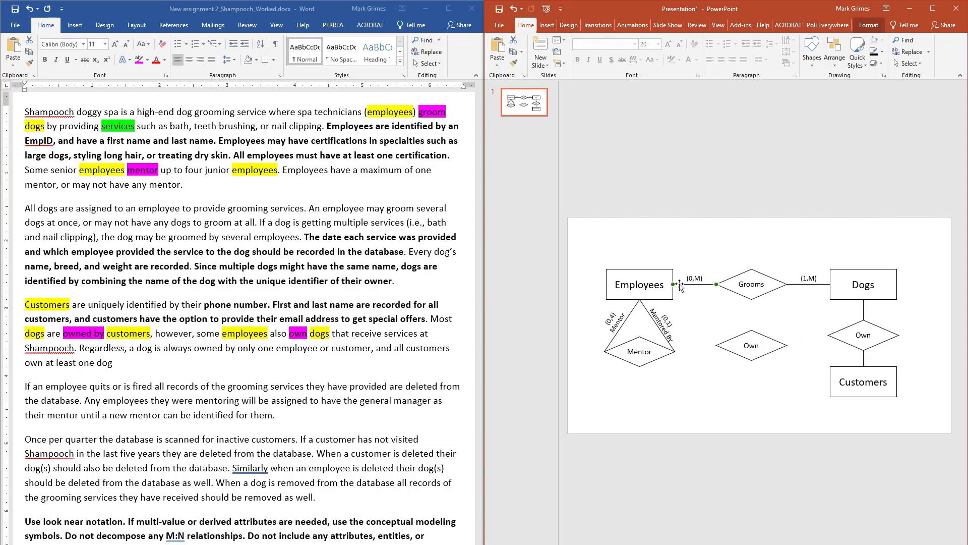
{"action": "key", "text": "ctrl+c"}
{"action": "key", "text": "ctrl+v"}
{"action": "left_click_drag", "start_coordinate": [678, 290], "coordinate": [787, 345]}
{"action": "key", "text": "ctrl+c"}
{"action": "key", "text": "ctrl+v"}
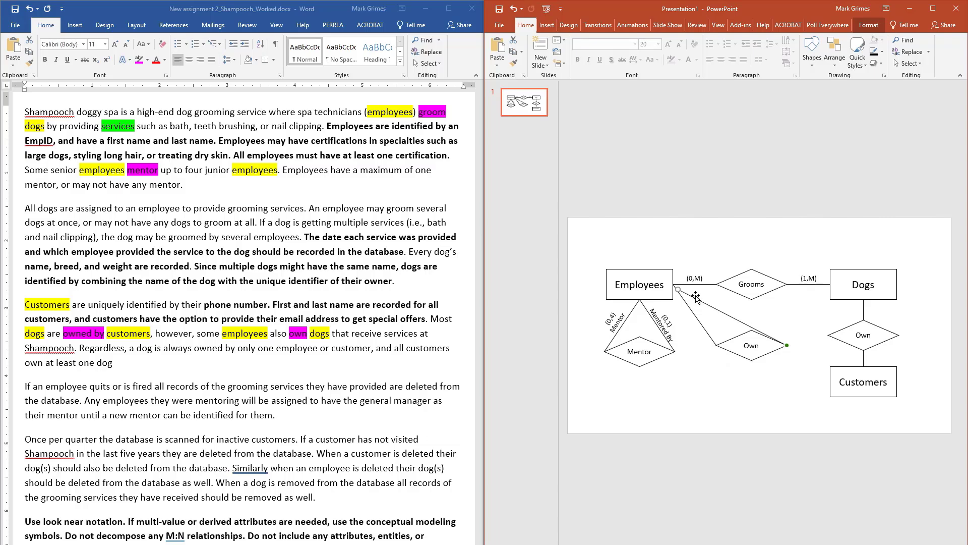
{"action": "left_click_drag", "start_coordinate": [675, 288], "coordinate": [863, 299]}
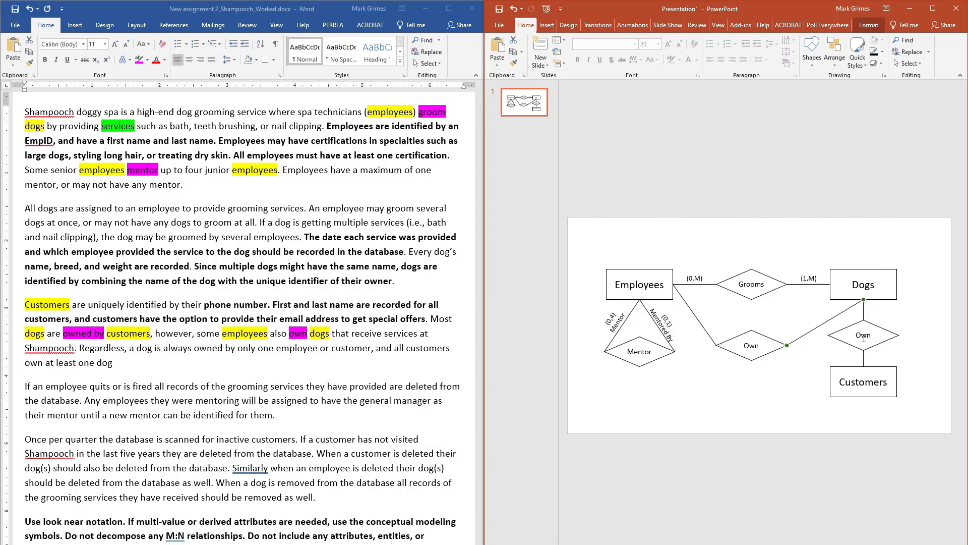
Step: Rename the diamond between Dogs and Customers as "Own_C" and the one below Grooms as "Own_E"
{"action": "left_click", "coordinate": [839, 344]}
{"action": "left_click", "coordinate": [868, 335]}
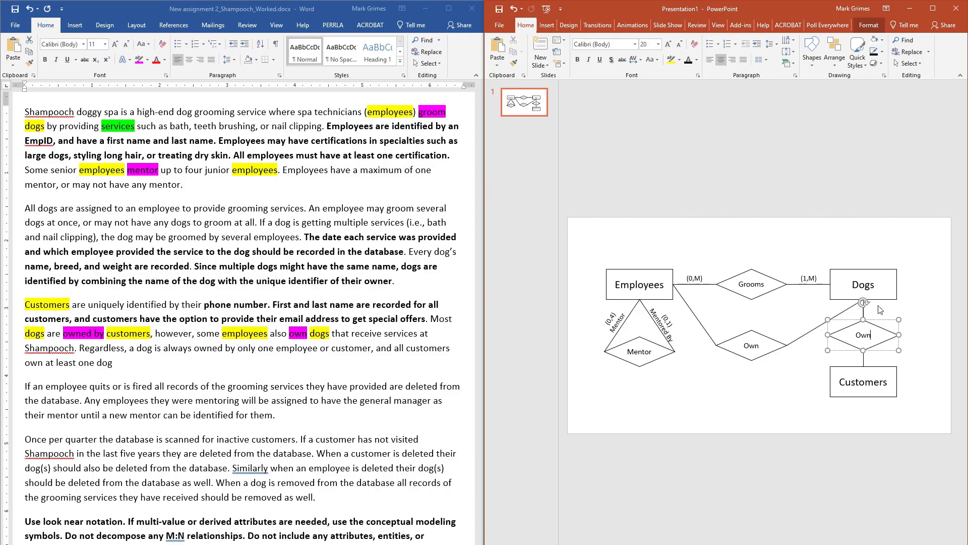
{"action": "type", "text": "_C"}
{"action": "left_click", "coordinate": [756, 345]}
{"action": "type", "text": "_E"}
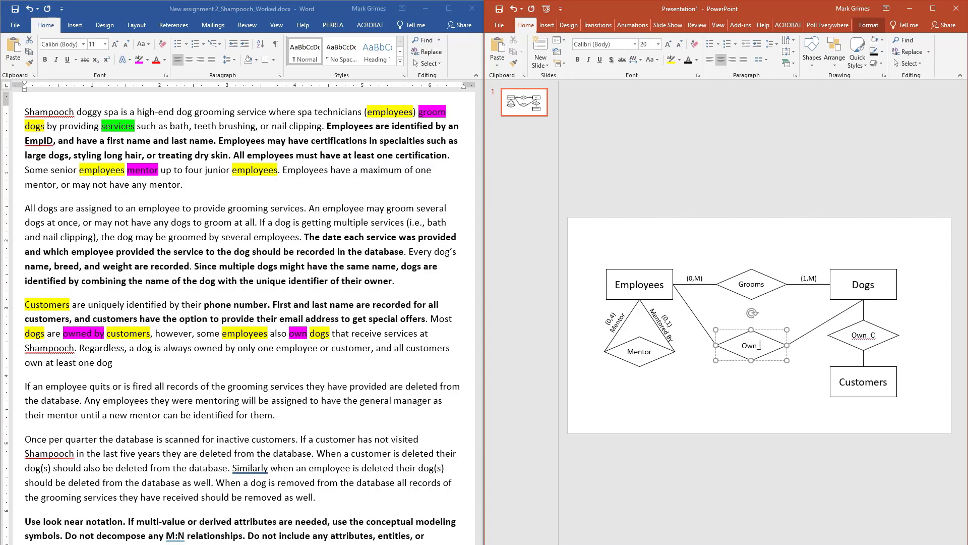
{"action": "left_click", "coordinate": [761, 430]}
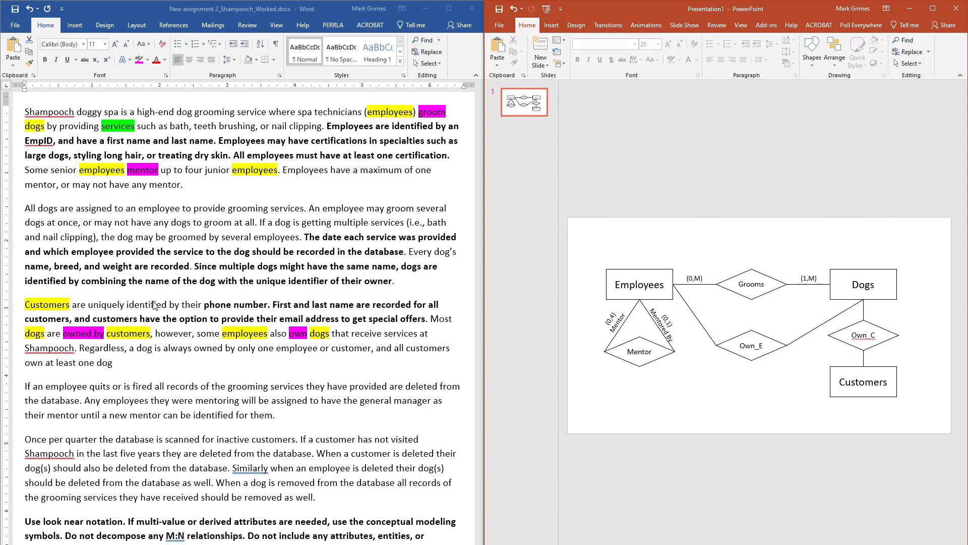
Step: Add a text box near the Dogs–Own_C connector with the partial cardinality "(0, )", leaving the maximum blank
{"action": "left_click_drag", "start_coordinate": [432, 320], "coordinate": [150, 340]}
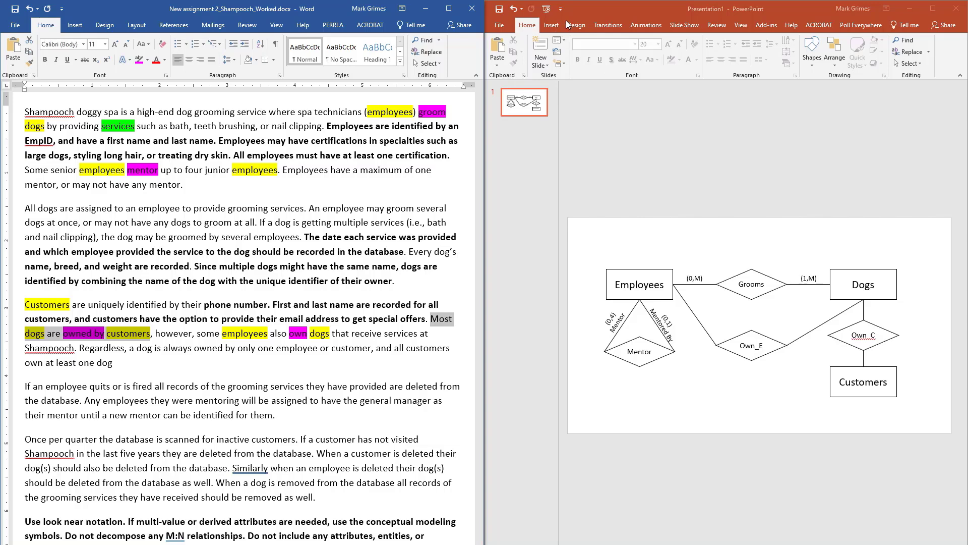
{"action": "left_click", "coordinate": [551, 27]}
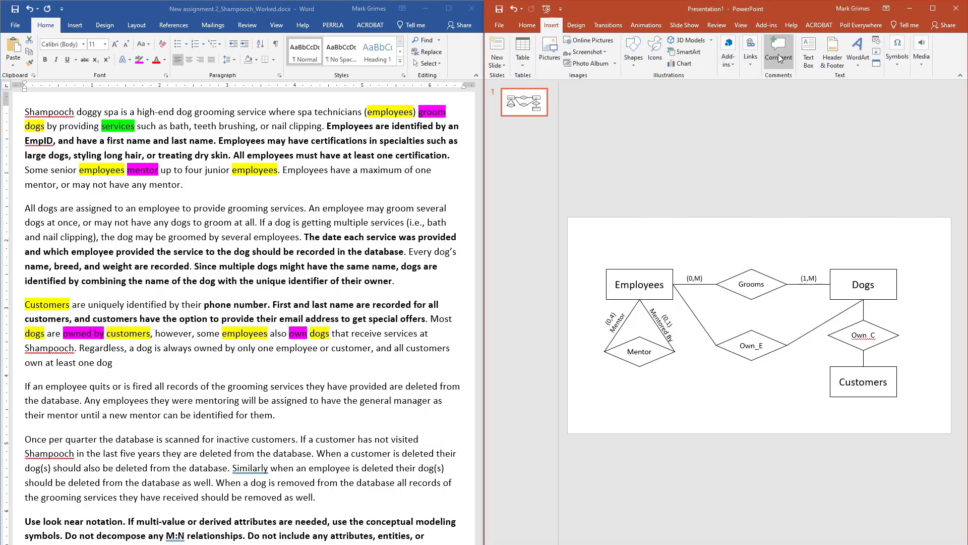
{"action": "left_click", "coordinate": [807, 53]}
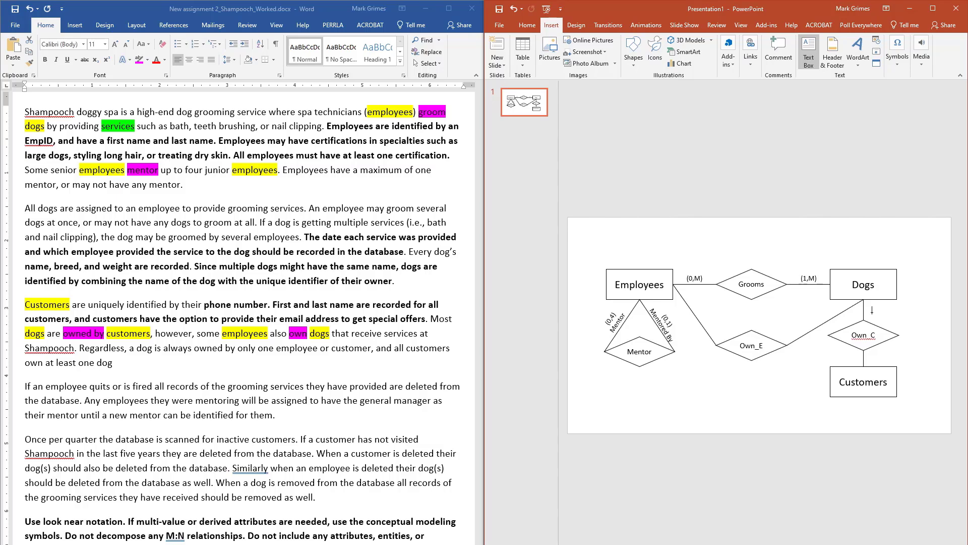
{"action": "left_click", "coordinate": [872, 310]}
{"action": "type", "text": "()"}
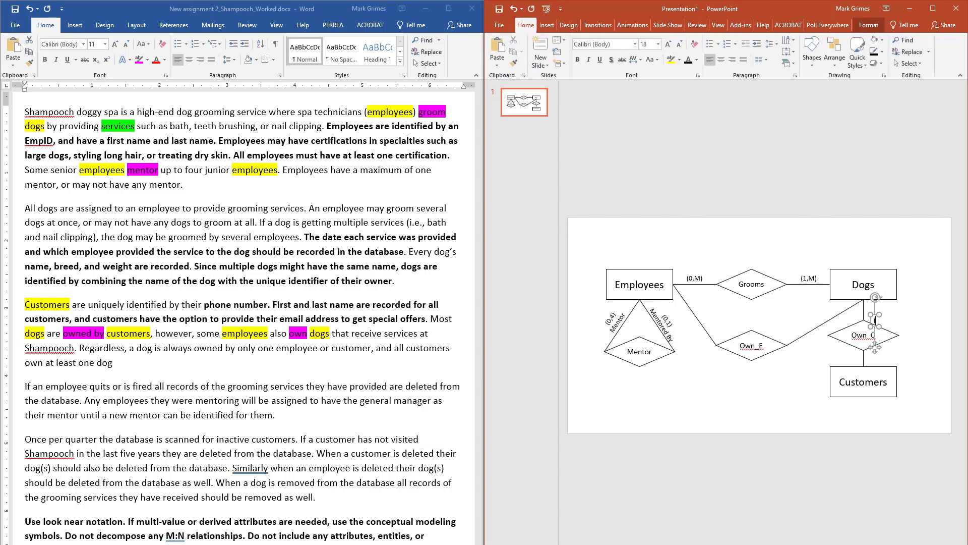
{"action": "key", "text": "Left"}
{"action": "type", "text": "0,"}
{"action": "key", "text": "BackSpace"}
{"action": "key", "text": "BackSpace"}
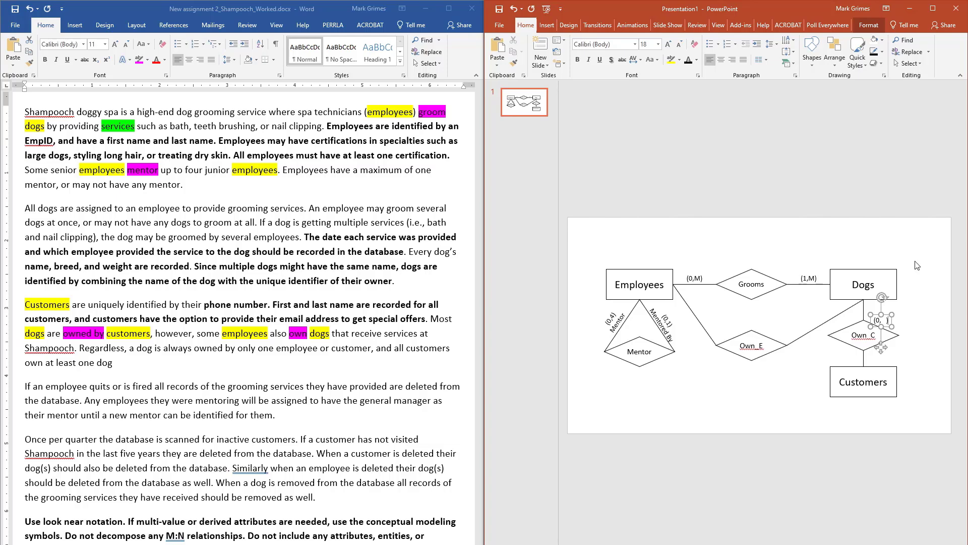
{"action": "left_click", "coordinate": [905, 359]}
Step: Move the partial cardinality label up beside the connector between Dogs and Own_C
{"action": "left_click", "coordinate": [885, 319]}
{"action": "left_click", "coordinate": [885, 314]}
{"action": "left_click_drag", "start_coordinate": [886, 313], "coordinate": [878, 304]}
{"action": "left_click", "coordinate": [907, 318]}
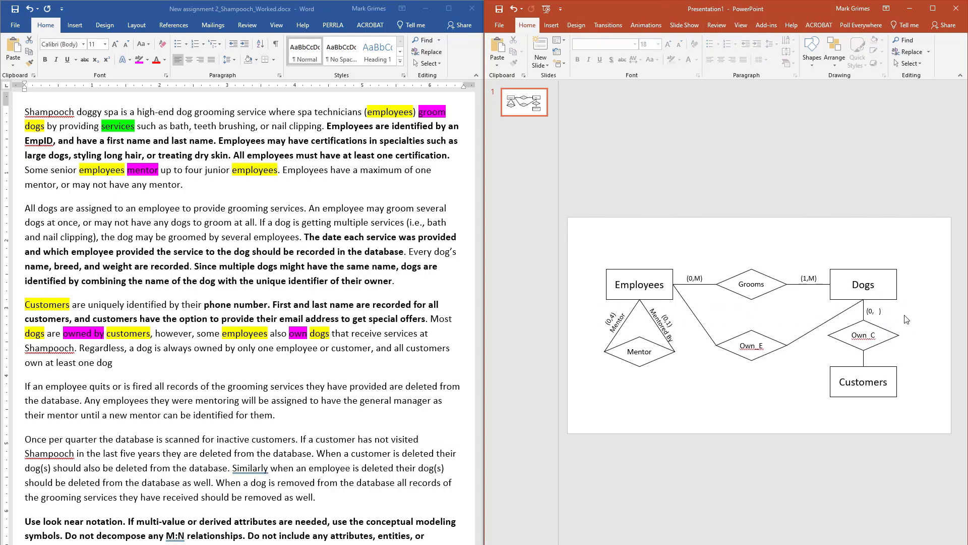
Step: Copy the partial cardinality label "(0, )" and place the copy beside the Employees–Own_E connector
{"action": "left_click", "coordinate": [181, 334]}
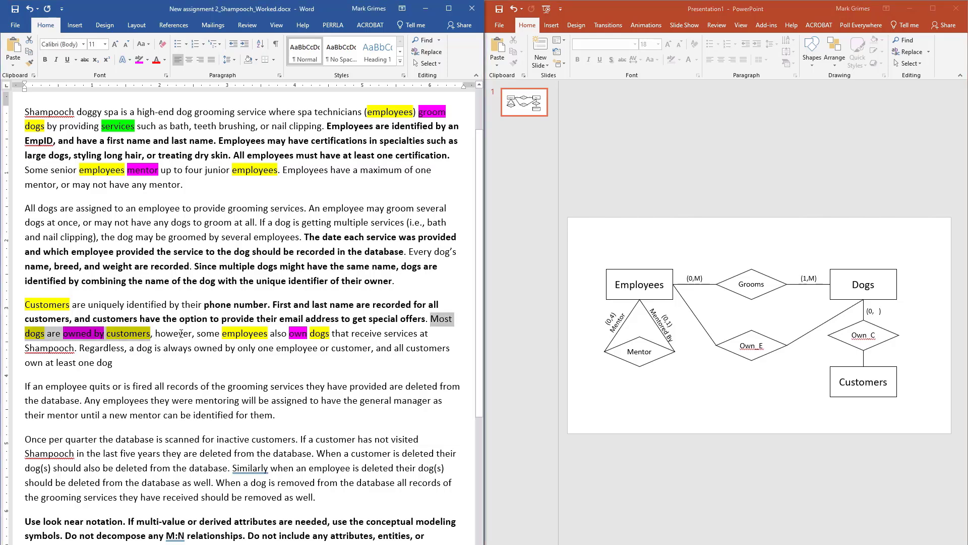
{"action": "double_click", "coordinate": [208, 334]}
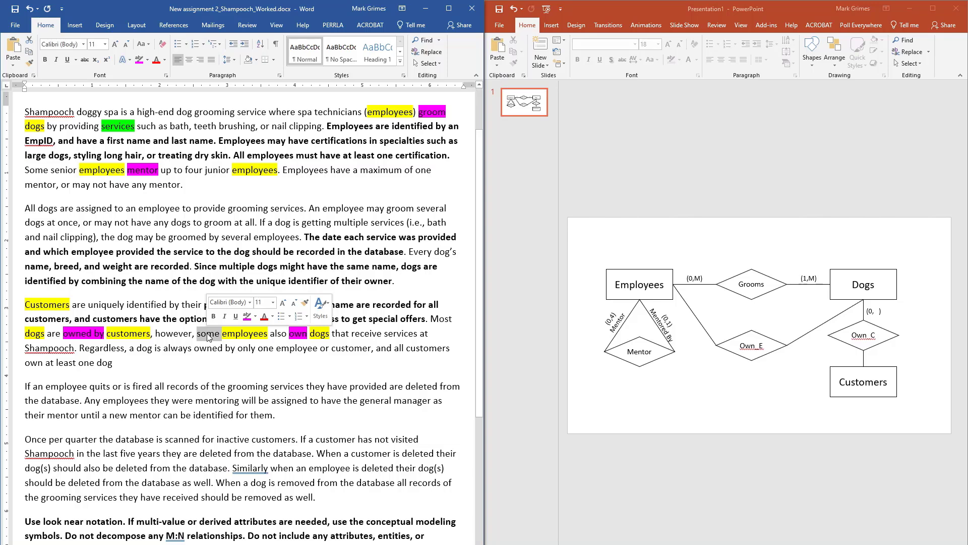
{"action": "left_click", "coordinate": [884, 317]}
{"action": "left_click", "coordinate": [883, 316]}
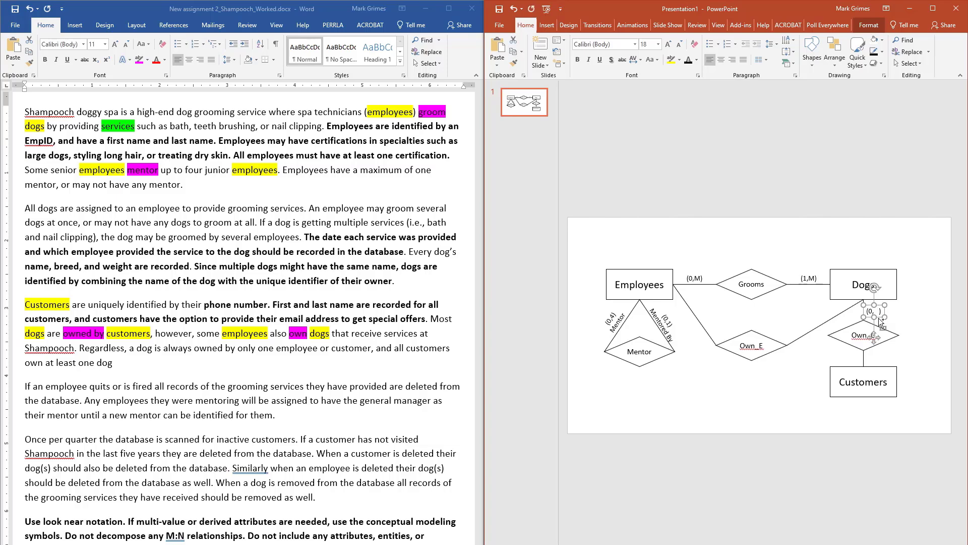
{"action": "key", "text": "ctrl+c"}
{"action": "key", "text": "ctrl+v"}
{"action": "left_click_drag", "start_coordinate": [880, 322], "coordinate": [708, 316]}
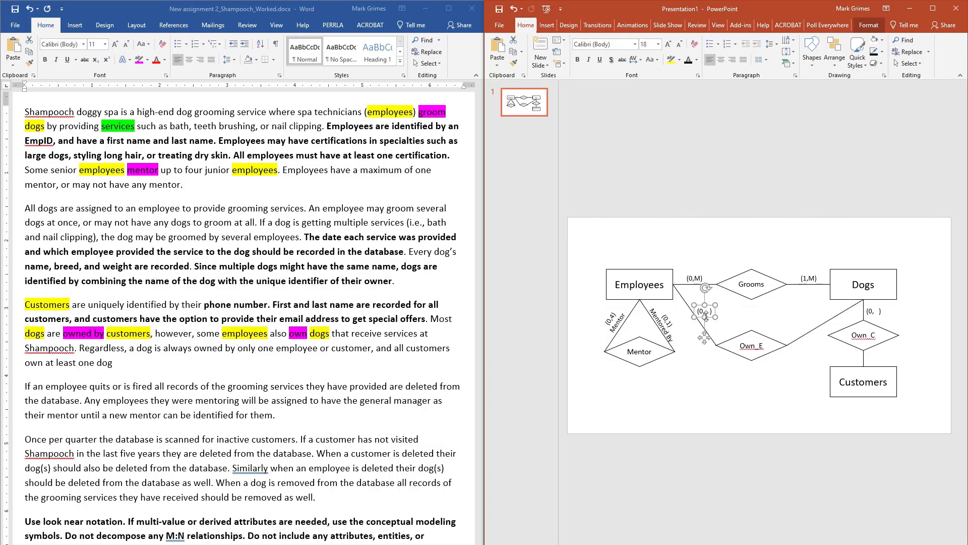
{"action": "left_click", "coordinate": [703, 383]}
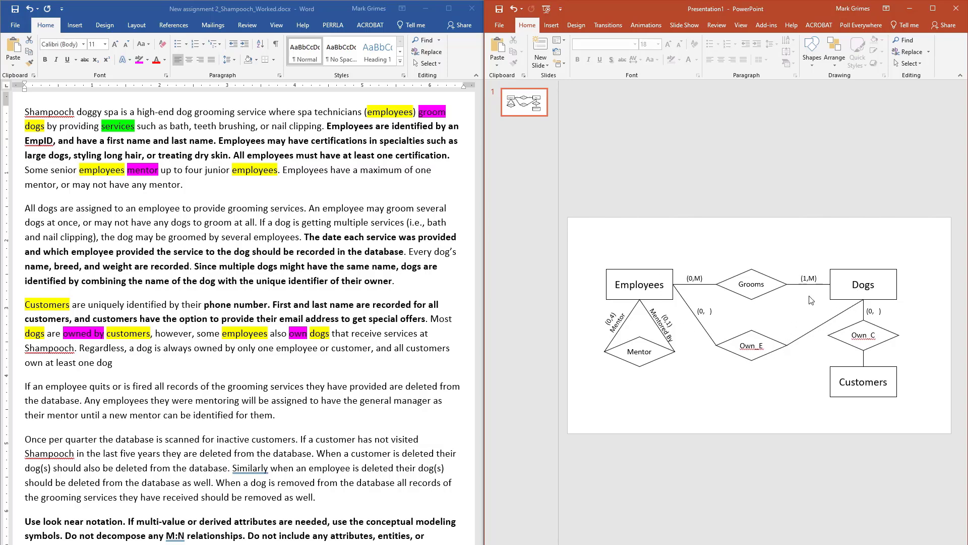
Step: Copy the partial cardinality label "(0, )" beside Own_C and place the copy beside the connector between Own_E and Dogs
{"action": "left_click", "coordinate": [880, 311]}
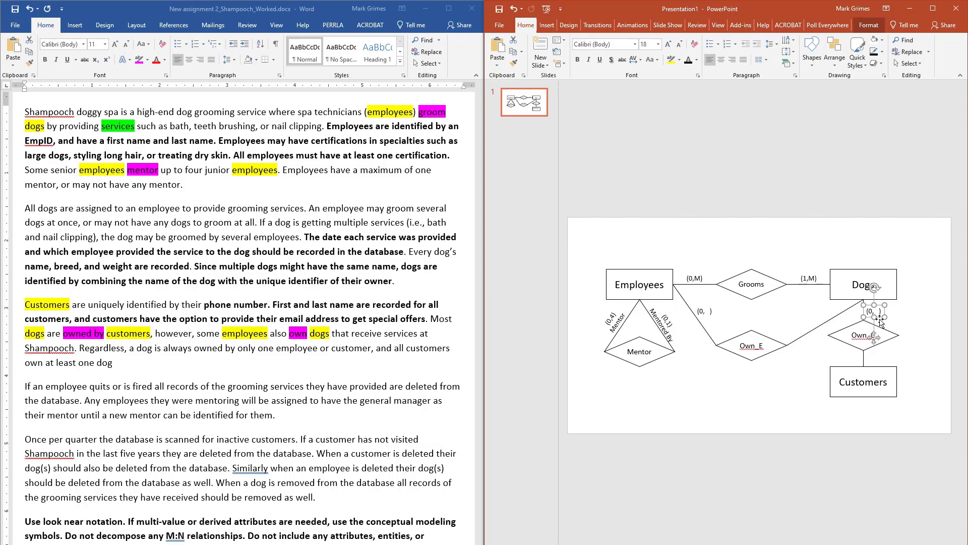
{"action": "key", "text": "ctrl+v"}
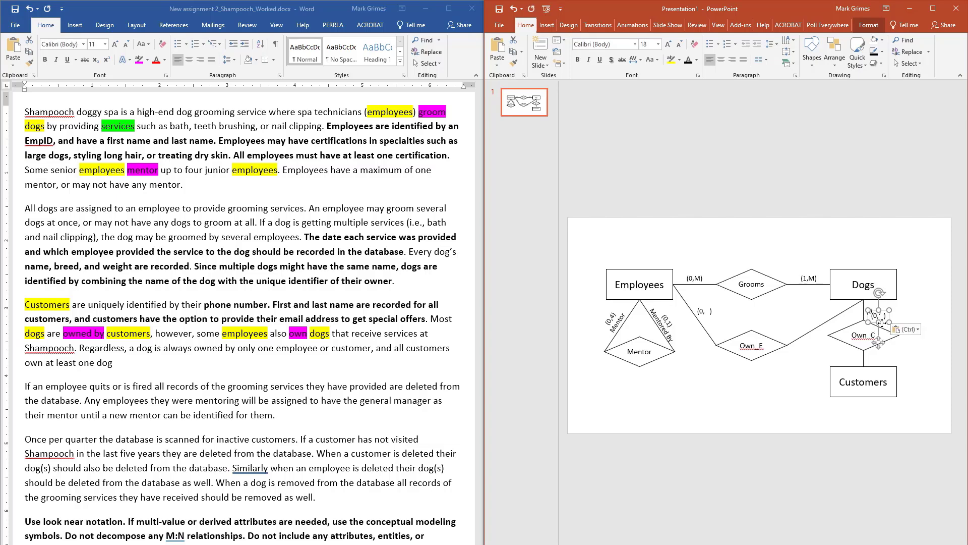
{"action": "left_click_drag", "start_coordinate": [882, 323], "coordinate": [817, 323]}
{"action": "left_click", "coordinate": [784, 406]}
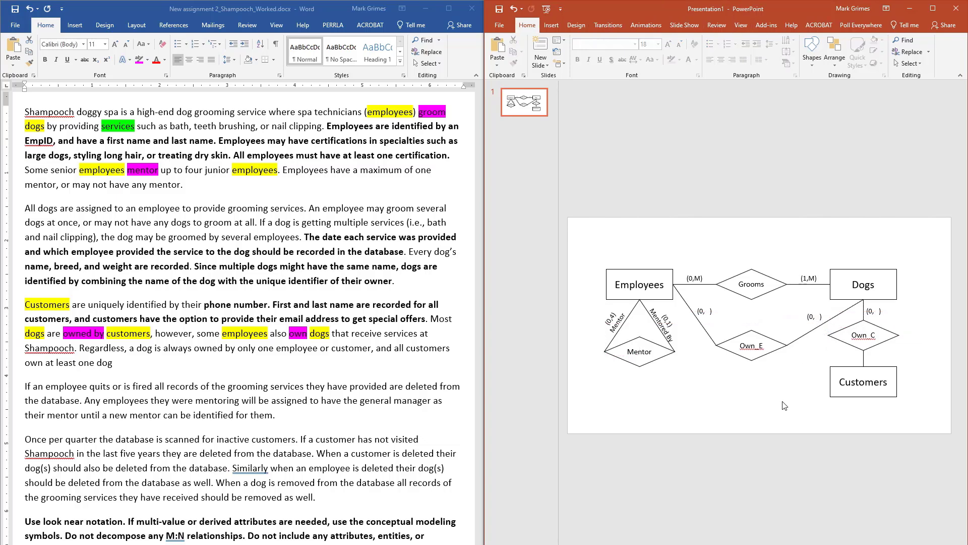
Step: Using the case sentence on each dog having only one owner, complete both ownership cardinality labels near Dogs as "(0,1)"
{"action": "left_click_drag", "start_coordinate": [91, 348], "coordinate": [176, 358]}
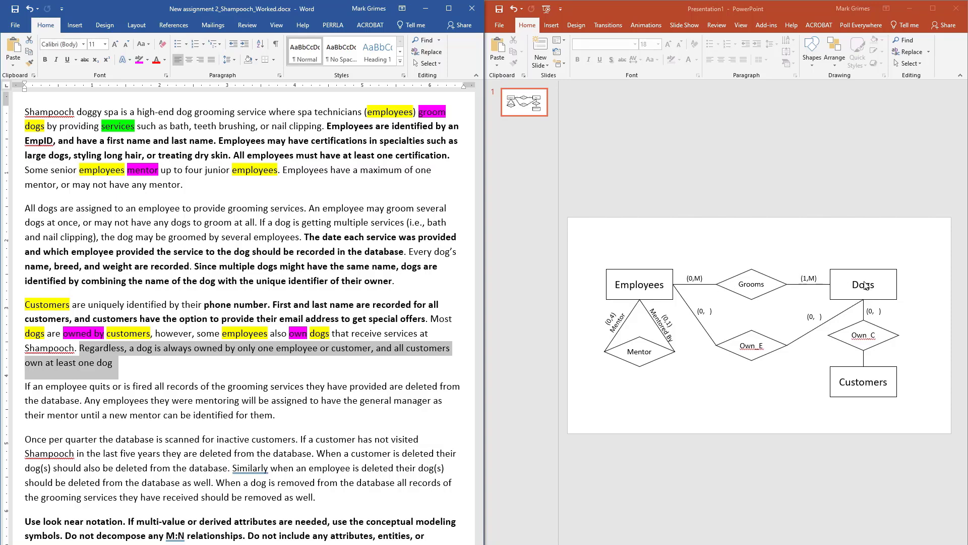
{"action": "left_click", "coordinate": [879, 313]}
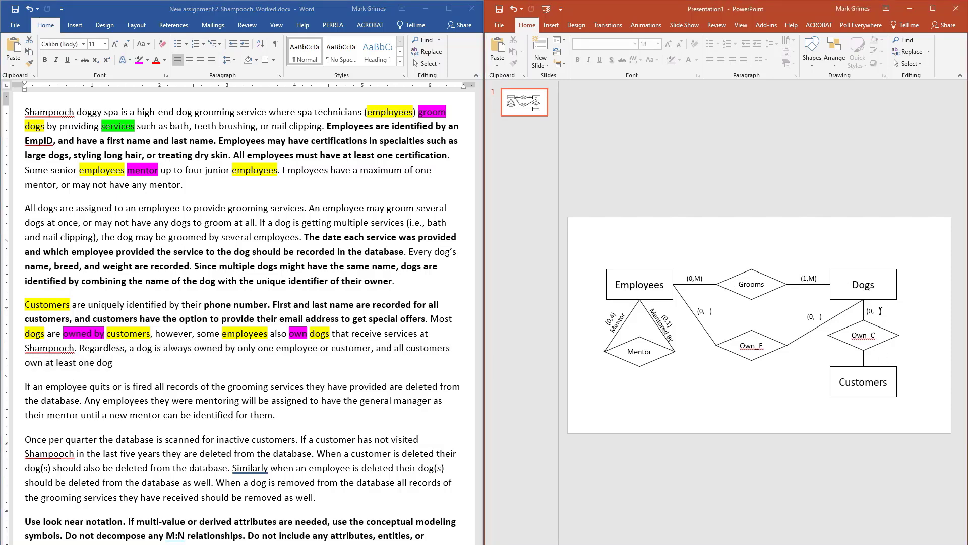
{"action": "key", "text": "BackSpace"}
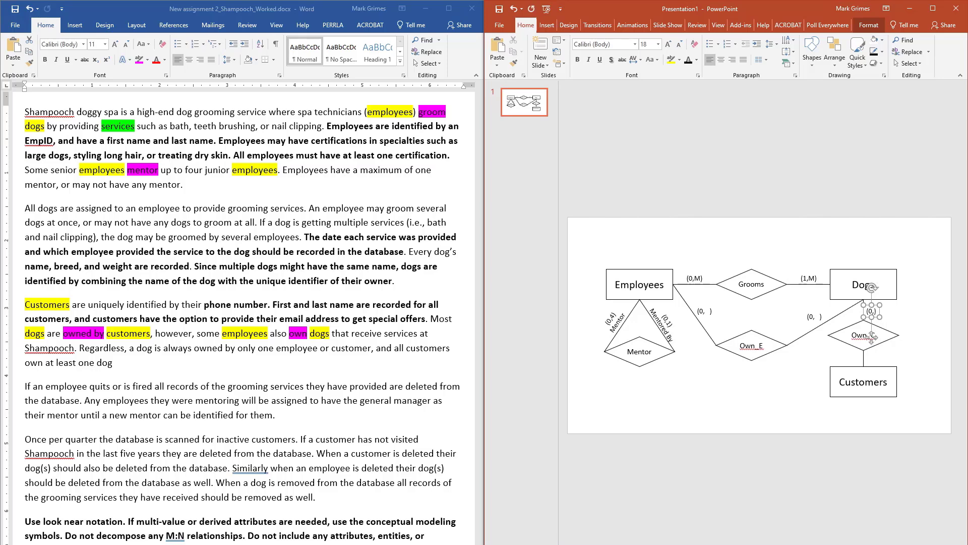
{"action": "type", "text": "1"}
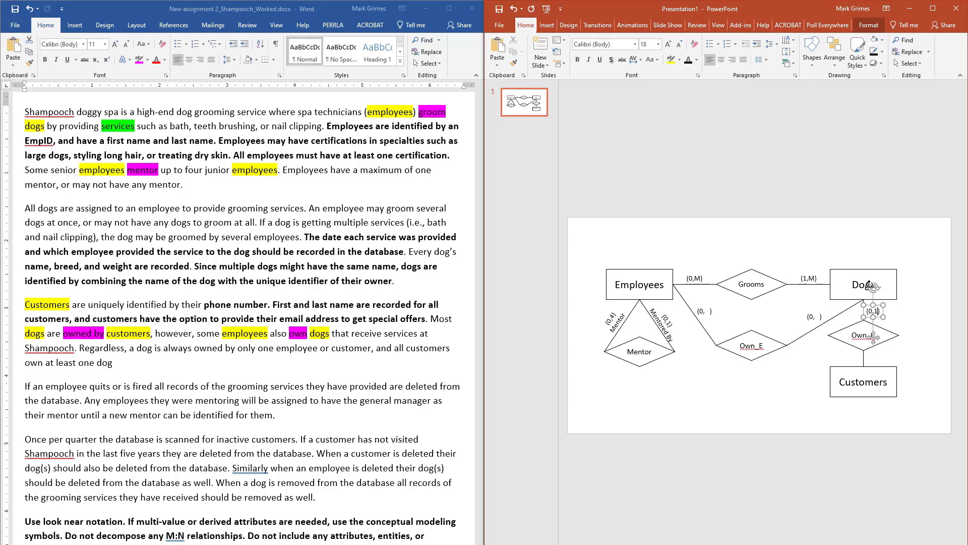
{"action": "left_click", "coordinate": [822, 315]}
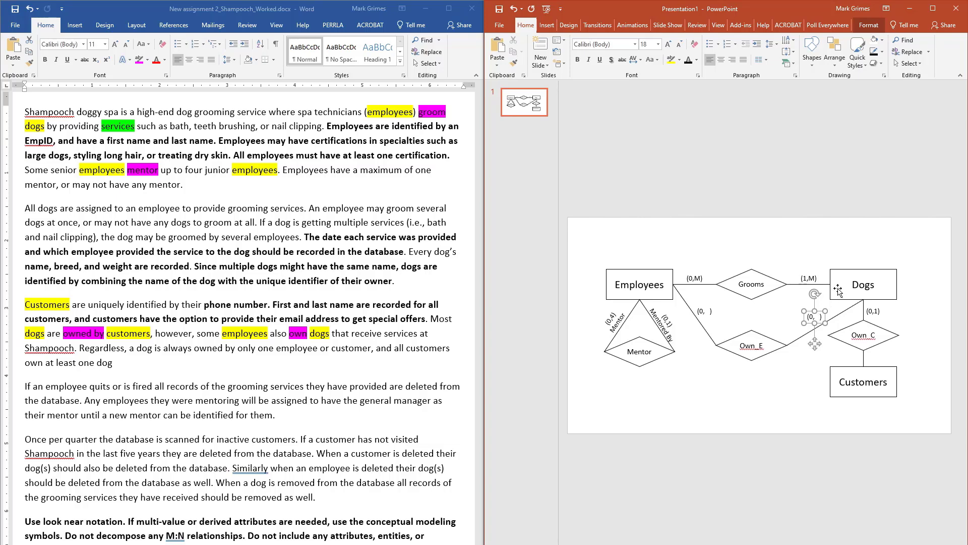
{"action": "type", "text": "1"}
{"action": "left_click", "coordinate": [812, 414]}
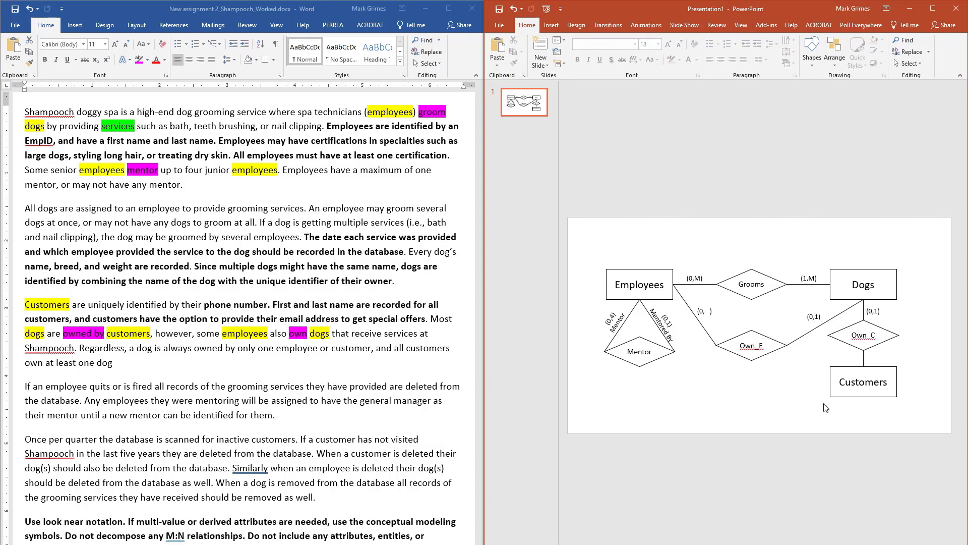
Step: Move Customers and the Own_C diamond down to lengthen their connectors, and shift the "(0,1)" label below Dogs down to match
{"action": "left_click_drag", "start_coordinate": [878, 393], "coordinate": [878, 421]}
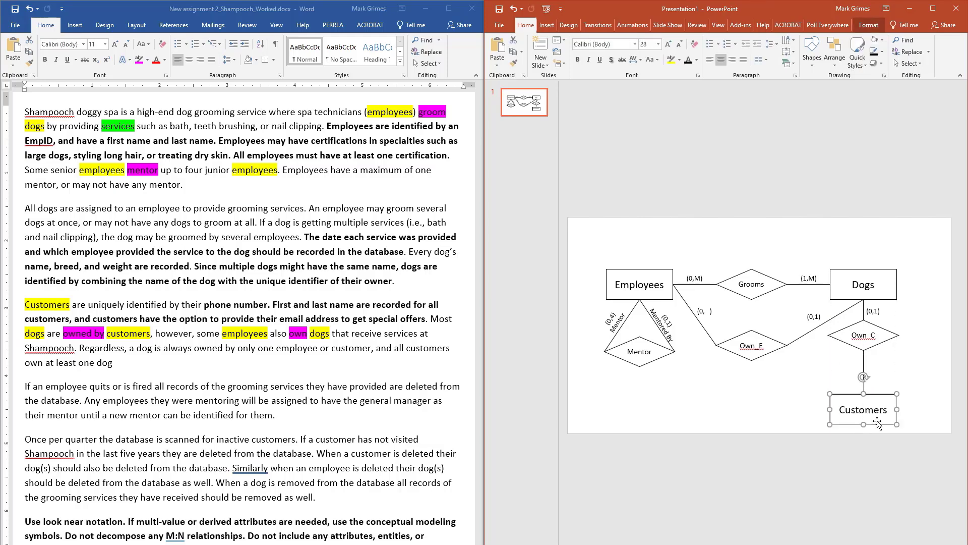
{"action": "left_click", "coordinate": [865, 347]}
{"action": "left_click_drag", "start_coordinate": [865, 347], "coordinate": [865, 366]}
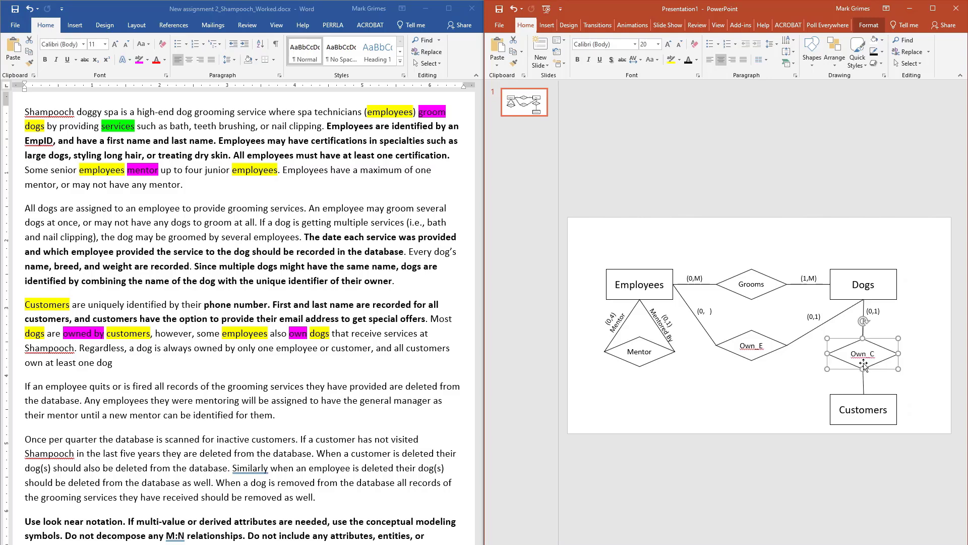
{"action": "left_click_drag", "start_coordinate": [882, 420], "coordinate": [881, 419]}
{"action": "left_click", "coordinate": [910, 388]}
{"action": "left_click", "coordinate": [876, 314]}
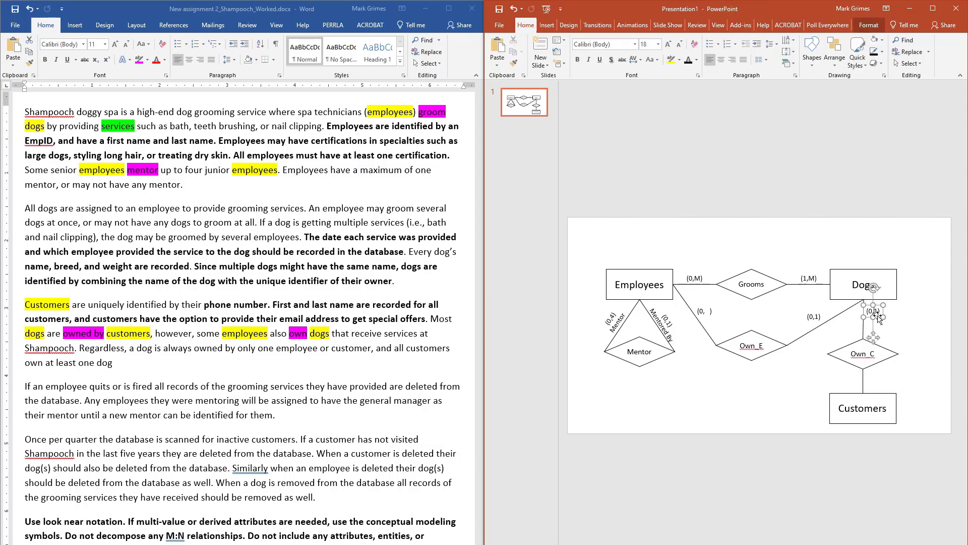
{"action": "left_click_drag", "start_coordinate": [878, 319], "coordinate": [880, 332]}
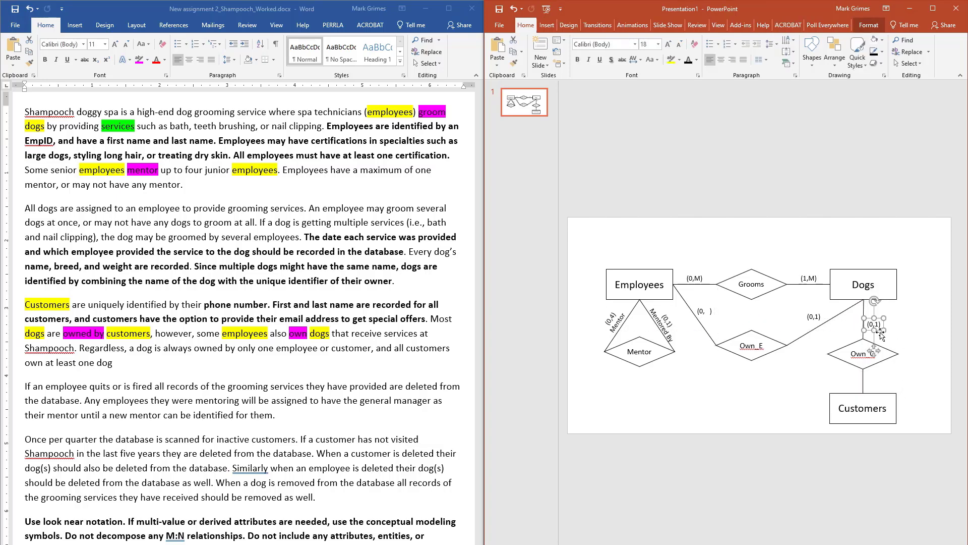
Step: Based on the case clause "and all customers own at least one dog", add the cardinality "(1,M)" beside the Customers–Own_C connector
{"action": "left_click", "coordinate": [393, 349]}
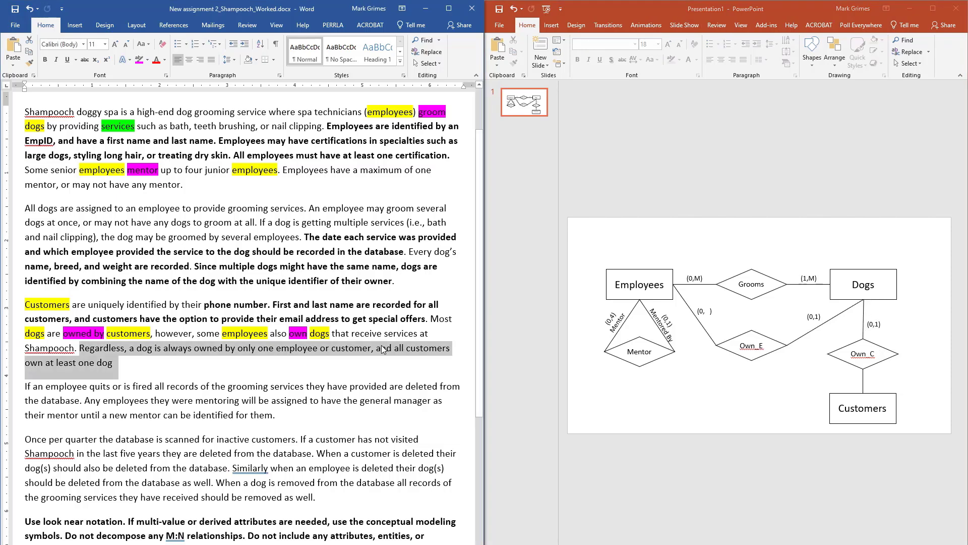
{"action": "left_click", "coordinate": [379, 349]}
{"action": "left_click_drag", "start_coordinate": [377, 349], "coordinate": [399, 358]}
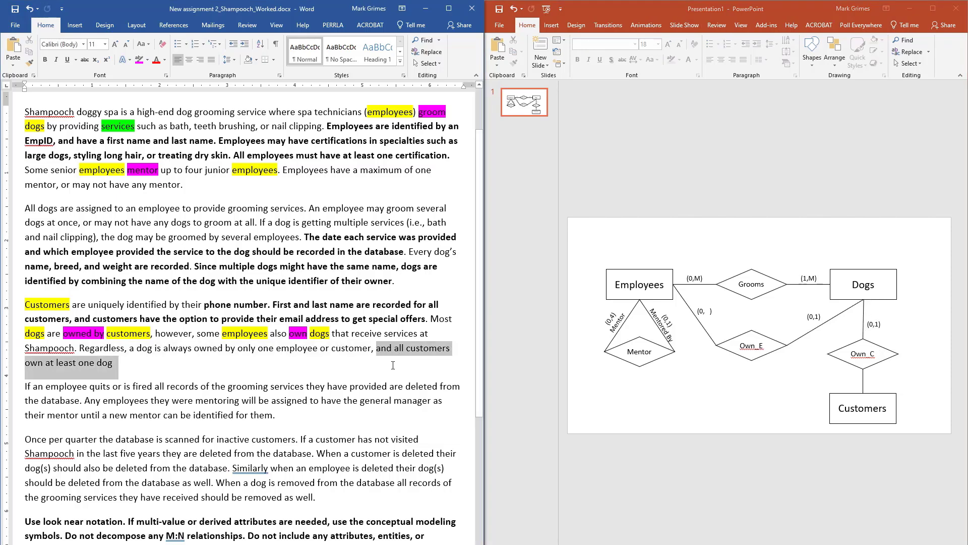
{"action": "left_click_drag", "start_coordinate": [393, 365], "coordinate": [392, 366]}
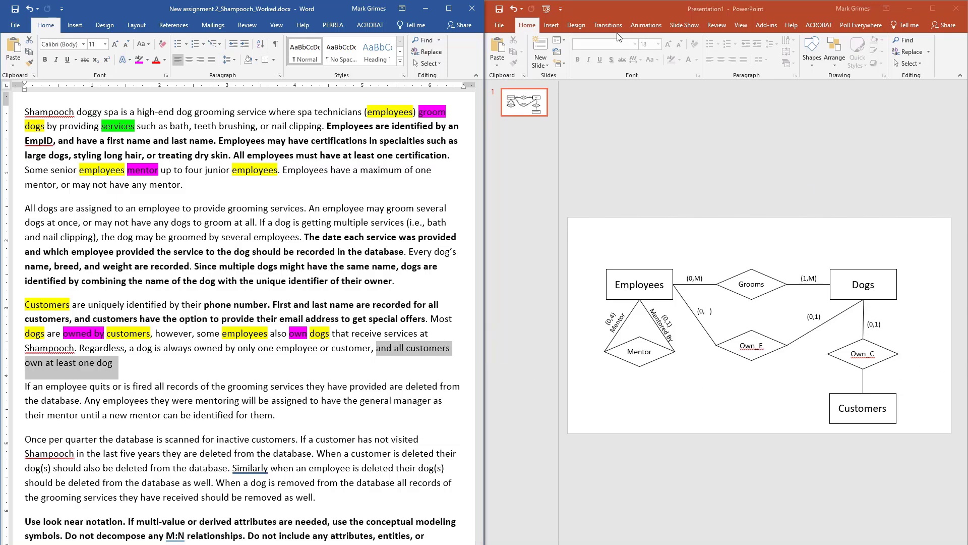
{"action": "left_click", "coordinate": [552, 29]}
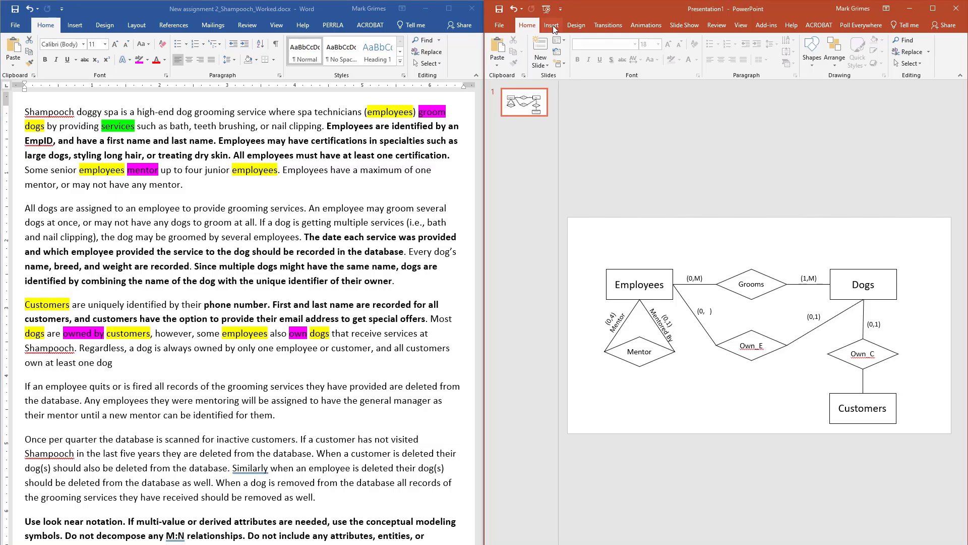
{"action": "left_click", "coordinate": [552, 30]}
{"action": "left_click", "coordinate": [807, 59]}
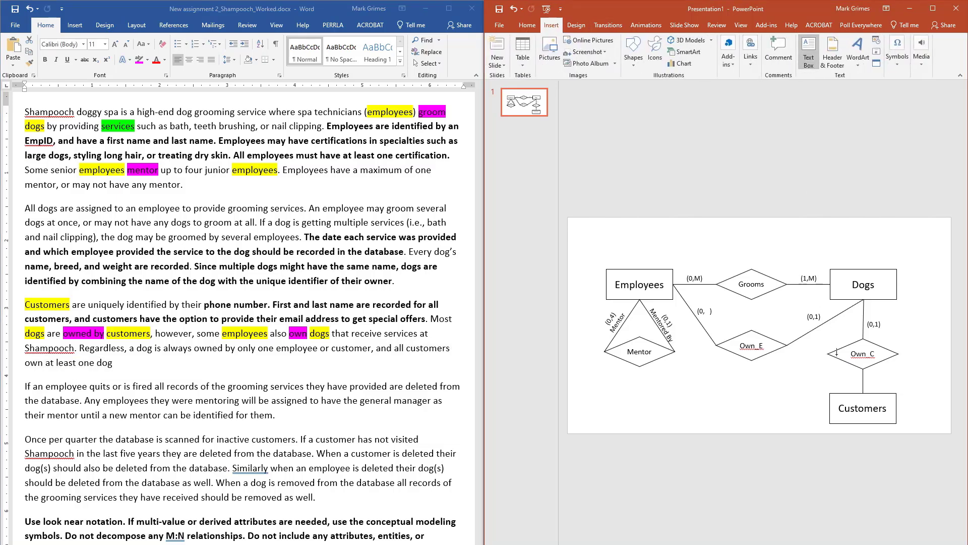
{"action": "left_click", "coordinate": [869, 374]}
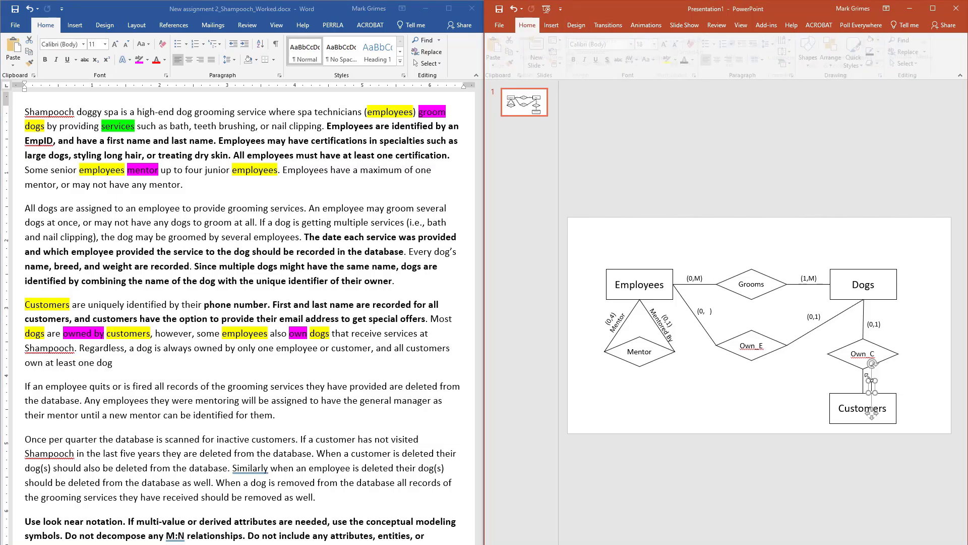
{"action": "type", "text": "("}
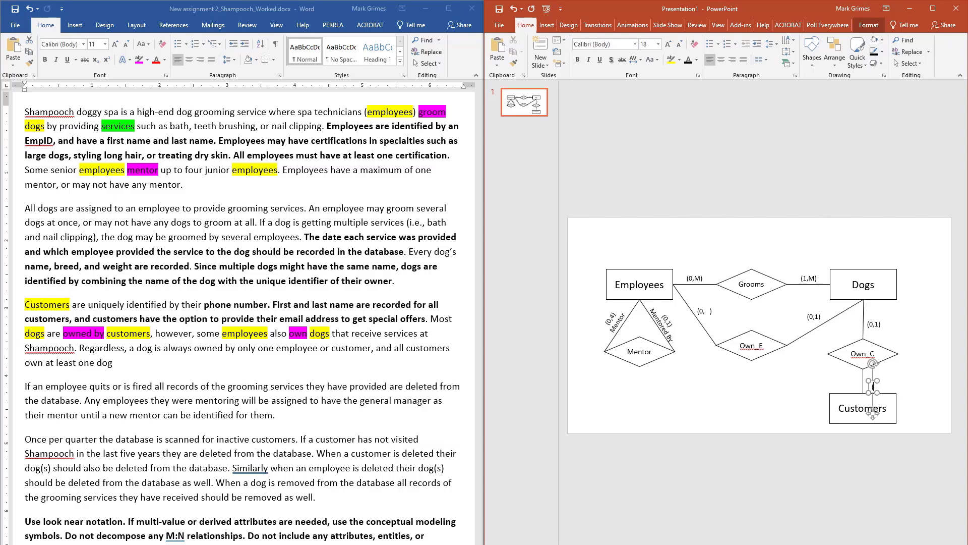
{"action": "type", "text": "1"}
{"action": "type", "text": ","}
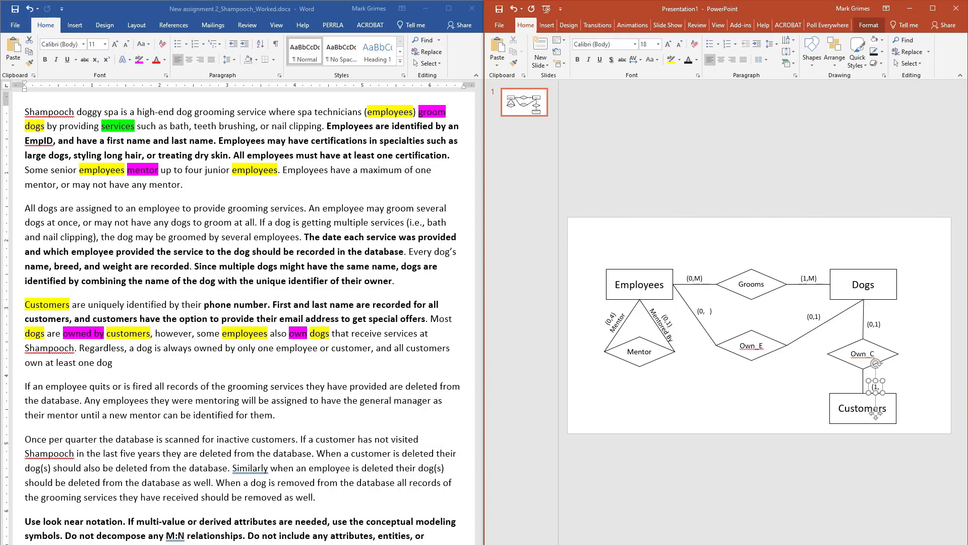
{"action": "type", "text": "M"}
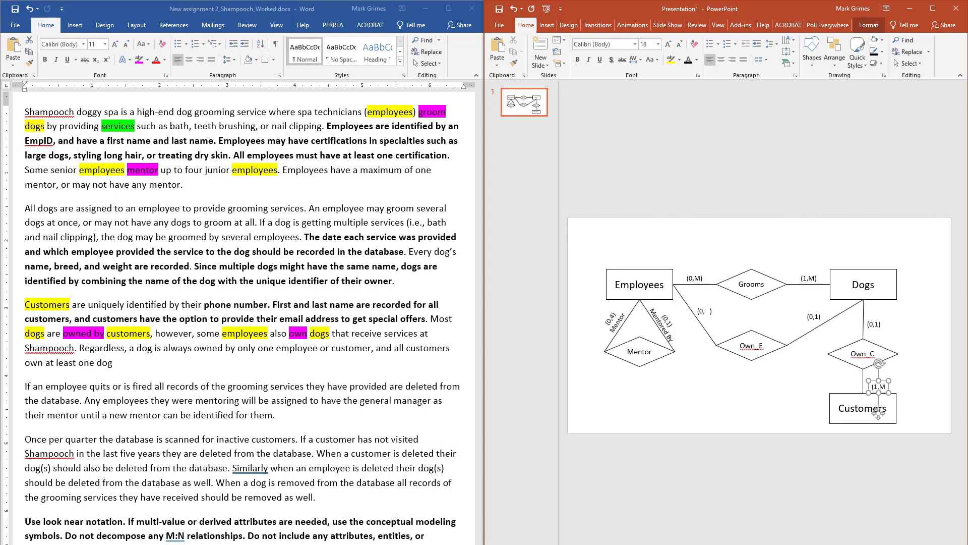
{"action": "type", "text": ")"}
{"action": "left_click_drag", "start_coordinate": [891, 386], "coordinate": [885, 383]}
{"action": "left_click", "coordinate": [929, 369]}
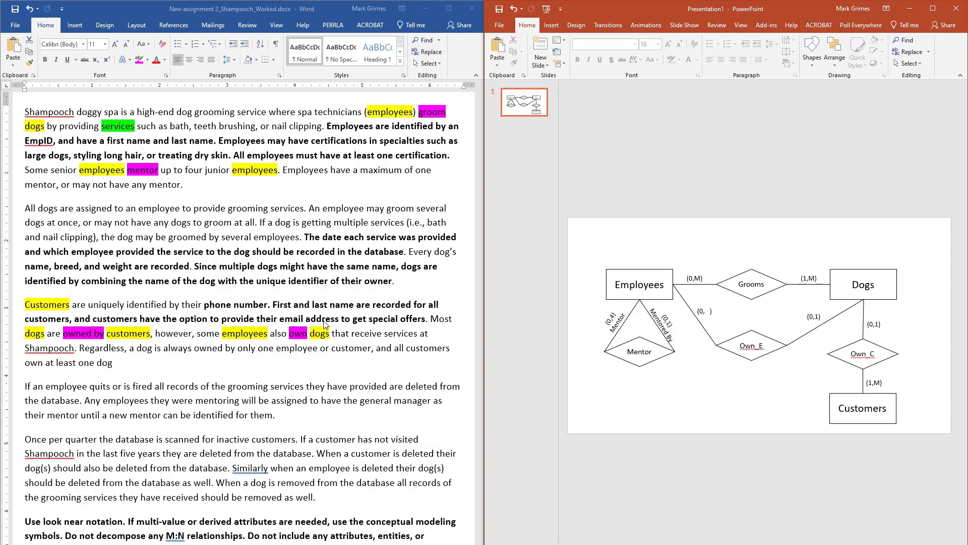
Step: Complete the cardinality label beside the connector between Employees and Own_E as "(0,M)"
{"action": "left_click", "coordinate": [237, 333]}
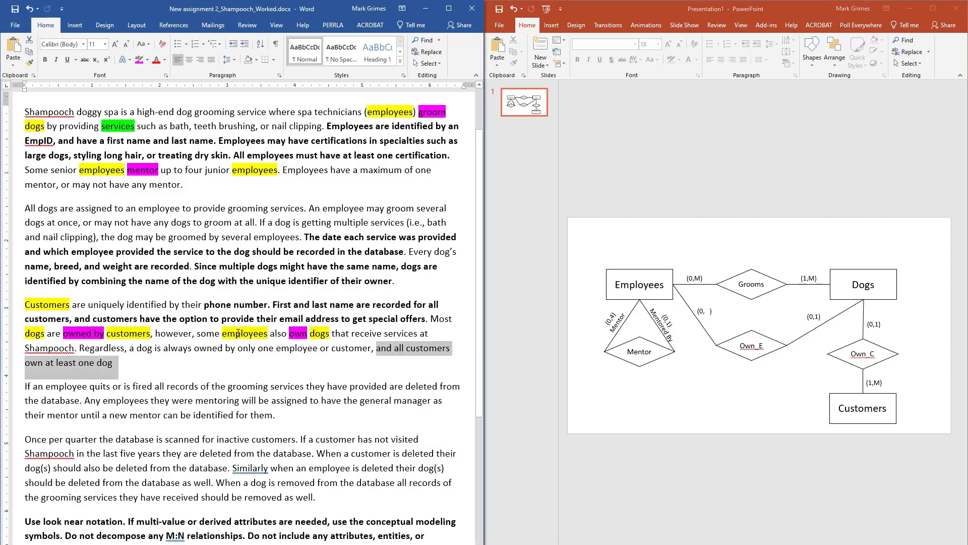
{"action": "left_click", "coordinate": [326, 335]}
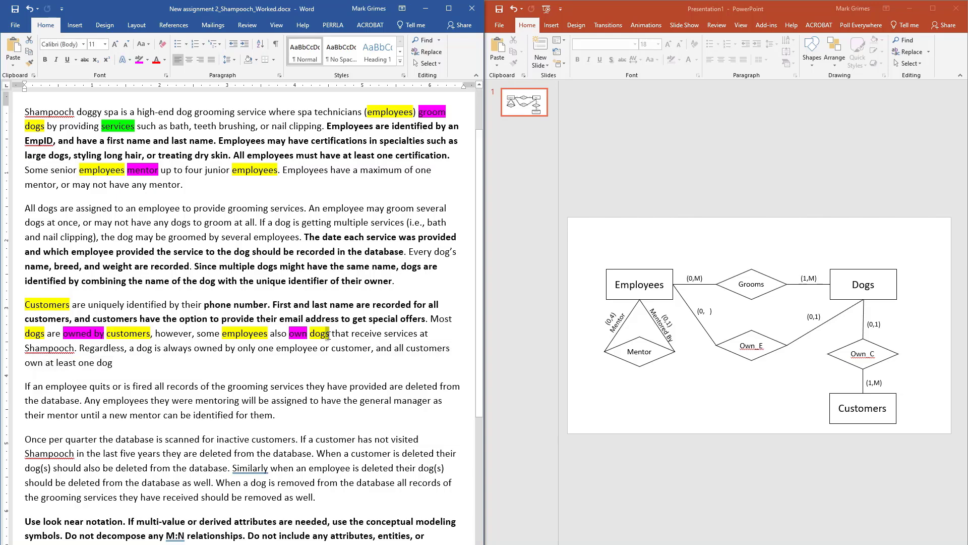
{"action": "left_click", "coordinate": [712, 312]}
{"action": "key", "text": "ctrl+z"}
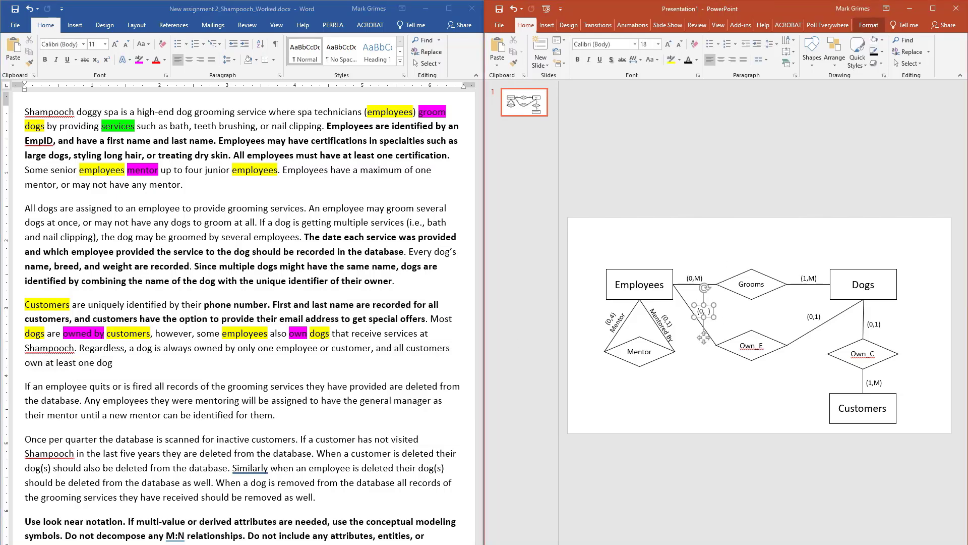
{"action": "type", "text": ",M"}
{"action": "left_click", "coordinate": [754, 404]}
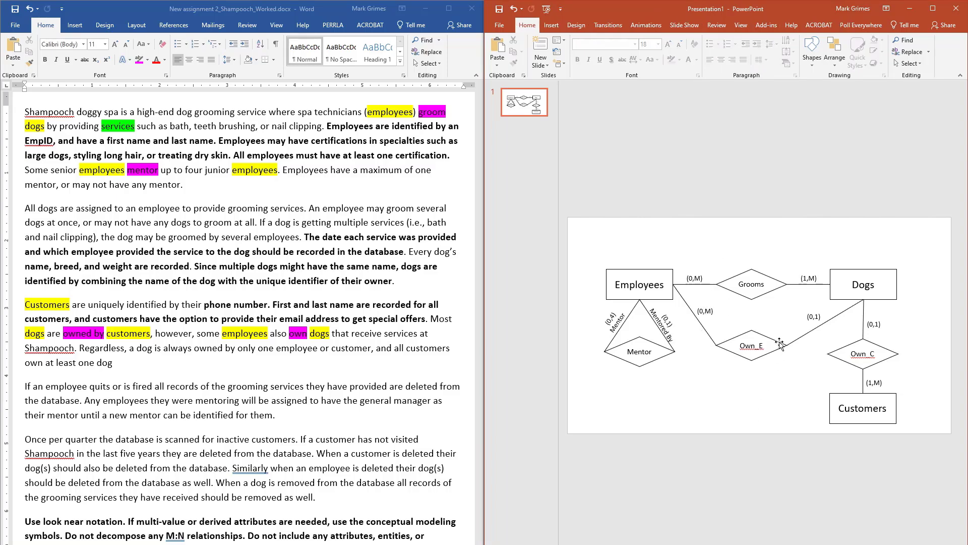
Step: Nudge the cardinality label between Own_E and Dogs slightly closer to its connector
{"action": "left_click", "coordinate": [814, 323]}
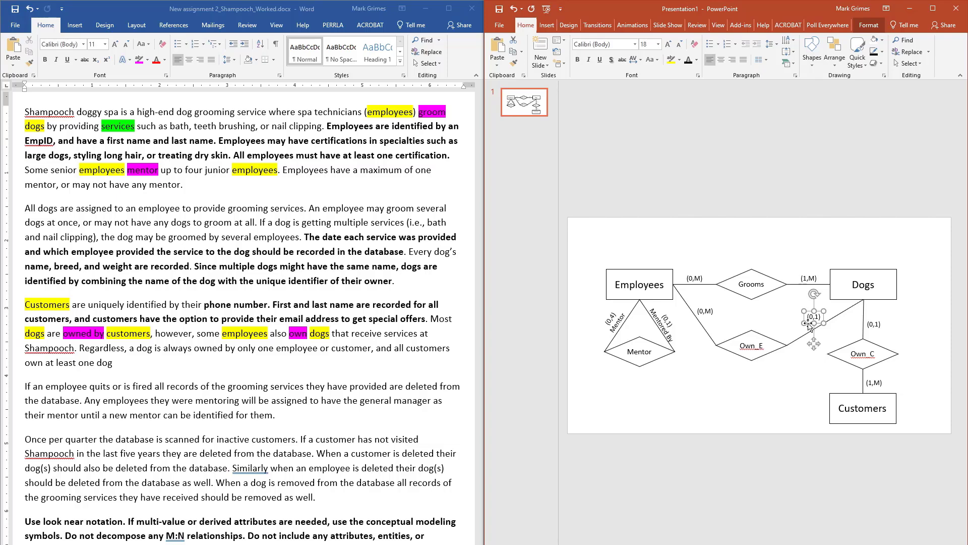
{"action": "left_click_drag", "start_coordinate": [809, 326], "coordinate": [808, 327]}
{"action": "left_click", "coordinate": [794, 388]}
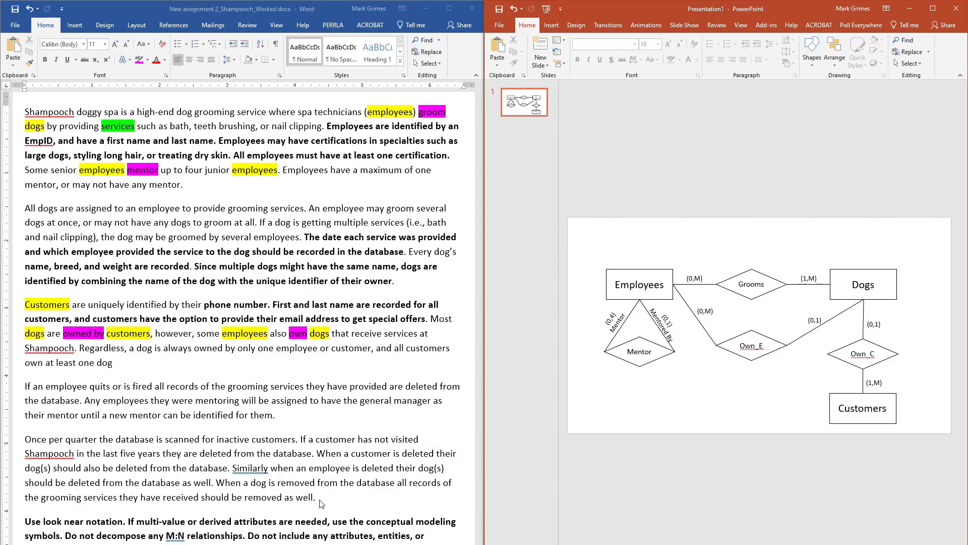
Step: Check the case's closing instructions for the required number of entities, selecting the sentence that states it
{"action": "left_click", "coordinate": [409, 498]}
{"action": "scroll", "coordinate": [407, 492], "scroll_direction": "down", "scroll_amount": 3}
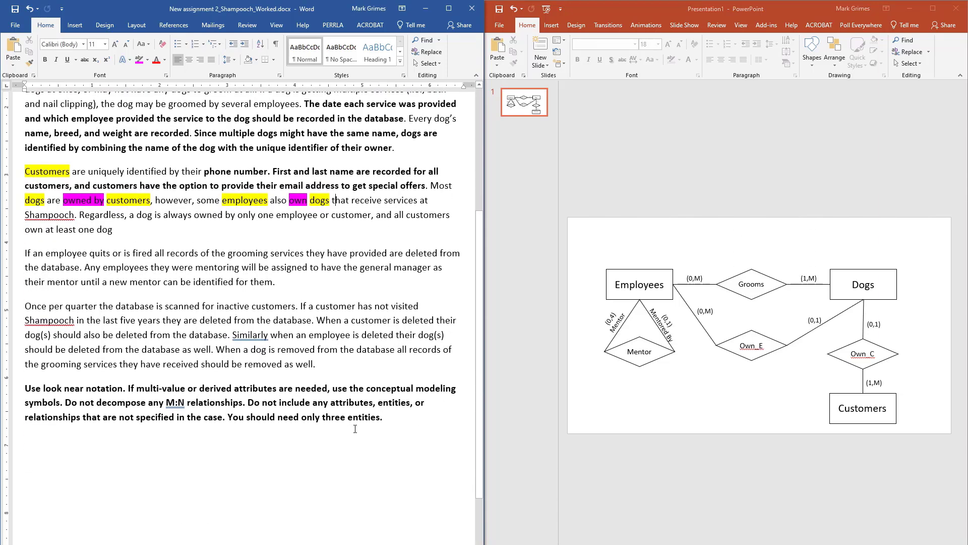
{"action": "left_click_drag", "start_coordinate": [391, 419], "coordinate": [228, 419]}
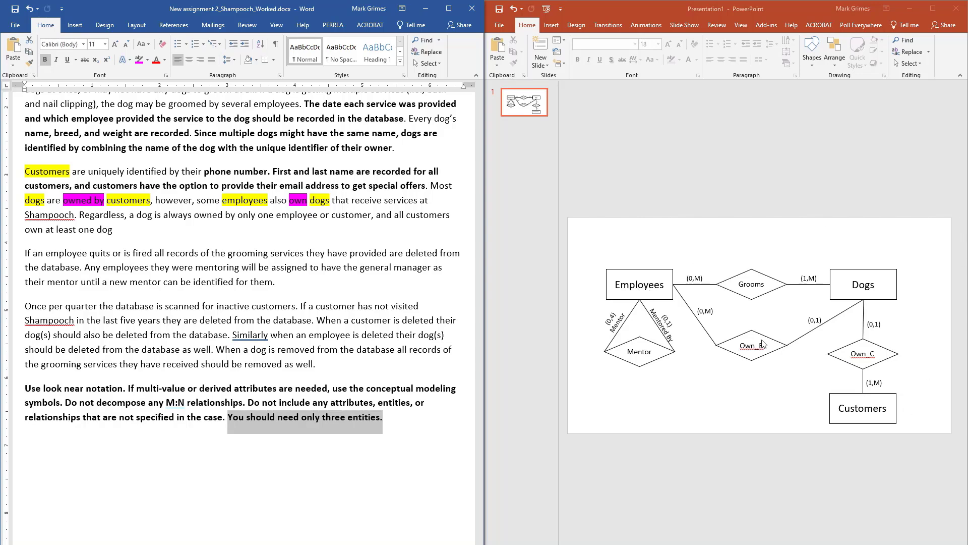
{"action": "left_click", "coordinate": [281, 321]}
{"action": "scroll", "coordinate": [292, 318], "scroll_direction": "up", "scroll_amount": 3}
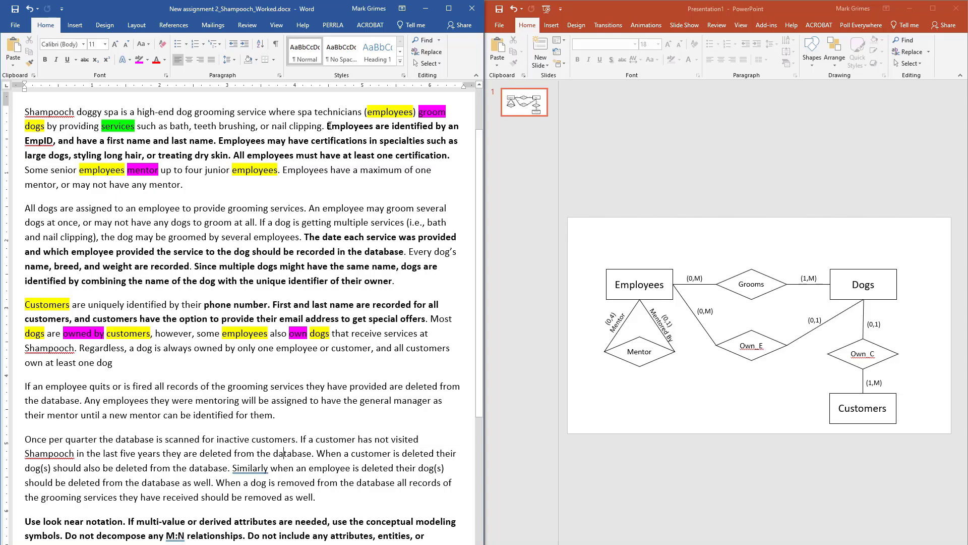
Step: Select the case sentence about the employees' EmpID, first name and last name, and open the gallery of insertable shapes in PowerPoint
{"action": "left_click_drag", "start_coordinate": [329, 125], "coordinate": [216, 140]}
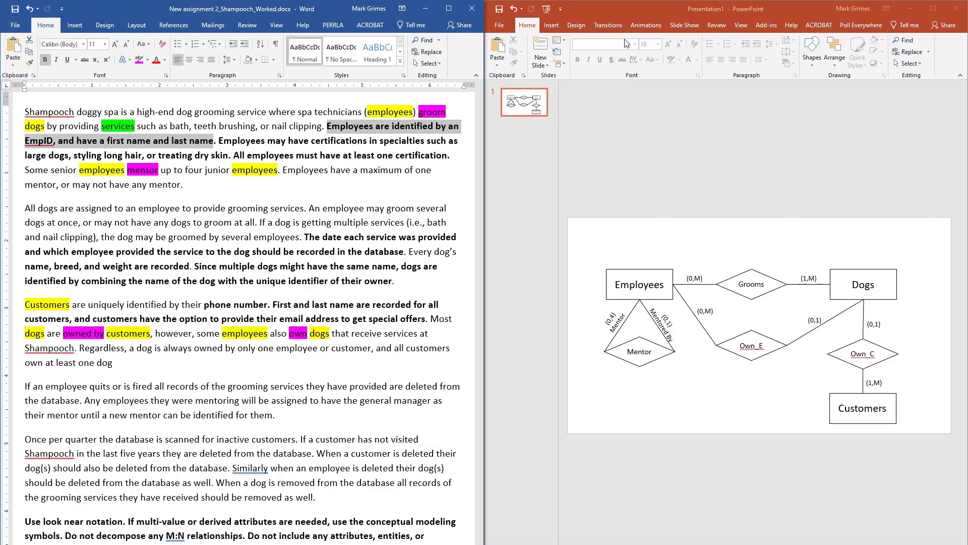
{"action": "left_click", "coordinate": [553, 24]}
{"action": "left_click", "coordinate": [552, 24]}
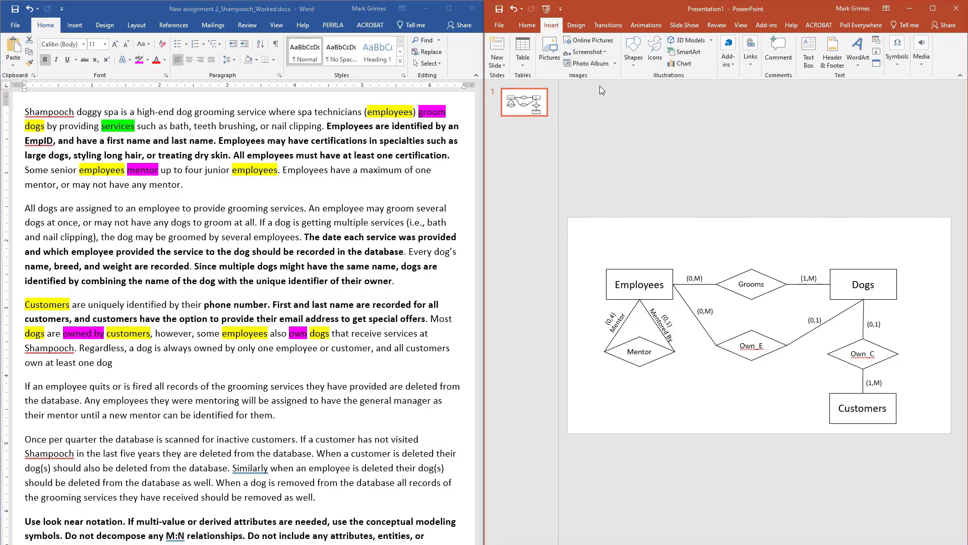
{"action": "left_click", "coordinate": [631, 65]}
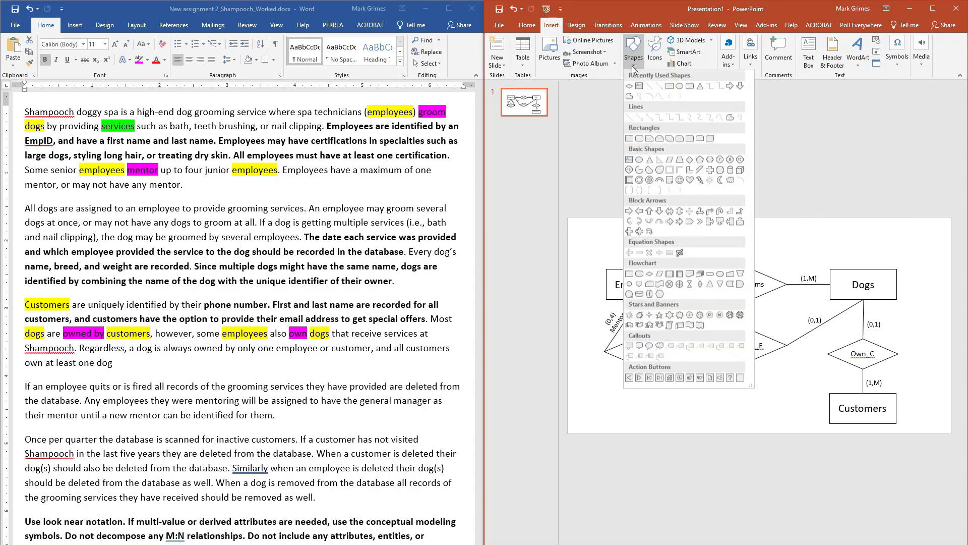
Step: Draw a short straight line from the blank area above the Employees box to its top edge and apply the black line style
{"action": "left_click", "coordinate": [649, 86]}
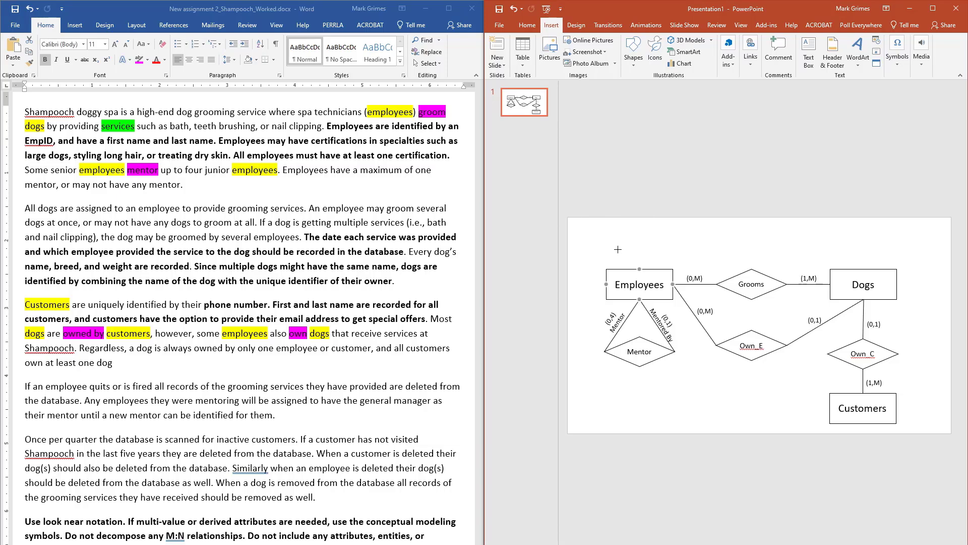
{"action": "left_click_drag", "start_coordinate": [611, 249], "coordinate": [640, 268]}
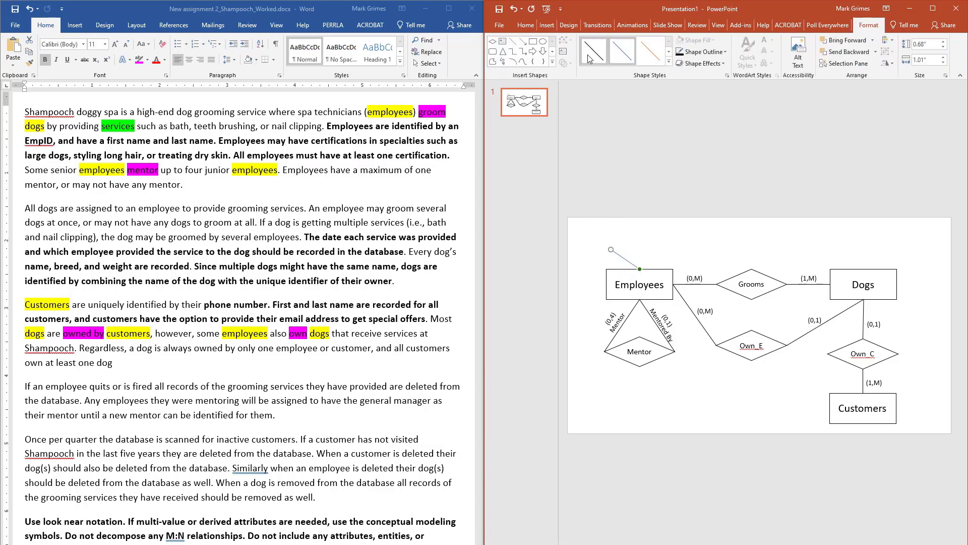
{"action": "left_click", "coordinate": [590, 51]}
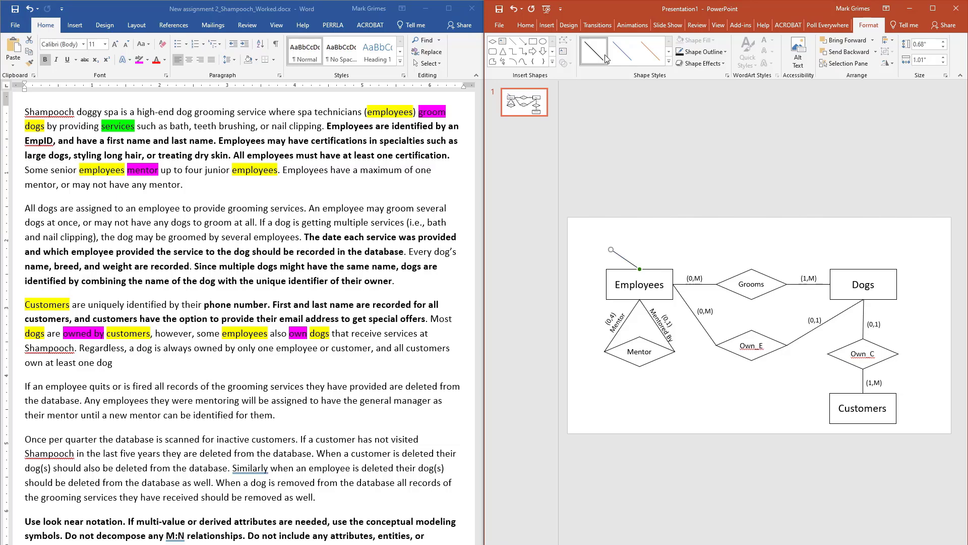
Step: Set the new line's end arrow type to the oval dot and its end arrow size to the largest option
{"action": "left_click", "coordinate": [725, 53]}
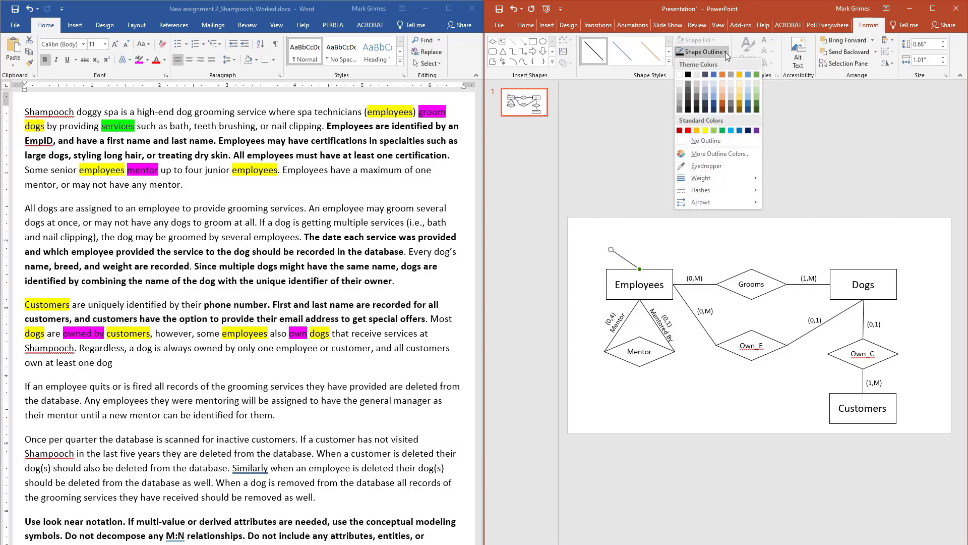
{"action": "mouse_move", "coordinate": [747, 182]}
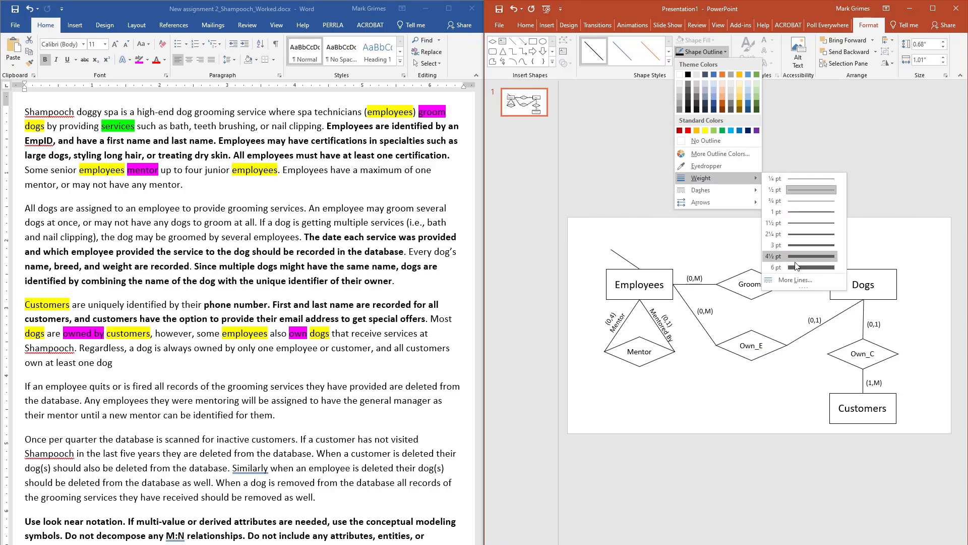
{"action": "left_click", "coordinate": [796, 280]}
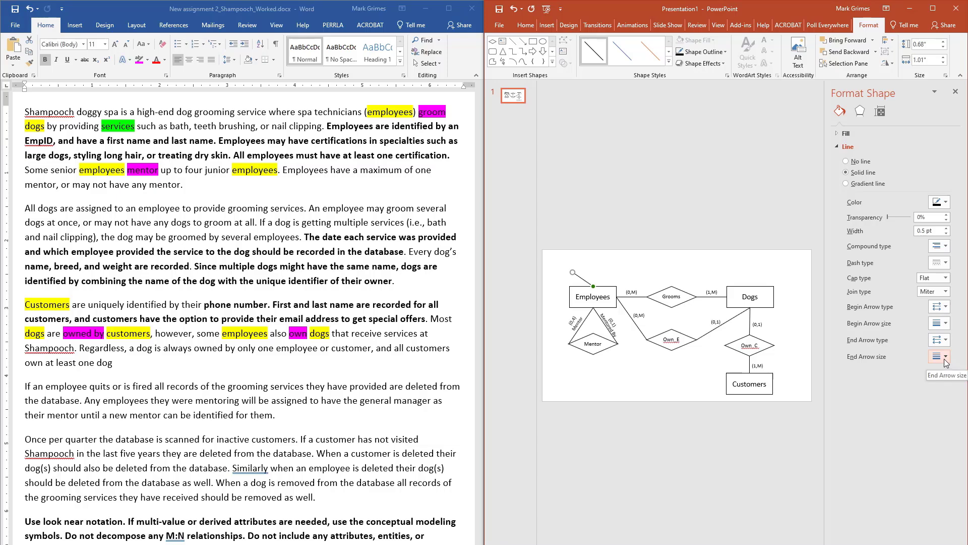
{"action": "left_click", "coordinate": [946, 342]}
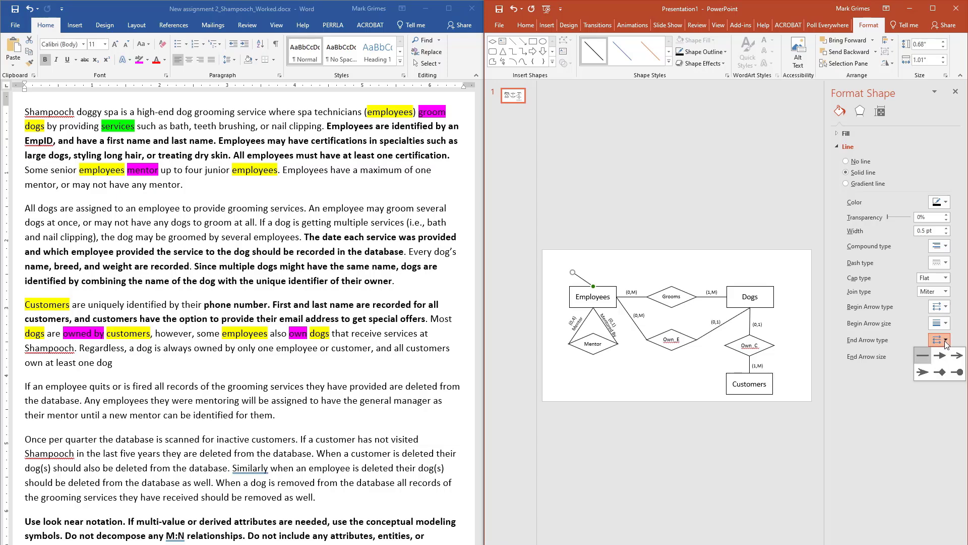
{"action": "left_click", "coordinate": [959, 376]}
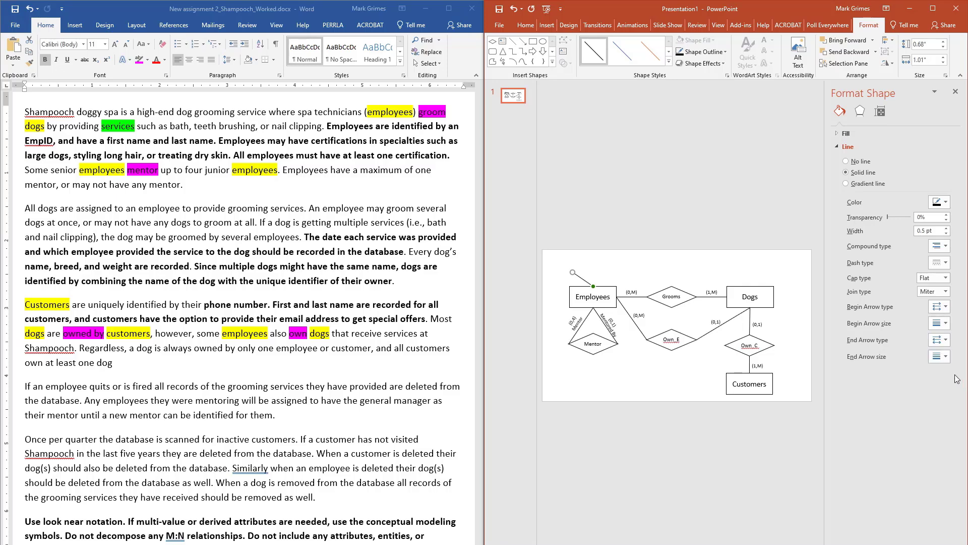
{"action": "left_click", "coordinate": [941, 358]}
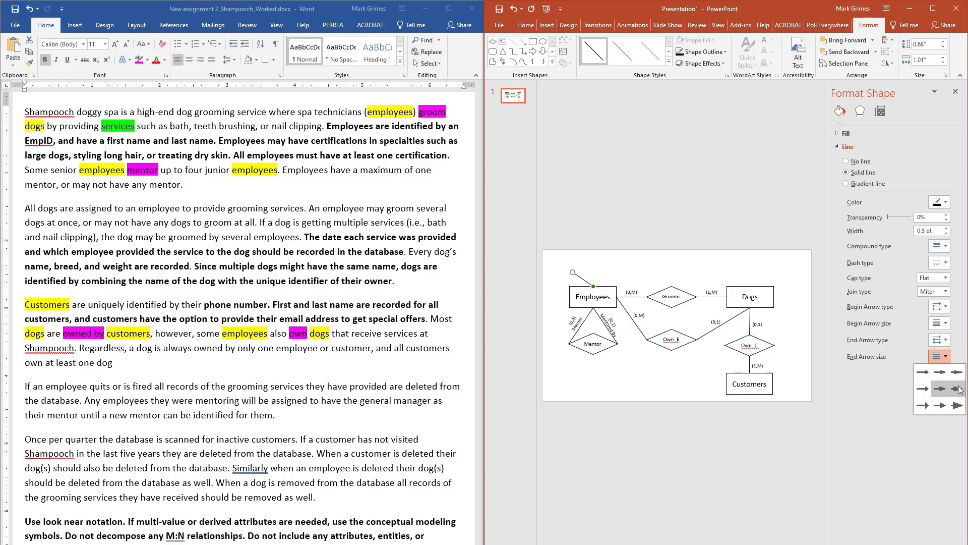
{"action": "left_click", "coordinate": [959, 409]}
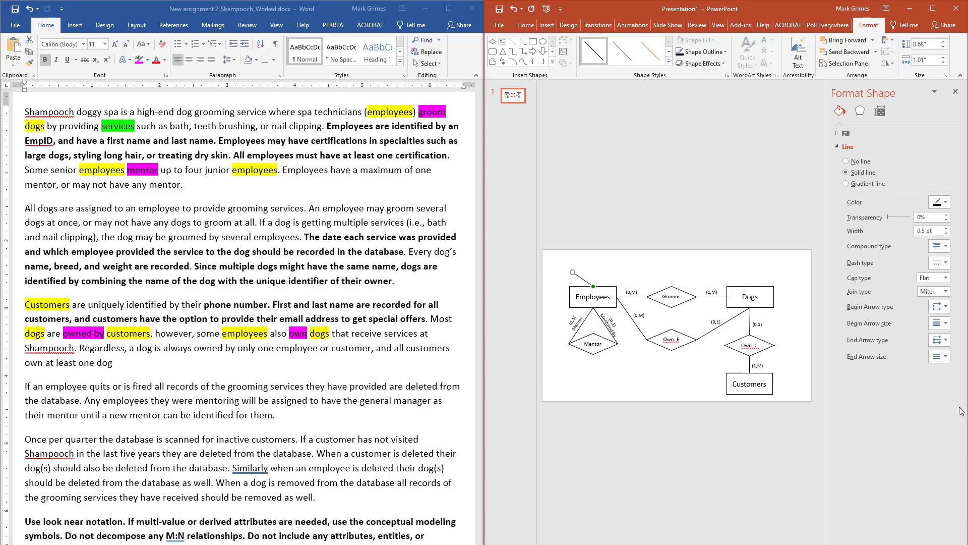
Step: Rearrange the line's endpoints so its dotted end points up and away from the Employees box, and close the formatting options
{"action": "left_click", "coordinate": [631, 210]}
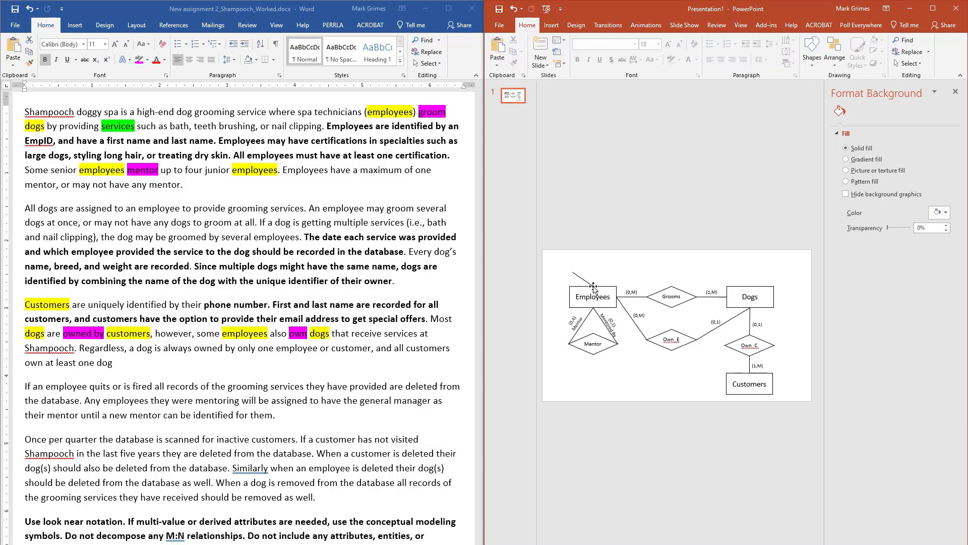
{"action": "left_click_drag", "start_coordinate": [593, 287], "coordinate": [578, 272]}
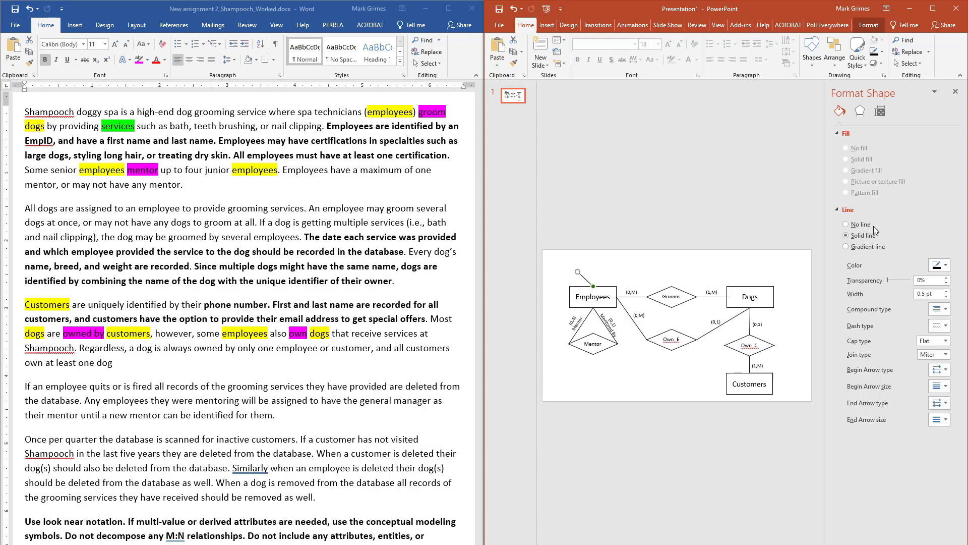
{"action": "left_click", "coordinate": [956, 91]}
{"action": "left_click", "coordinate": [647, 257]}
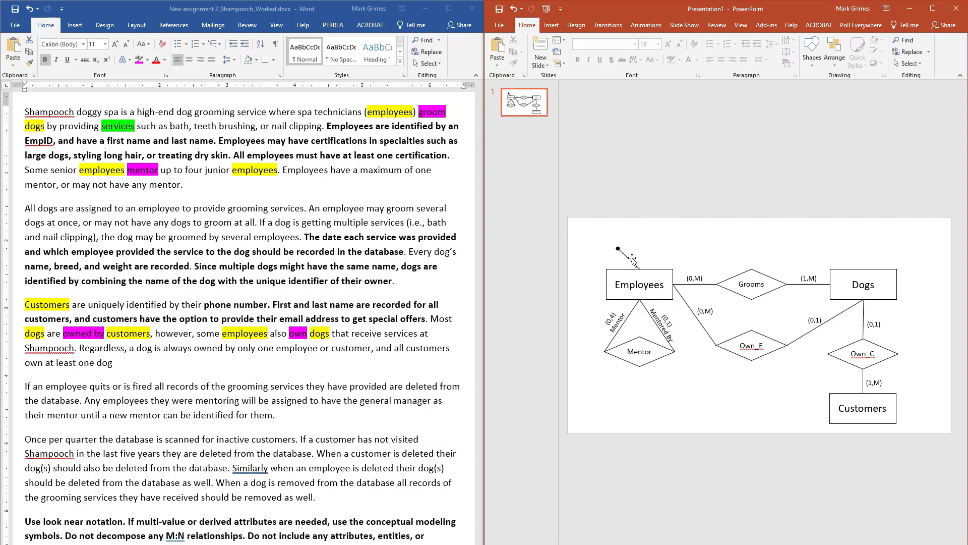
Step: Add a text box reading "EmpID" just beside the dotted end of the line above Employees
{"action": "left_click", "coordinate": [555, 28]}
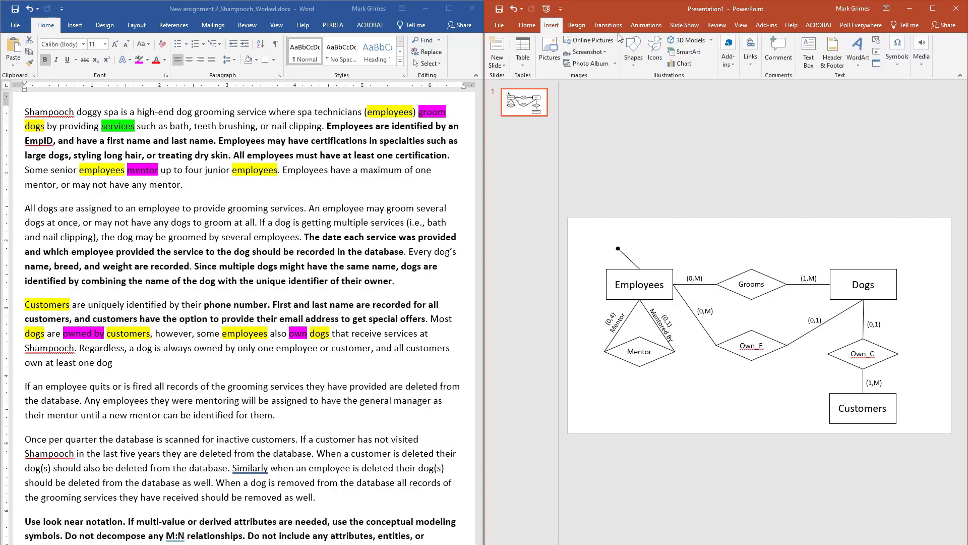
{"action": "left_click", "coordinate": [809, 53]}
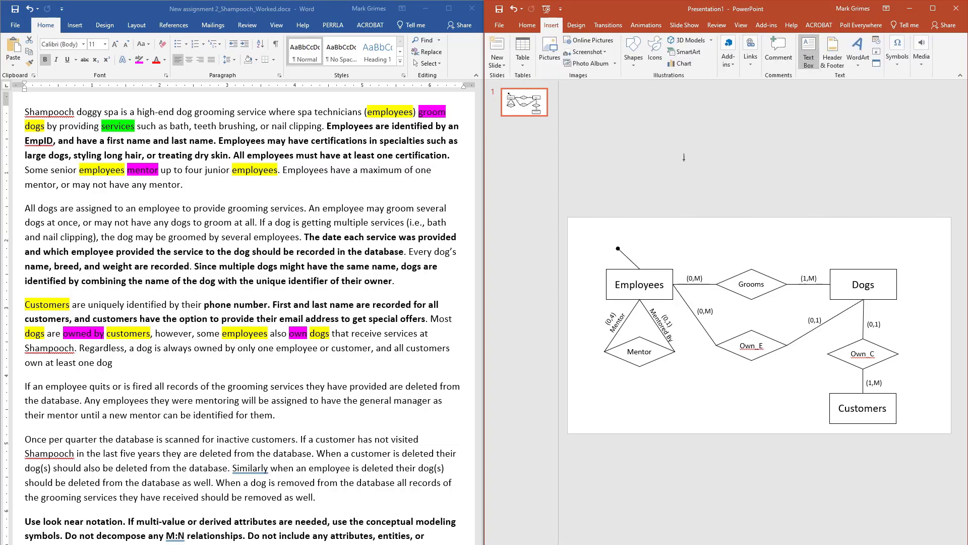
{"action": "left_click", "coordinate": [589, 241]}
{"action": "type", "text": "Emp"}
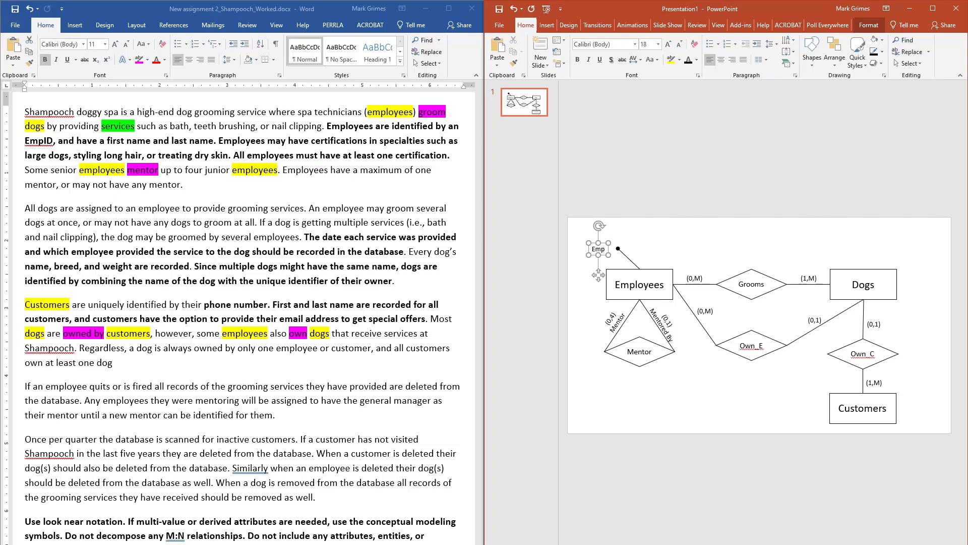
{"action": "type", "text": "lD"}
{"action": "left_click_drag", "start_coordinate": [607, 242], "coordinate": [610, 238]}
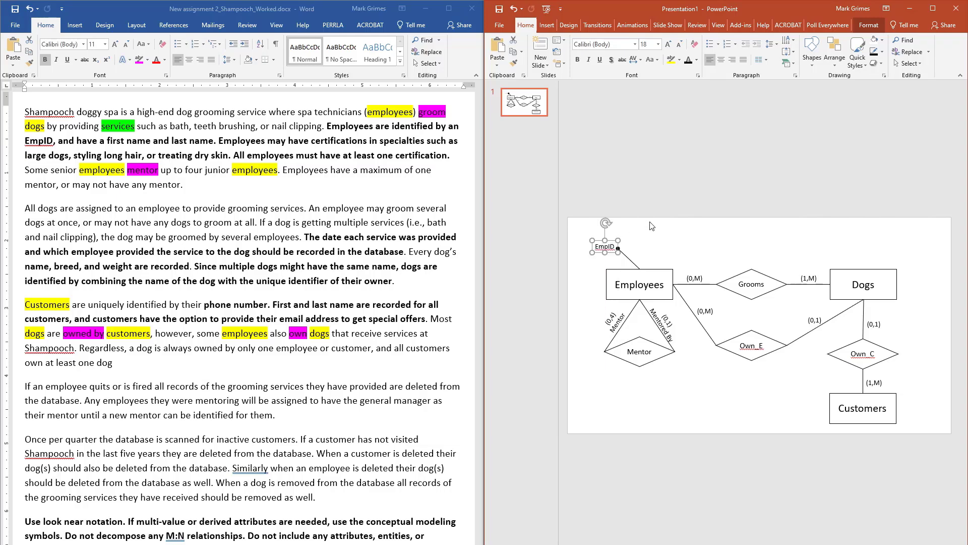
{"action": "left_click", "coordinate": [650, 222]}
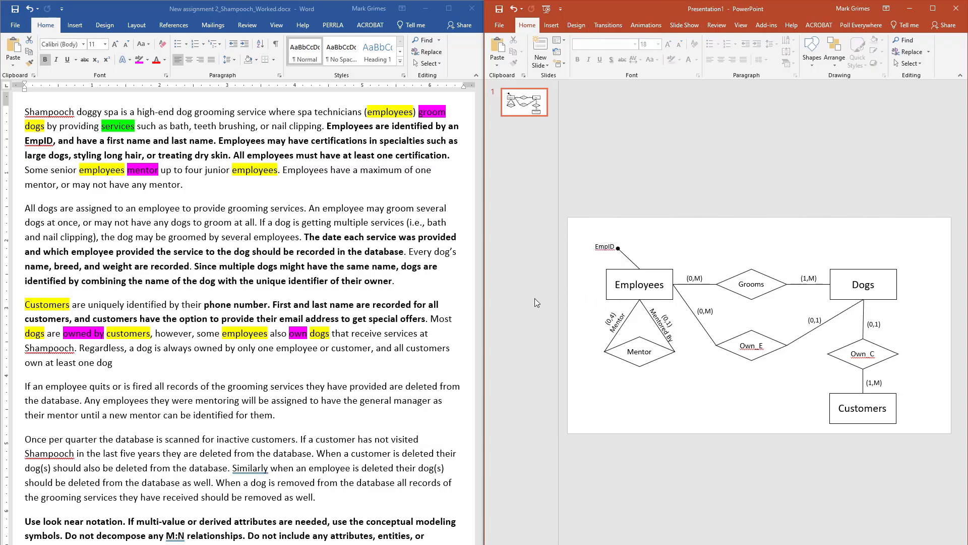
Step: Underline the EmpID label to mark it as the identifier of Employees
{"action": "double_click", "coordinate": [602, 245]}
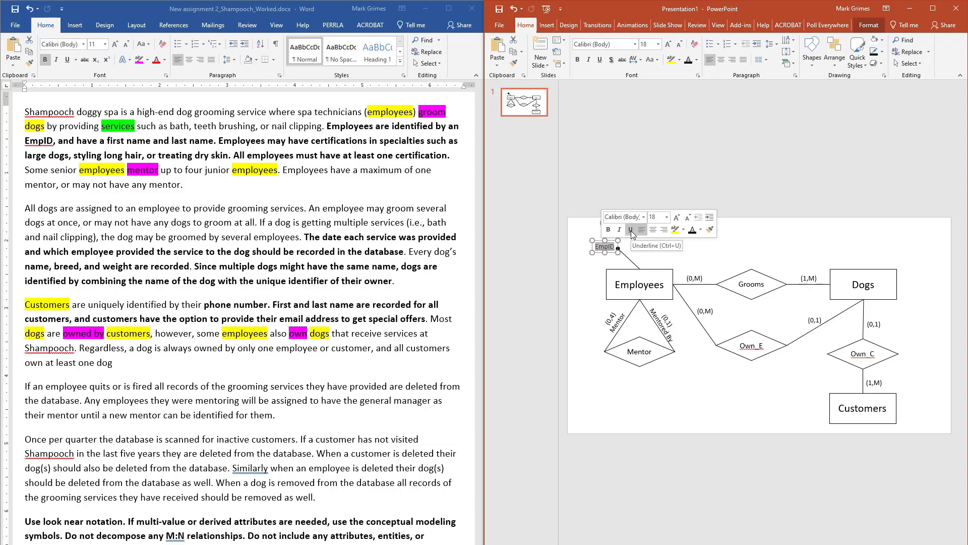
{"action": "left_click", "coordinate": [631, 231]}
{"action": "left_click", "coordinate": [583, 223]}
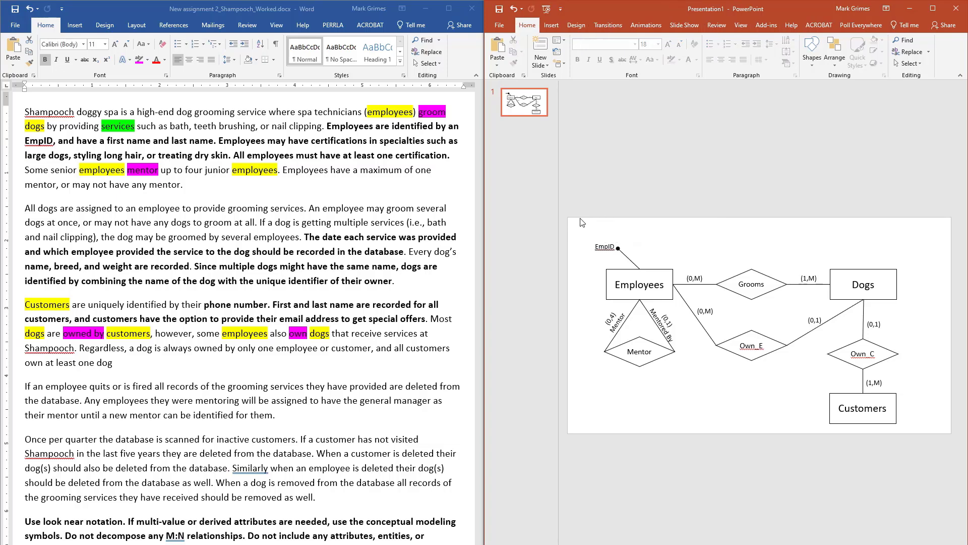
Step: Have the spelling check ignore all occurrences of the word EmpID
{"action": "scroll", "coordinate": [606, 255], "scroll_direction": "up", "scroll_amount": 9}
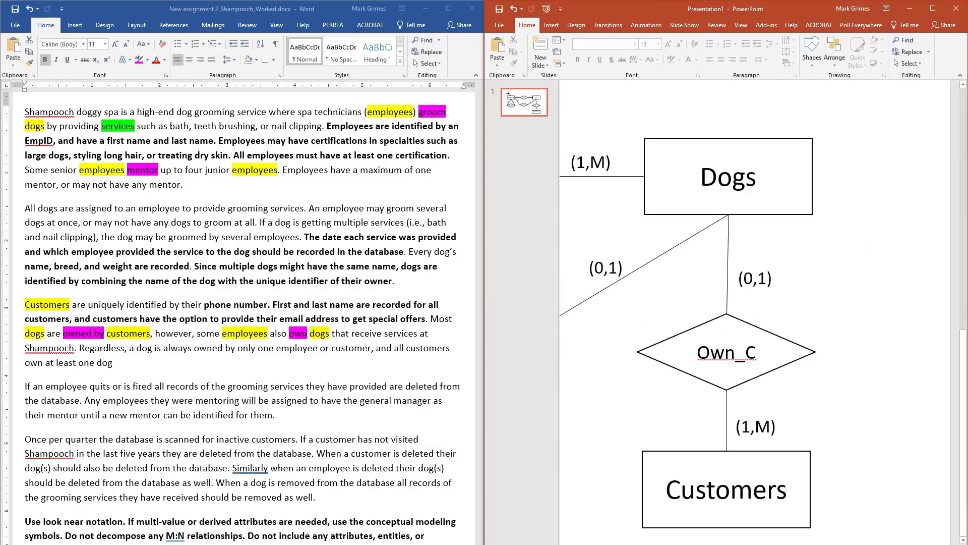
{"action": "scroll", "coordinate": [760, 311], "scroll_direction": "left", "scroll_amount": 4}
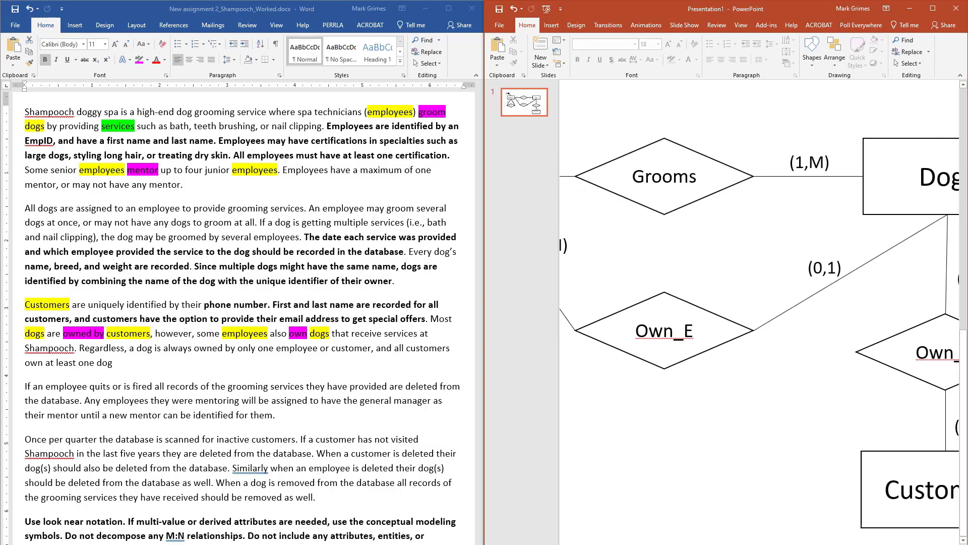
{"action": "scroll", "coordinate": [610, 376], "scroll_direction": "left", "scroll_amount": 5}
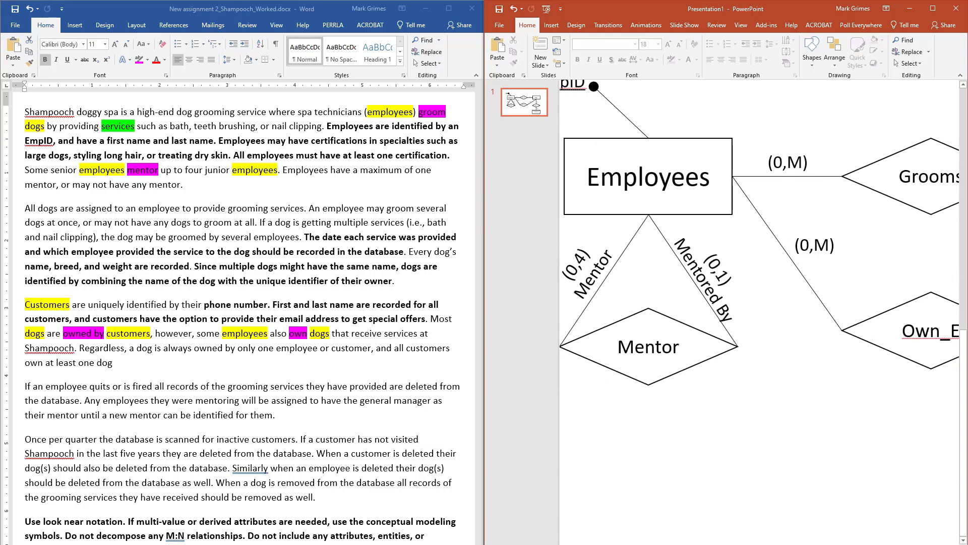
{"action": "scroll", "coordinate": [640, 210], "scroll_direction": "left", "scroll_amount": 2}
{"action": "scroll", "coordinate": [640, 210], "scroll_direction": "up", "scroll_amount": 1}
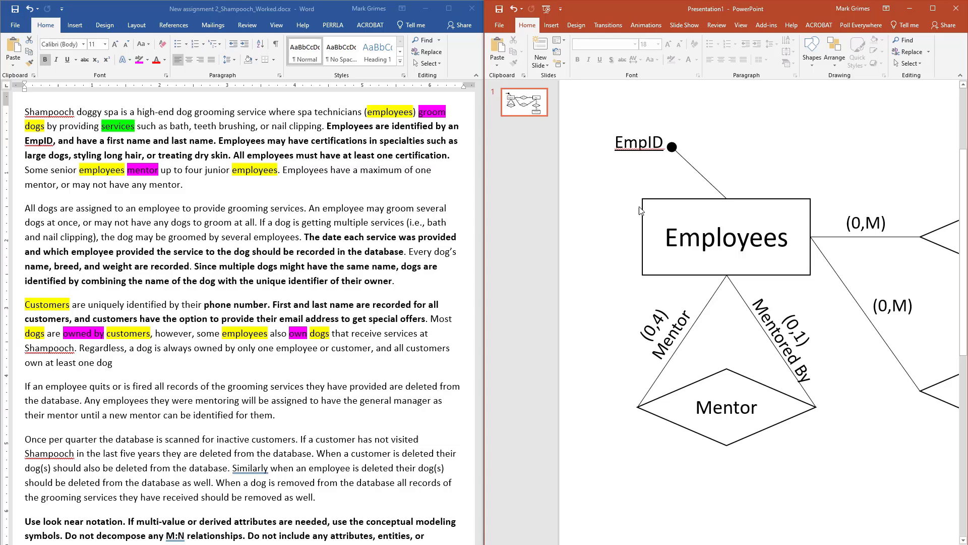
{"action": "right_click", "coordinate": [633, 149]}
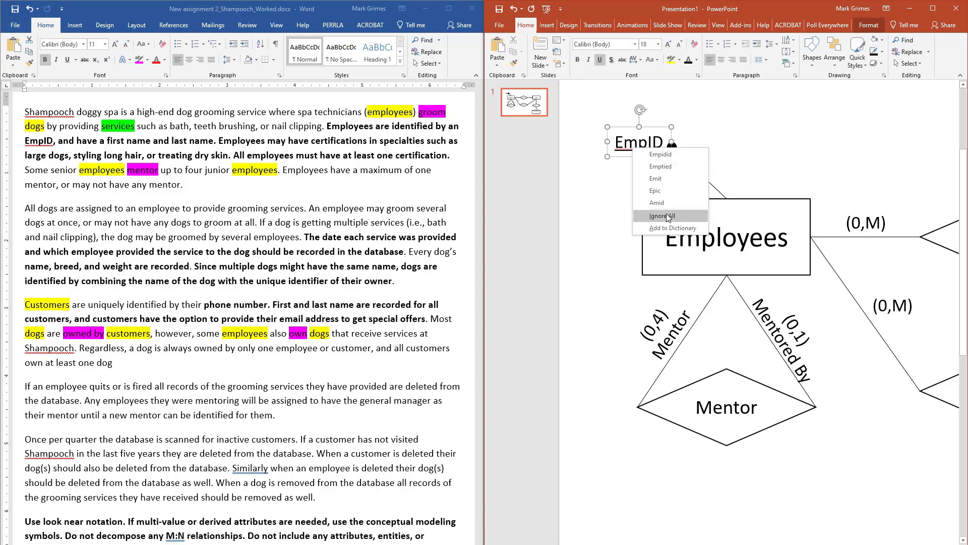
{"action": "left_click", "coordinate": [667, 216]}
{"action": "left_click", "coordinate": [617, 203]}
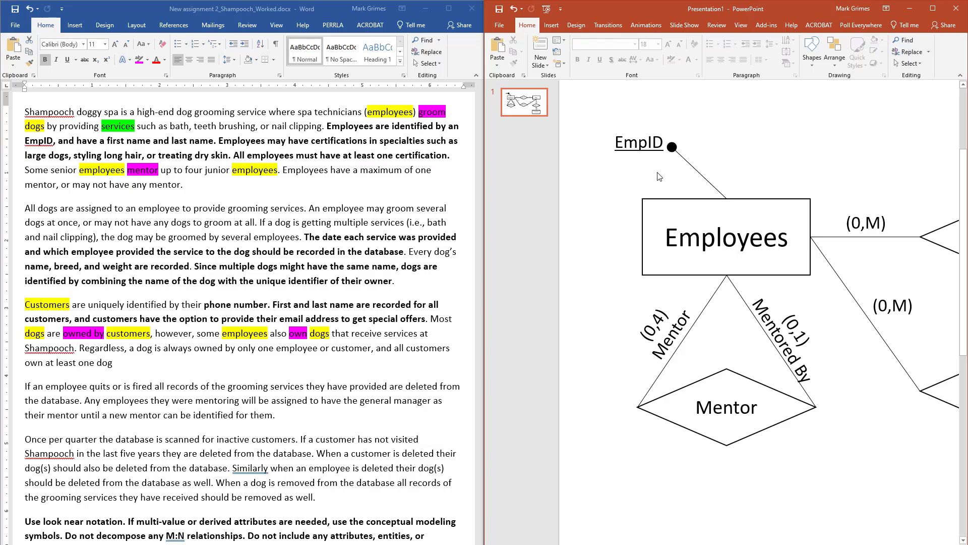
Step: Duplicate the dotted attribute line twice and attach both copies to the top centre of the Employees box
{"action": "scroll", "coordinate": [583, 253], "scroll_direction": "down", "scroll_amount": 5}
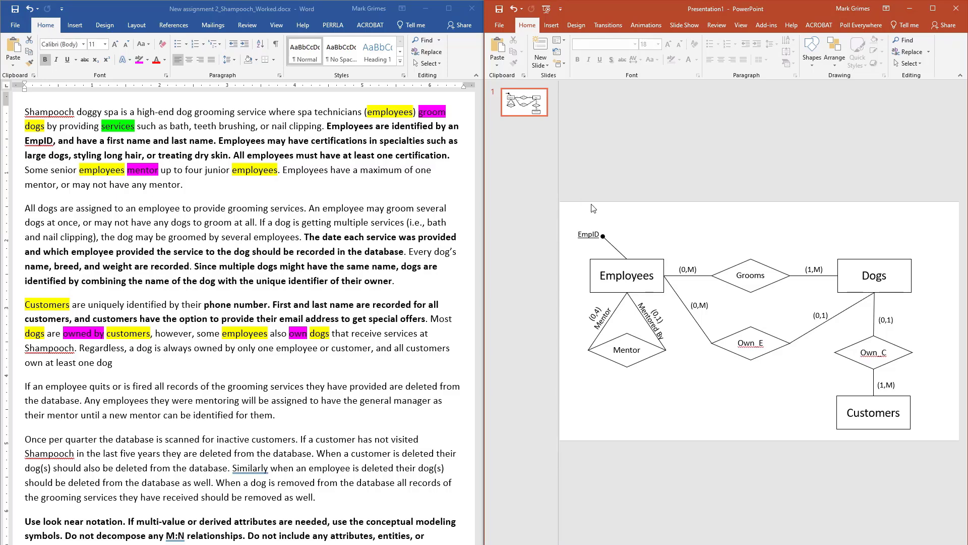
{"action": "left_click", "coordinate": [613, 246]}
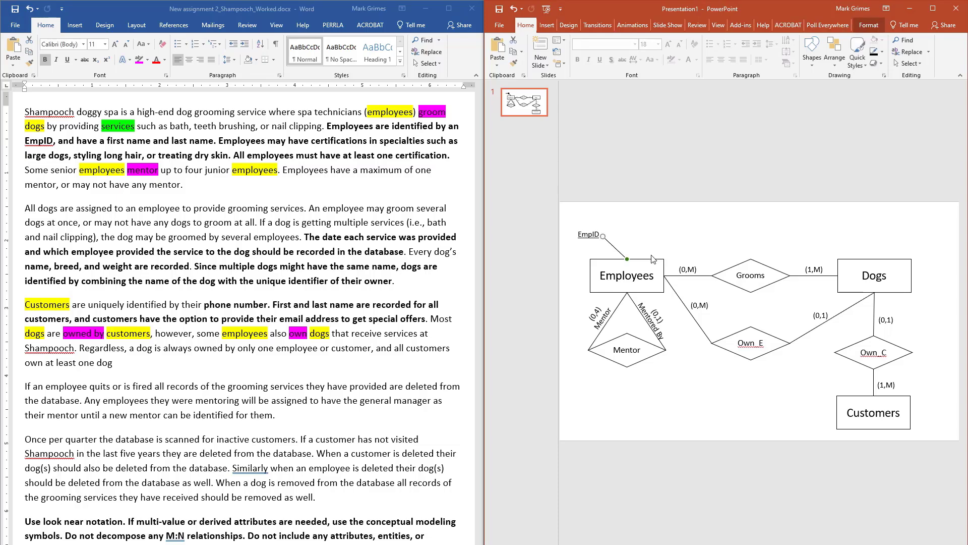
{"action": "key", "text": "ctrl+v"}
{"action": "left_click_drag", "start_coordinate": [608, 242], "coordinate": [633, 225]}
{"action": "left_click_drag", "start_coordinate": [632, 263], "coordinate": [648, 234]}
{"action": "key", "text": "ctrl+v"}
Step: Move the EmpID label and its line's dotted end down to the left, just above the corner of the Employees box
{"action": "left_click", "coordinate": [589, 237]}
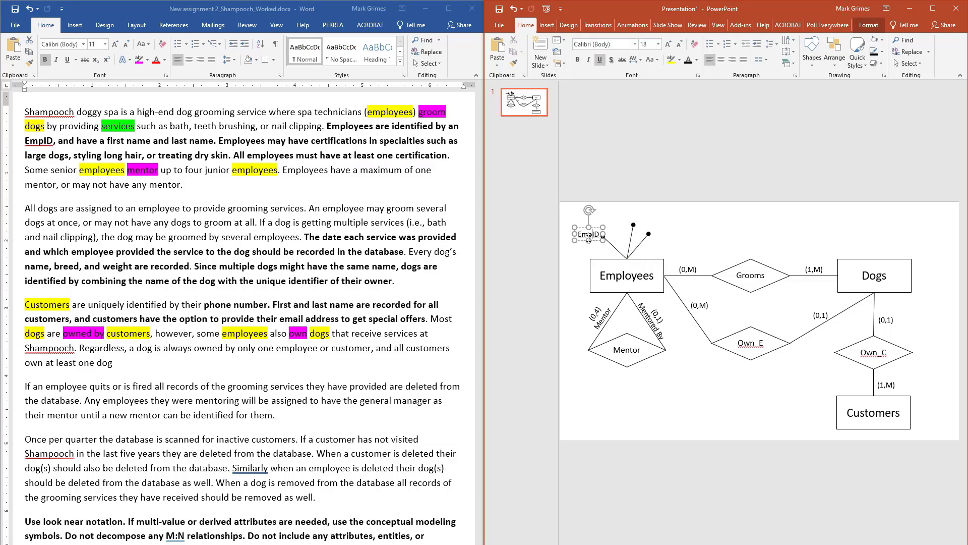
{"action": "mouse_move", "coordinate": [588, 238]}
{"action": "left_mouse_down"}
{"action": "mouse_move", "coordinate": [569, 254]}
{"action": "mouse_move", "coordinate": [595, 243]}
{"action": "mouse_move", "coordinate": [589, 248]}
{"action": "left_mouse_up"}
{"action": "left_click", "coordinate": [602, 240]}
{"action": "left_click", "coordinate": [603, 237]}
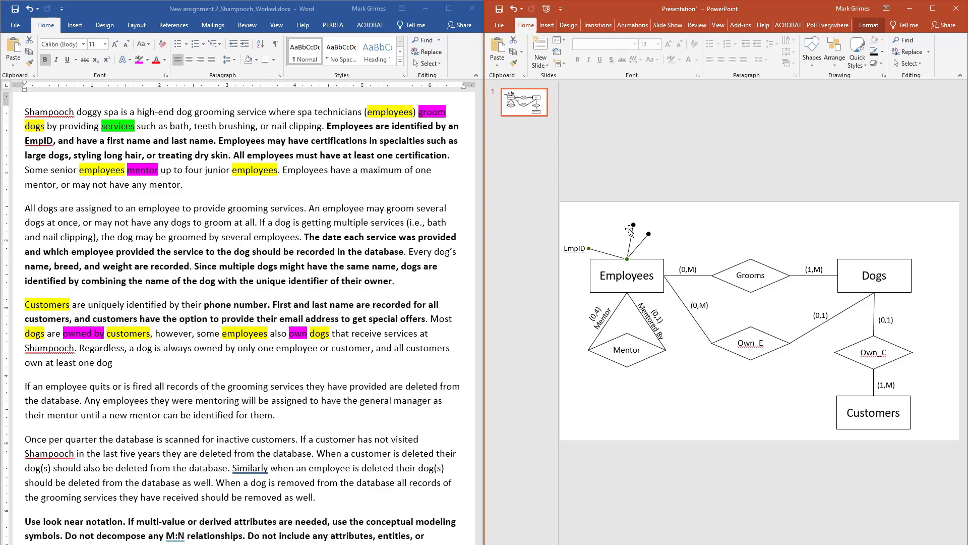
Step: Swing the dotted ends of the two copied lines to the left, stacked above the EmpID line
{"action": "left_click", "coordinate": [630, 235]}
{"action": "left_click_drag", "start_coordinate": [633, 224], "coordinate": [602, 221]}
{"action": "left_click", "coordinate": [643, 240]}
Step: Duplicate the EmpID label and place the copy beside the middle dotted line, directly above the original
{"action": "left_click", "coordinate": [573, 251]}
{"action": "left_click", "coordinate": [570, 254]}
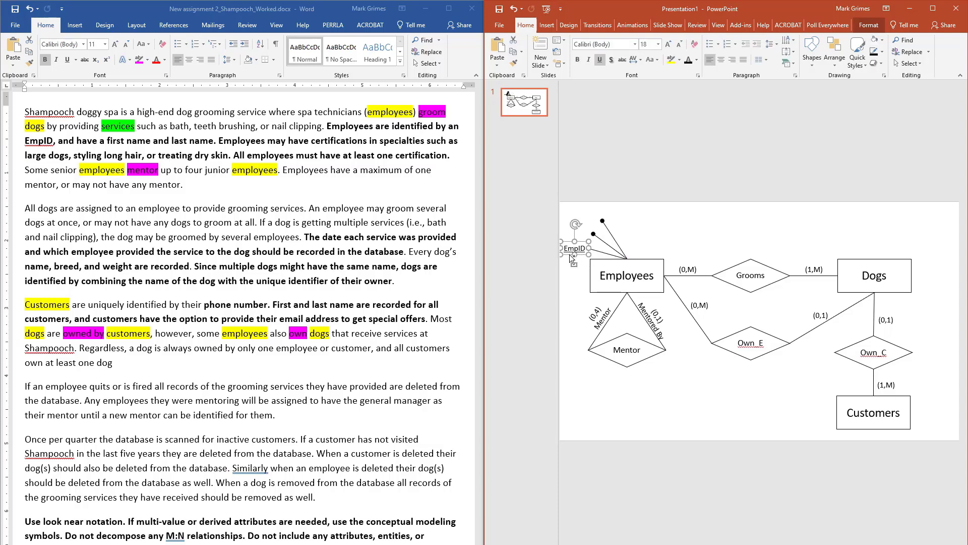
{"action": "key", "text": "ctrl+c"}
{"action": "key", "text": "ctrl+v"}
{"action": "left_click_drag", "start_coordinate": [573, 259], "coordinate": [570, 235]}
Step: Change the copied label's text to "FName" and remove its underline
{"action": "double_click", "coordinate": [570, 235]}
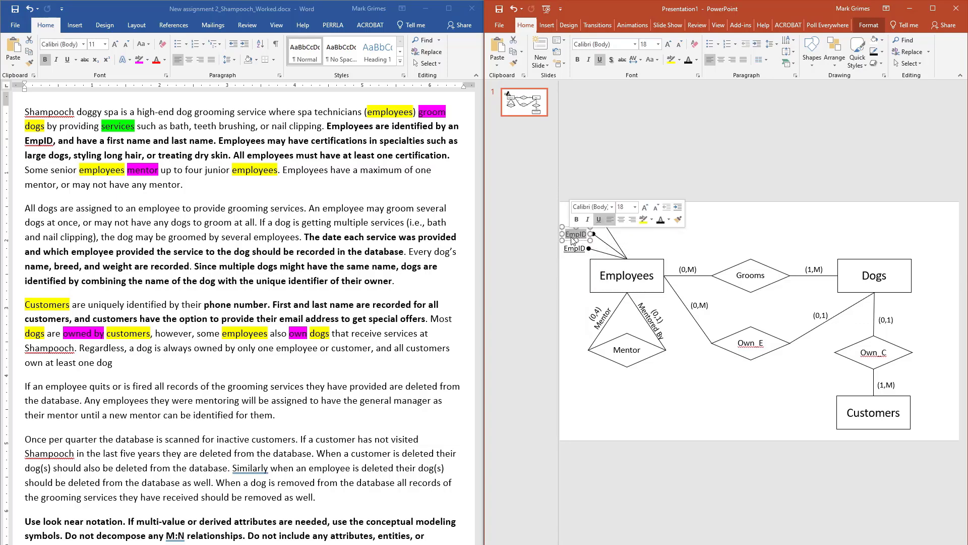
{"action": "type", "text": "ame"}
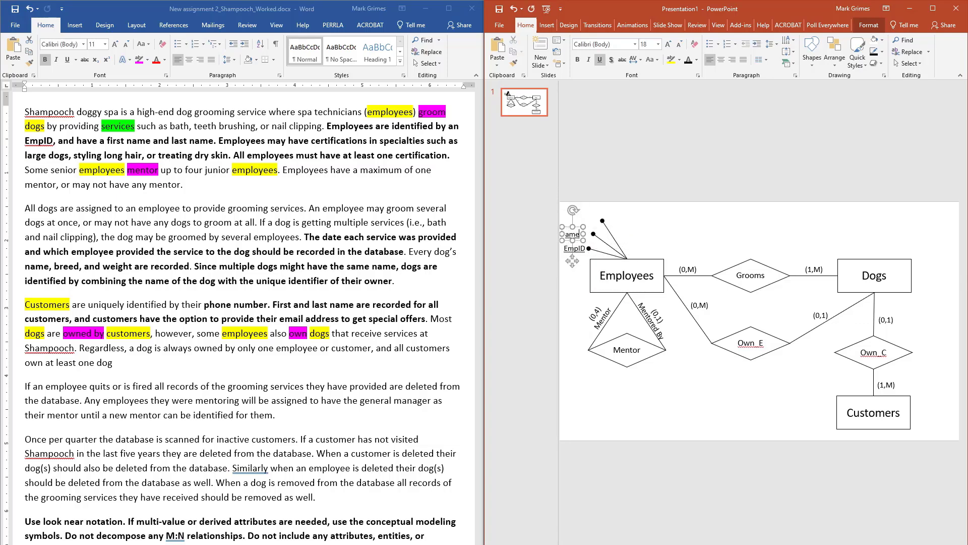
{"action": "key", "text": "BackSpace"}
{"action": "key", "text": "BackSpace"}
{"action": "key", "text": "BackSpace"}
{"action": "type", "text": "FName"}
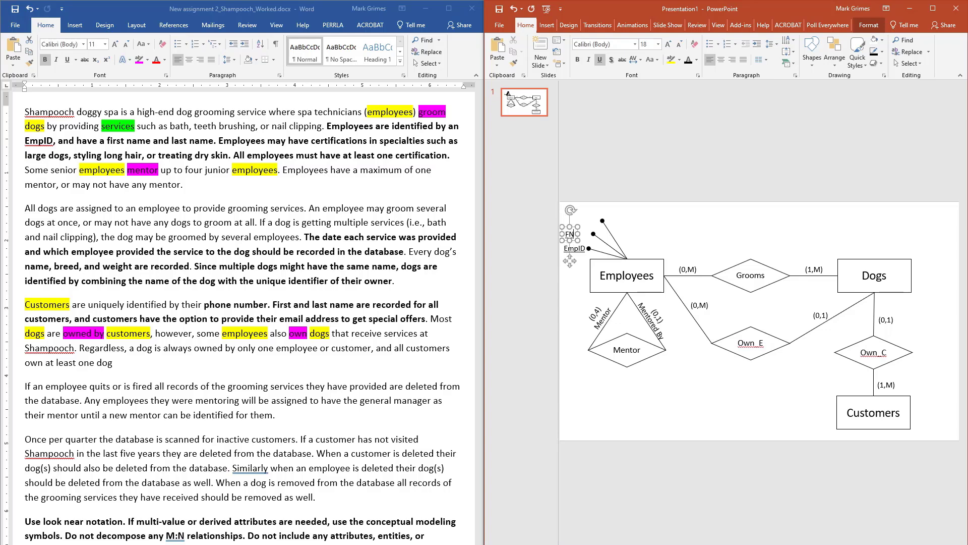
{"action": "double_click", "coordinate": [571, 236]}
{"action": "key", "text": "ctrl+u"}
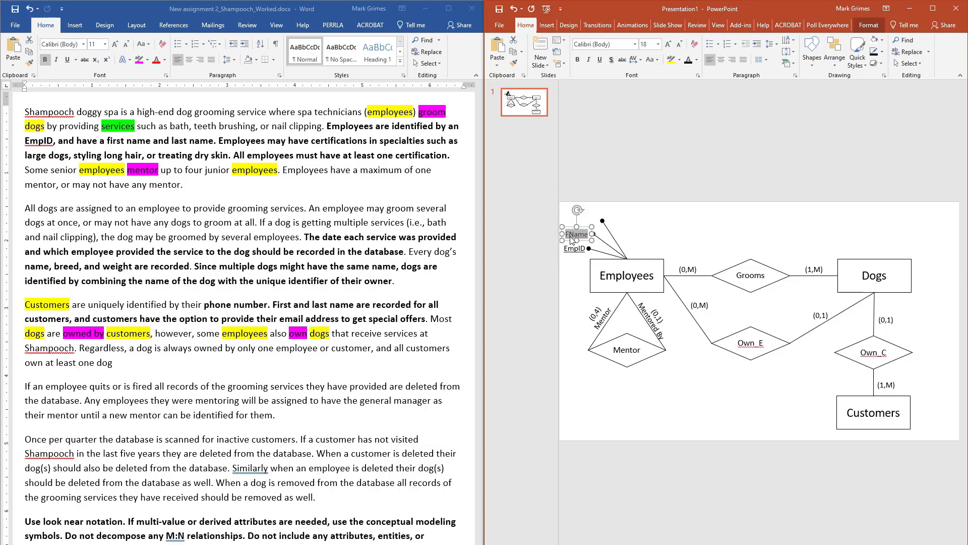
Step: Duplicate the FName label, place the copy beside the uppermost dotted line, and change its text to "LName"
{"action": "left_click_drag", "start_coordinate": [569, 225], "coordinate": [569, 224]}
{"action": "key", "text": "ctrl+c"}
{"action": "key", "text": "ctrl+v"}
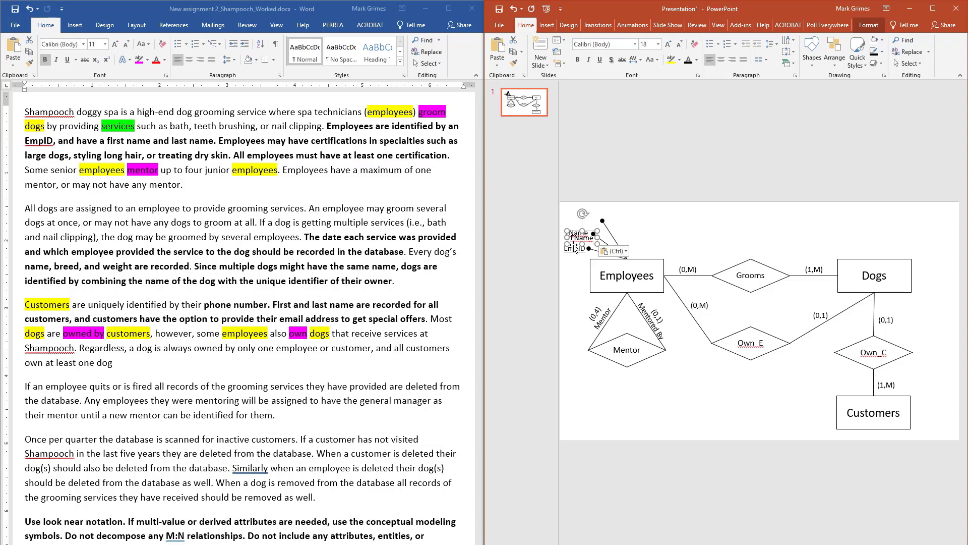
{"action": "left_click_drag", "start_coordinate": [569, 244], "coordinate": [574, 226]}
{"action": "double_click", "coordinate": [580, 224]}
{"action": "type", "text": "LName"}
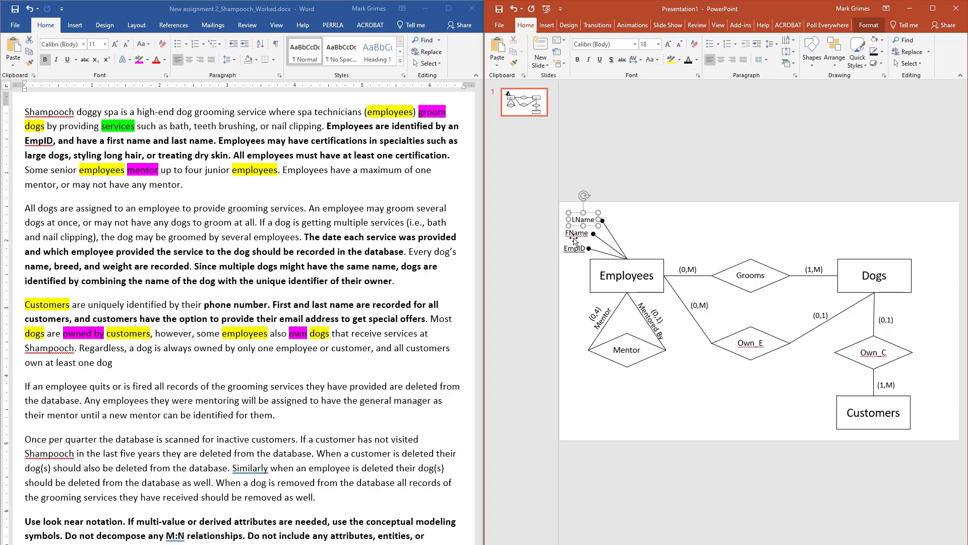
Step: Shift the dotted end of the uppermost line slightly left so it sits right beside the LName label
{"action": "left_click", "coordinate": [647, 227]}
{"action": "left_click", "coordinate": [601, 222]}
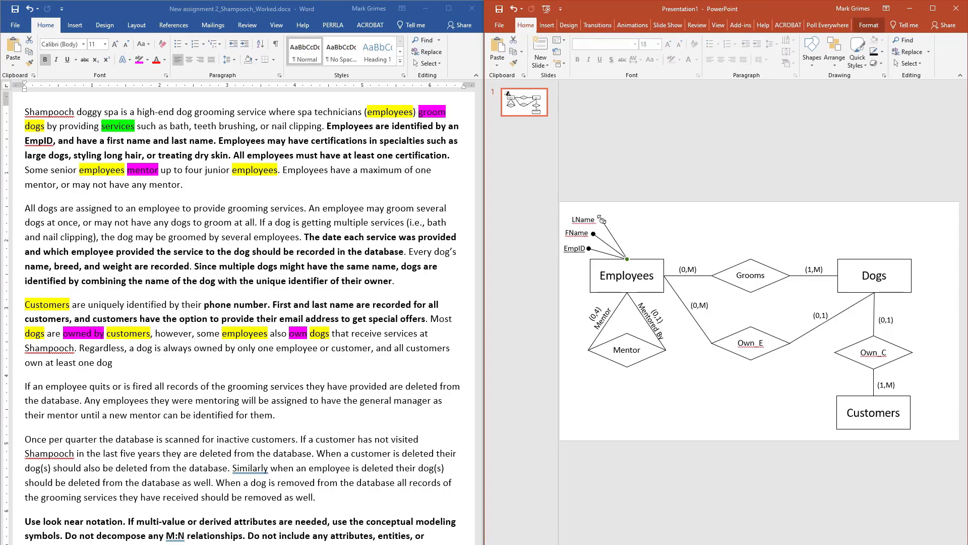
{"action": "left_click_drag", "start_coordinate": [601, 219], "coordinate": [598, 220]}
{"action": "left_click", "coordinate": [598, 236]}
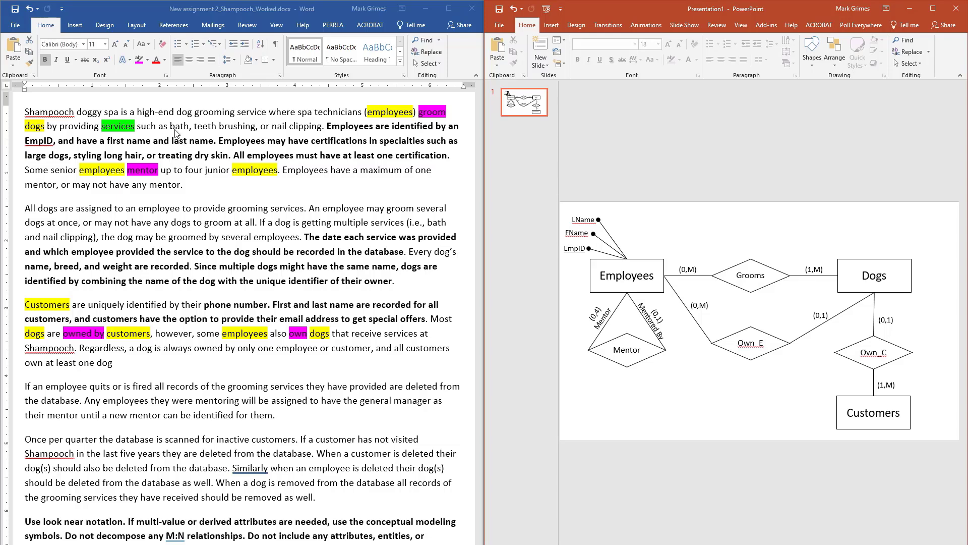
Step: Duplicate the LName line, attaching the copy to the top centre of Employees with its dotted end pointing up, slightly right
{"action": "left_click", "coordinate": [220, 141]}
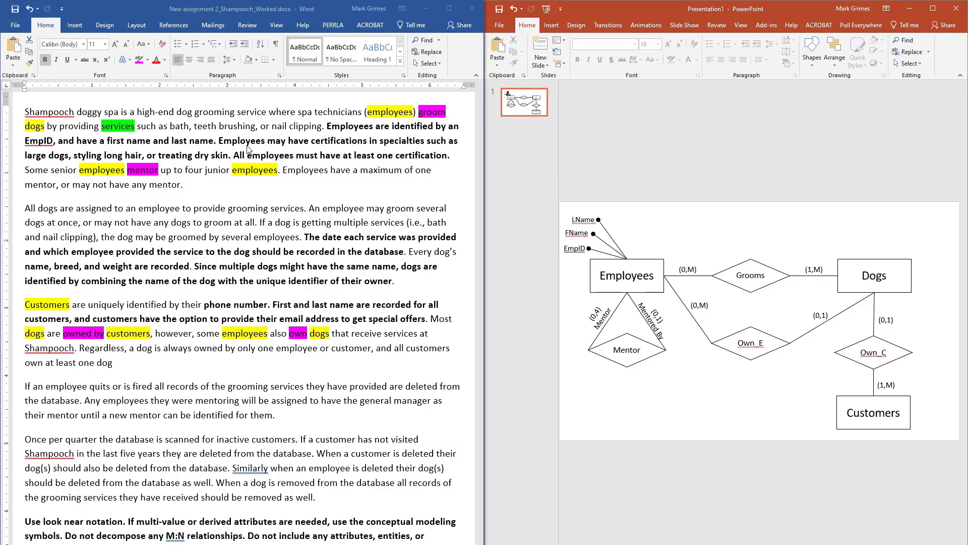
{"action": "left_click_drag", "start_coordinate": [226, 141], "coordinate": [452, 163]}
{"action": "key", "text": "Right"}
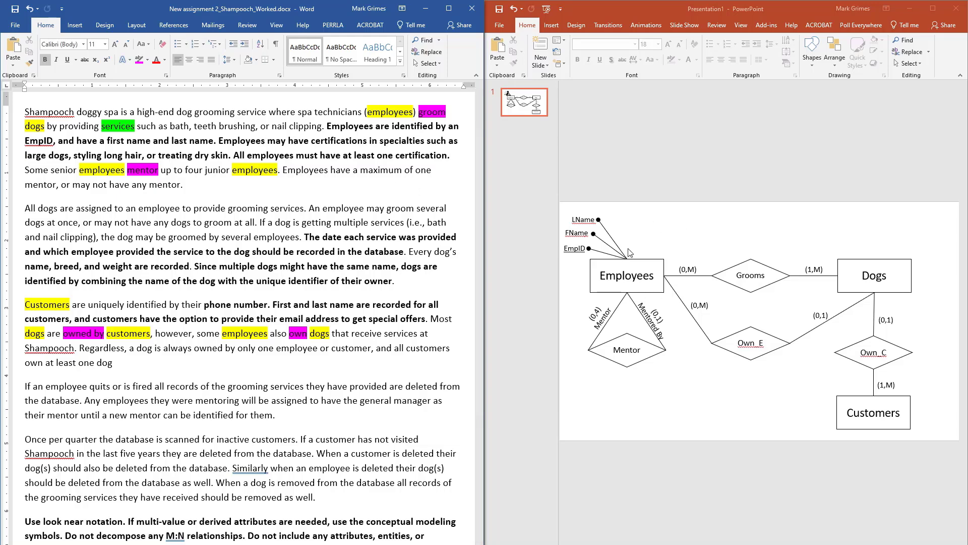
{"action": "left_click", "coordinate": [610, 234]}
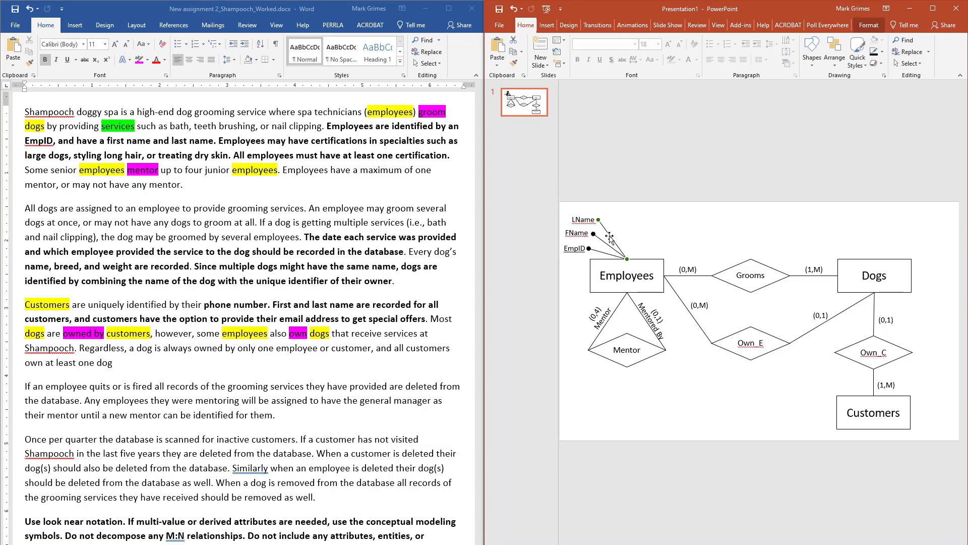
{"action": "key", "text": "ctrl+c"}
{"action": "key", "text": "ctrl+v"}
{"action": "left_click_drag", "start_coordinate": [604, 226], "coordinate": [657, 221]}
{"action": "left_click_drag", "start_coordinate": [633, 265], "coordinate": [626, 259]}
{"action": "left_click_drag", "start_coordinate": [656, 221], "coordinate": [631, 232]}
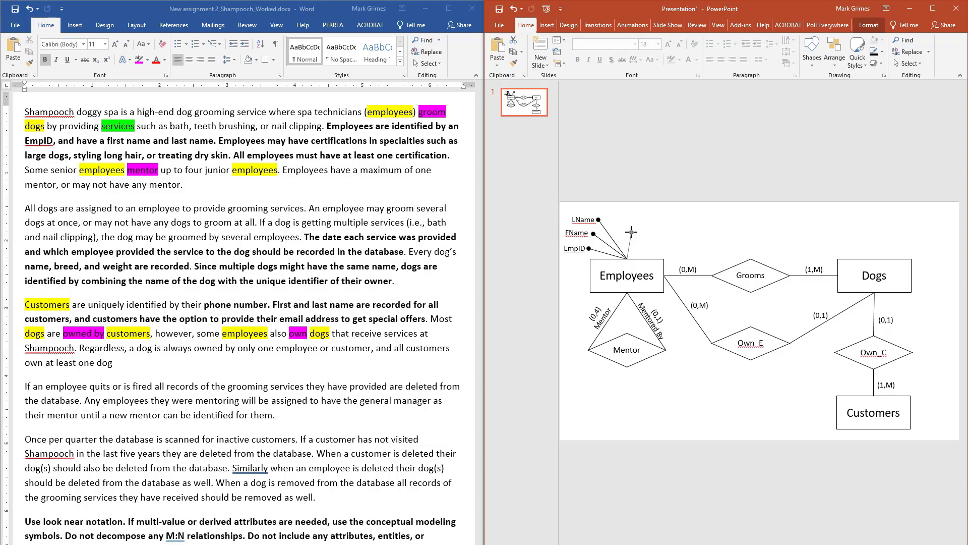
Step: Duplicate the LName label, place the copy to the right of the new line's dot, and change its text to "Certifications"
{"action": "left_click", "coordinate": [574, 217]}
{"action": "key", "text": "ctrl+c"}
{"action": "key", "text": "ctrl+v"}
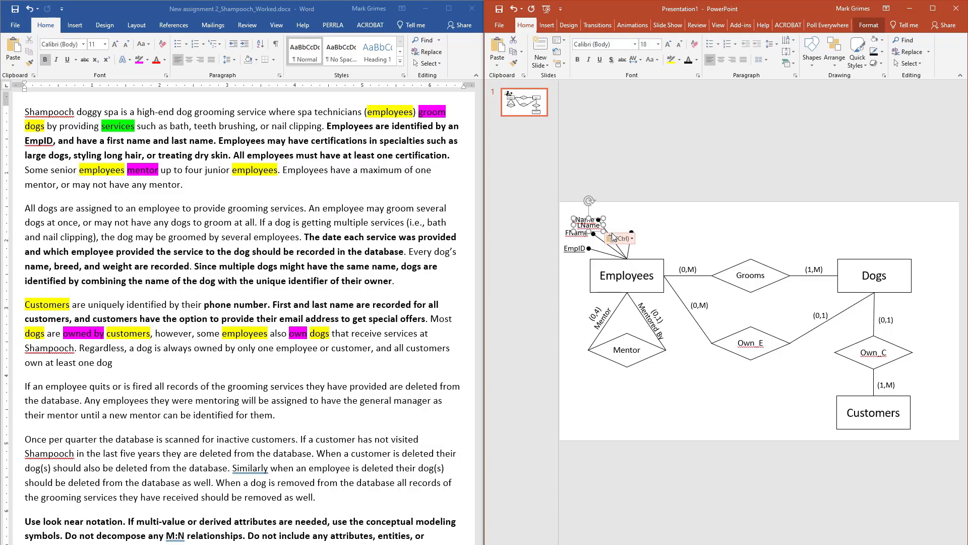
{"action": "left_click_drag", "start_coordinate": [597, 231], "coordinate": [656, 237]}
{"action": "double_click", "coordinate": [656, 236]}
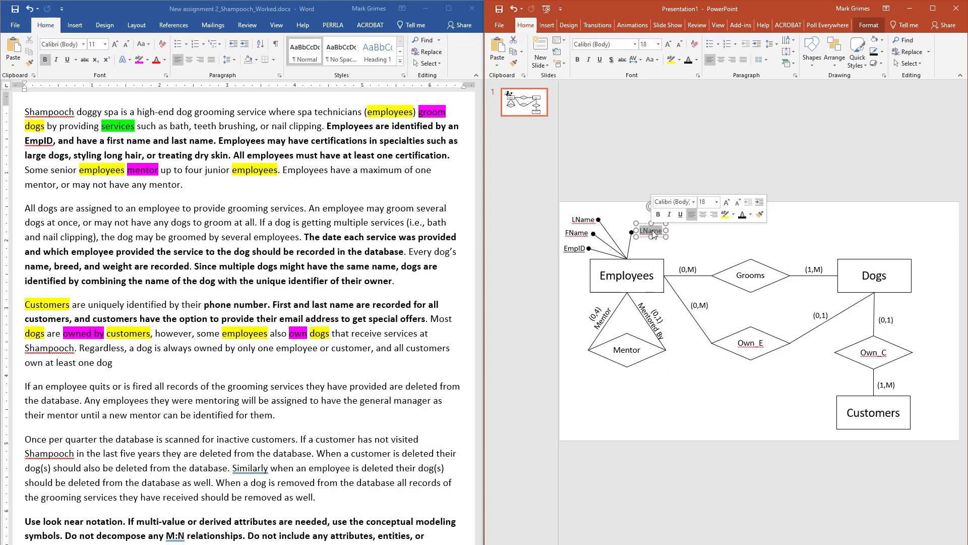
{"action": "type", "text": "Certifications"}
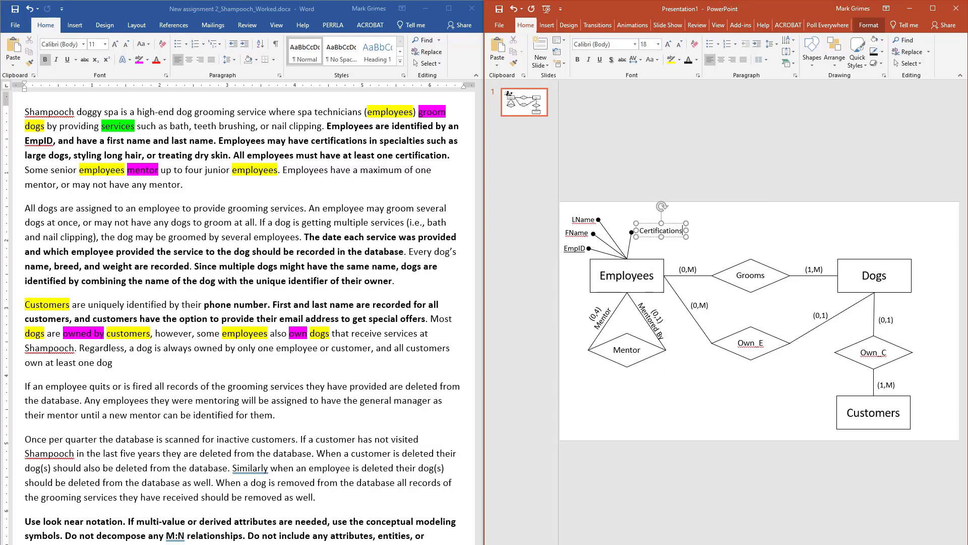
{"action": "left_click", "coordinate": [745, 235]}
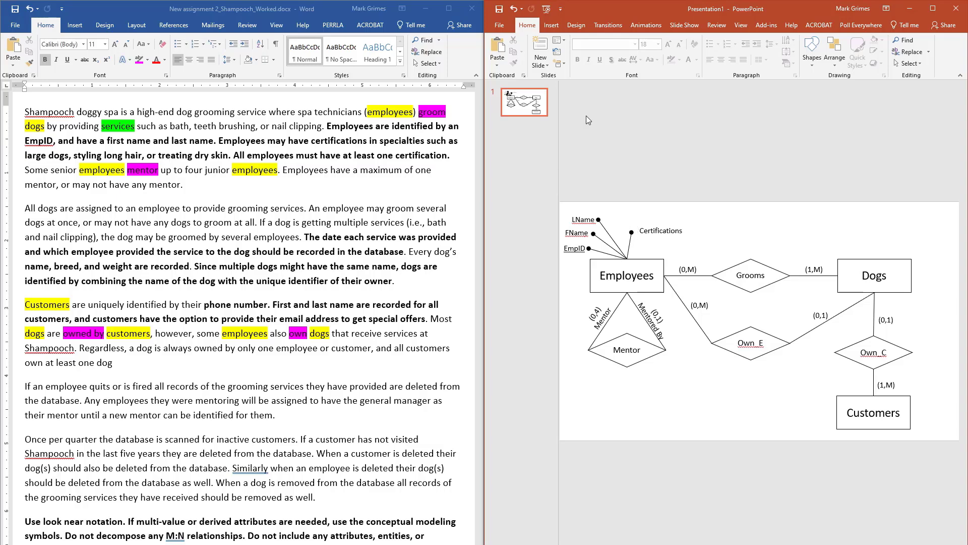
Step: Draw a circle about 0.34" across over the dot of the Certifications line and nudge it until it is centred
{"action": "left_click", "coordinate": [552, 25]}
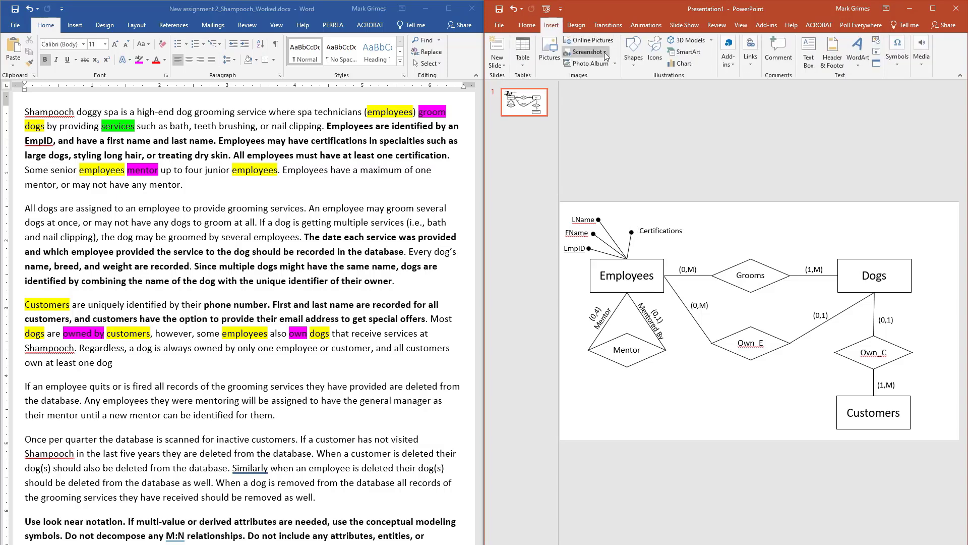
{"action": "left_click", "coordinate": [634, 53]}
{"action": "left_click", "coordinate": [676, 89]}
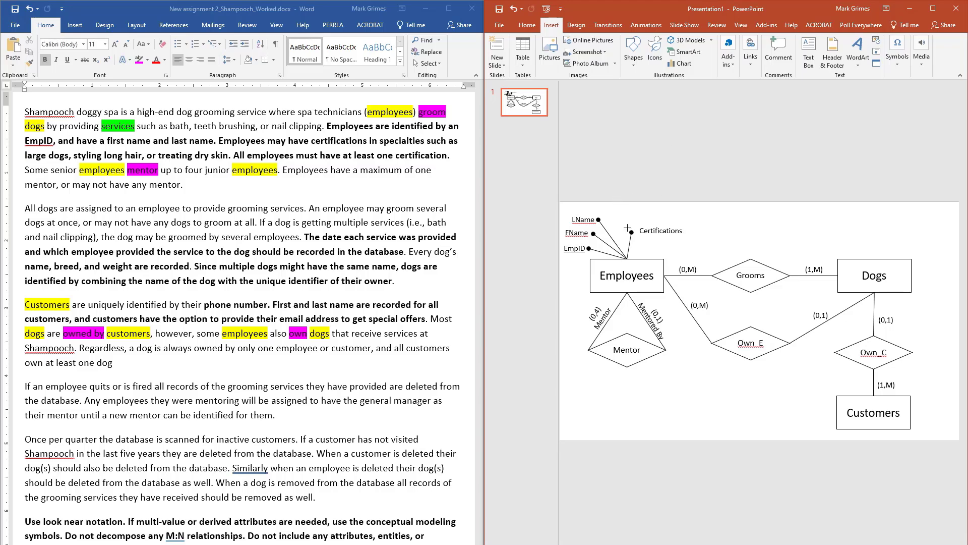
{"action": "left_click_drag", "start_coordinate": [628, 227], "coordinate": [638, 237]}
{"action": "key", "text": "ctrl+Down"}
{"action": "key", "text": "ctrl+Down"}
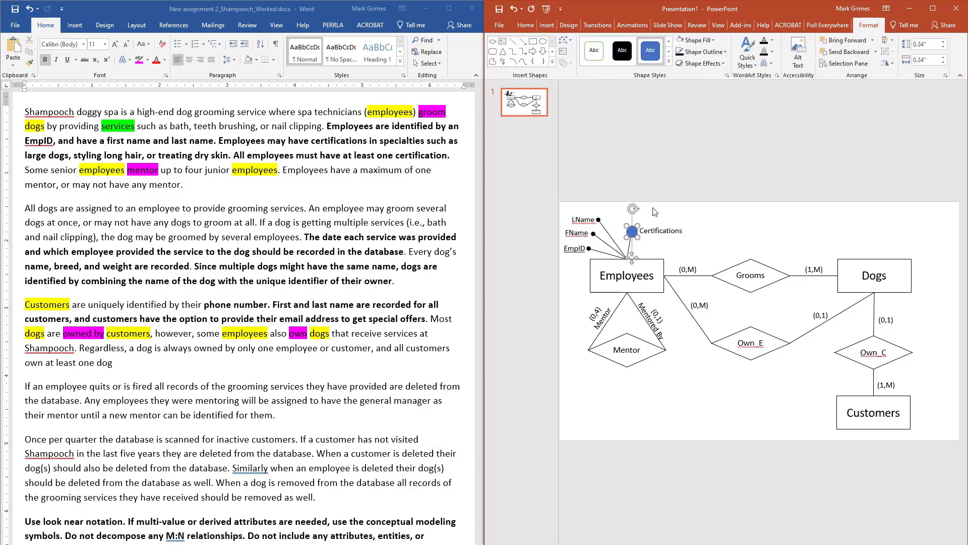
{"action": "key", "text": "ctrl+Left"}
{"action": "key", "text": "ctrl+Left"}
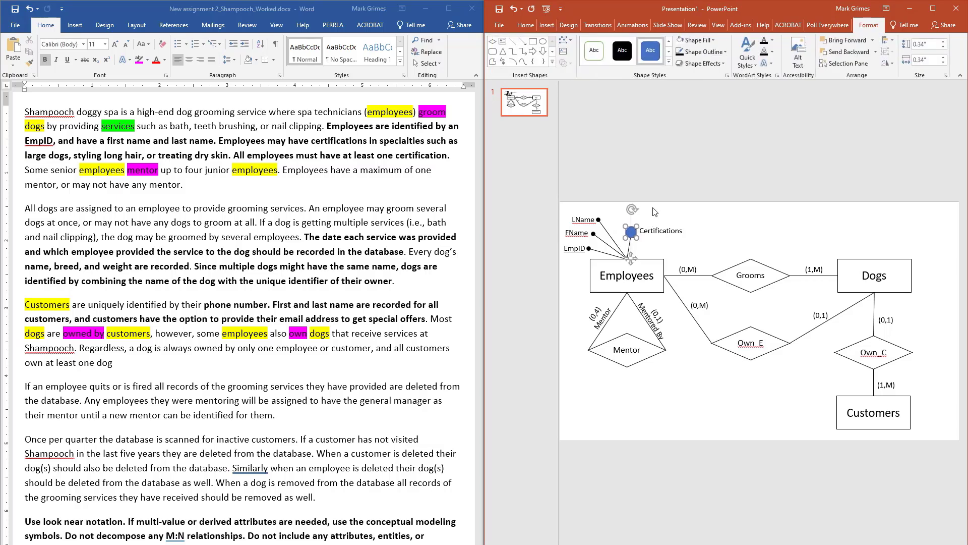
Step: Set the circle around the Certifications dot to no fill, keeping its outline
{"action": "left_click", "coordinate": [710, 42]}
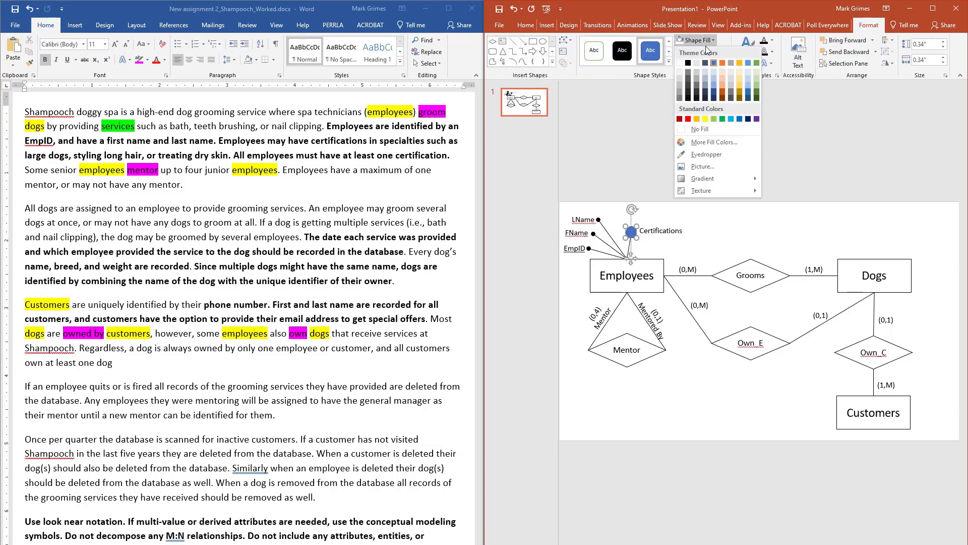
{"action": "left_click", "coordinate": [705, 129]}
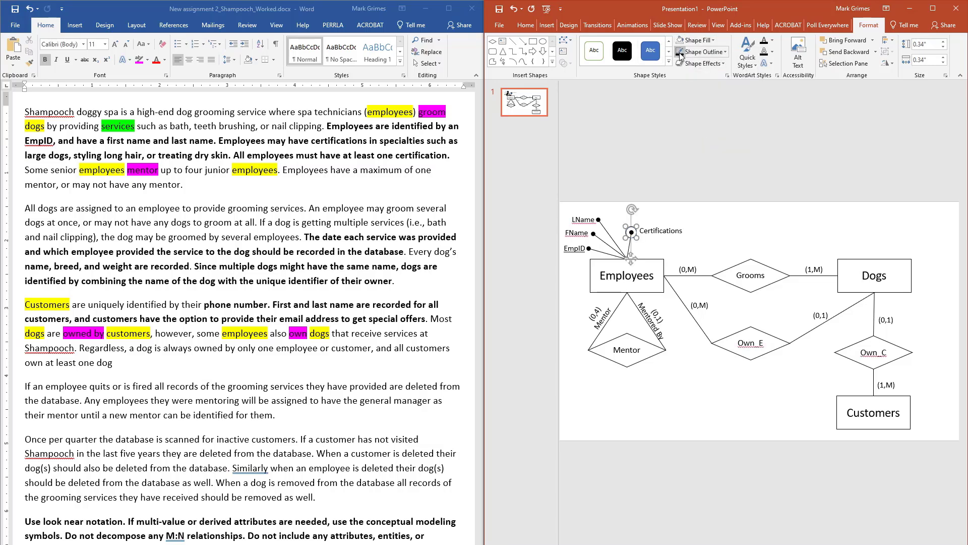
{"action": "left_click", "coordinate": [661, 150]}
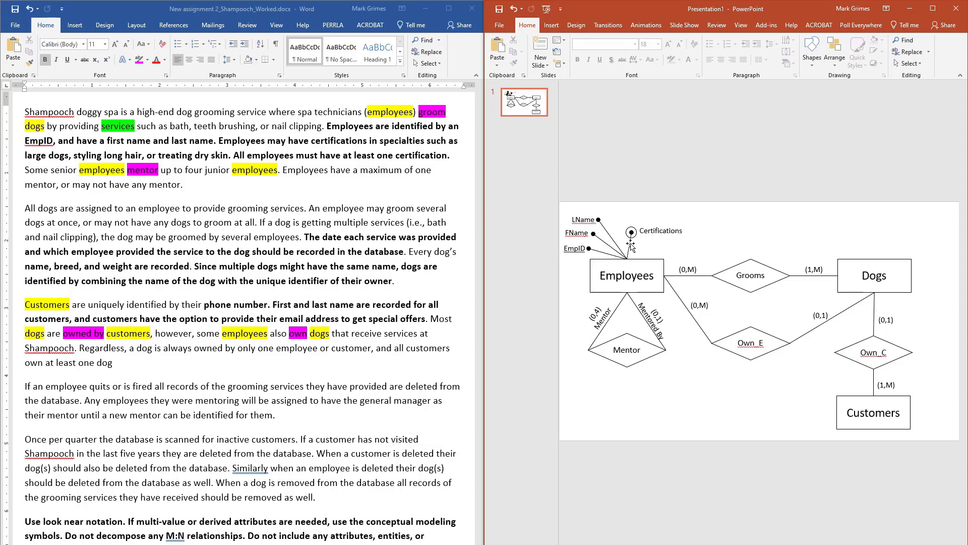
Step: Review the assignment's passages on mentoring, assigning dogs to employees, and recording the date of each service
{"action": "left_click", "coordinate": [30, 170]}
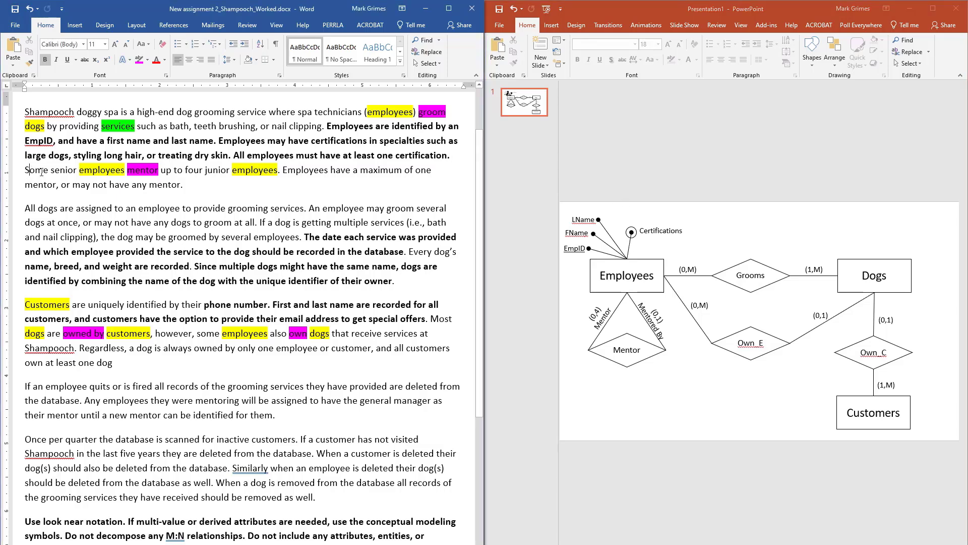
{"action": "left_click_drag", "start_coordinate": [42, 172], "coordinate": [192, 186]}
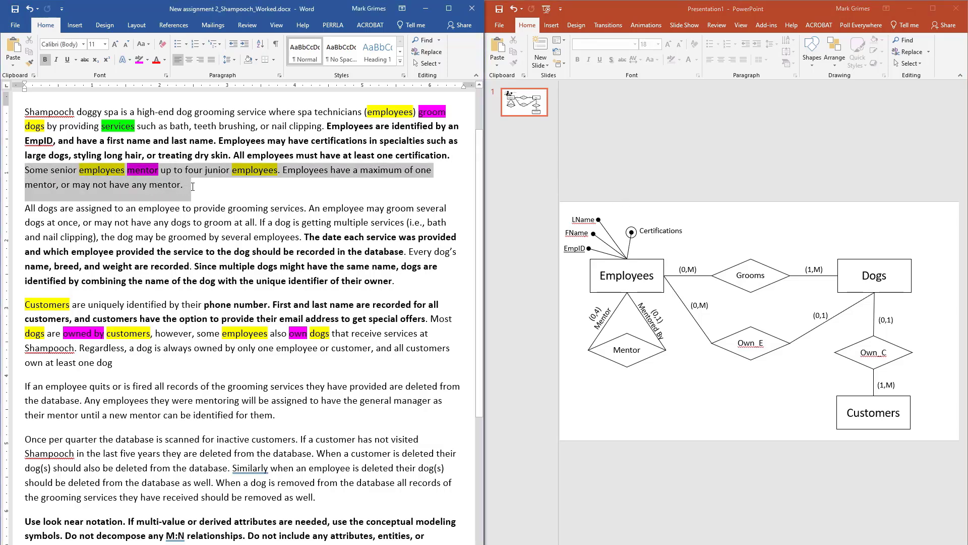
{"action": "left_click", "coordinate": [192, 194]}
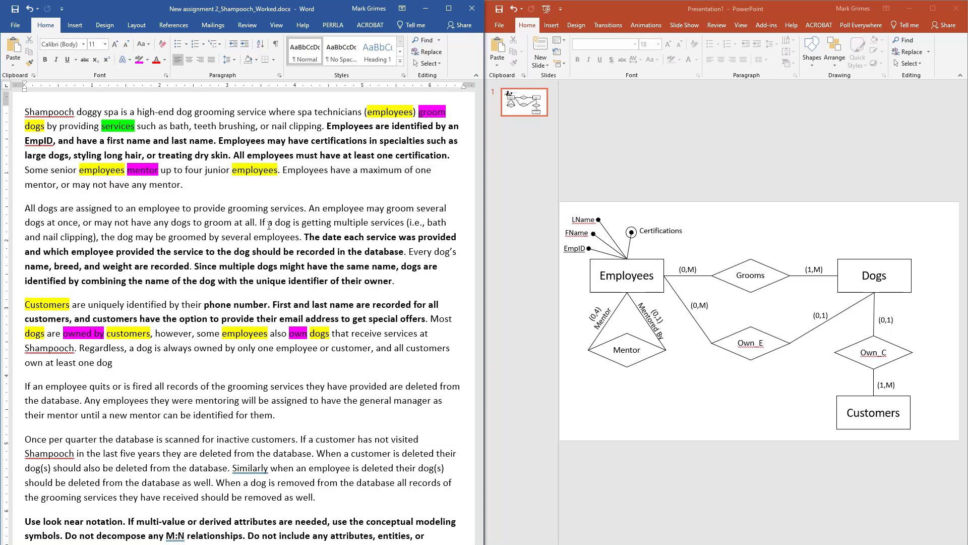
{"action": "left_click_drag", "start_coordinate": [26, 208], "coordinate": [239, 223]}
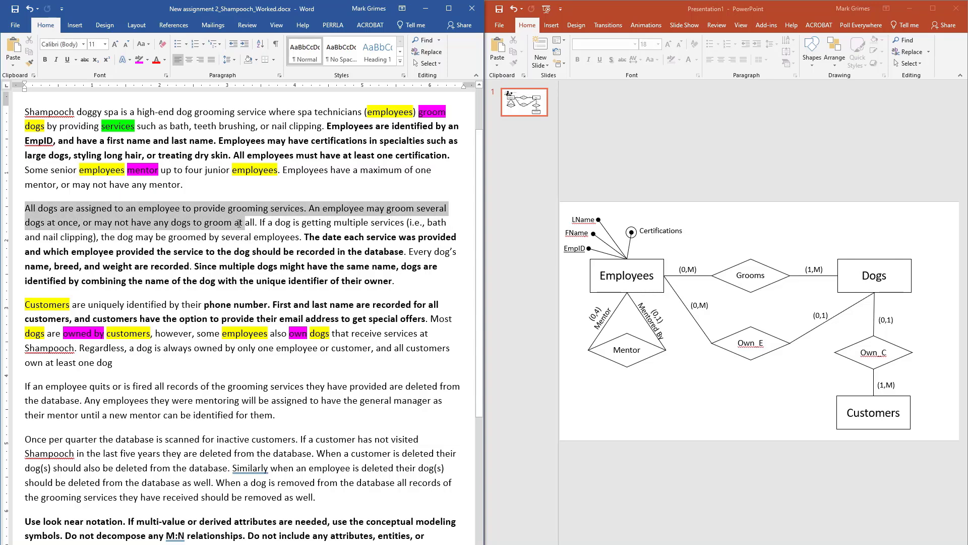
{"action": "left_click", "coordinate": [303, 237]}
{"action": "left_click_drag", "start_coordinate": [308, 237], "coordinate": [386, 244]}
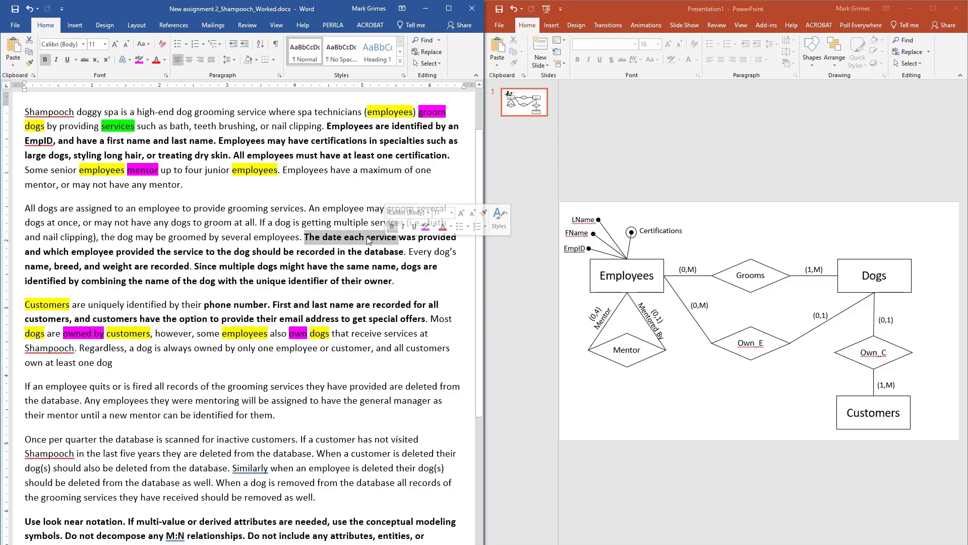
{"action": "left_click", "coordinate": [360, 236]}
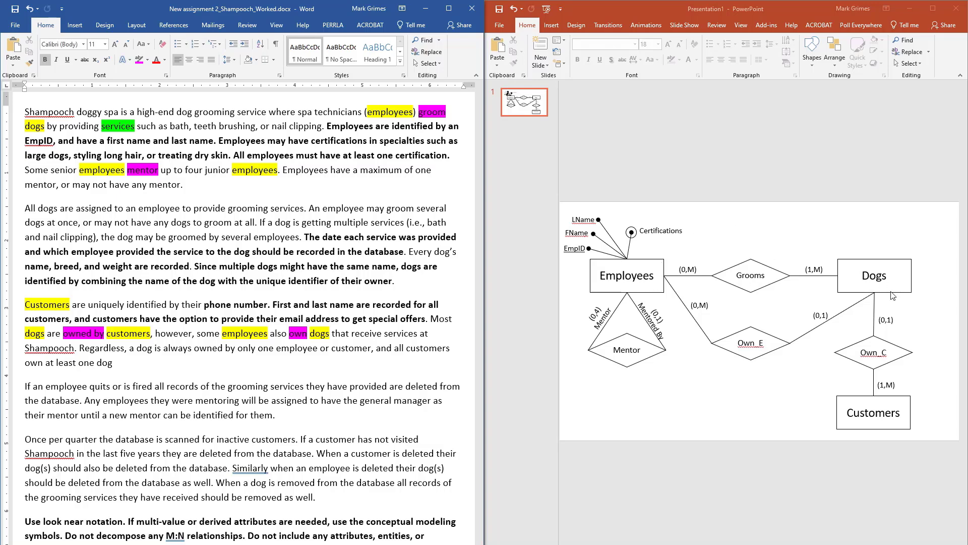
Step: Duplicate the EmpID line, attaching the copy to the top of the Grooms diamond with its dotted end up and to the left
{"action": "left_click", "coordinate": [601, 258]}
{"action": "left_click", "coordinate": [598, 253]}
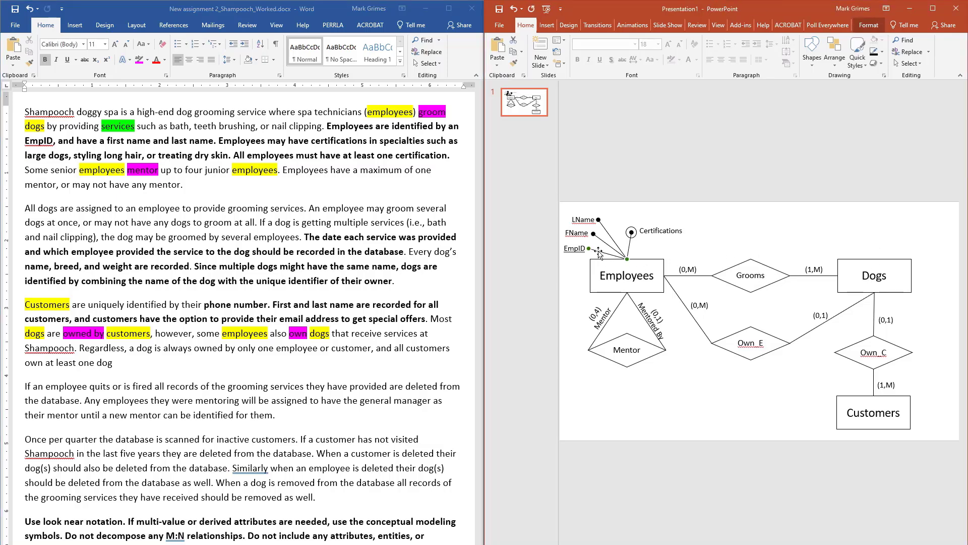
{"action": "left_click_drag", "start_coordinate": [598, 253], "coordinate": [732, 242]}
Step: Duplicate the LName label, place the copy left of the dot above Grooms, and change its text to "Service"
{"action": "left_click", "coordinate": [565, 248]}
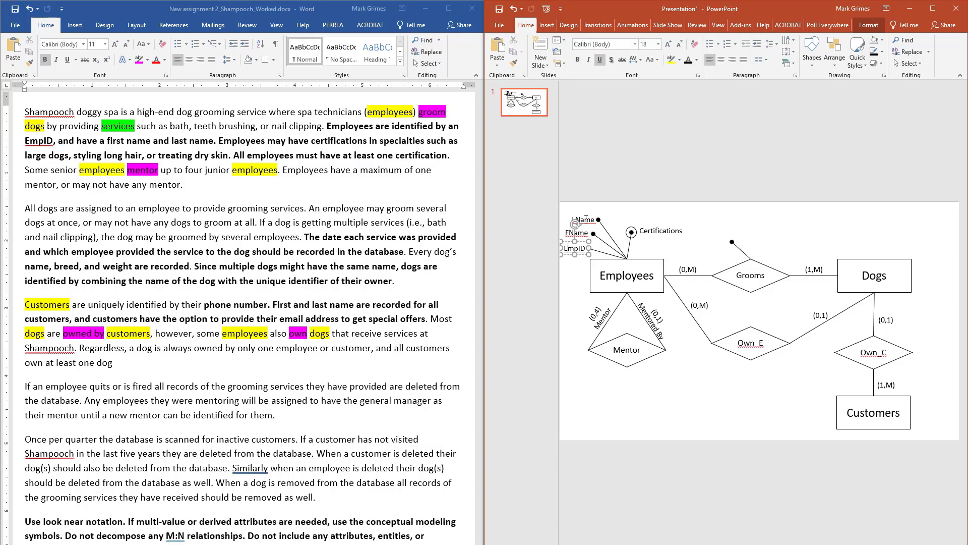
{"action": "left_click", "coordinate": [586, 219]}
{"action": "key", "text": "ctrl+c"}
{"action": "key", "text": "ctrl+v"}
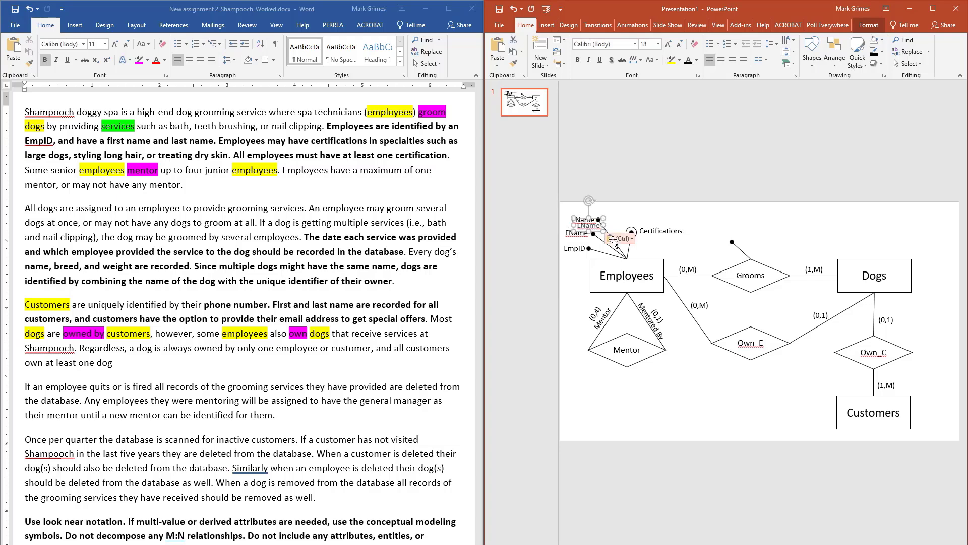
{"action": "left_click_drag", "start_coordinate": [597, 232], "coordinate": [717, 244]}
{"action": "double_click", "coordinate": [716, 244]}
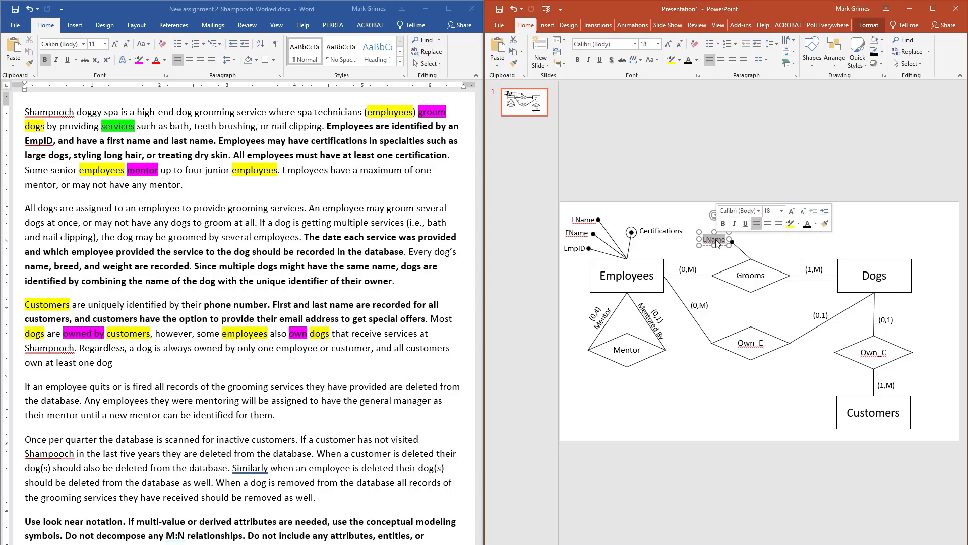
{"action": "type", "text": "Service"}
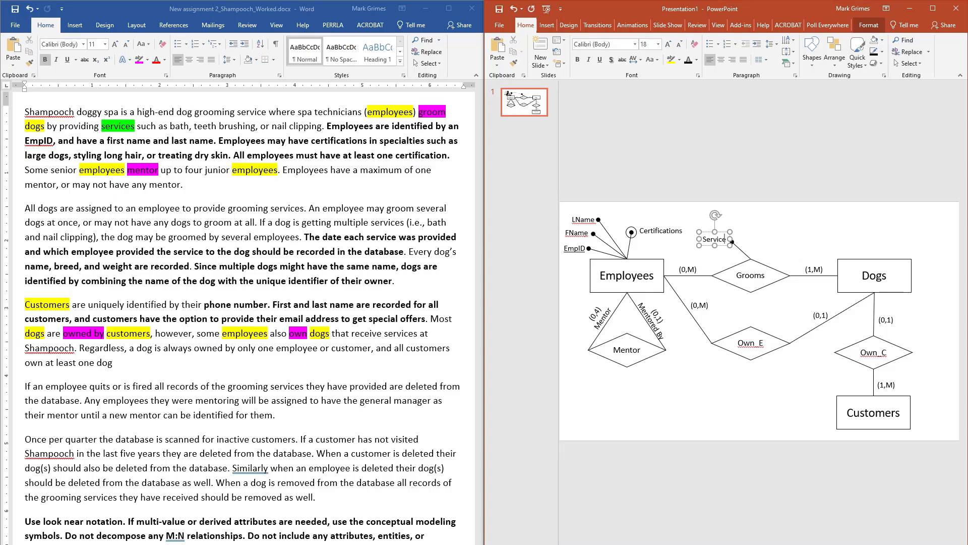
{"action": "left_click", "coordinate": [770, 239]}
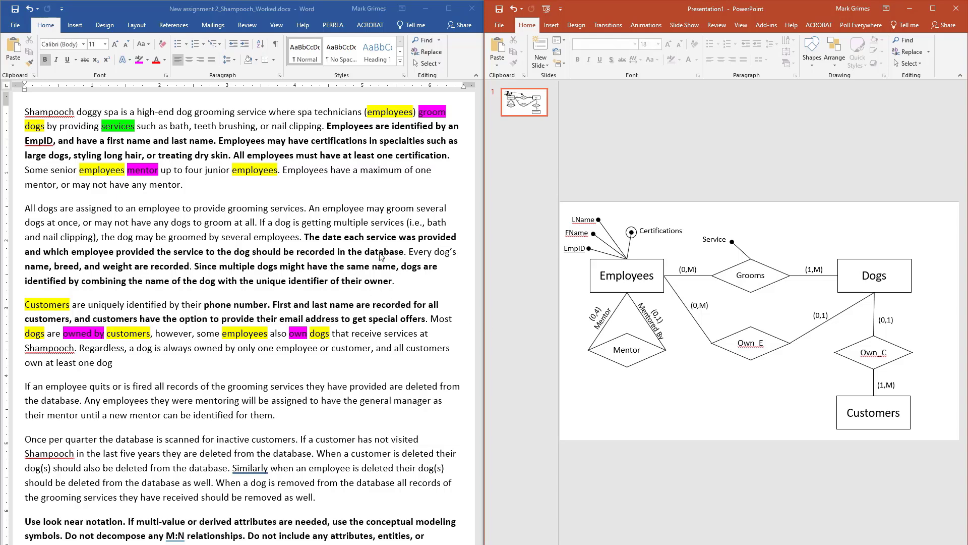
Step: Duplicate the Service line and label, standing the copied line nearly upright on top of Grooms with the copied label right of its dot
{"action": "left_click", "coordinate": [736, 246]}
{"action": "key", "text": "ctrl+v"}
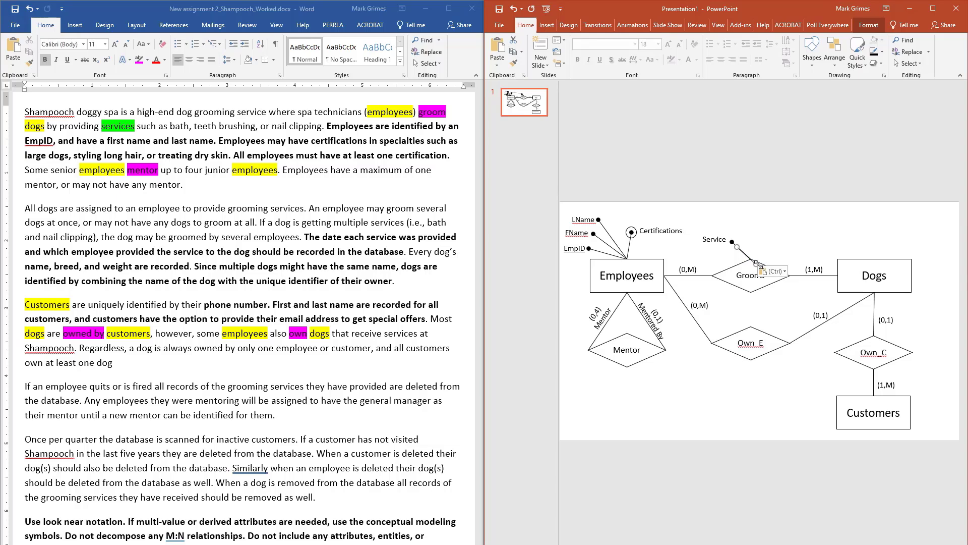
{"action": "mouse_move", "coordinate": [747, 259]}
{"action": "left_mouse_down"}
{"action": "mouse_move", "coordinate": [739, 250]}
{"action": "mouse_move", "coordinate": [755, 243]}
{"action": "left_mouse_up"}
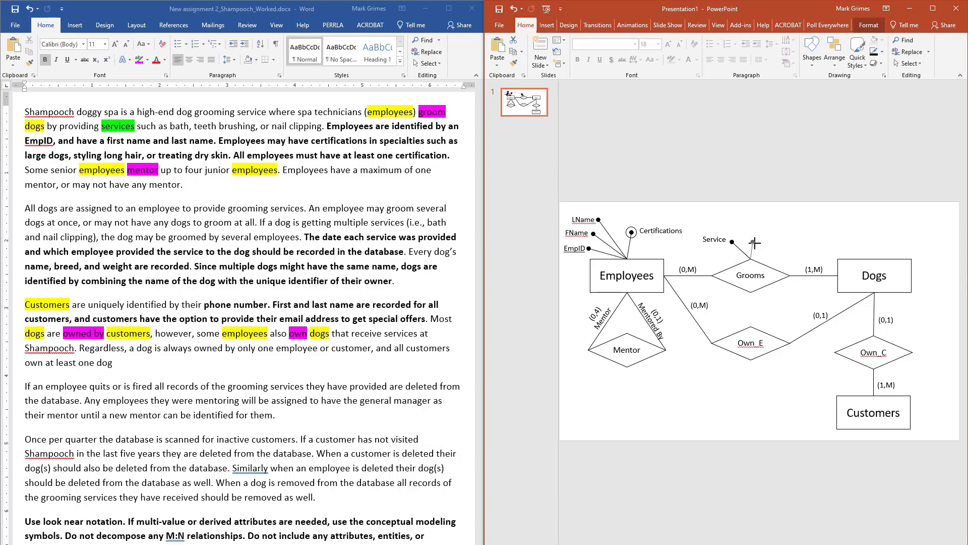
{"action": "left_click", "coordinate": [728, 243]}
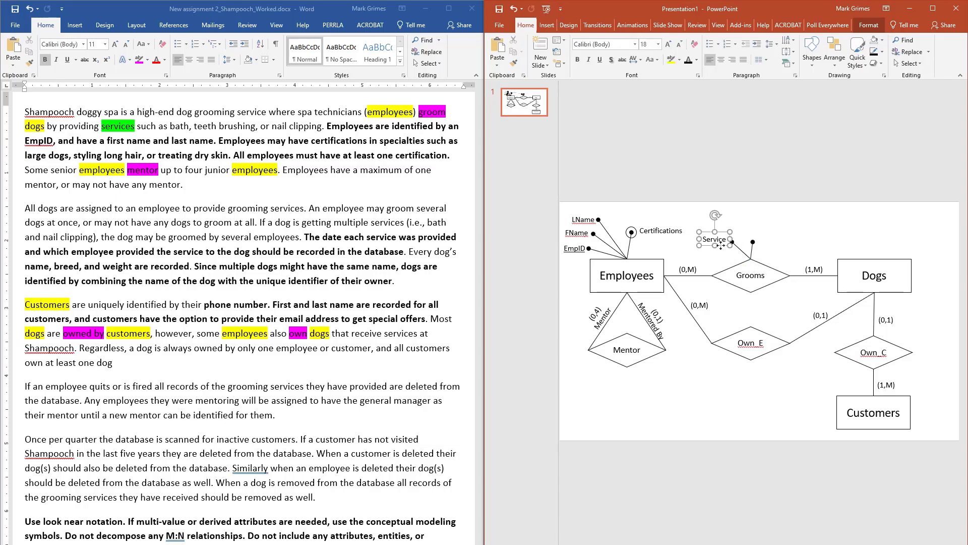
{"action": "left_click_drag", "start_coordinate": [724, 250], "coordinate": [770, 242]}
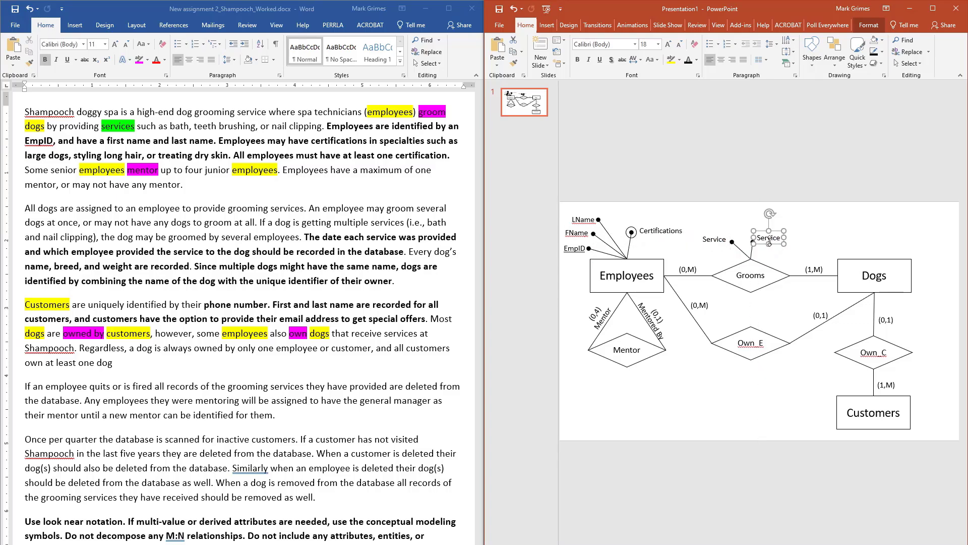
Step: Change the text of the copied Service label above the Grooms diamond to "Date"
{"action": "double_click", "coordinate": [768, 241]}
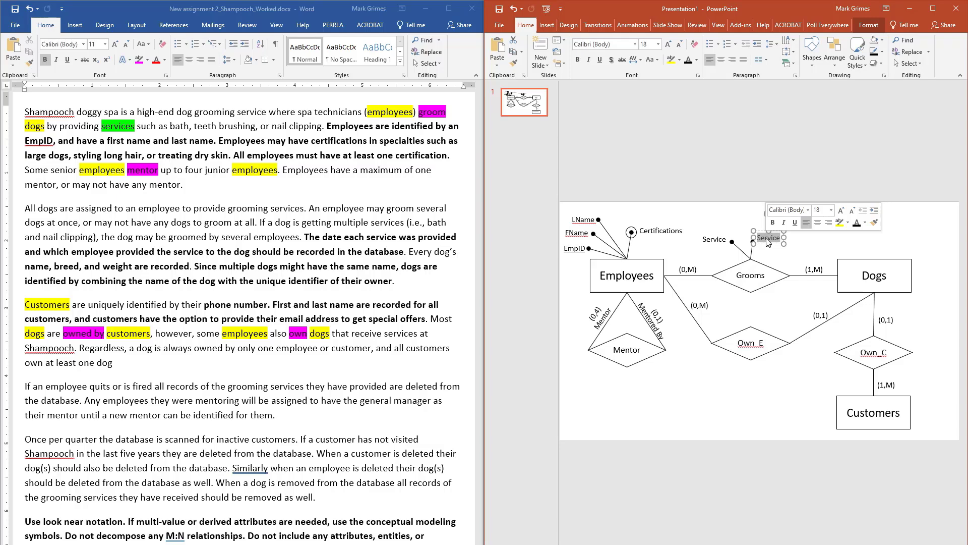
{"action": "type", "text": "Date"}
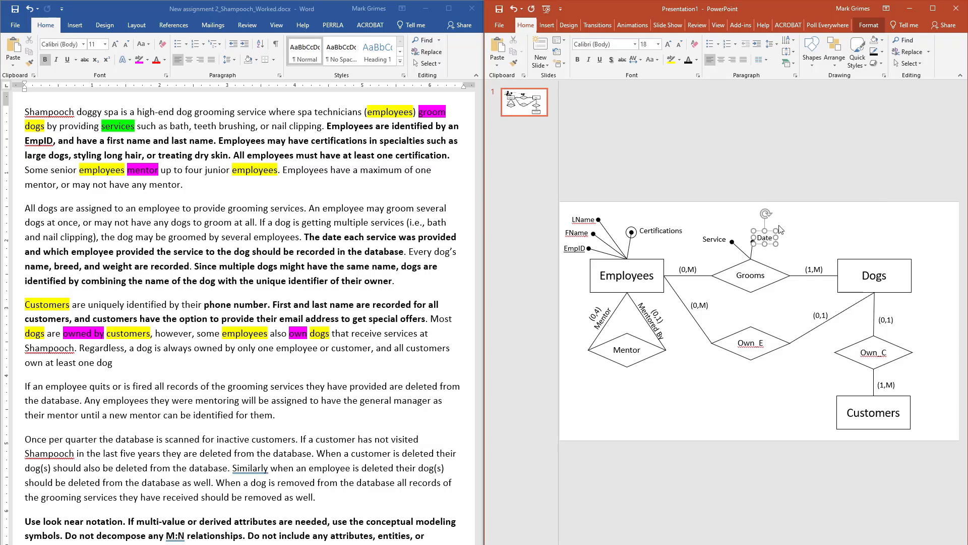
{"action": "left_click", "coordinate": [827, 217]}
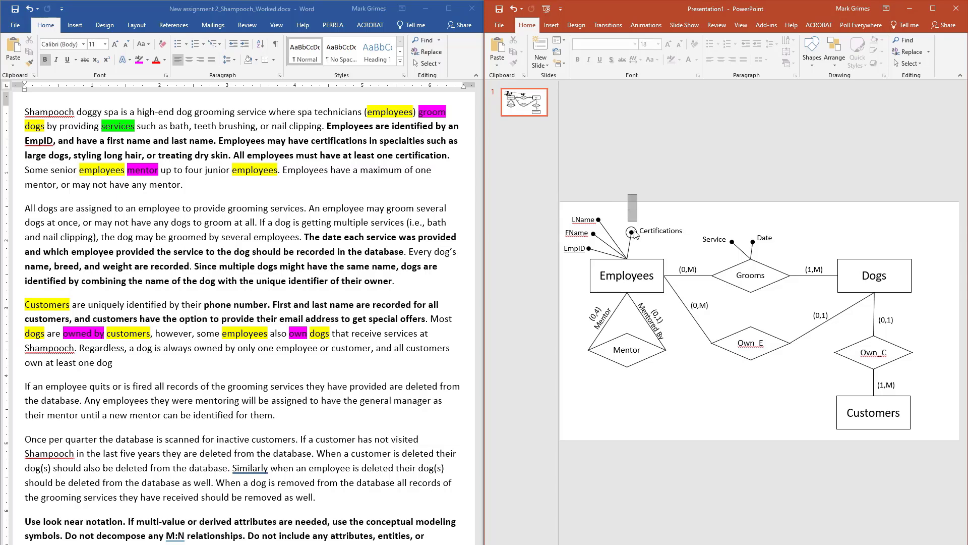
Step: Duplicate the LName, FName and EmpID labels with their lines, placing the copies above Dogs with the lines attached to its top edge
{"action": "left_click_drag", "start_coordinate": [634, 233], "coordinate": [572, 280]}
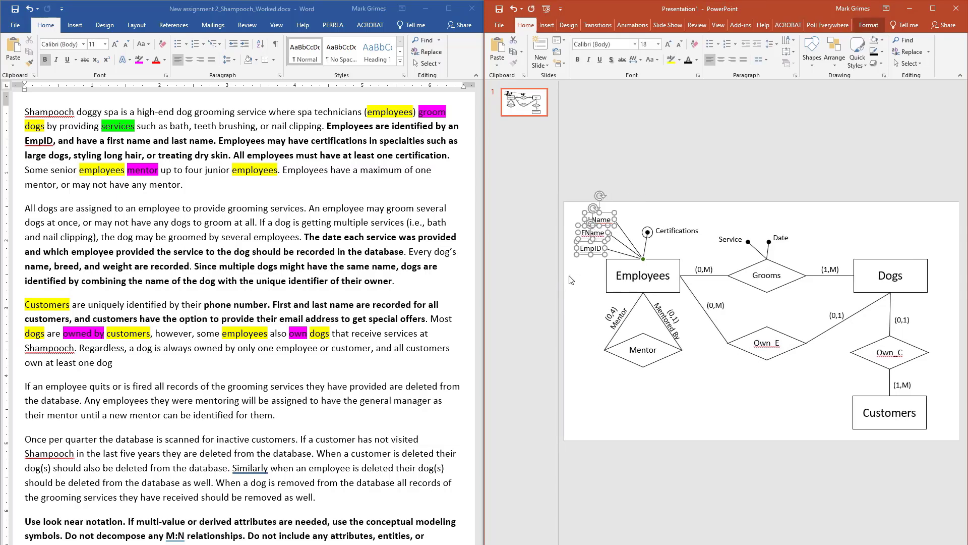
{"action": "key", "text": "ctrl+v"}
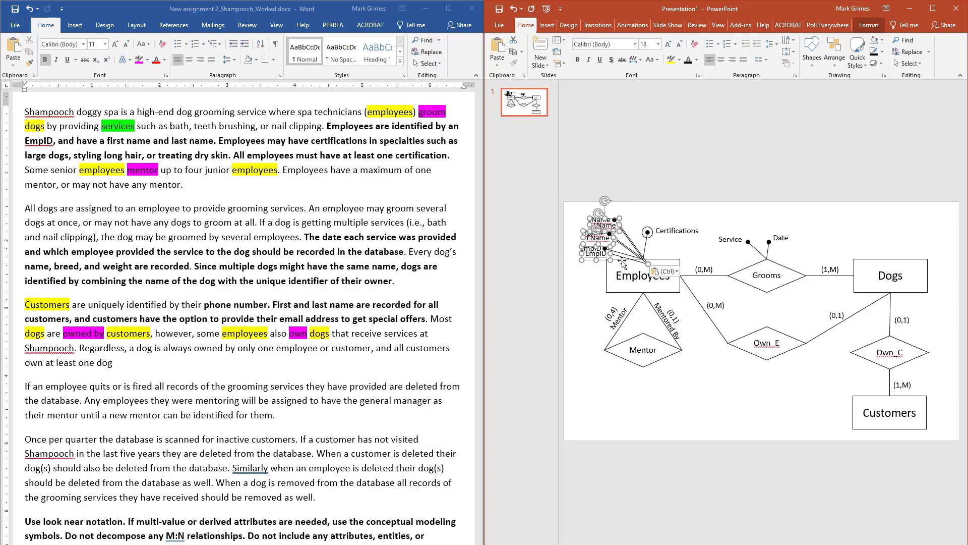
{"action": "left_click_drag", "start_coordinate": [590, 260], "coordinate": [835, 250]}
{"action": "left_click", "coordinate": [894, 253]}
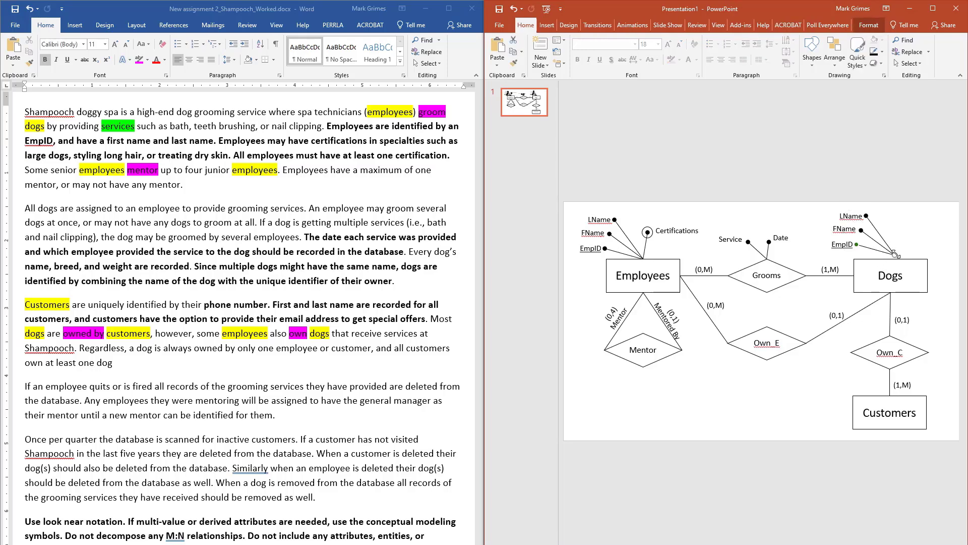
{"action": "left_click_drag", "start_coordinate": [896, 254], "coordinate": [891, 259]}
{"action": "left_click", "coordinate": [890, 247]}
{"action": "left_click", "coordinate": [893, 253]}
Step: Change the copied LName label above Dogs to "Name" and the copied FName label to "Breed"
{"action": "double_click", "coordinate": [851, 219]}
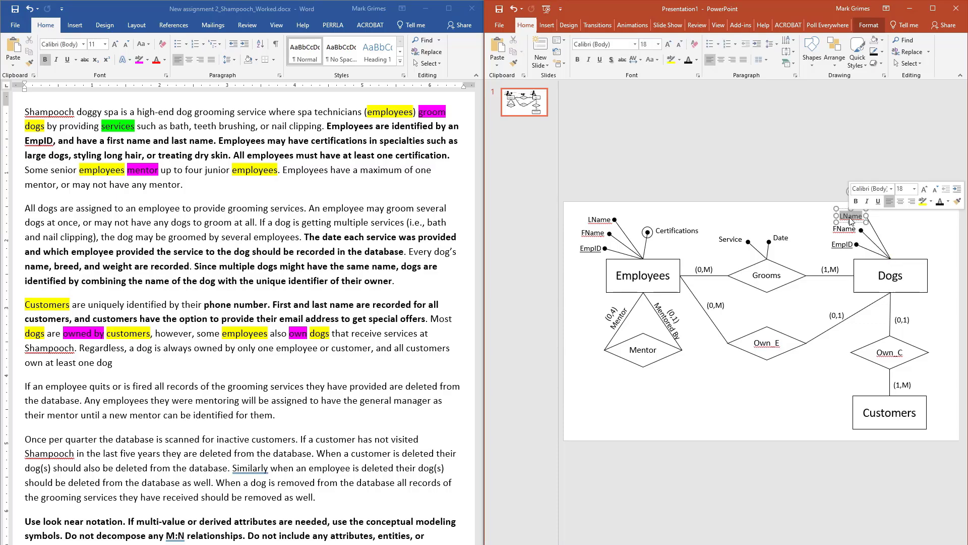
{"action": "type", "text": "Name"}
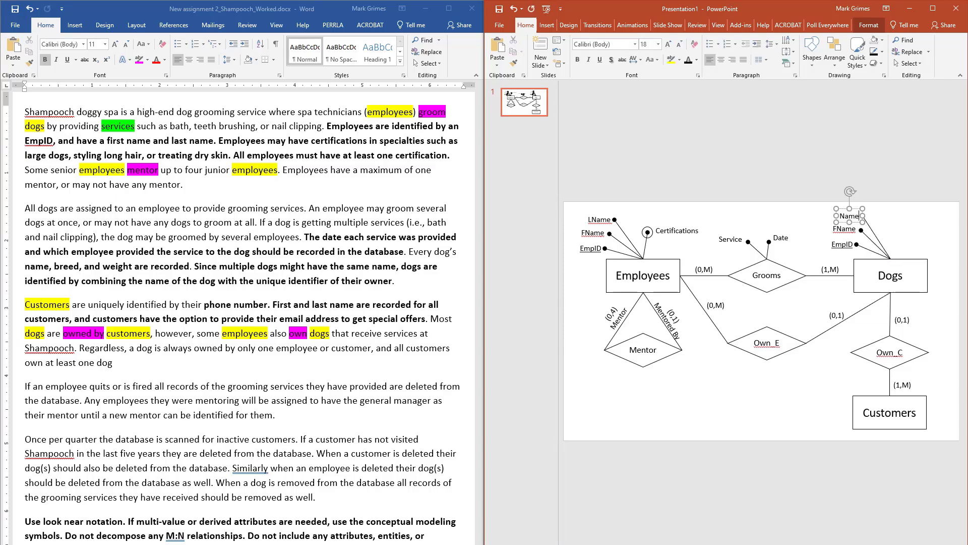
{"action": "double_click", "coordinate": [845, 231]}
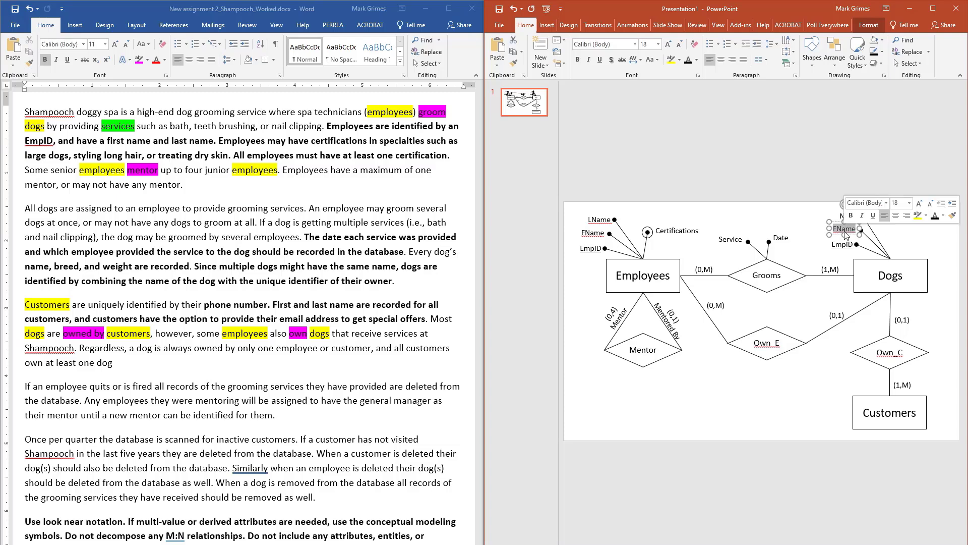
{"action": "type", "text": "Breed"}
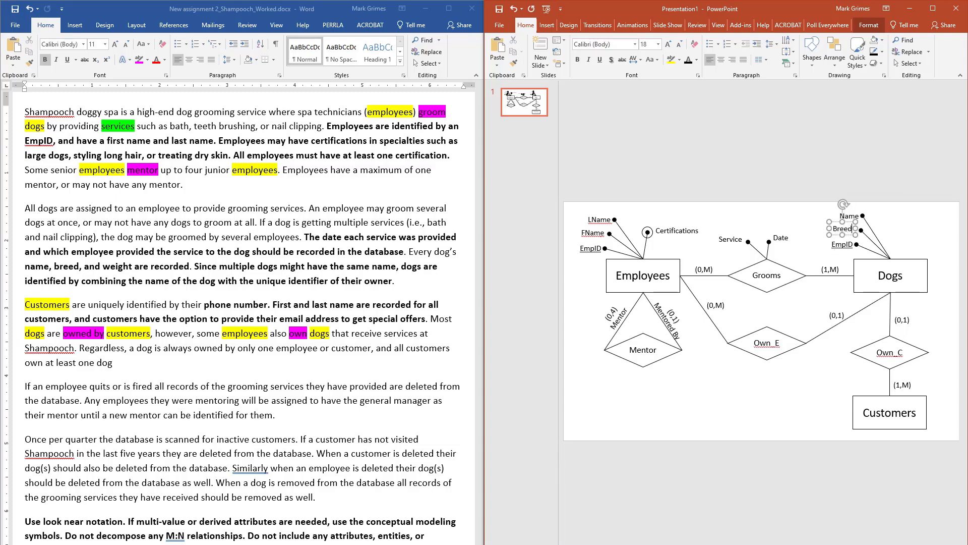
Step: Change the copied EmpID label above Dogs to "Weight" and remove its underline
{"action": "double_click", "coordinate": [841, 244]}
{"action": "type", "text": "W"}
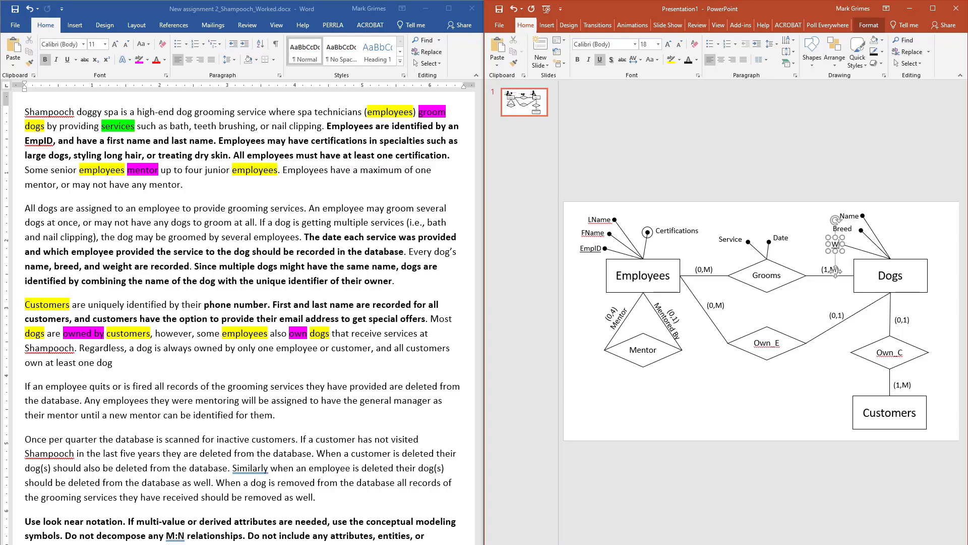
{"action": "type", "text": "eight"}
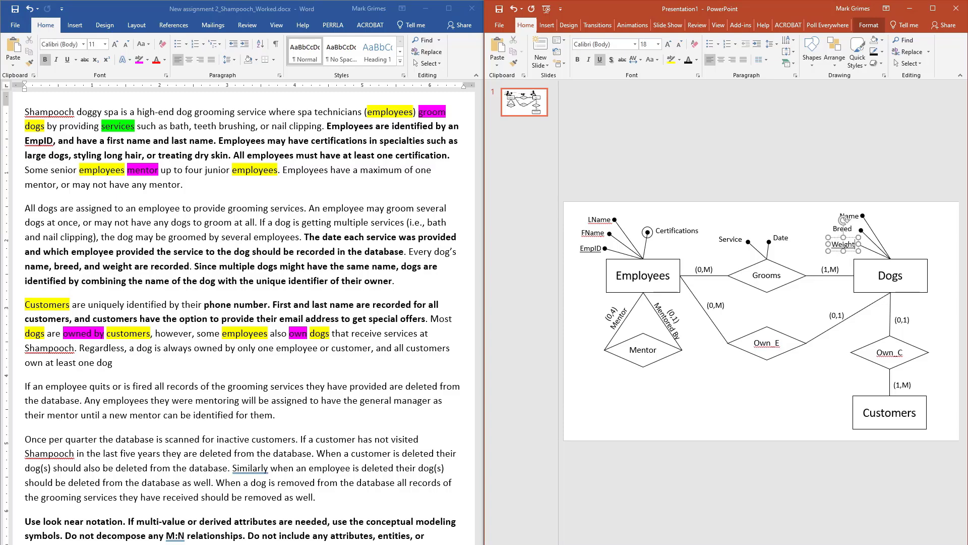
{"action": "left_click", "coordinate": [834, 172]}
{"action": "double_click", "coordinate": [841, 244]}
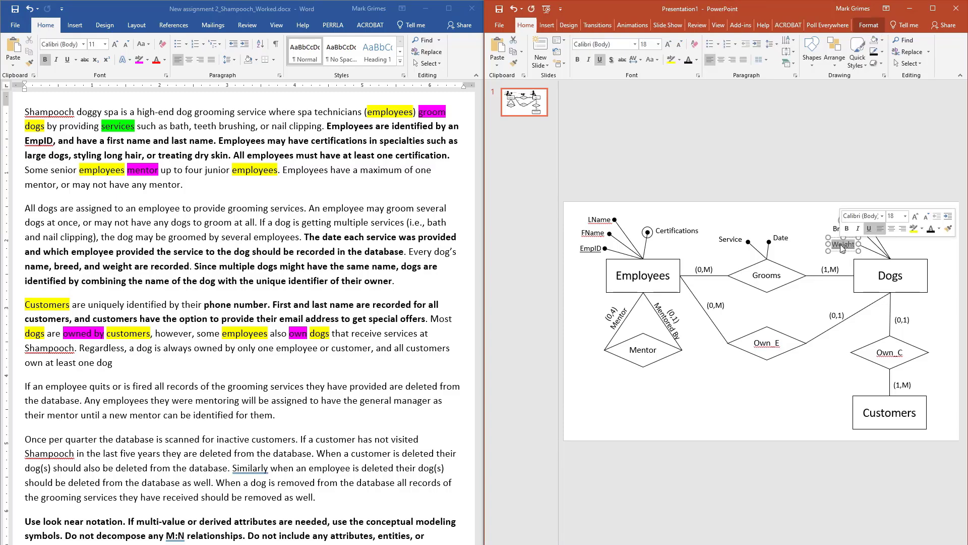
{"action": "left_click", "coordinate": [798, 184]}
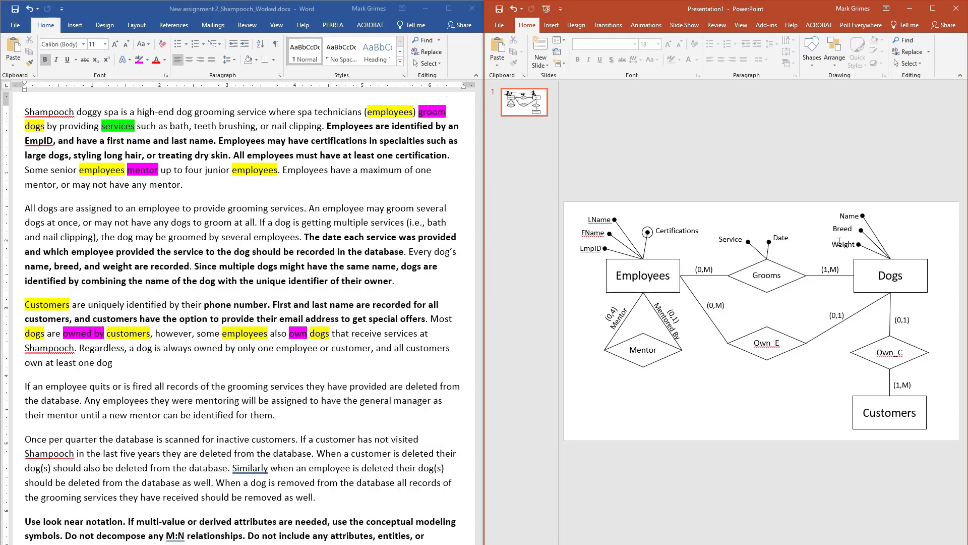
Step: Underline the Name label above Dogs
{"action": "double_click", "coordinate": [848, 216]}
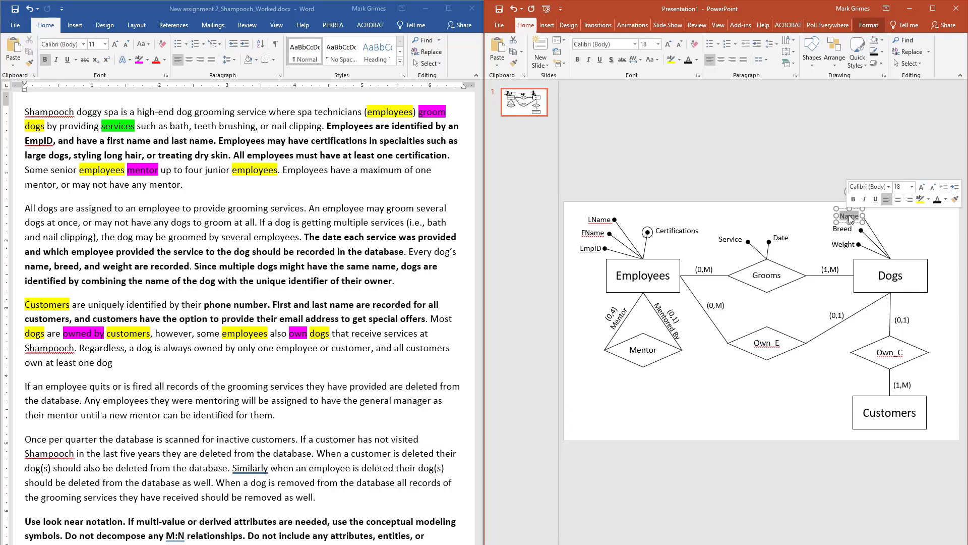
{"action": "key", "text": "ctrl+u"}
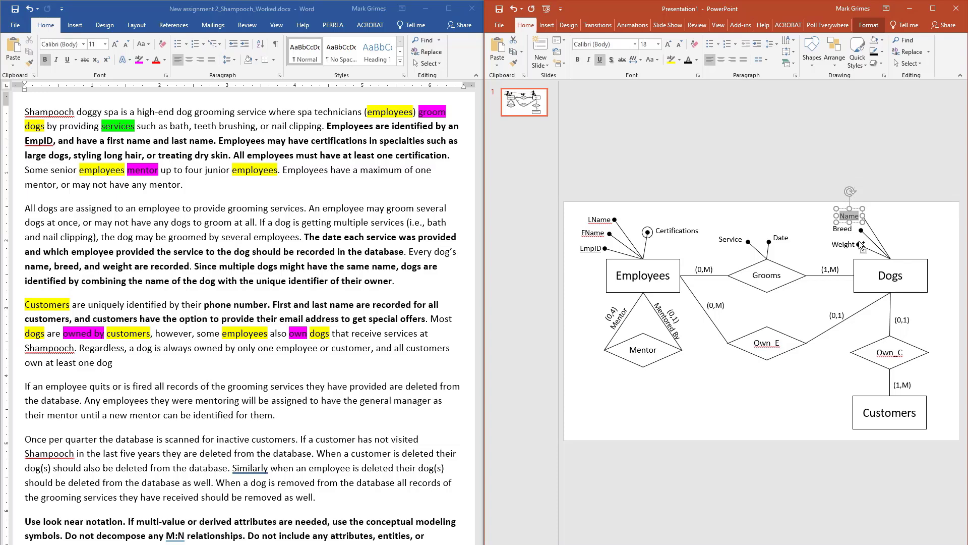
{"action": "left_click", "coordinate": [809, 212]}
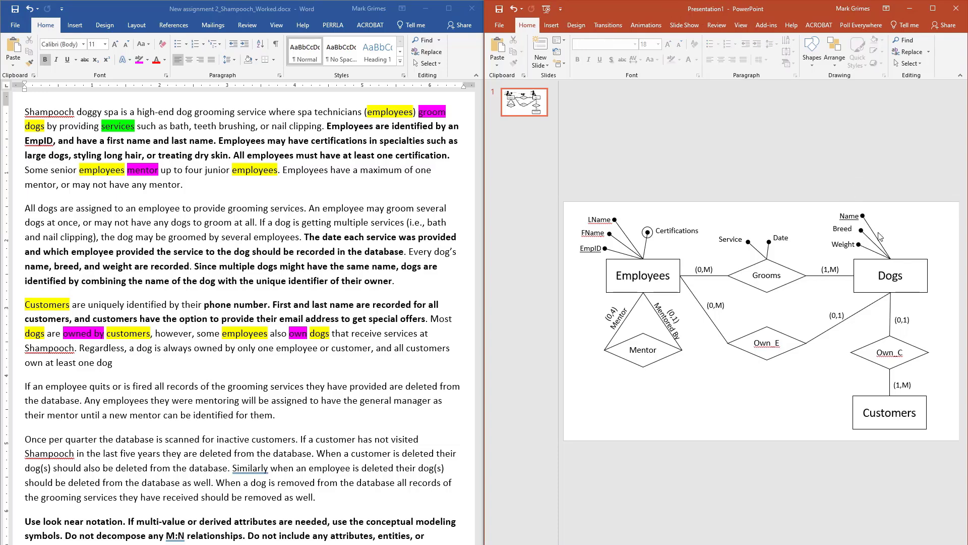
Step: Set the underline style of the Name label above Dogs to a thin line of long dashes
{"action": "double_click", "coordinate": [850, 217]}
{"action": "right_click", "coordinate": [850, 218]}
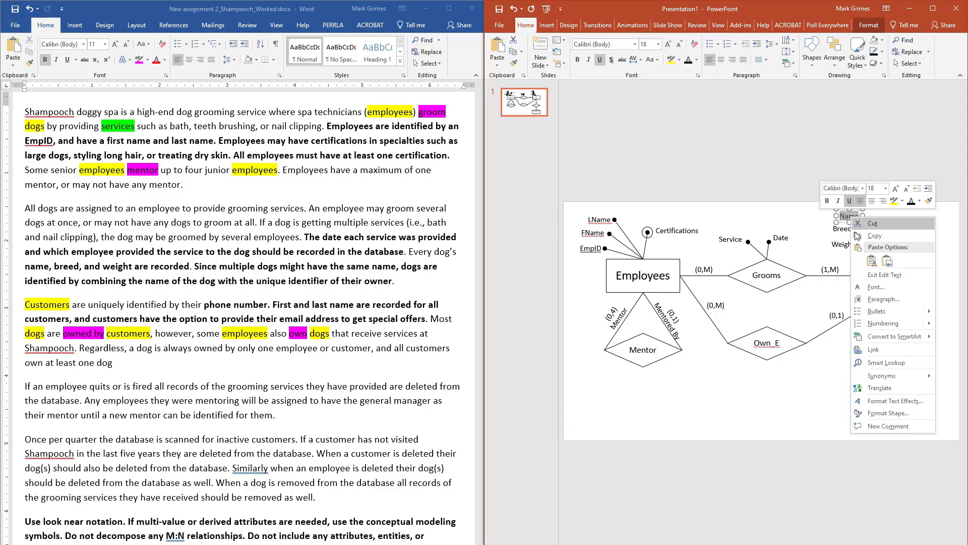
{"action": "left_click", "coordinate": [881, 288]}
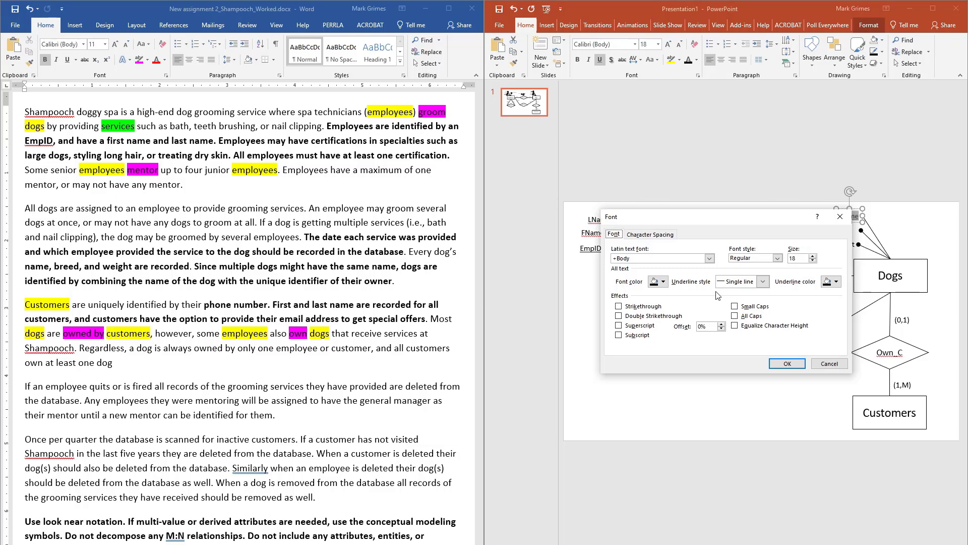
{"action": "left_click", "coordinate": [764, 283]}
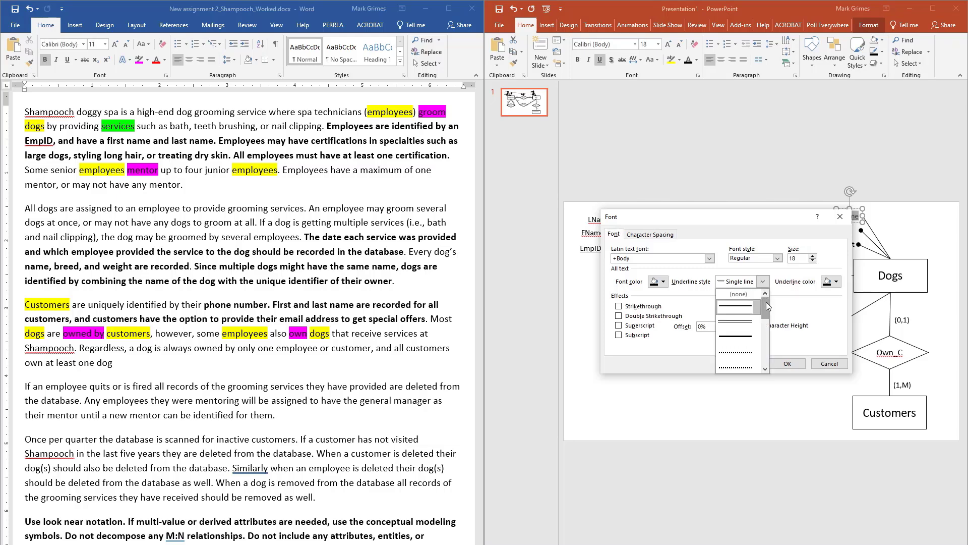
{"action": "left_click_drag", "start_coordinate": [766, 302], "coordinate": [768, 327]}
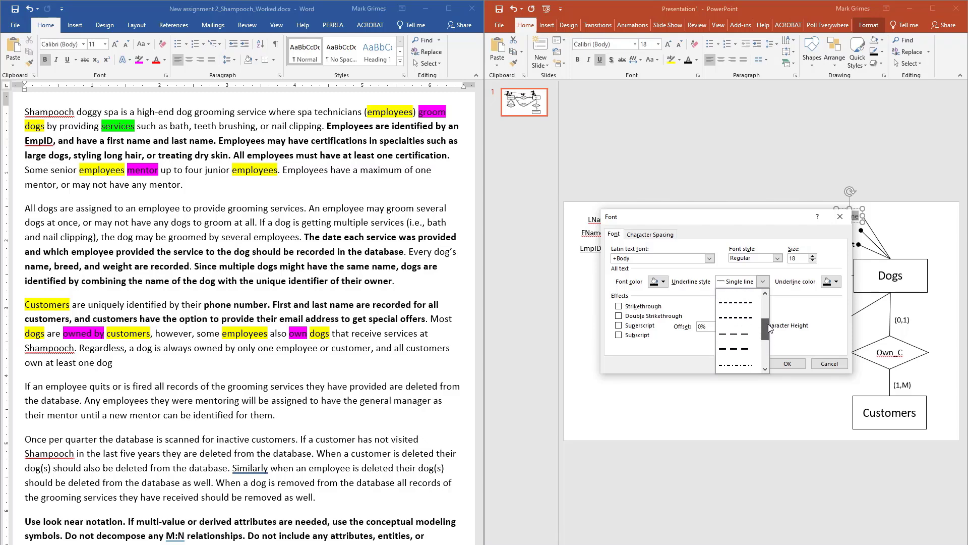
{"action": "left_click", "coordinate": [743, 339]}
{"action": "left_click", "coordinate": [788, 363]}
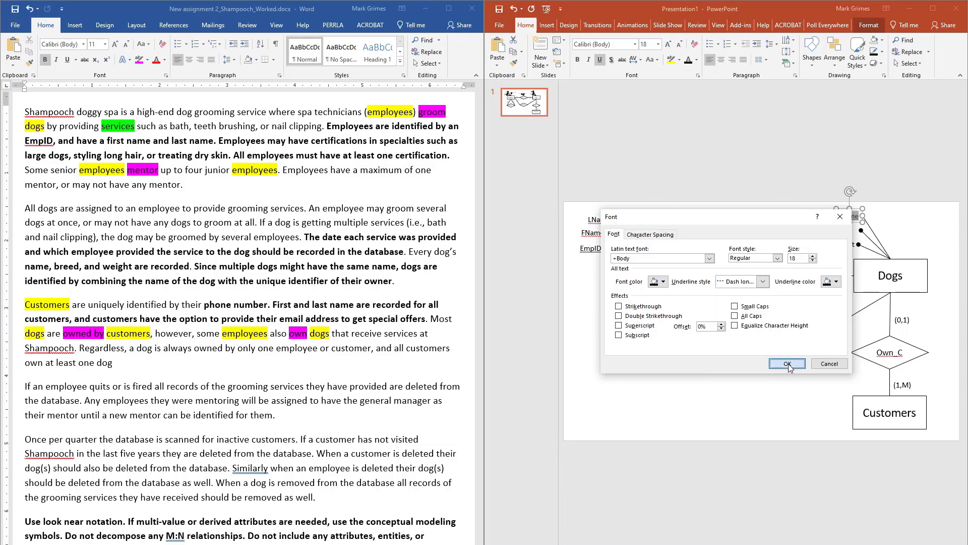
{"action": "left_click", "coordinate": [917, 209]}
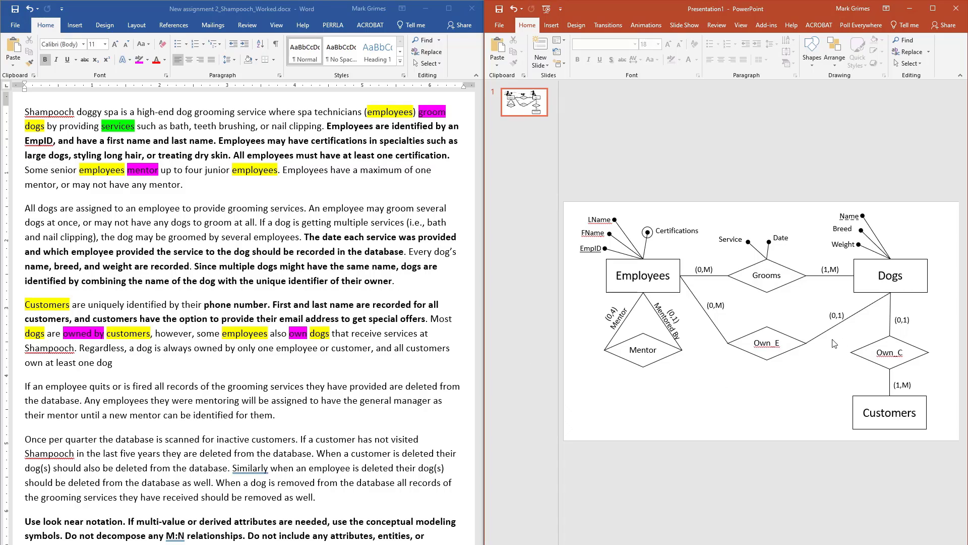
Step: Set the compound type of the Dogs box outline to Double
{"action": "left_click", "coordinate": [919, 262]}
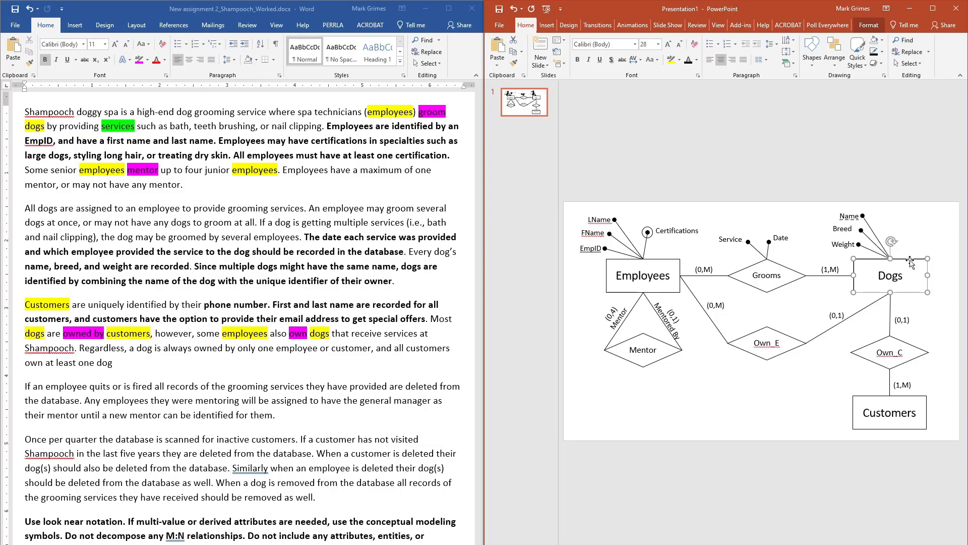
{"action": "right_click", "coordinate": [911, 263]}
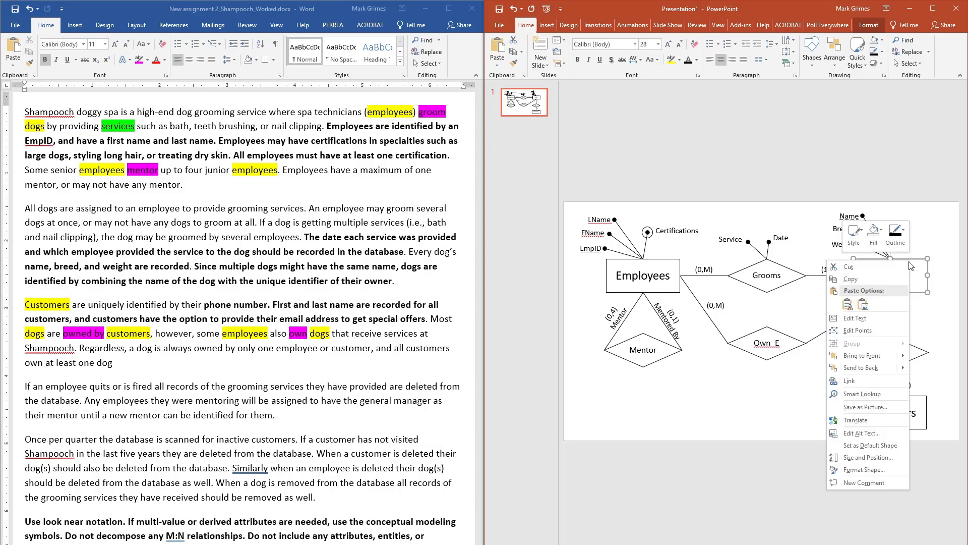
{"action": "left_click", "coordinate": [882, 476]}
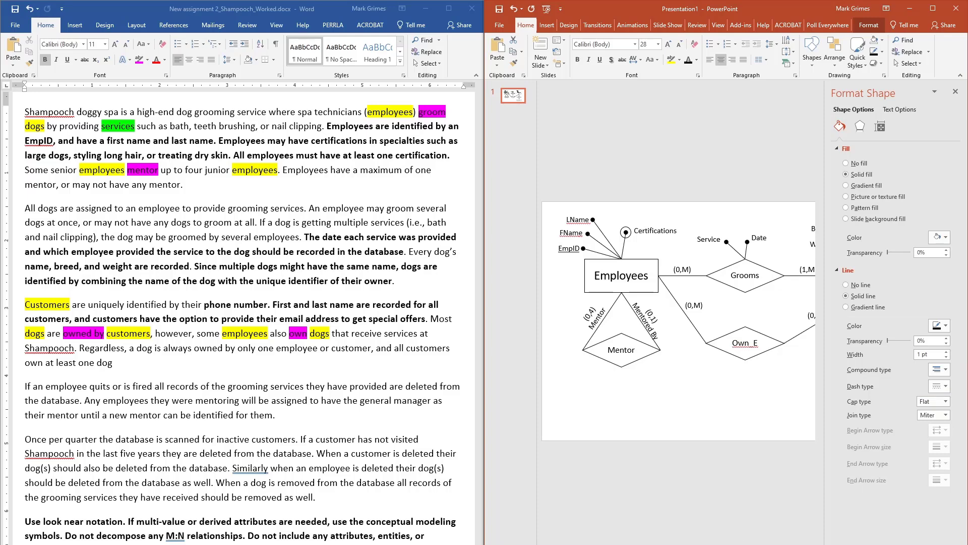
{"action": "scroll", "coordinate": [677, 320], "scroll_direction": "right", "scroll_amount": 3}
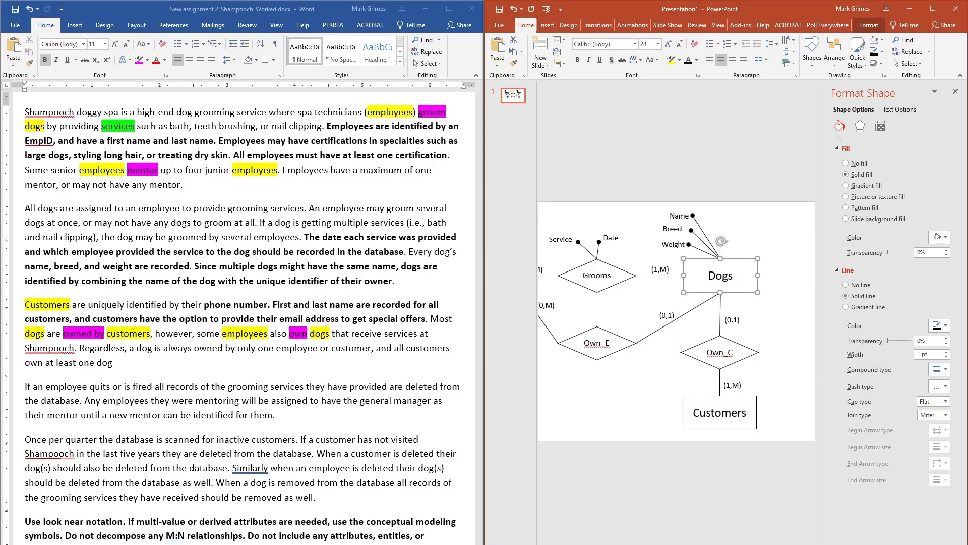
{"action": "left_click", "coordinate": [947, 371]}
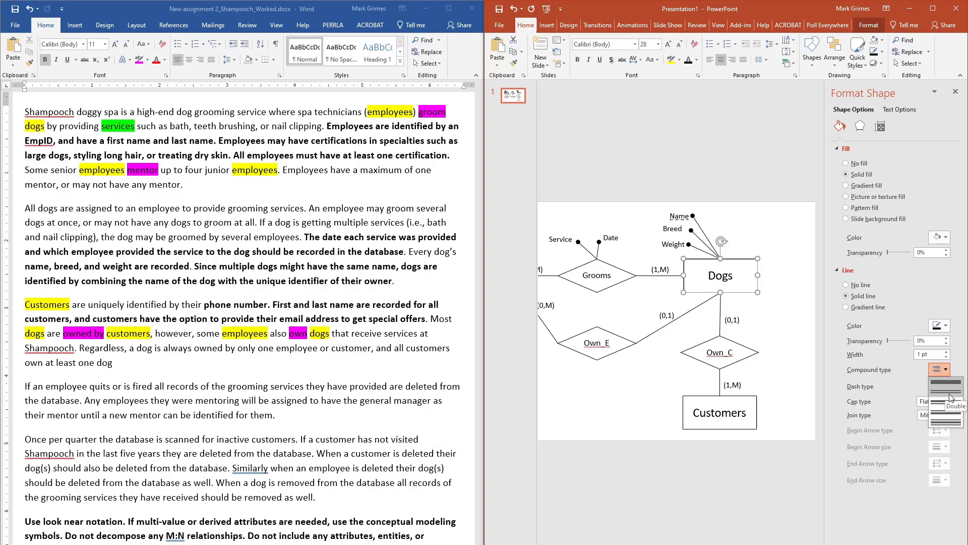
{"action": "left_click", "coordinate": [949, 393]}
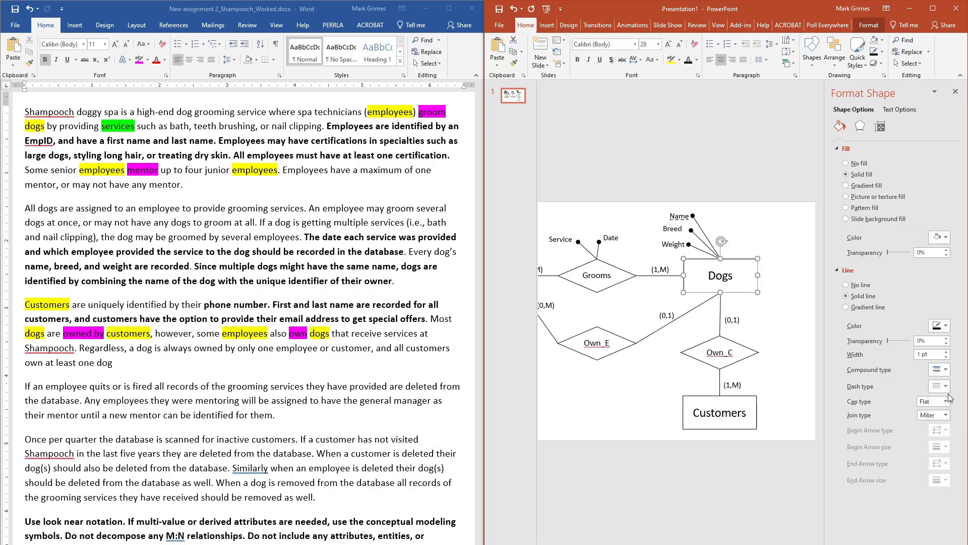
{"action": "left_click", "coordinate": [791, 342]}
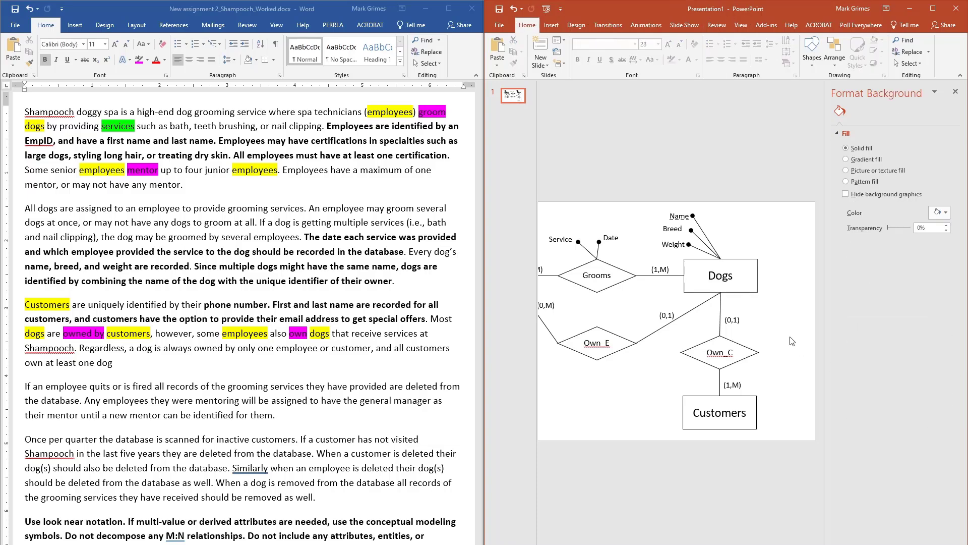
Step: Inspect the double outline of the Dogs box up close and increase its width to 2.75 pt
{"action": "left_click", "coordinate": [749, 284]}
{"action": "scroll", "coordinate": [749, 284], "scroll_direction": "up", "scroll_amount": 10}
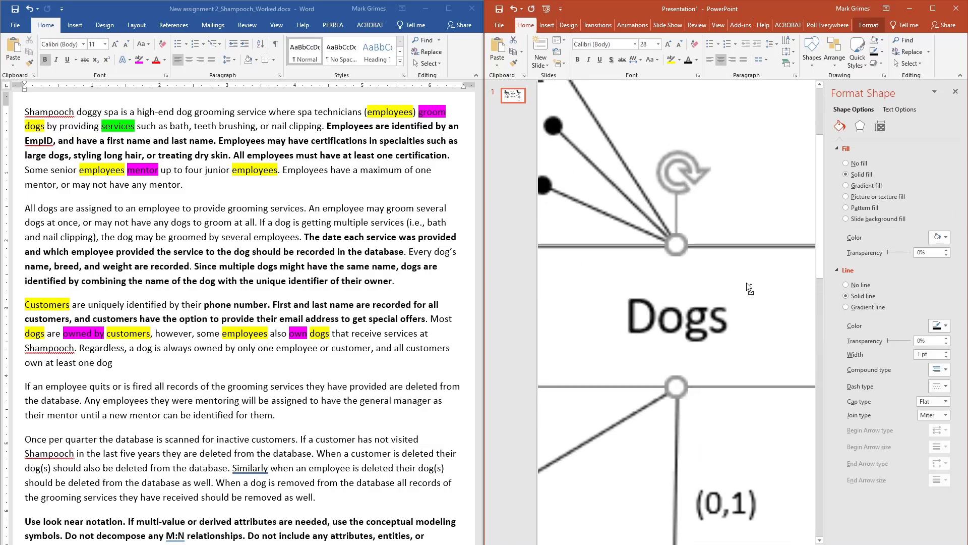
{"action": "scroll", "coordinate": [745, 258], "scroll_direction": "up", "scroll_amount": 3}
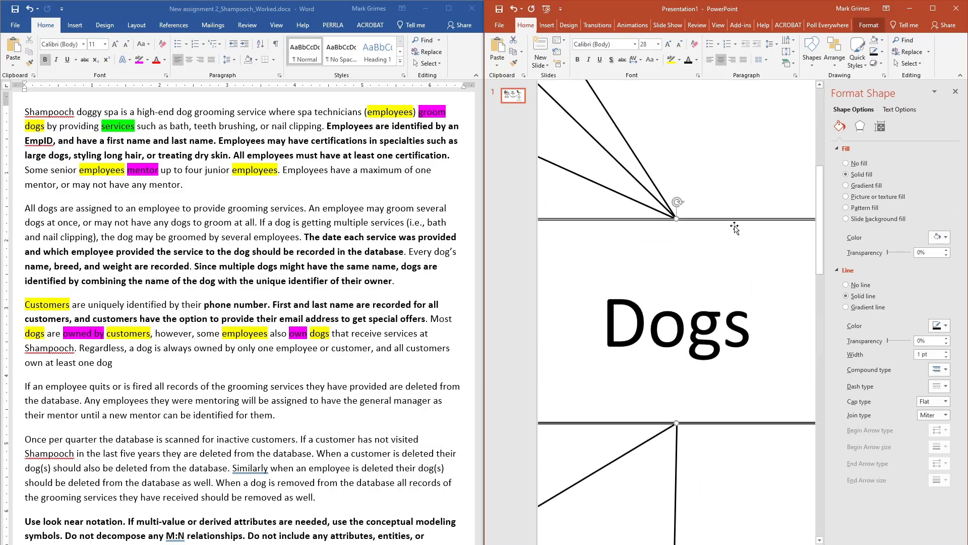
{"action": "scroll", "coordinate": [750, 300], "scroll_direction": "down", "scroll_amount": 1}
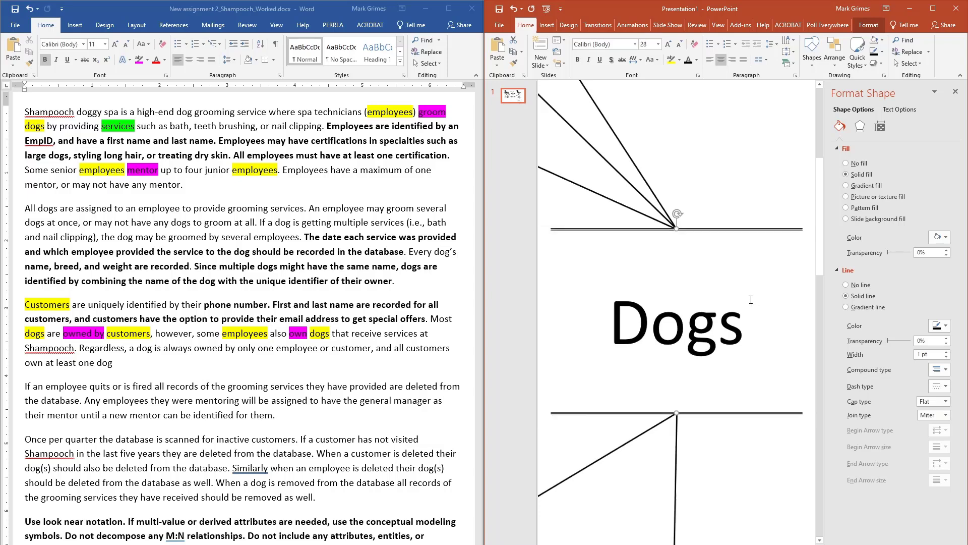
{"action": "scroll", "coordinate": [751, 300], "scroll_direction": "down", "scroll_amount": 5}
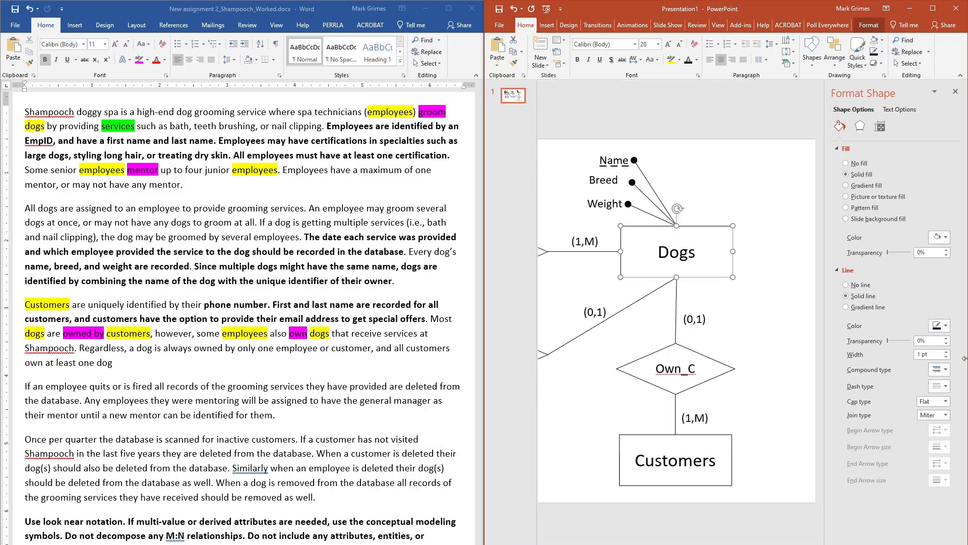
{"action": "left_click", "coordinate": [946, 351]}
{"action": "left_click", "coordinate": [947, 351]}
{"action": "left_click", "coordinate": [947, 352]}
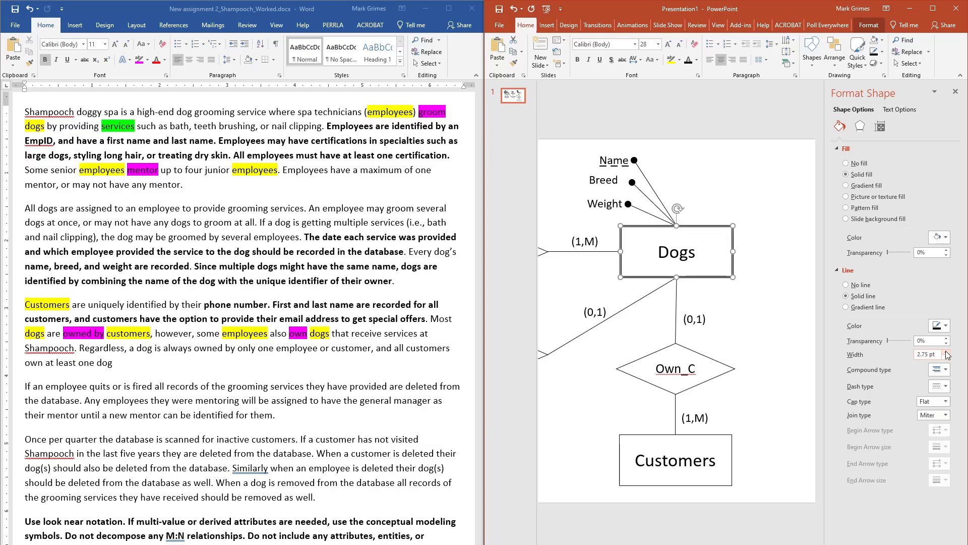
Step: Increase the width of the Dogs box's double outline a little further
{"action": "left_click", "coordinate": [946, 352]}
{"action": "left_click", "coordinate": [946, 352]}
{"action": "left_click", "coordinate": [737, 307]}
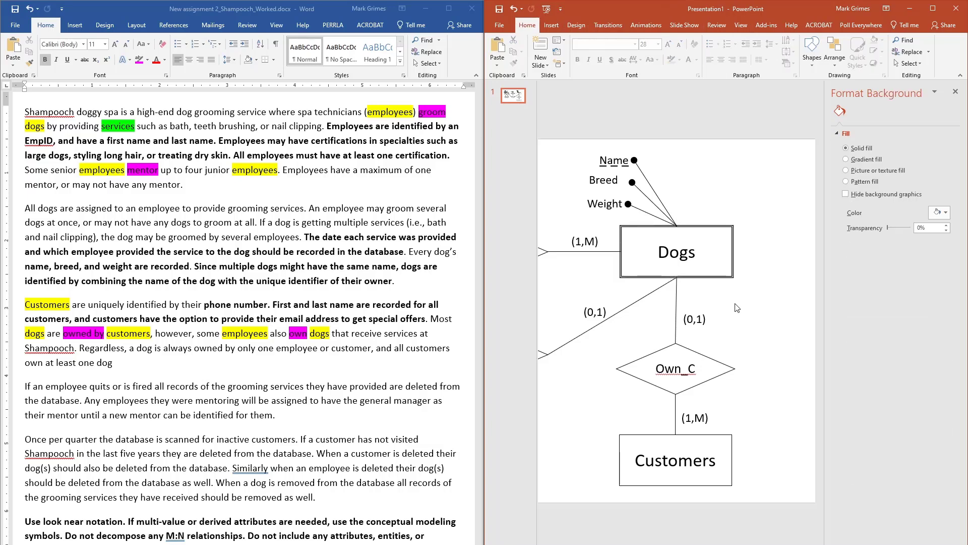
Step: Collapse the slide thumbnails and fit the whole diagram in view
{"action": "scroll", "coordinate": [734, 305], "scroll_direction": "down", "scroll_amount": 2}
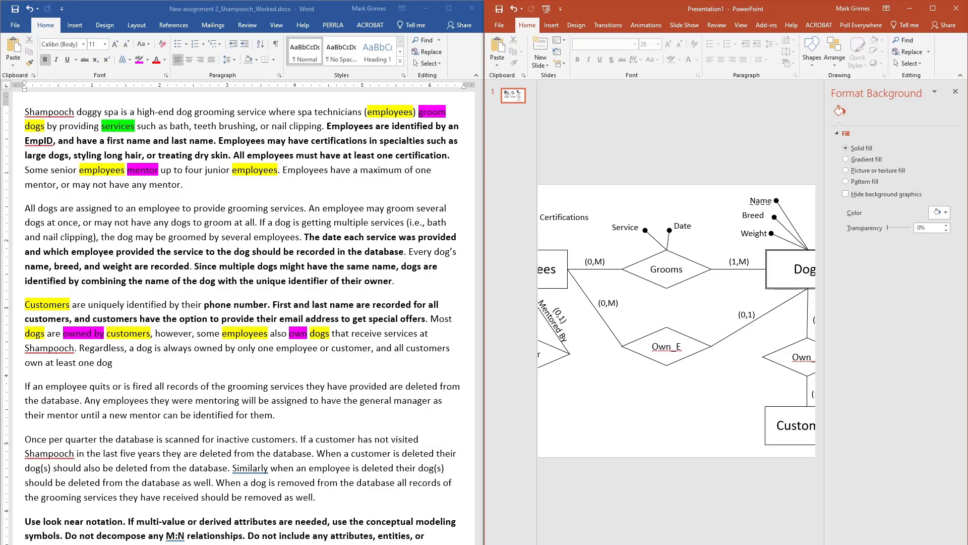
{"action": "scroll", "coordinate": [676, 321], "scroll_direction": "right", "scroll_amount": 2}
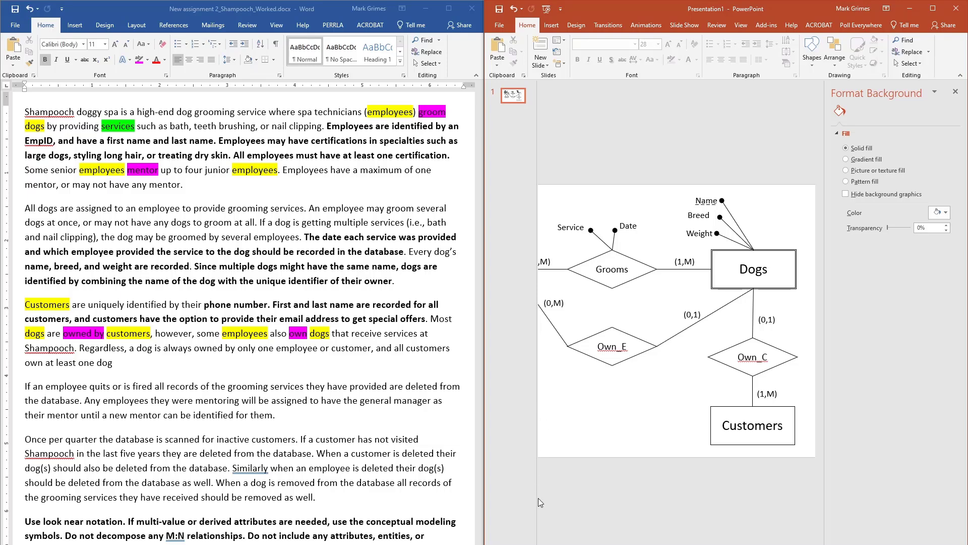
{"action": "left_click_drag", "start_coordinate": [538, 497], "coordinate": [476, 501]}
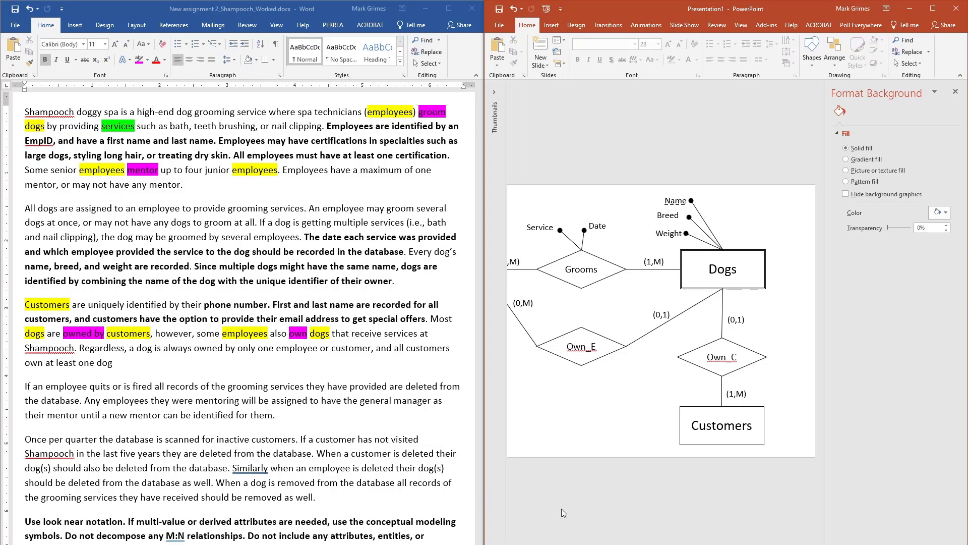
{"action": "left_click_drag", "start_coordinate": [645, 544], "coordinate": [627, 544]}
{"action": "scroll", "coordinate": [651, 481], "scroll_direction": "down", "scroll_amount": 3}
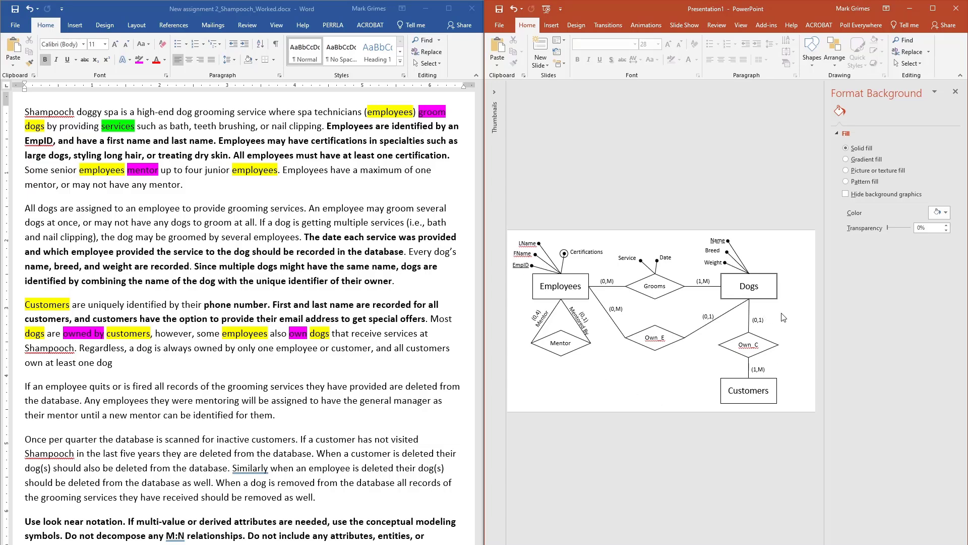
{"action": "left_click", "coordinate": [758, 339]}
{"action": "left_click", "coordinate": [666, 338]}
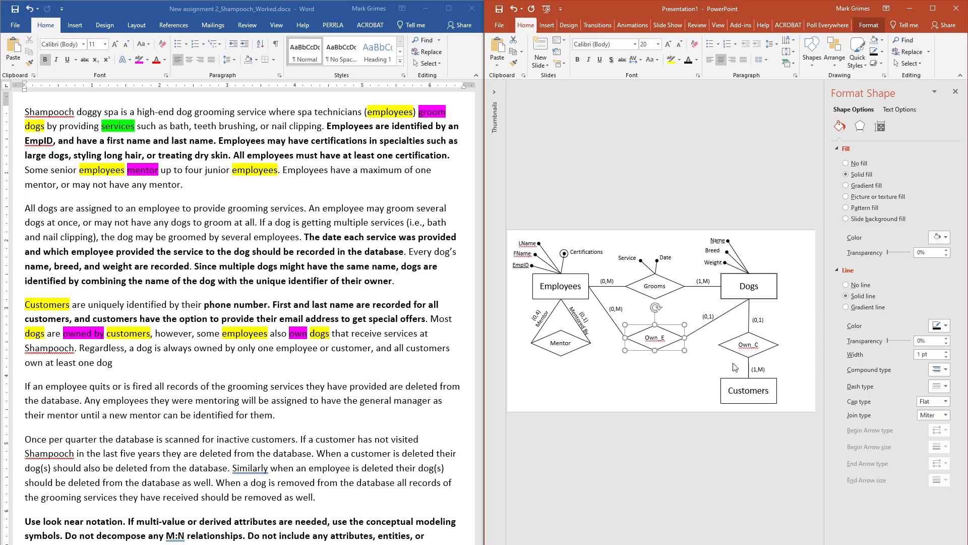
{"action": "left_click", "coordinate": [763, 342]}
{"action": "left_click", "coordinate": [691, 408]}
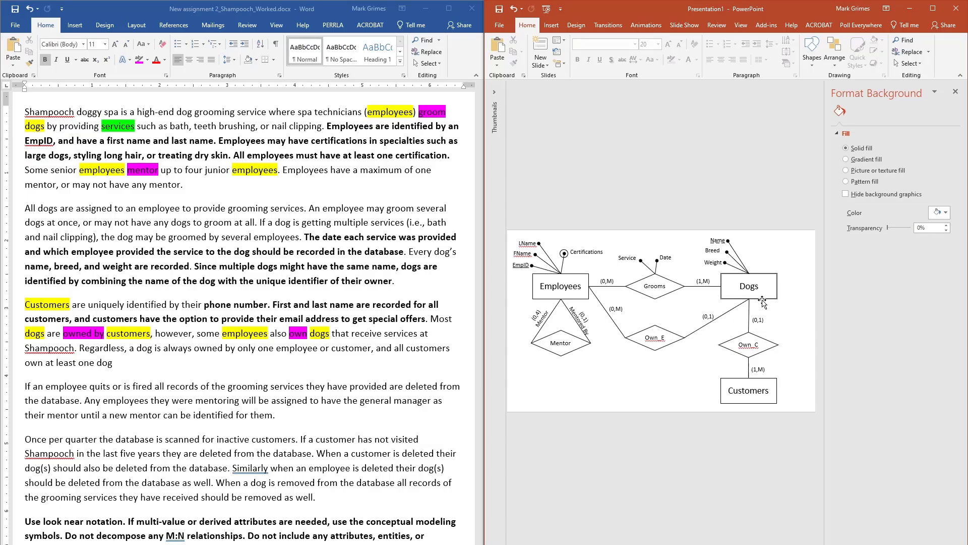
Step: Give the Own_C diamond a Double compound outline with a width of 1.5 pt
{"action": "scroll", "coordinate": [758, 321], "scroll_direction": "up", "scroll_amount": 5}
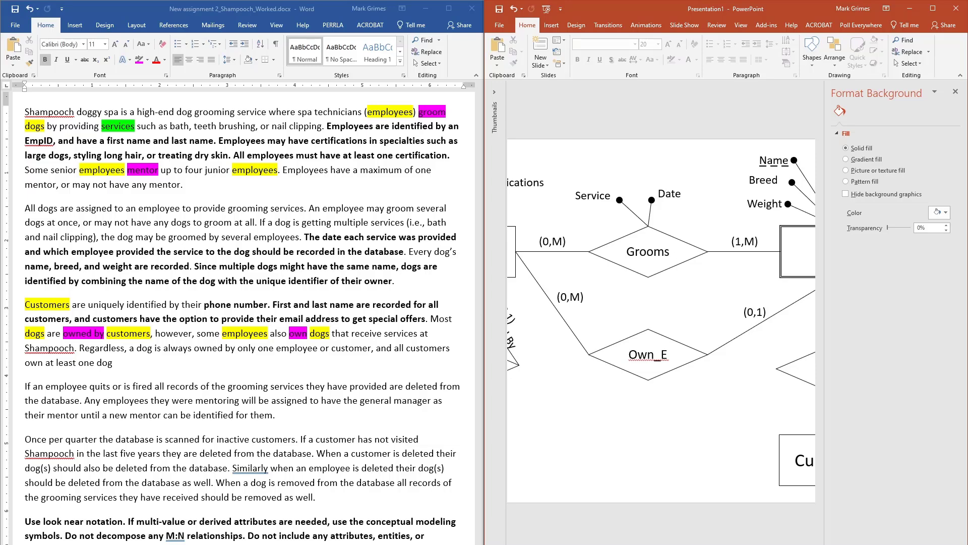
{"action": "scroll", "coordinate": [661, 321], "scroll_direction": "right", "scroll_amount": 3}
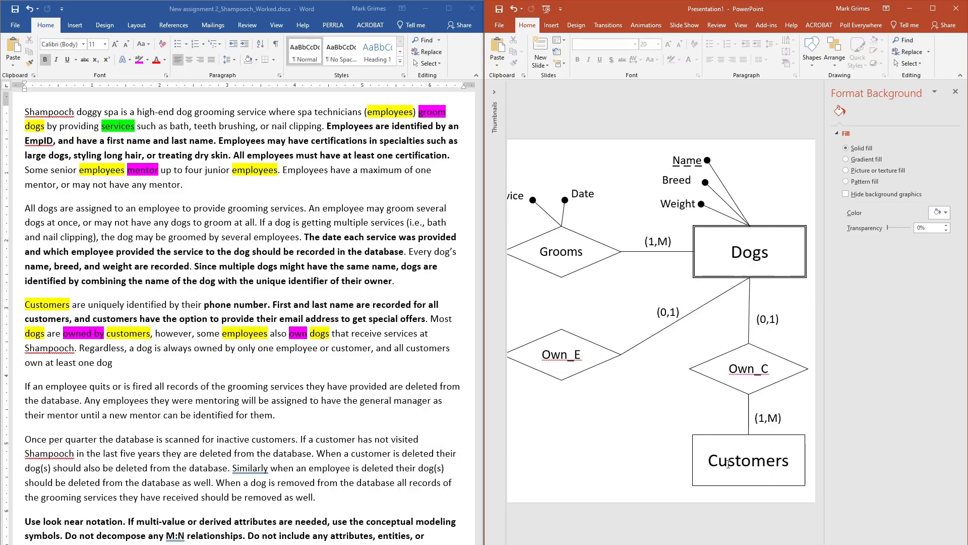
{"action": "left_click", "coordinate": [766, 390]}
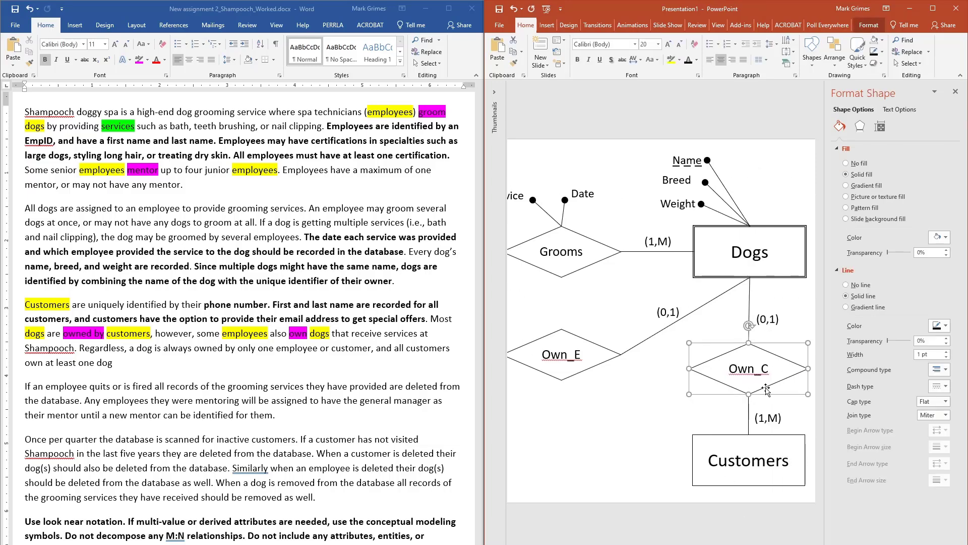
{"action": "left_click", "coordinate": [945, 371]}
{"action": "left_click", "coordinate": [945, 392]}
{"action": "left_click", "coordinate": [946, 353]}
{"action": "left_click", "coordinate": [947, 352]}
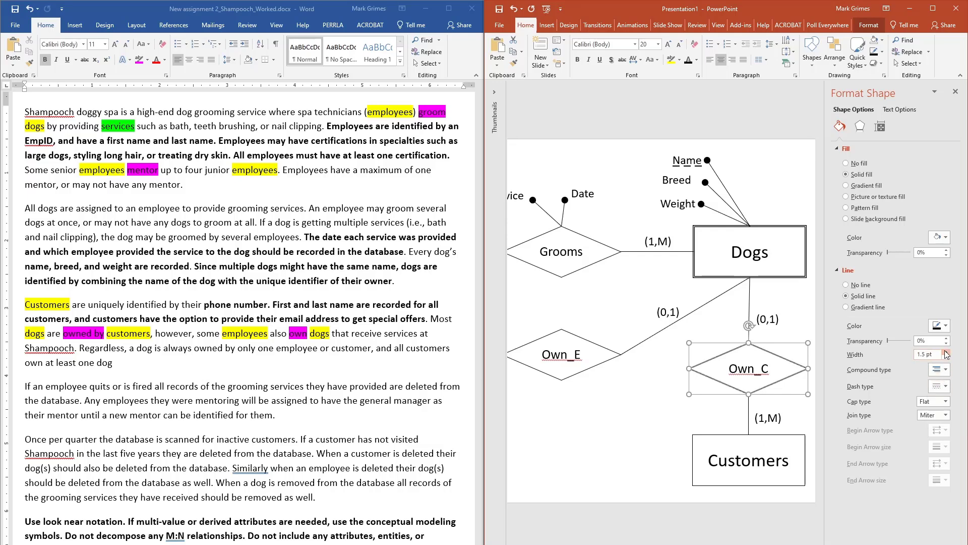
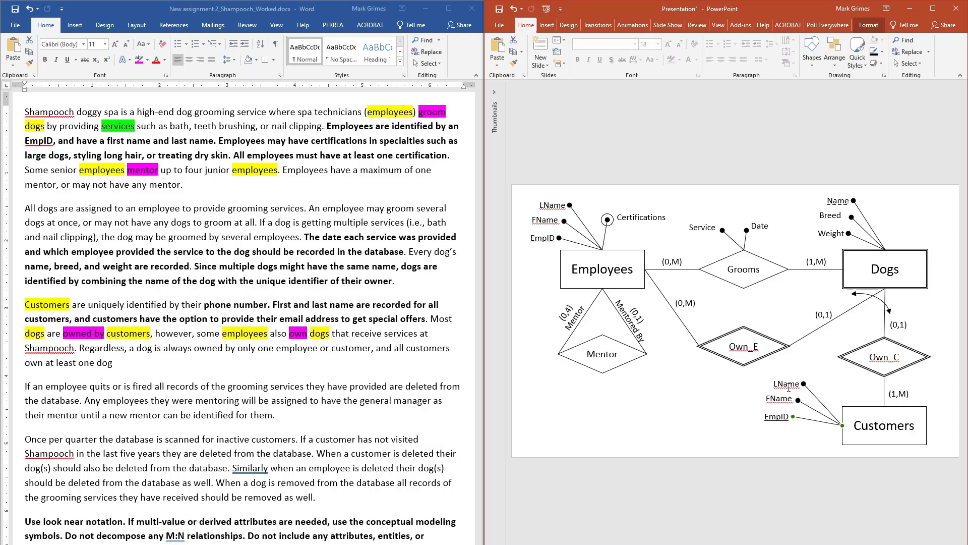
Step: Change the EmpID label beside Customers to Phone
{"action": "double_click", "coordinate": [775, 417]}
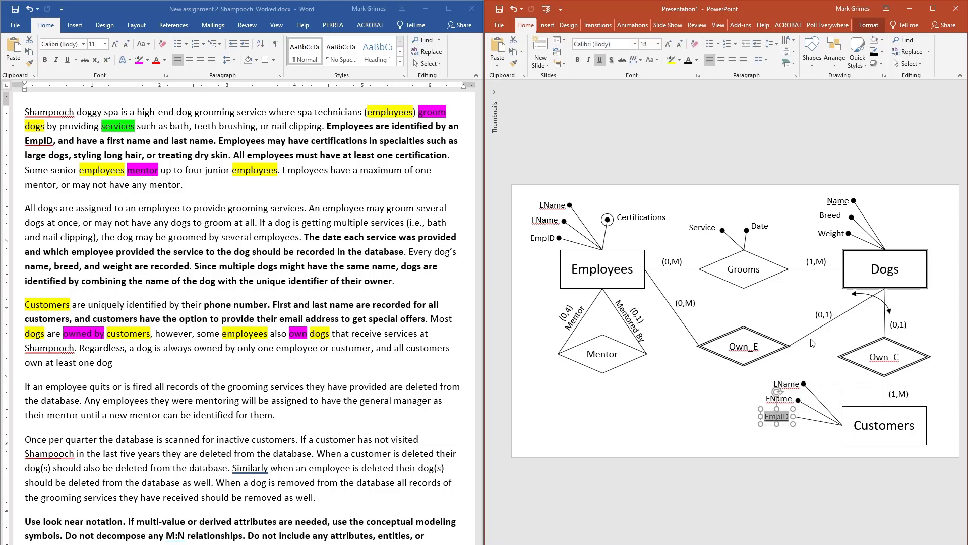
{"action": "type", "text": "Ph"}
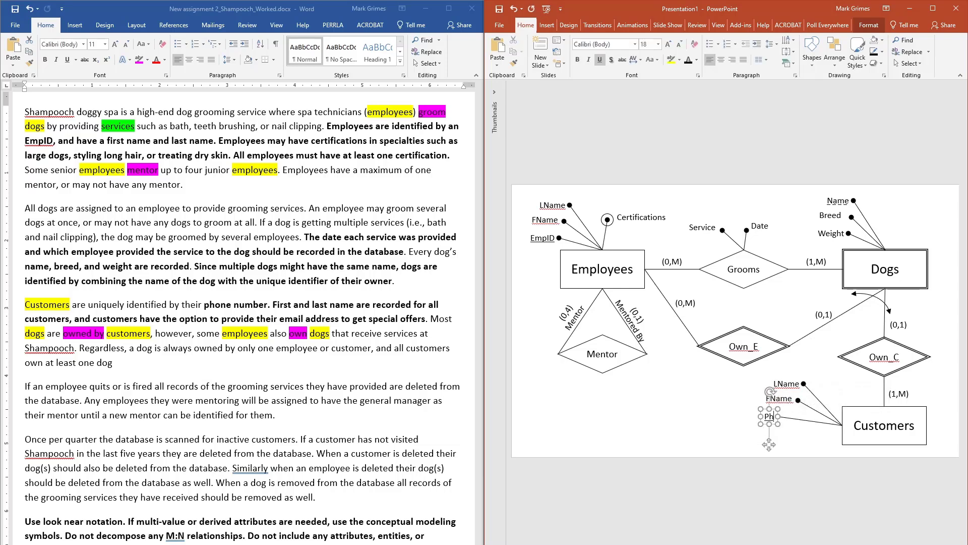
{"action": "type", "text": "one"}
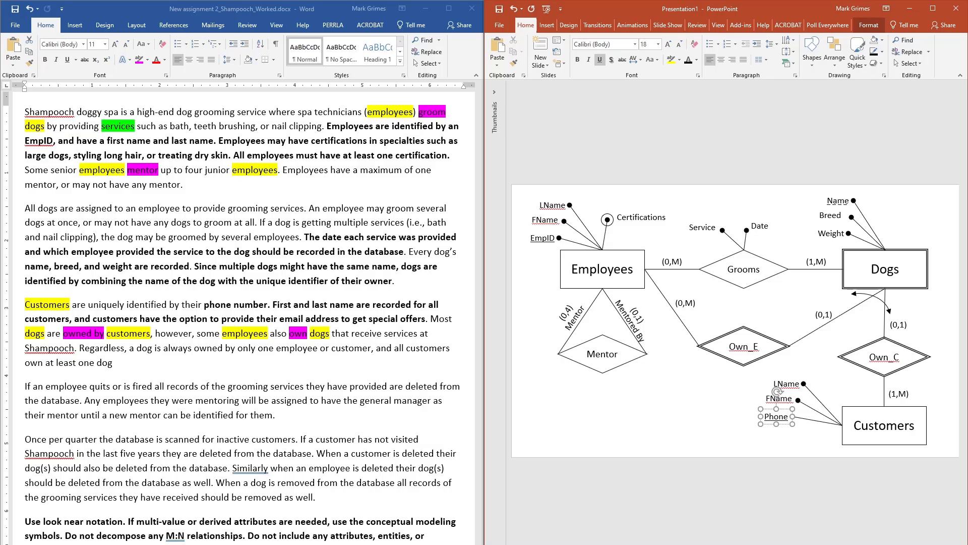
{"action": "left_click", "coordinate": [718, 430]}
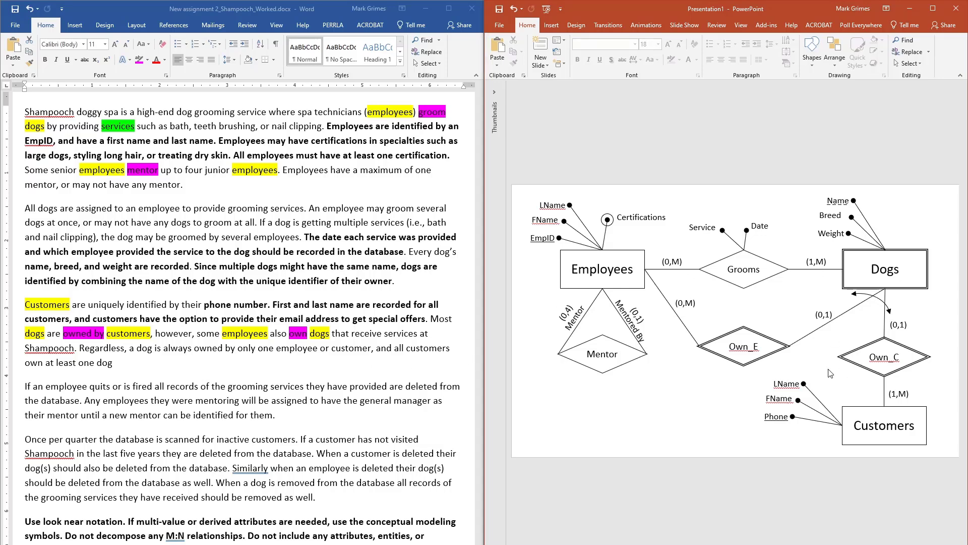
Step: Duplicate the Phone attribute line and place the copy below it, running to the Customers box
{"action": "left_click", "coordinate": [811, 421]}
{"action": "key", "text": "ctrl+c"}
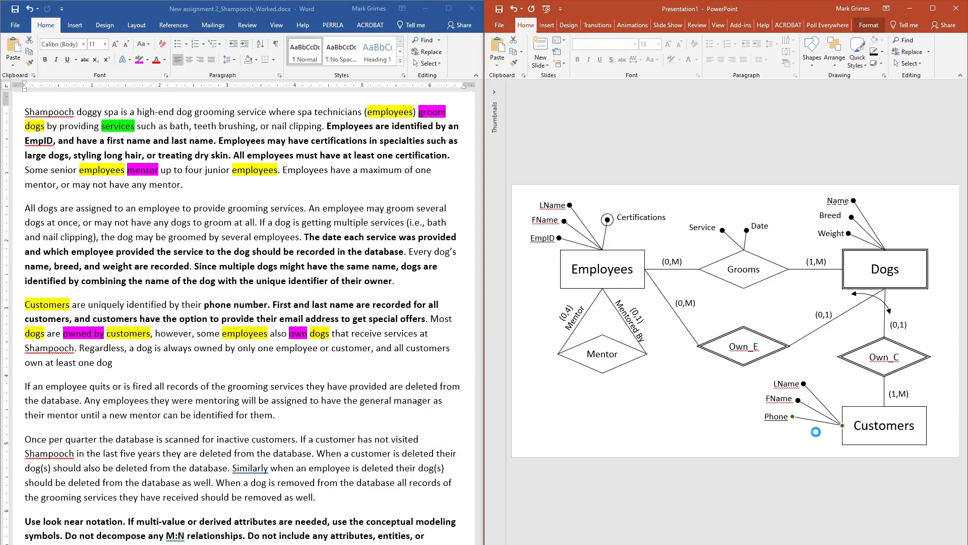
{"action": "key", "text": "ctrl+v"}
{"action": "left_click_drag", "start_coordinate": [816, 426], "coordinate": [792, 436]}
{"action": "left_click", "coordinate": [752, 442]}
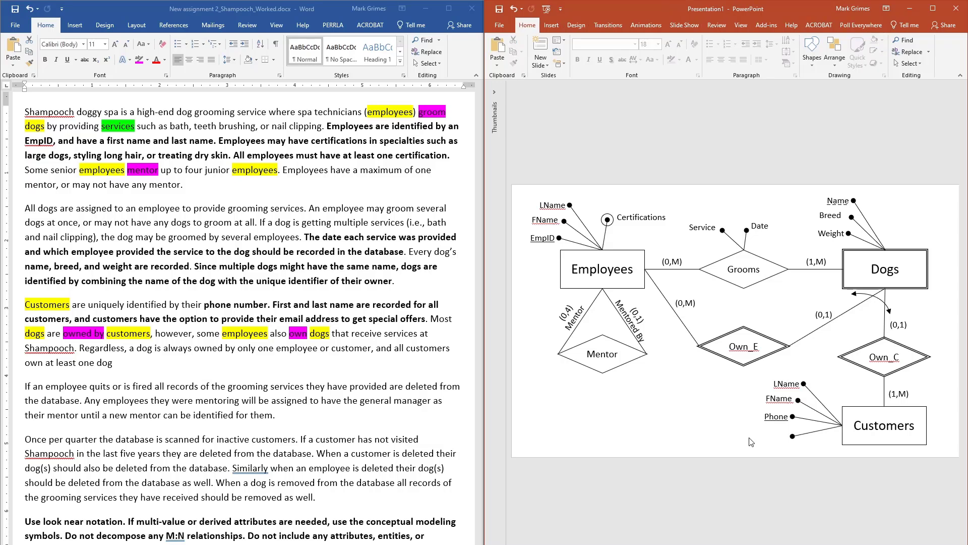
Step: Remove the oval end from the lowest Customers attribute line by setting its end arrow type to no arrow
{"action": "left_click", "coordinate": [802, 437]}
{"action": "right_click", "coordinate": [802, 435]}
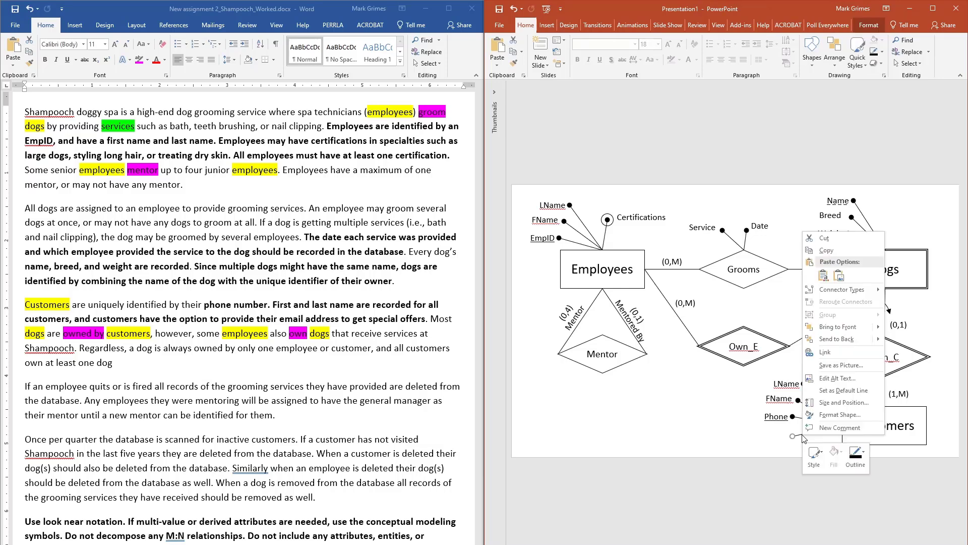
{"action": "left_click", "coordinate": [837, 418]}
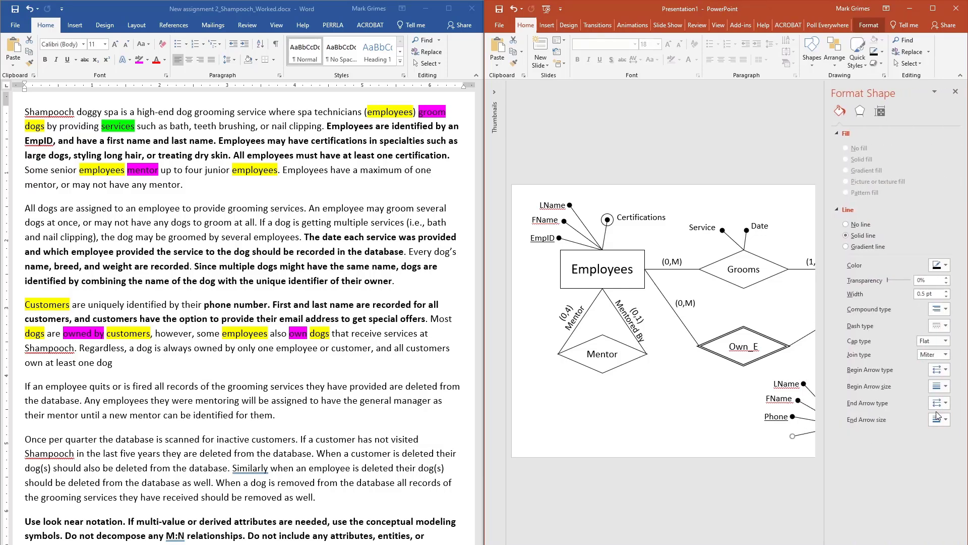
{"action": "left_click", "coordinate": [939, 402]}
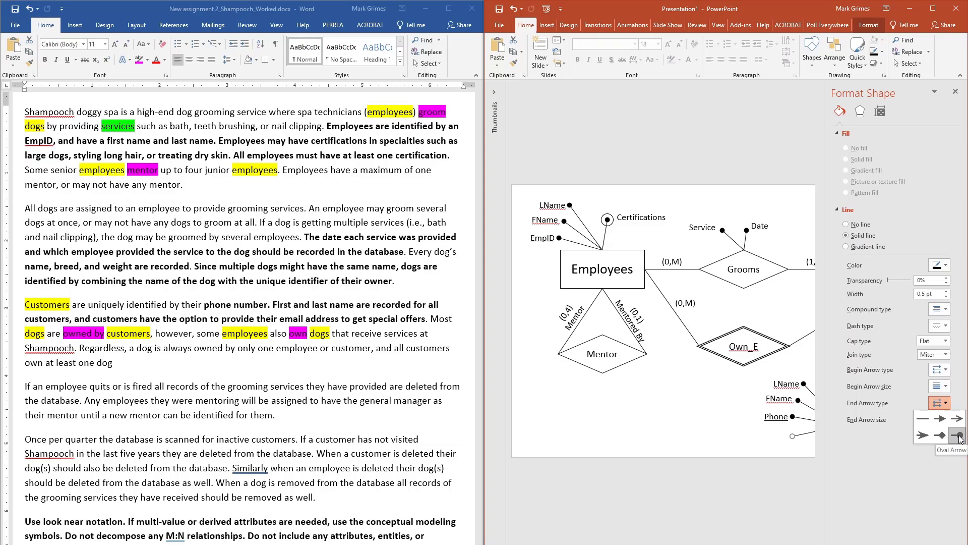
{"action": "left_click", "coordinate": [924, 423]}
{"action": "left_click", "coordinate": [700, 412]}
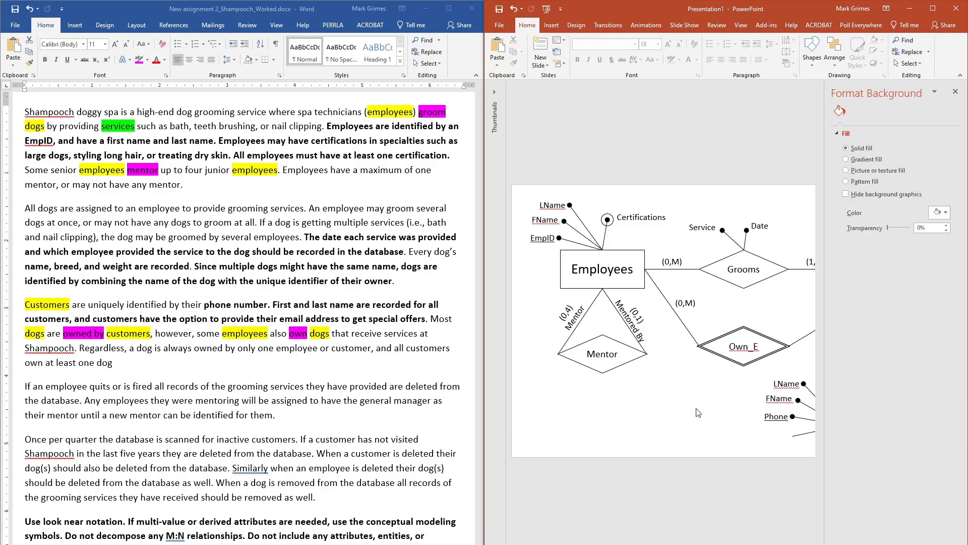
{"action": "left_click", "coordinate": [956, 92]}
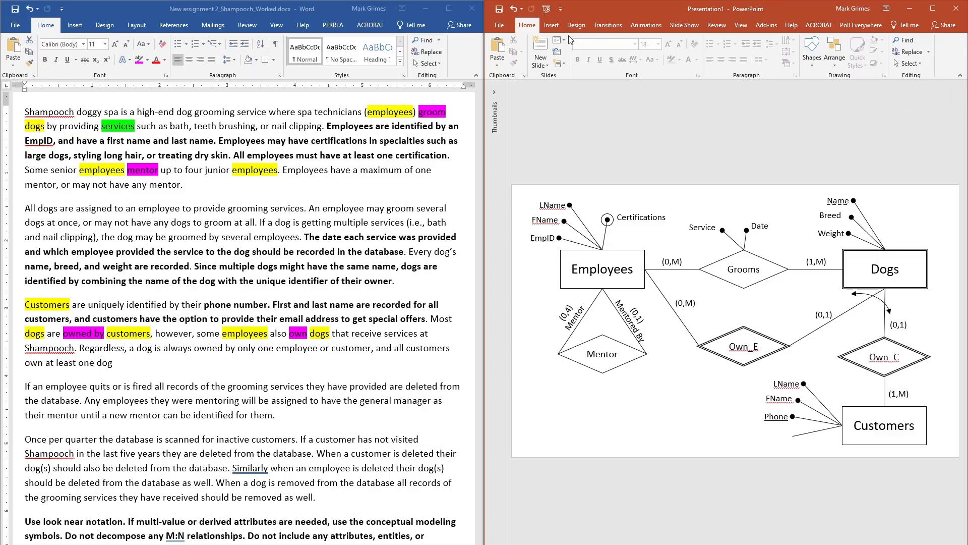
Step: Draw a small circle about 0.15" in size at the free end of the lowest Customers attribute line
{"action": "left_click", "coordinate": [552, 25]}
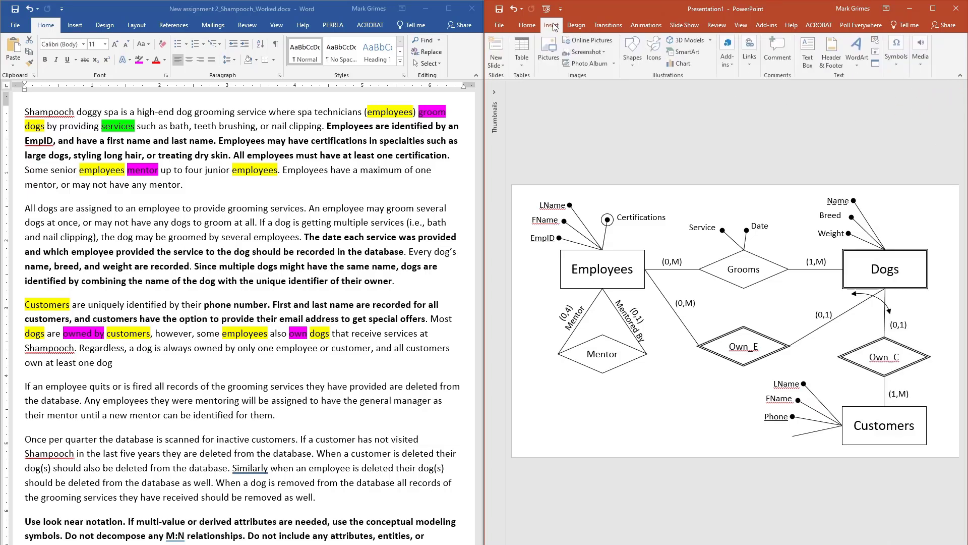
{"action": "left_click", "coordinate": [633, 51]}
{"action": "left_click", "coordinate": [679, 86]}
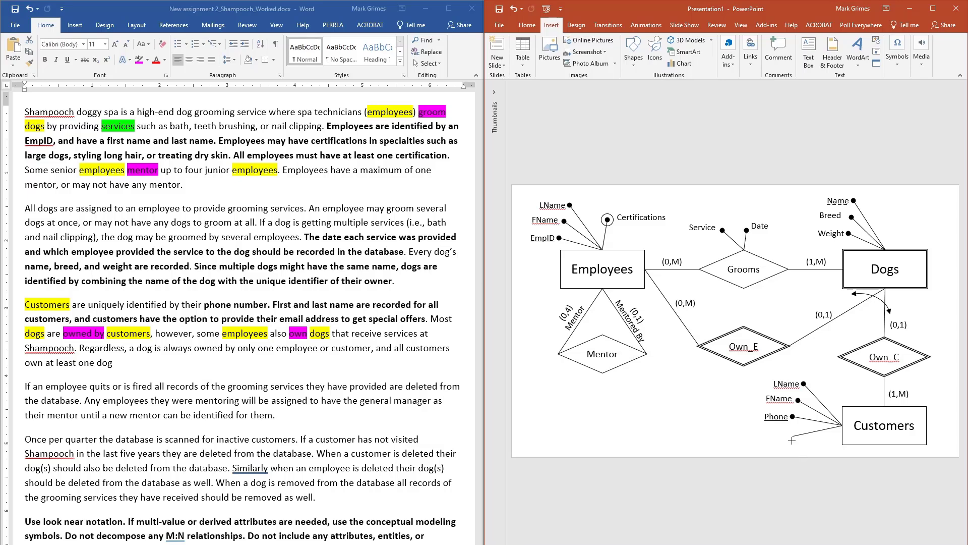
{"action": "left_click_drag", "start_coordinate": [785, 435], "coordinate": [789, 439]}
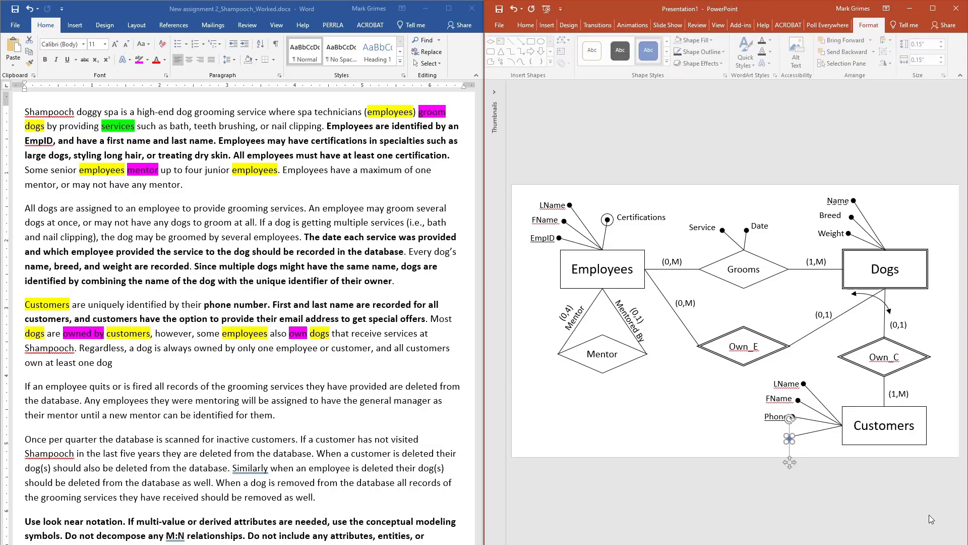
Step: Fill the small circle below Phone with white and align it with the end of its line
{"action": "left_click", "coordinate": [697, 43]}
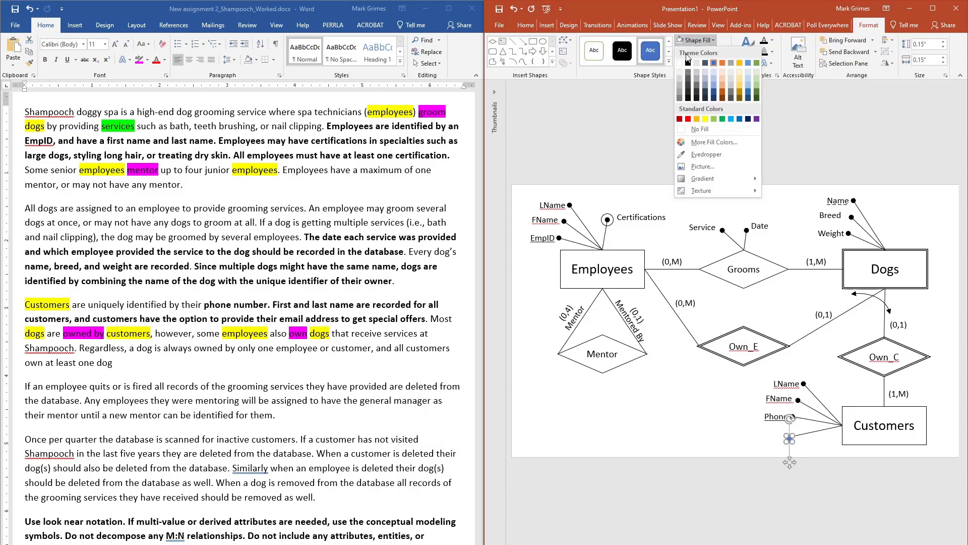
{"action": "left_click", "coordinate": [681, 55]}
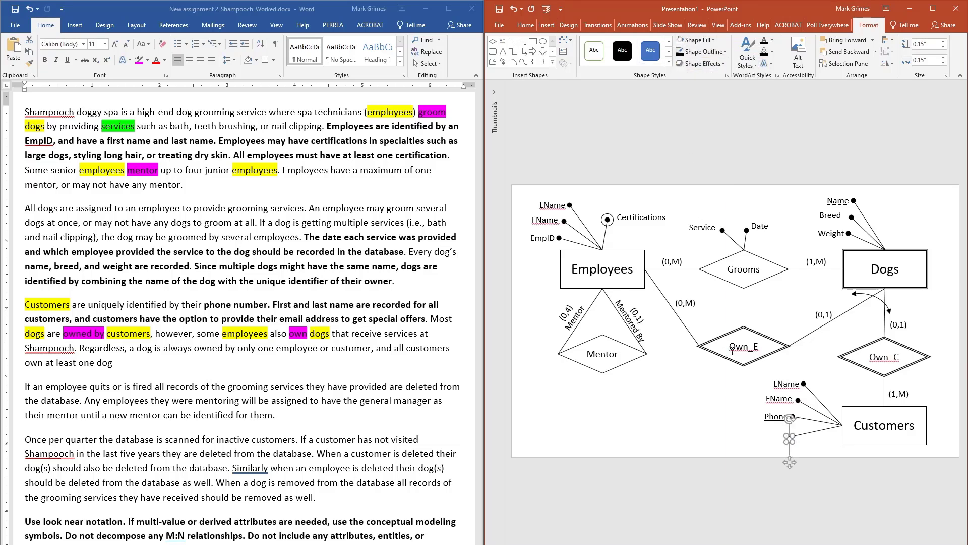
{"action": "left_click", "coordinate": [731, 446]}
{"action": "left_click", "coordinate": [790, 442]}
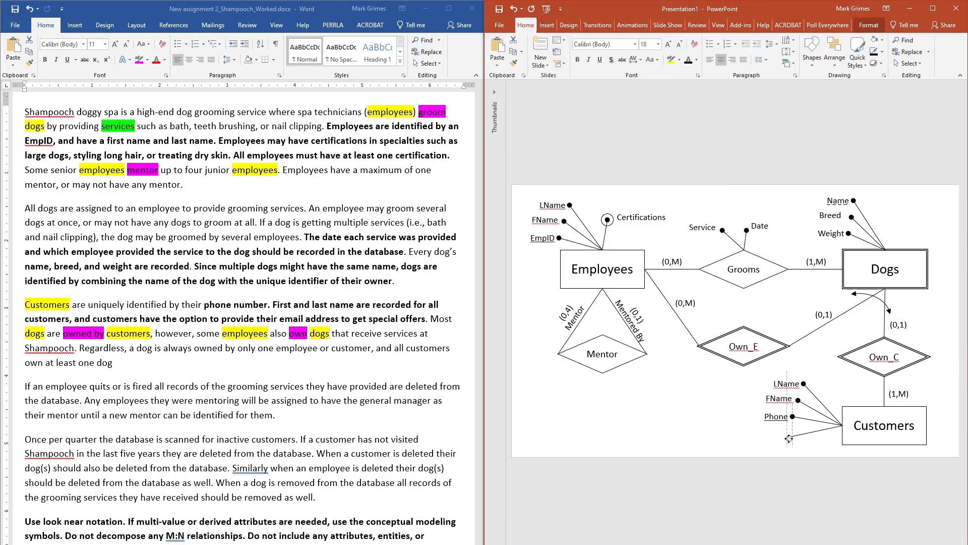
{"action": "left_click", "coordinate": [755, 445]}
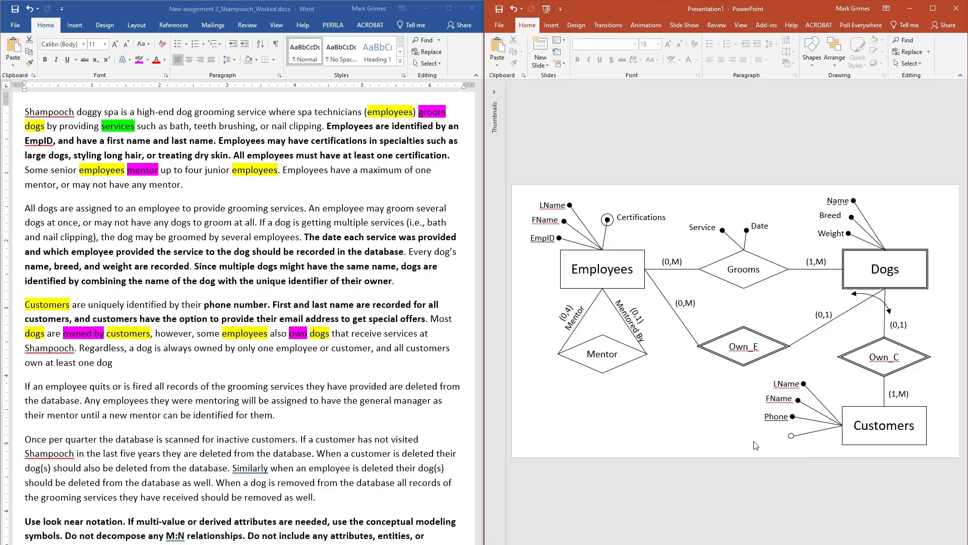
Step: Copy the LName label beside Customers, place the copy next to the hollow circle and change its text to Email
{"action": "left_click", "coordinate": [773, 417]}
{"action": "left_click", "coordinate": [788, 383]}
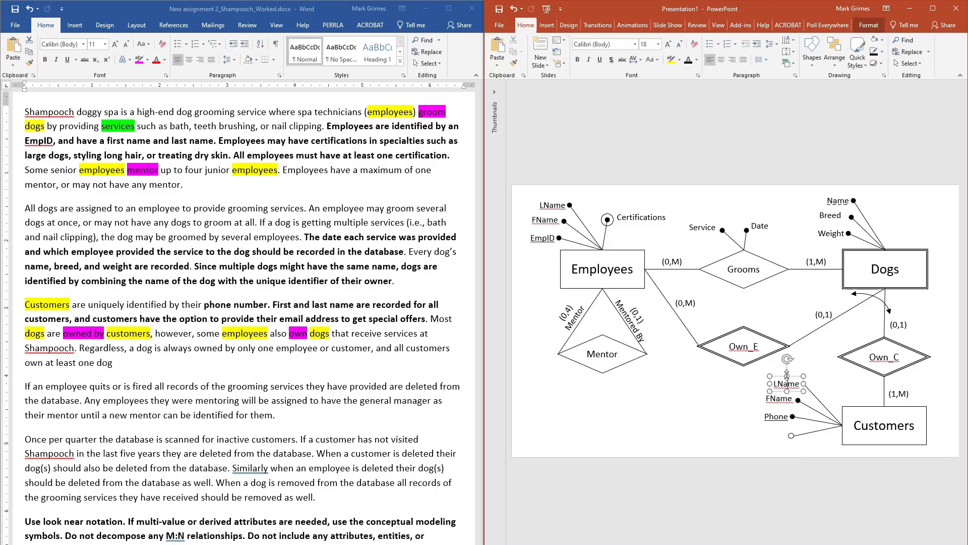
{"action": "key", "text": "ctrl+c"}
{"action": "key", "text": "ctrl+v"}
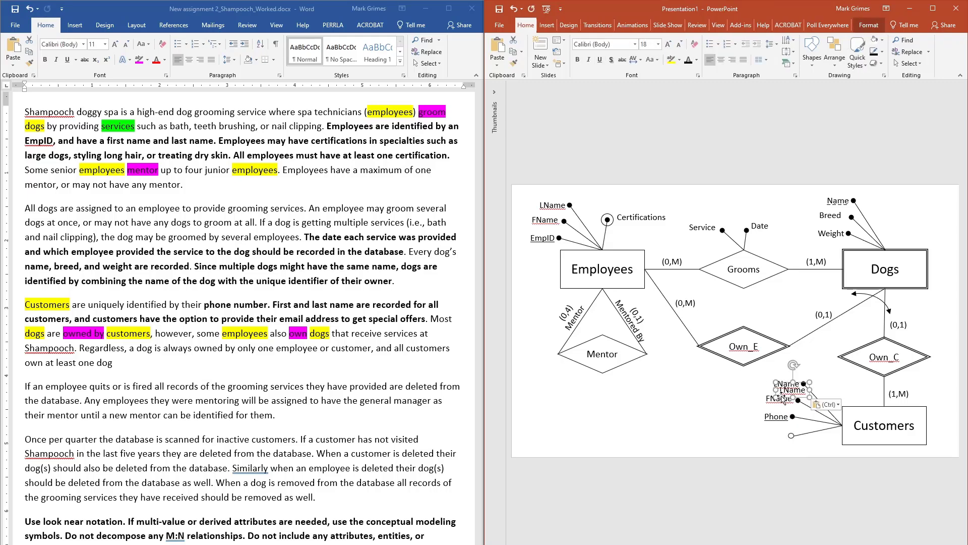
{"action": "left_click_drag", "start_coordinate": [777, 396], "coordinate": [761, 439]}
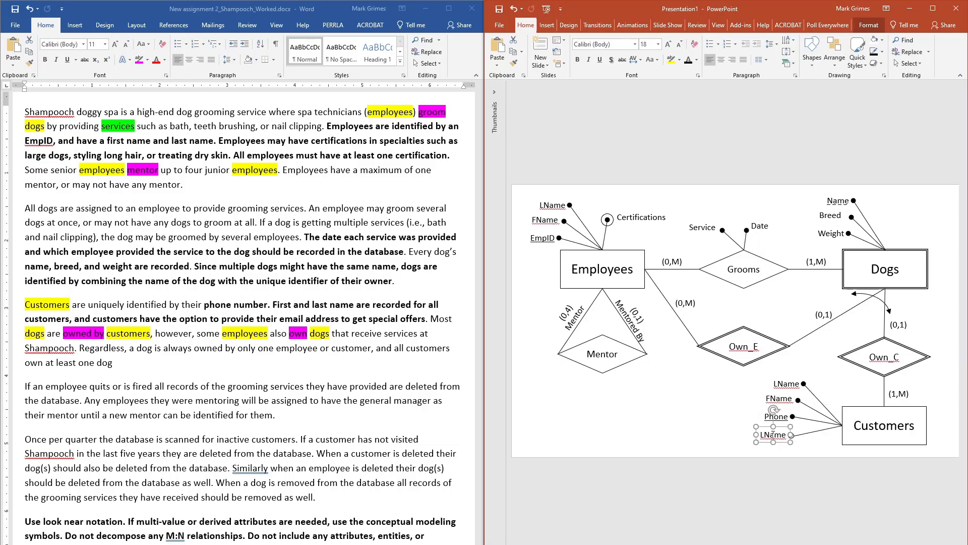
{"action": "type", "text": "Eaail"}
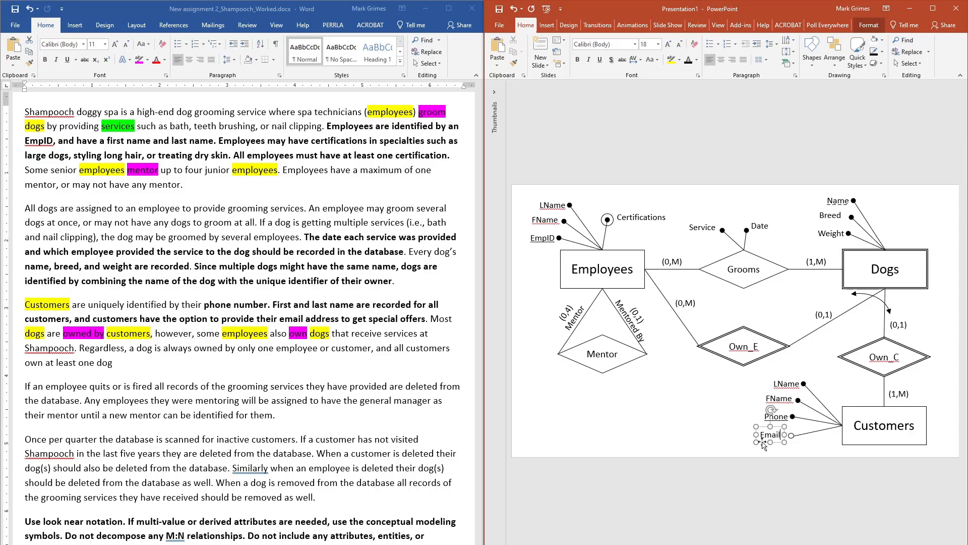
{"action": "left_click_drag", "start_coordinate": [763, 444], "coordinate": [766, 444]}
{"action": "left_click", "coordinate": [731, 436]}
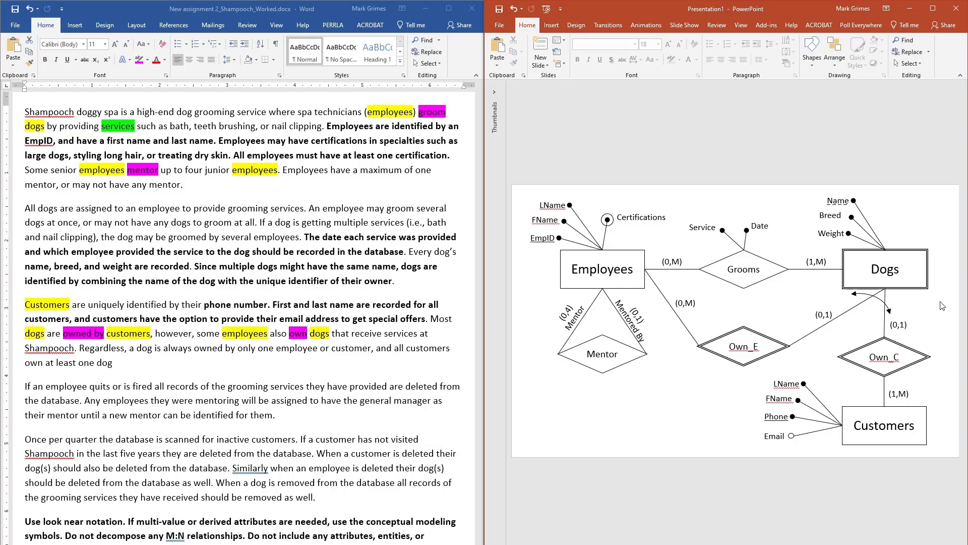
{"action": "left_click", "coordinate": [886, 279]}
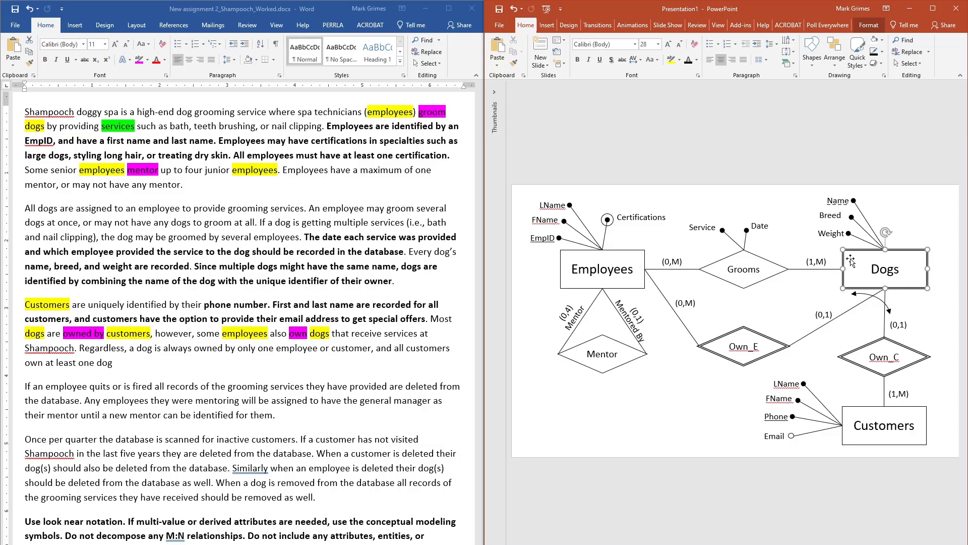
{"action": "left_click", "coordinate": [734, 213]}
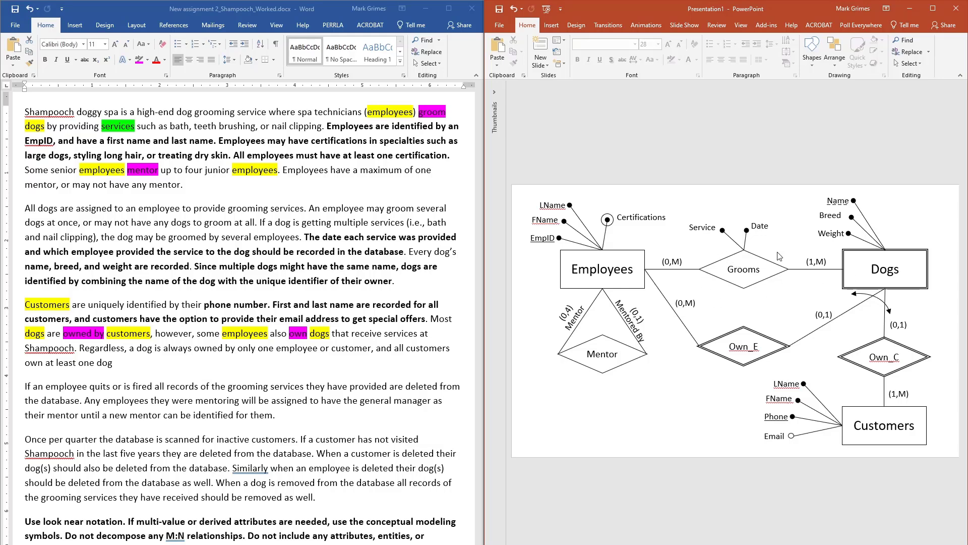
Step: Add a text label "C" above the Employees–Grooms line, just beside the Grooms diamond
{"action": "left_click", "coordinate": [551, 25]}
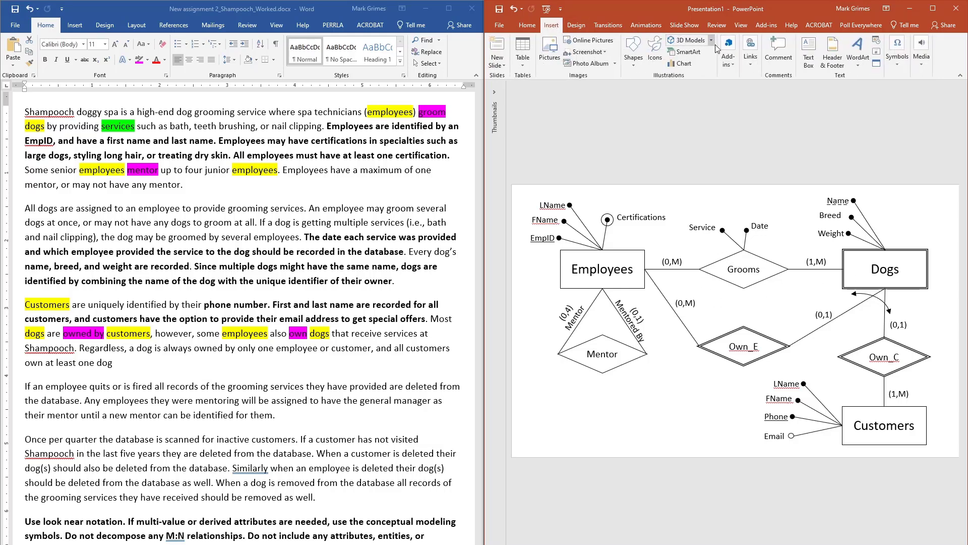
{"action": "left_click", "coordinate": [808, 52]}
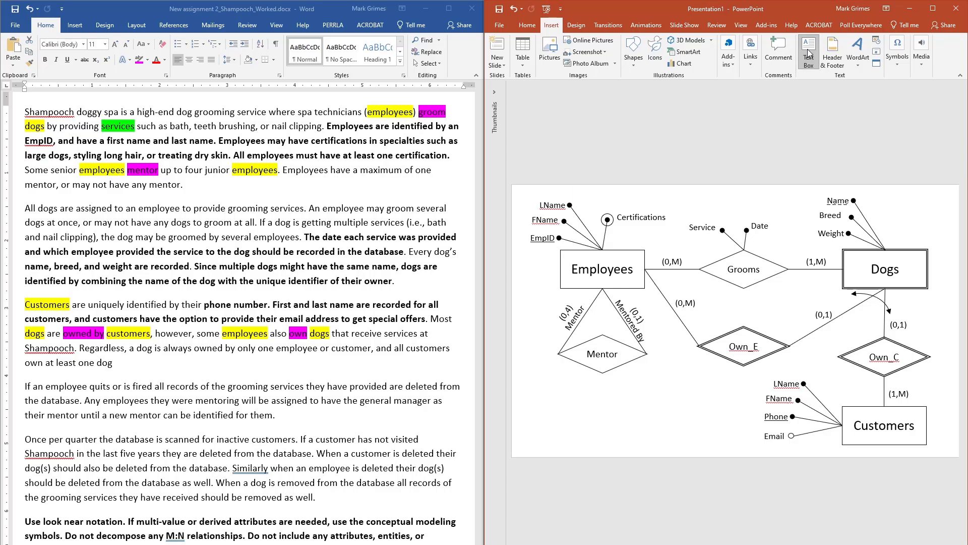
{"action": "left_click", "coordinate": [694, 257]}
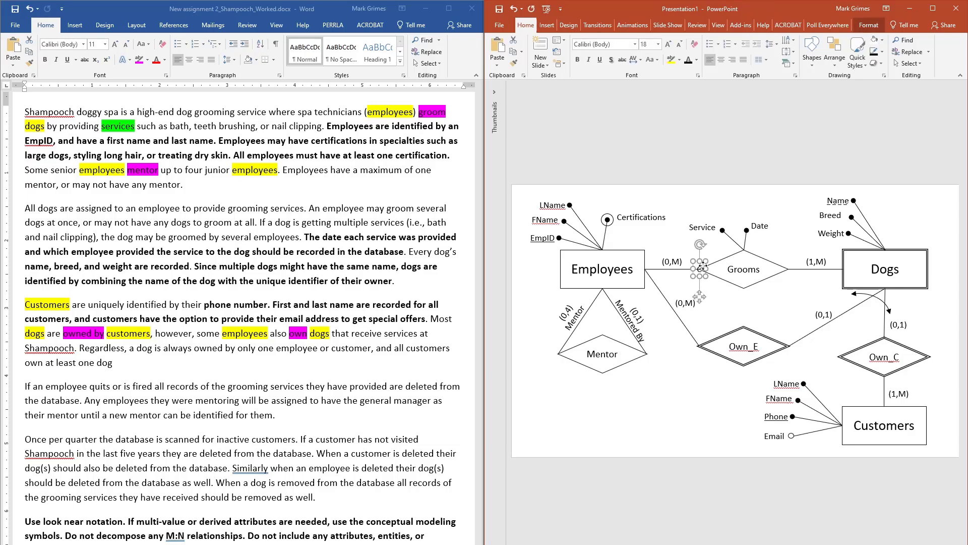
{"action": "left_click_drag", "start_coordinate": [704, 269], "coordinate": [699, 261]}
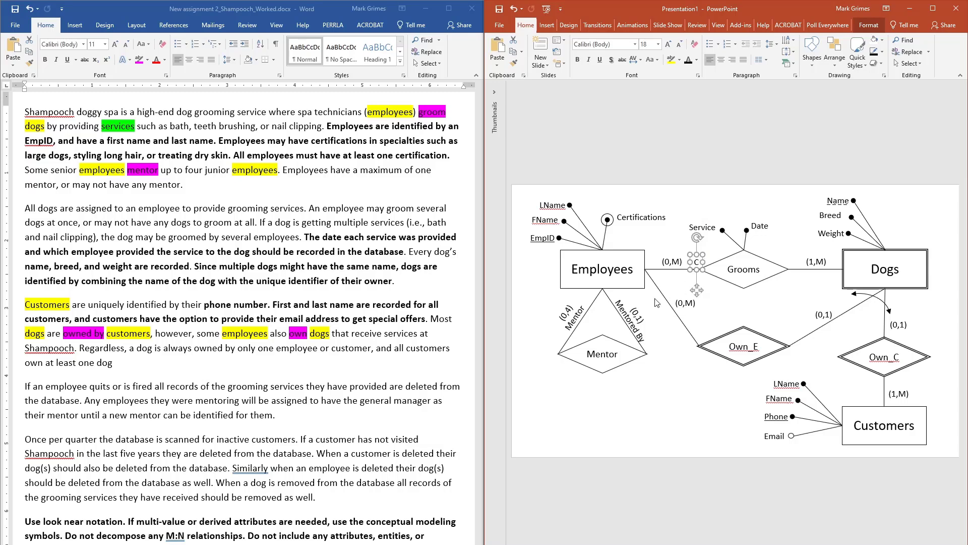
{"action": "left_click", "coordinate": [666, 376]}
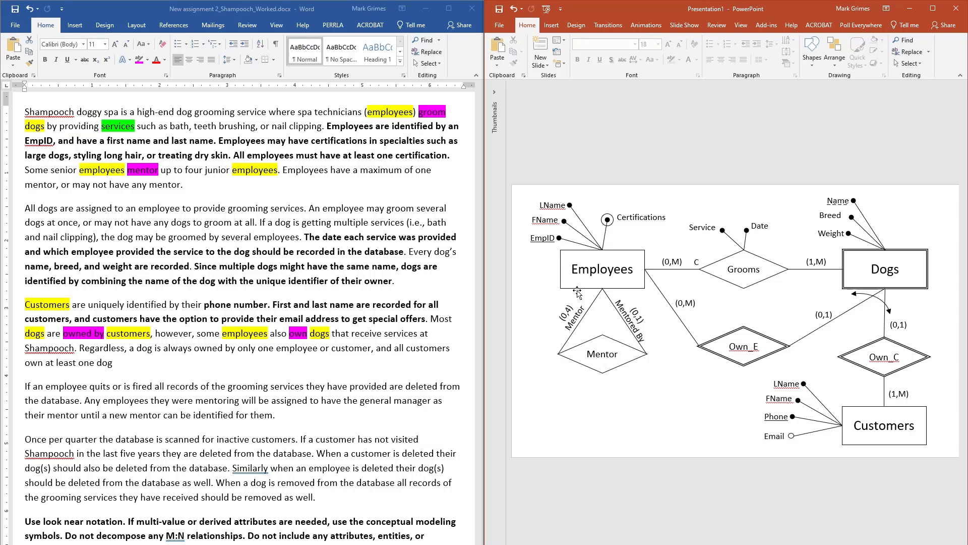
Step: Add a text label "D" and place it just below Employees, beside the start of the Mentored By line
{"action": "left_click", "coordinate": [552, 25]}
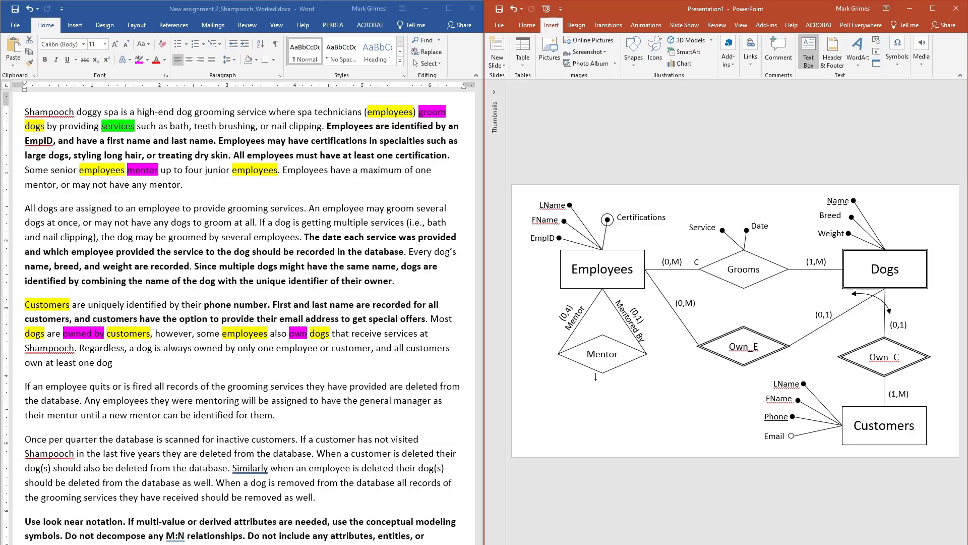
{"action": "left_click", "coordinate": [590, 405]}
{"action": "type", "text": "D"}
{"action": "left_click", "coordinate": [635, 401]}
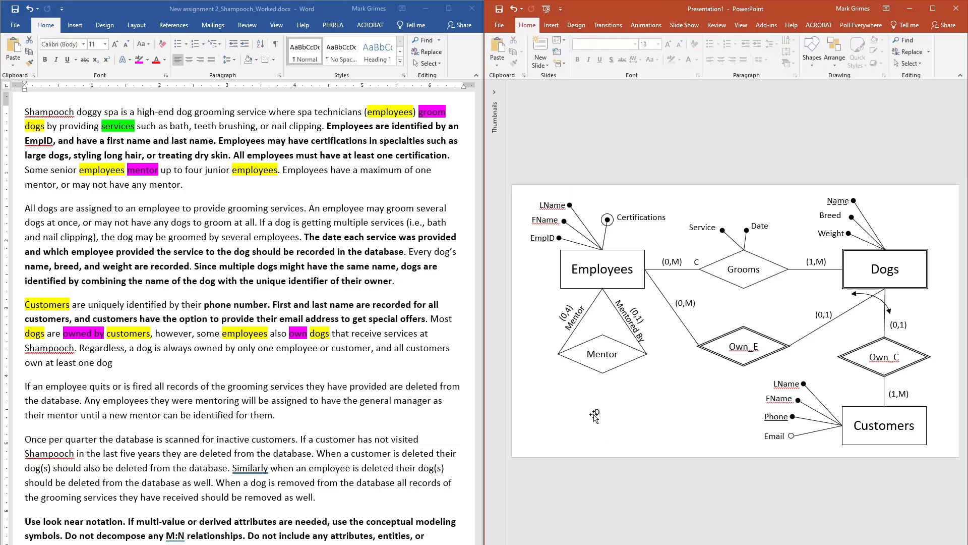
{"action": "left_click", "coordinate": [595, 415]}
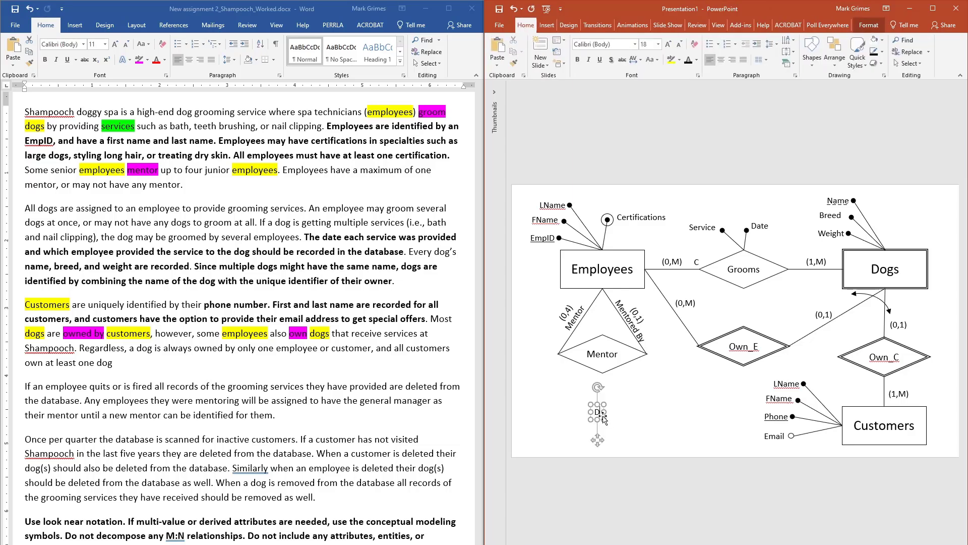
{"action": "left_click_drag", "start_coordinate": [603, 415], "coordinate": [619, 297]}
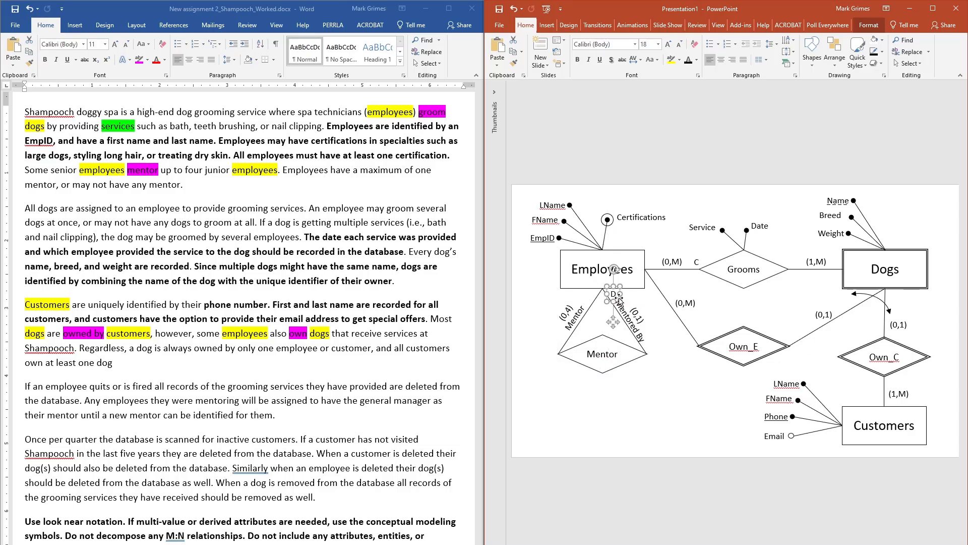
{"action": "left_click", "coordinate": [641, 431]}
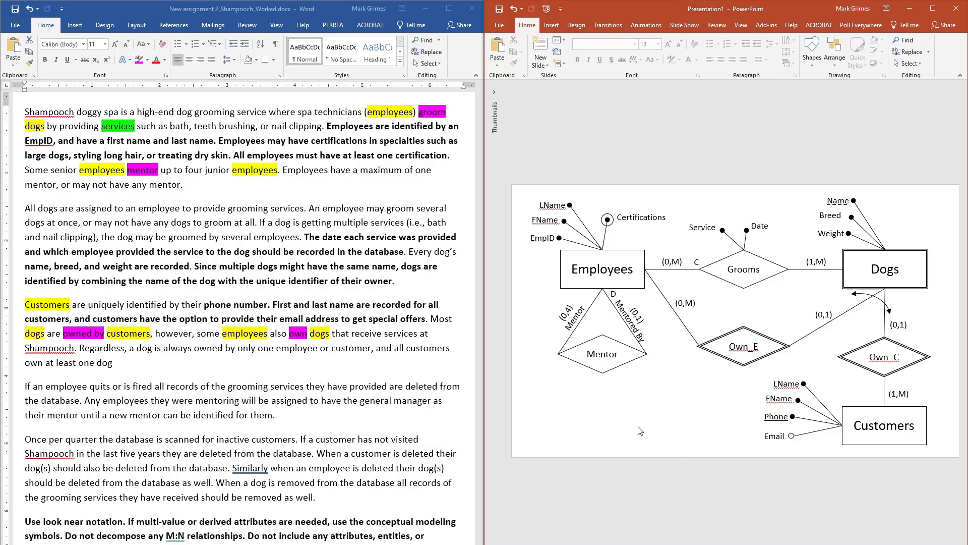
Step: In the Word assignment, select in turn the sentences on scanning for inactive customers, deleting inactive customers, and deleting a deleted customer's dogs
{"action": "left_click", "coordinate": [23, 438]}
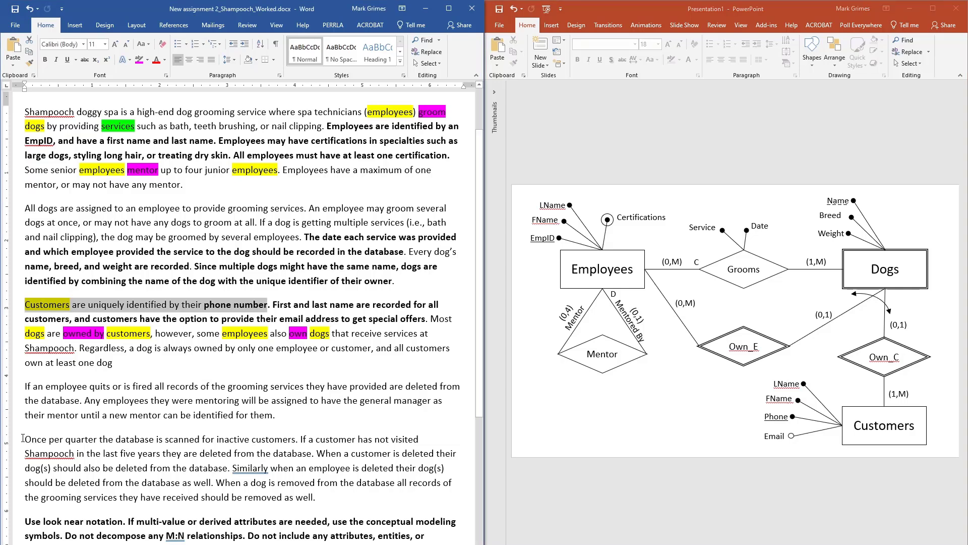
{"action": "left_click_drag", "start_coordinate": [22, 439], "coordinate": [286, 438]}
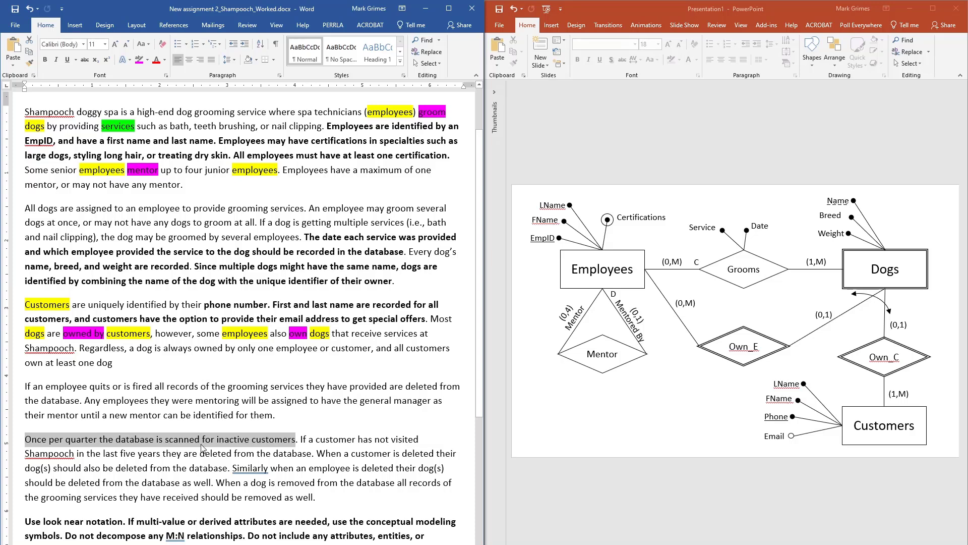
{"action": "left_click", "coordinate": [163, 452]}
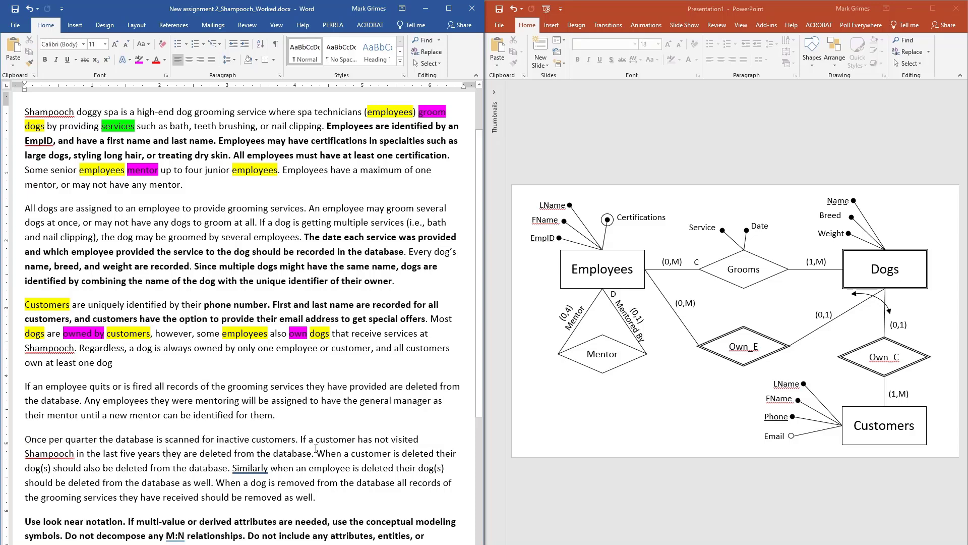
{"action": "left_click_drag", "start_coordinate": [334, 439], "coordinate": [294, 457]}
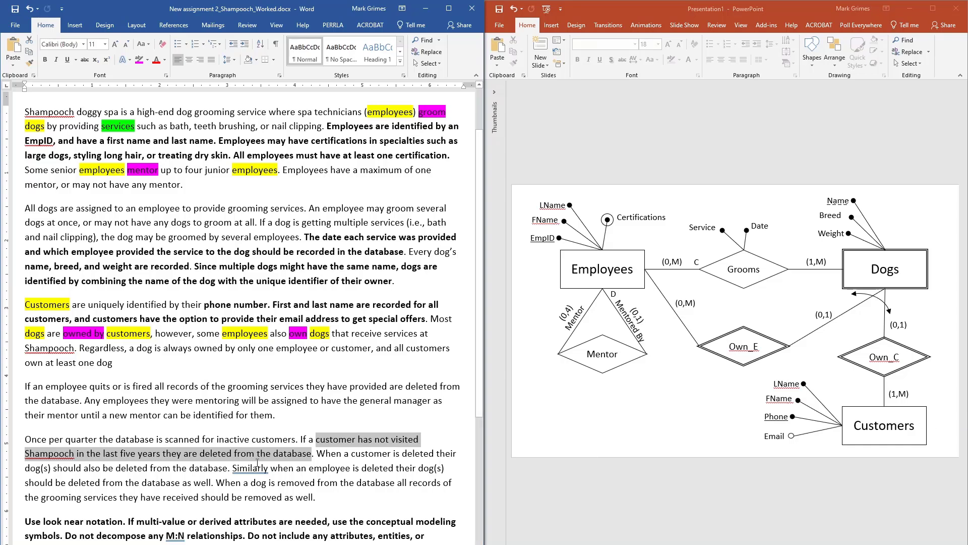
{"action": "left_click", "coordinate": [375, 454]}
{"action": "left_click_drag", "start_coordinate": [327, 457], "coordinate": [228, 478]}
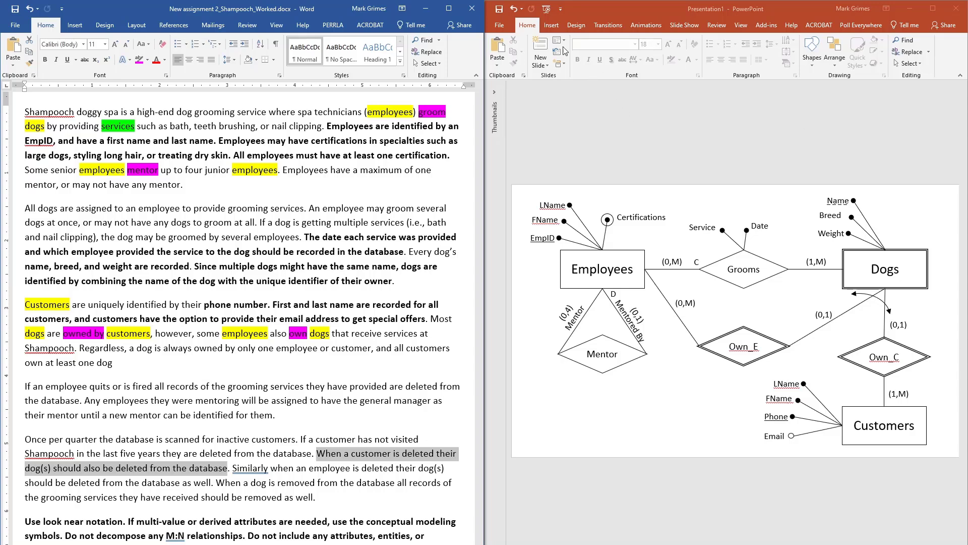
Step: In the PowerPoint diagram, add a text label "C" just below Dogs, beside the line to Own_C
{"action": "left_click", "coordinate": [565, 26]}
{"action": "left_click", "coordinate": [553, 25]}
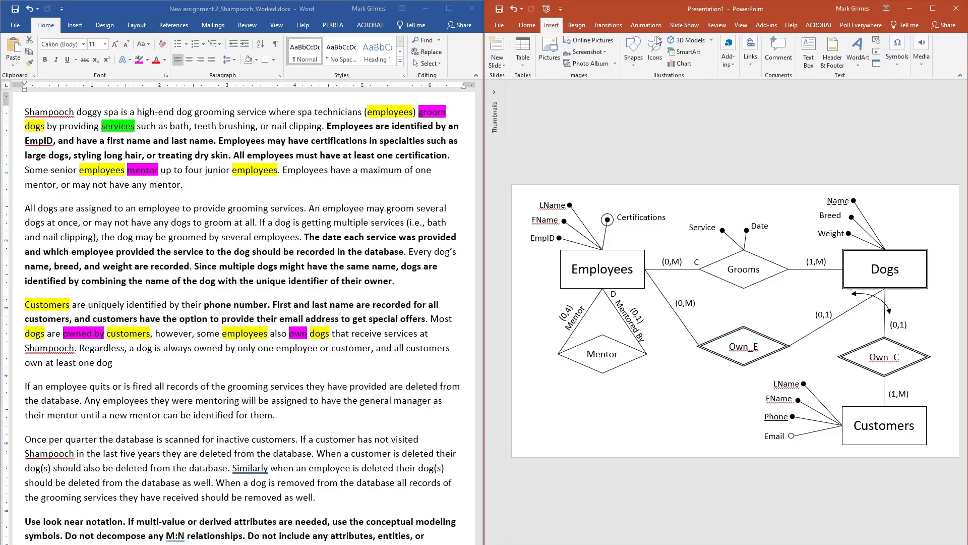
{"action": "left_click", "coordinate": [813, 49]}
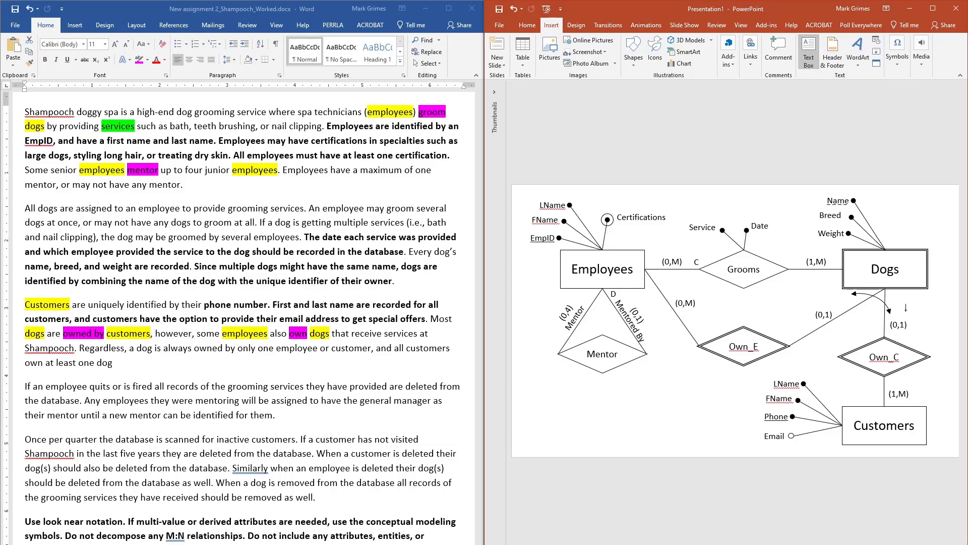
{"action": "left_click", "coordinate": [901, 297]}
{"action": "type", "text": "C"}
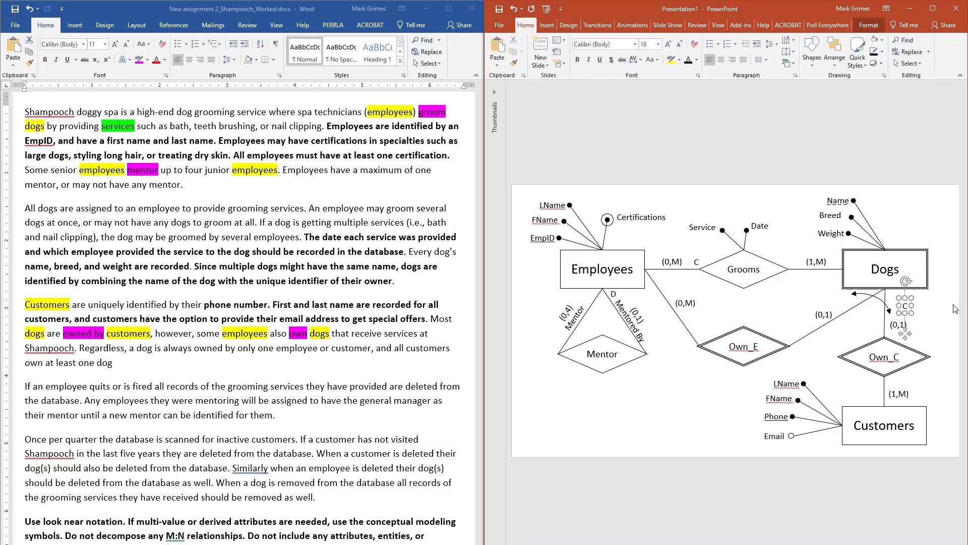
{"action": "left_click", "coordinate": [907, 306]}
{"action": "left_click_drag", "start_coordinate": [907, 307], "coordinate": [892, 303]}
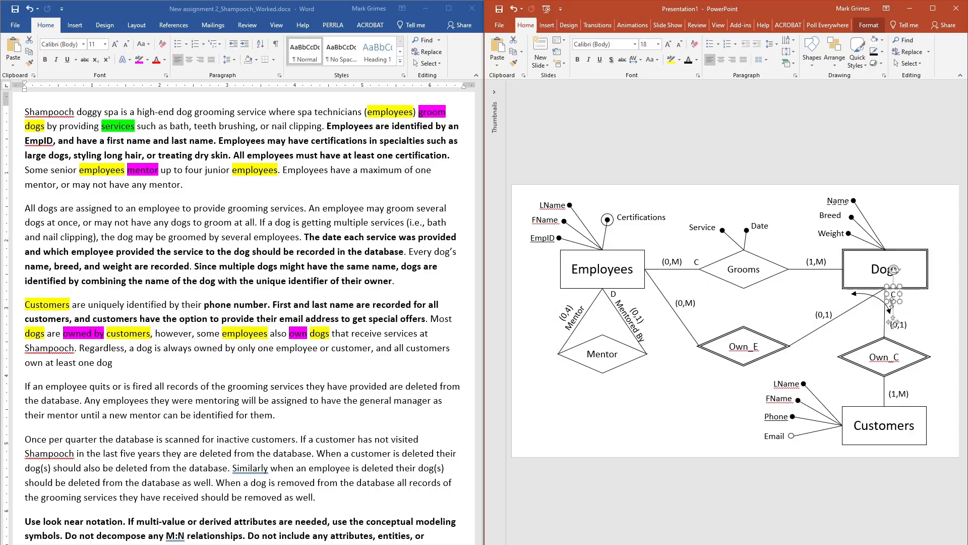
Step: Select the Word sentence on deleting an employee's dogs, and place a copy of Dogs' "C" label by its Own_E line in the PowerPoint diagram
{"action": "left_click", "coordinate": [262, 497]}
{"action": "left_click_drag", "start_coordinate": [253, 469], "coordinate": [216, 485]}
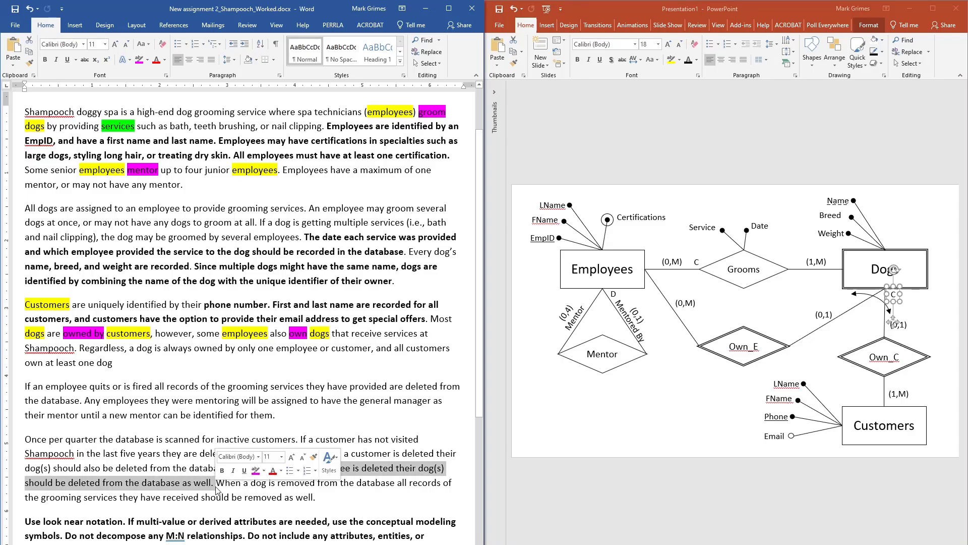
{"action": "left_click", "coordinate": [917, 311]}
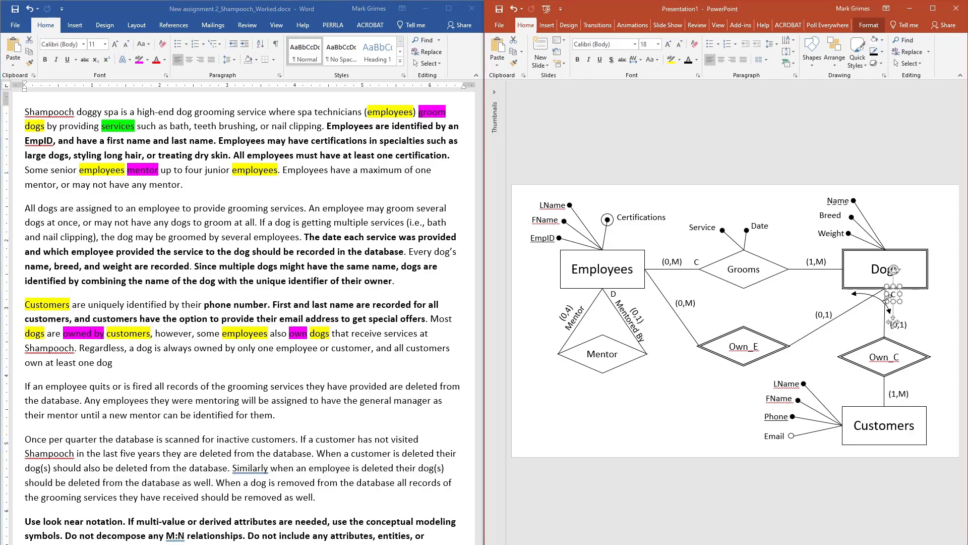
{"action": "key", "text": "ctrl+v"}
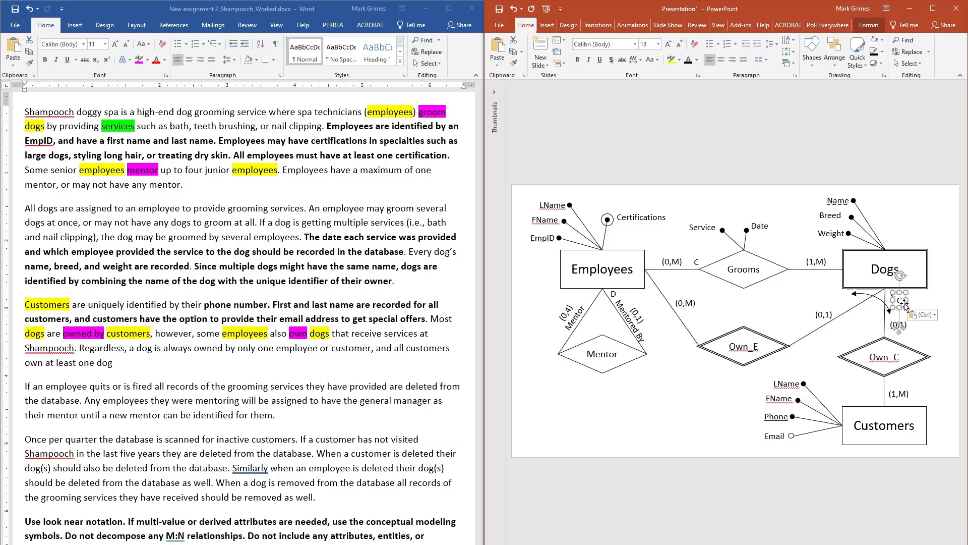
{"action": "left_click_drag", "start_coordinate": [904, 305], "coordinate": [876, 296]}
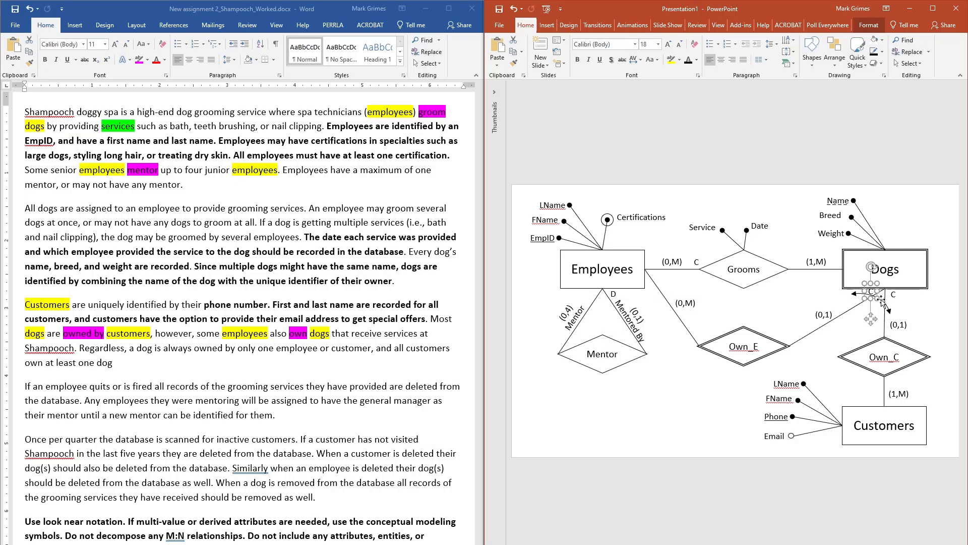
{"action": "left_click", "coordinate": [919, 309]}
Step: Move the curved double-headed arrow below Dogs slightly down and shift the copied "C" label slightly away from the Own_E line
{"action": "left_click", "coordinate": [875, 296]}
{"action": "left_click", "coordinate": [880, 300]}
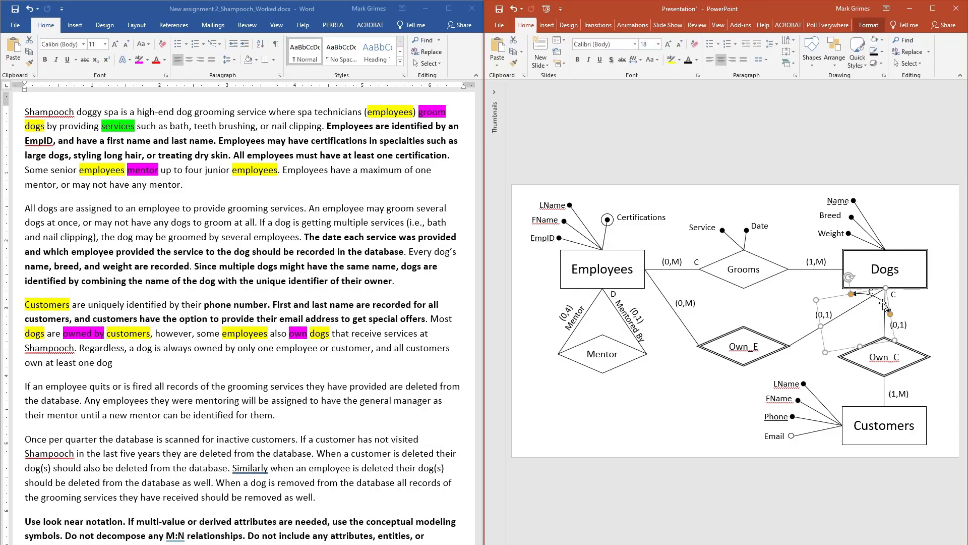
{"action": "left_click_drag", "start_coordinate": [883, 302], "coordinate": [885, 306]}
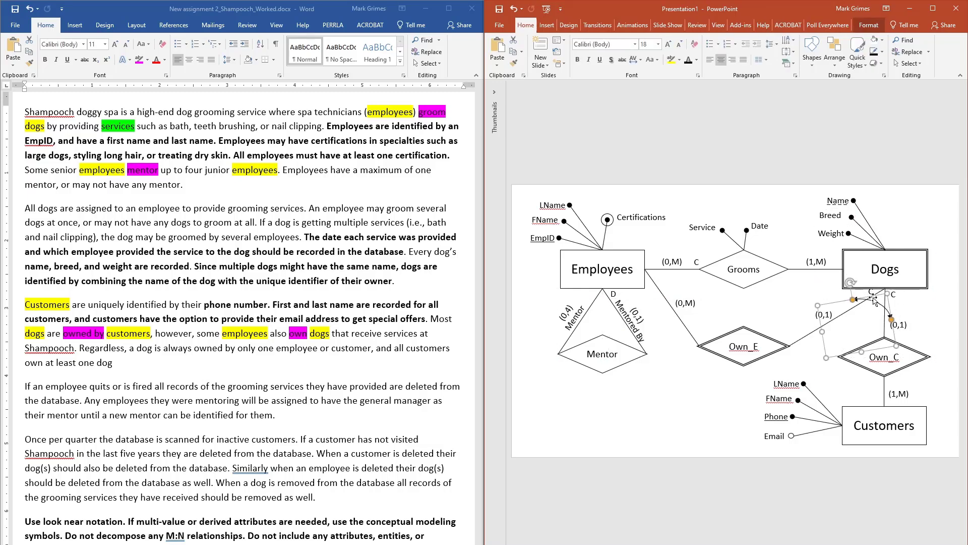
{"action": "left_click", "coordinate": [870, 292]}
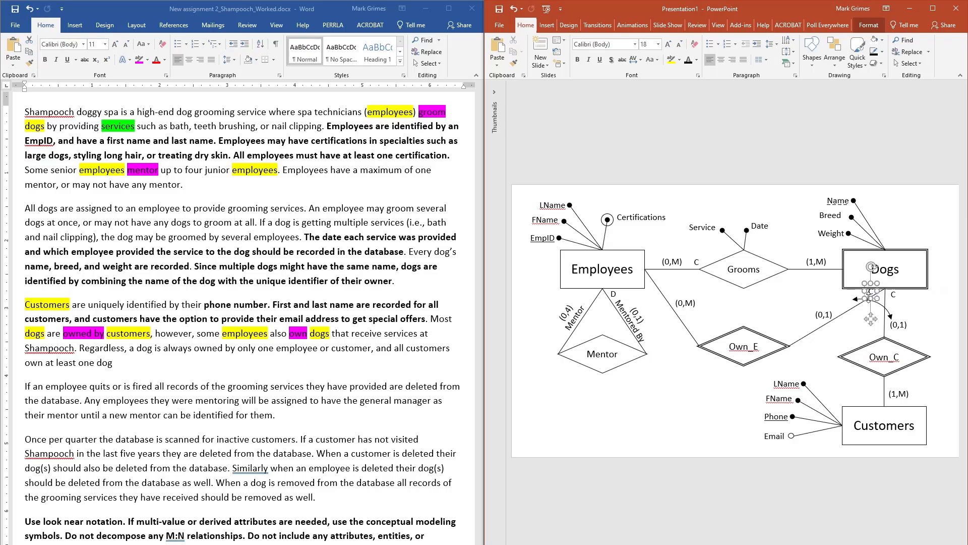
{"action": "left_click_drag", "start_coordinate": [873, 298], "coordinate": [862, 297]}
{"action": "left_click", "coordinate": [949, 299]}
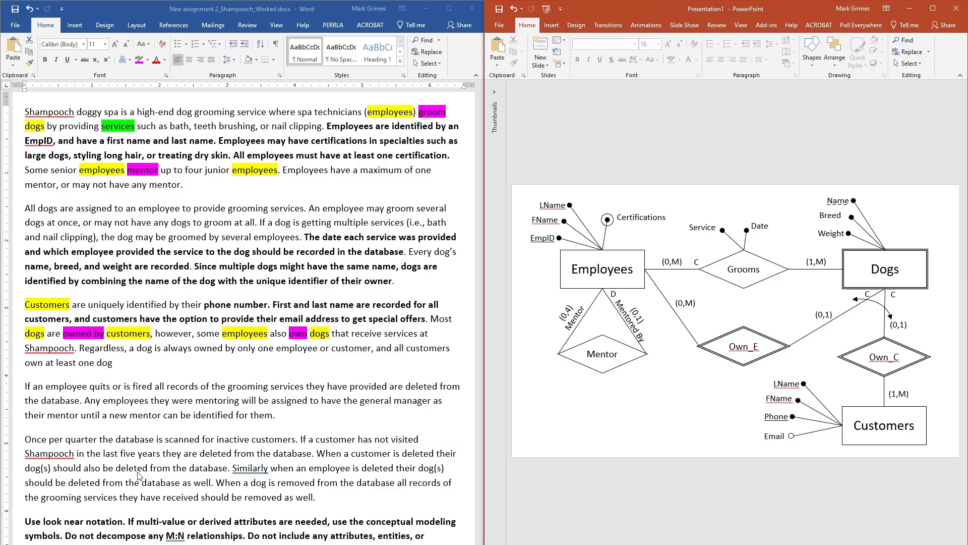
Step: Select the Word sentence on removing a dog's grooming records, and copy the "C" label to the Dogs side of Grooms in the PowerPoint diagram
{"action": "left_click", "coordinate": [230, 486]}
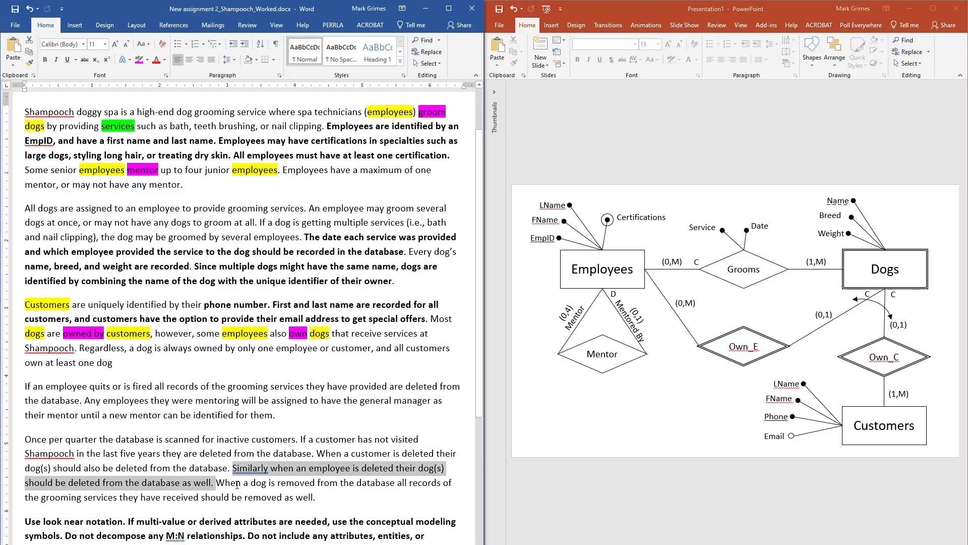
{"action": "left_click_drag", "start_coordinate": [229, 486], "coordinate": [374, 493]}
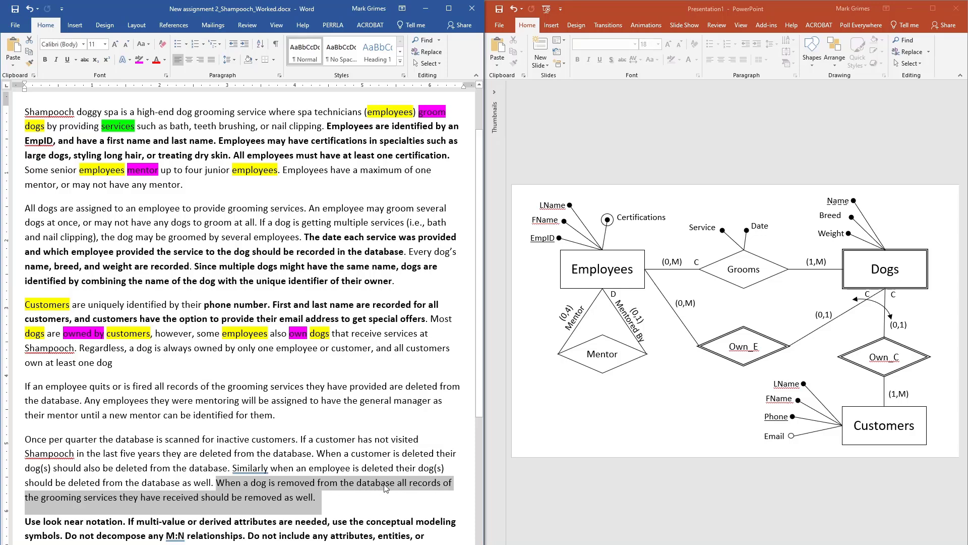
{"action": "left_click", "coordinate": [695, 262]}
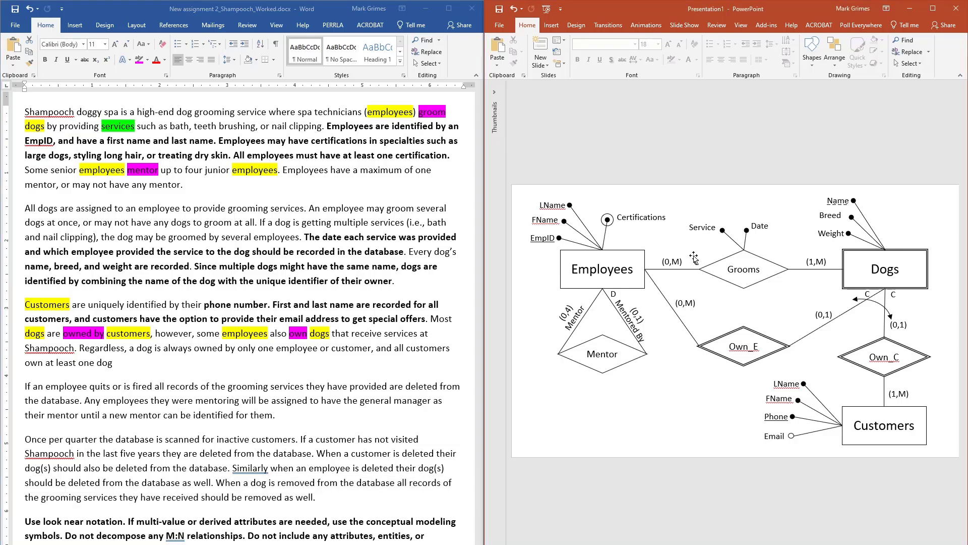
{"action": "key", "text": "ctrl+c"}
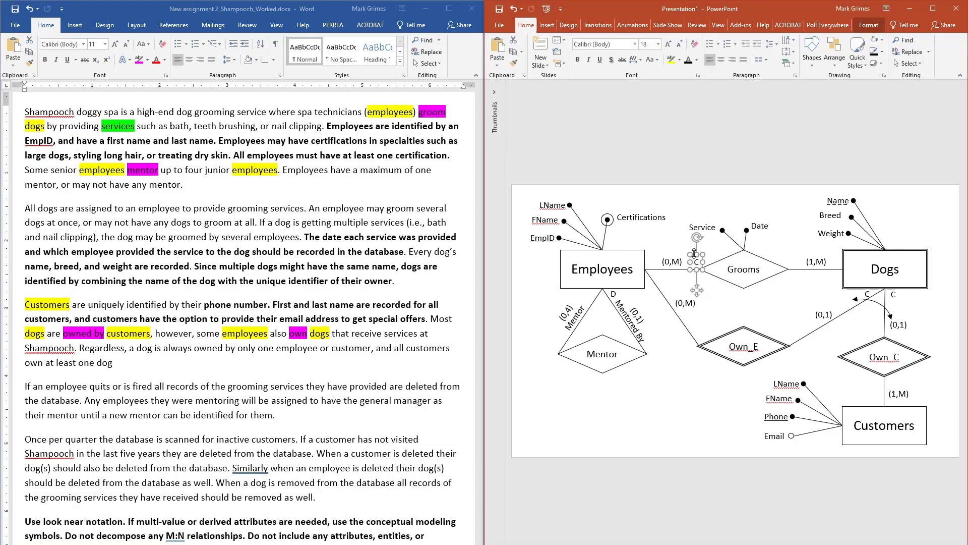
{"action": "key", "text": "ctrl+v"}
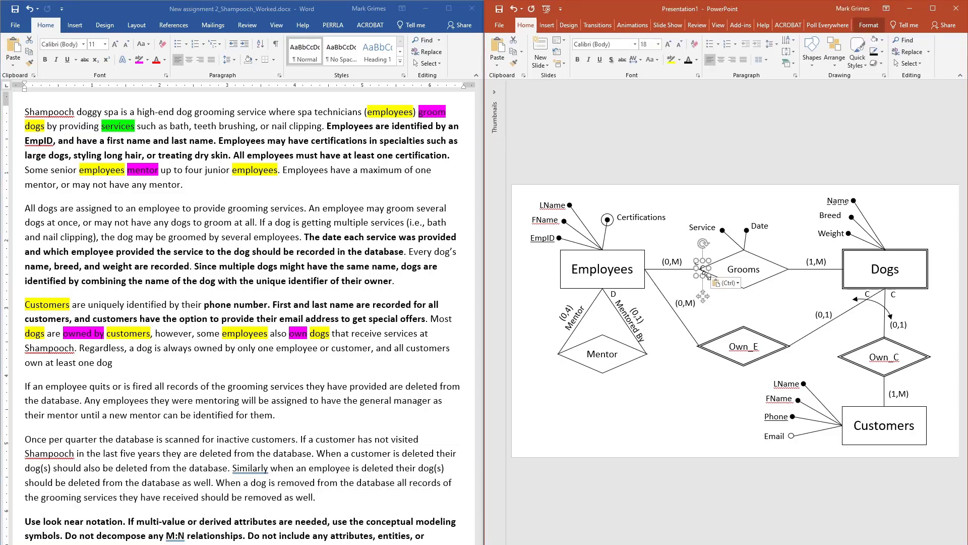
{"action": "left_click_drag", "start_coordinate": [709, 272], "coordinate": [792, 264]}
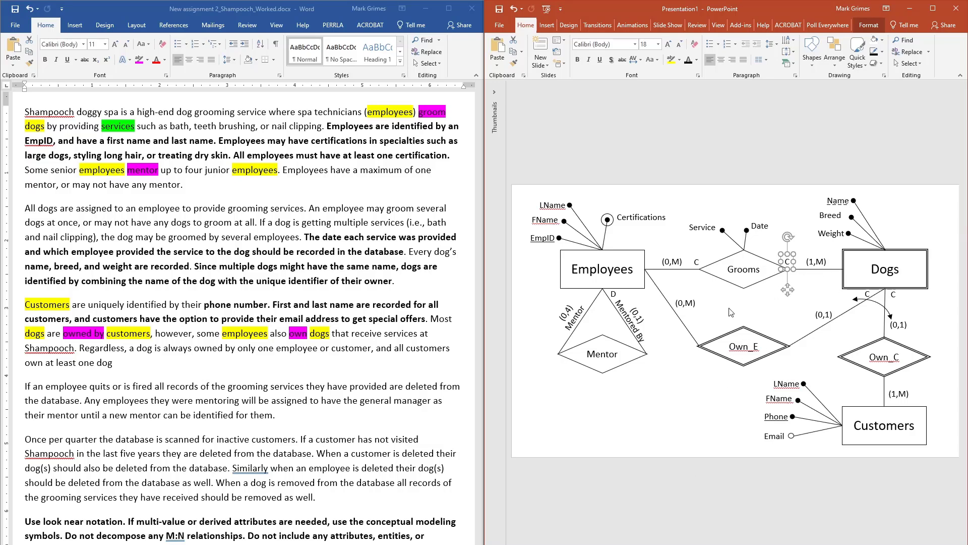
Step: Review the diagram's Service attribute against the Word text, and select the example services "bath, teeth brushing, or nail clipping" there
{"action": "left_click", "coordinate": [685, 403]}
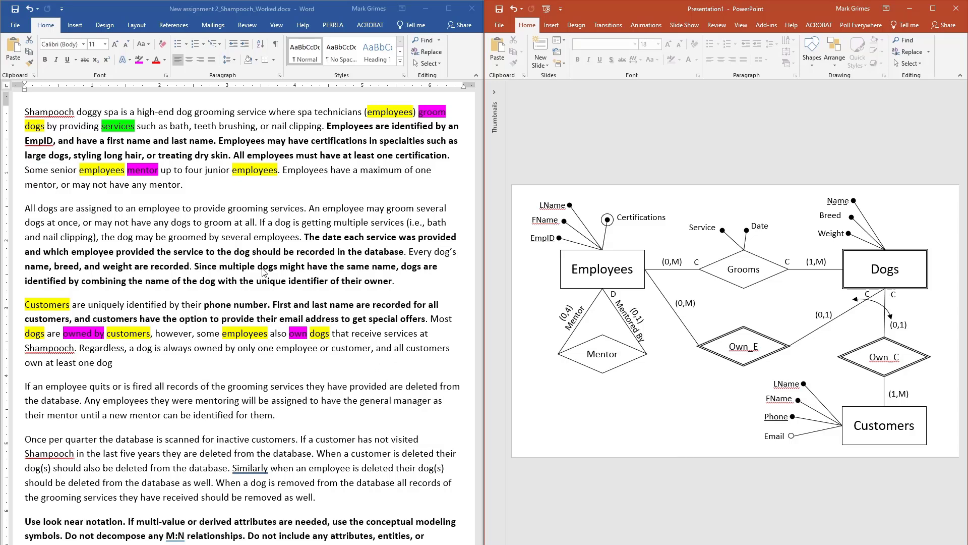
{"action": "left_click", "coordinate": [195, 129]}
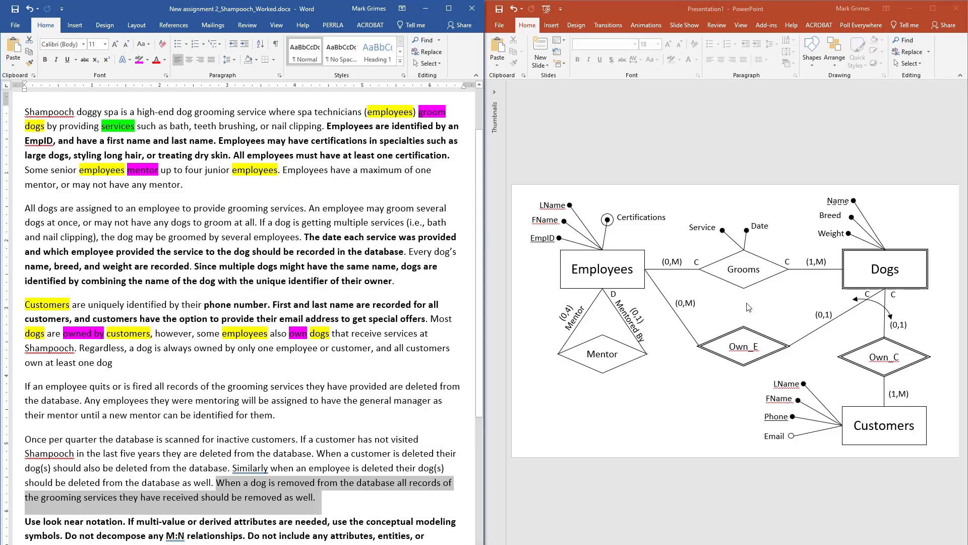
{"action": "left_click", "coordinate": [711, 235]}
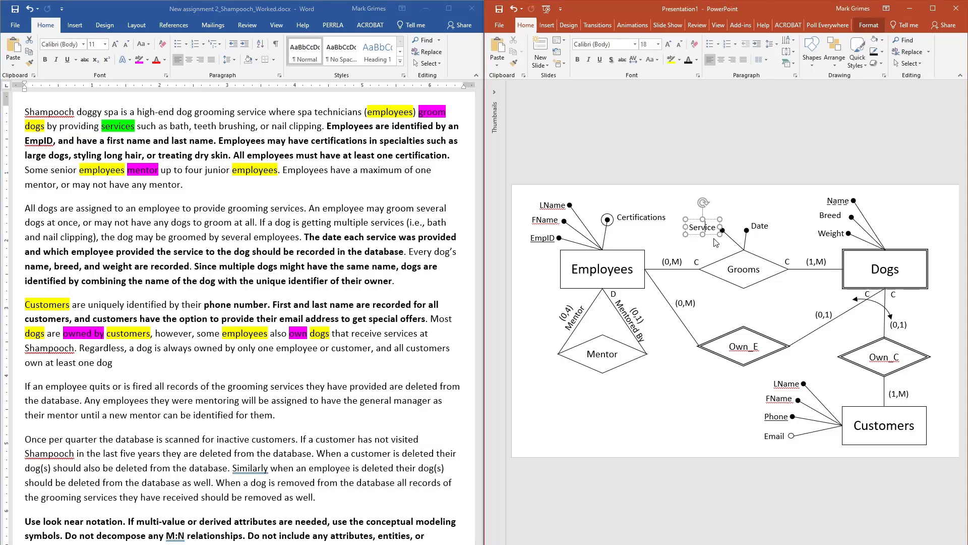
{"action": "left_click", "coordinate": [233, 117]}
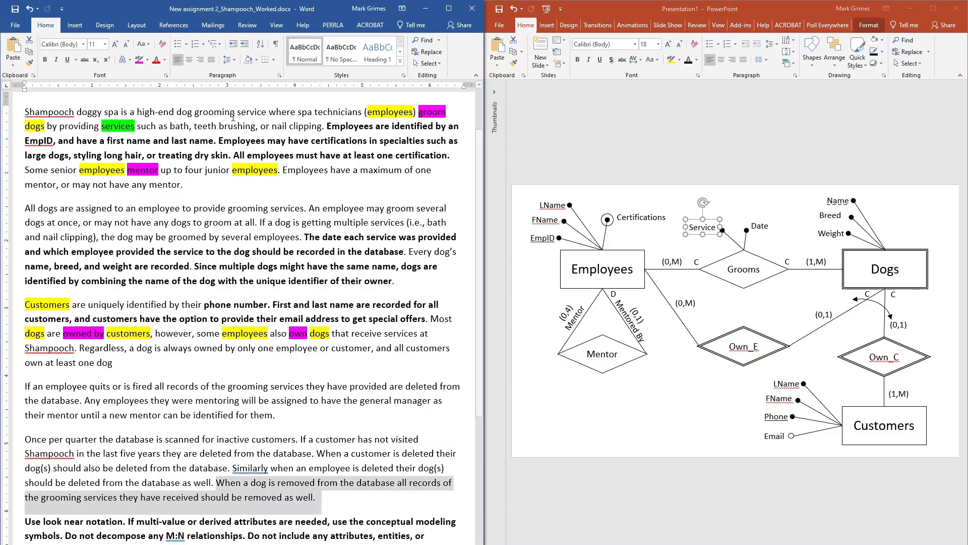
{"action": "left_click_drag", "start_coordinate": [171, 127], "coordinate": [322, 127]}
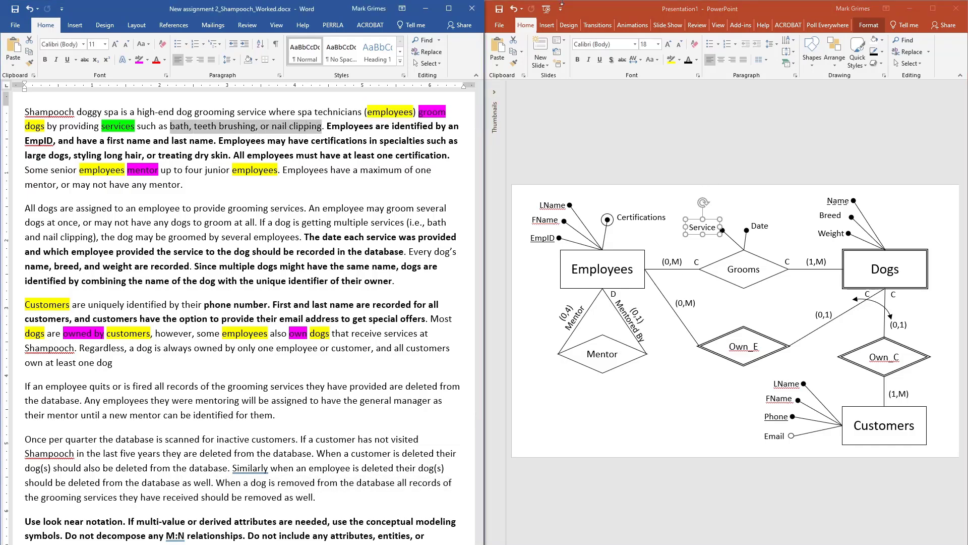
Step: In the PowerPoint diagram, add a text box below Mentor reading "* Domain of values for Service includes Bath, Nail Clipping"
{"action": "left_click", "coordinate": [551, 23]}
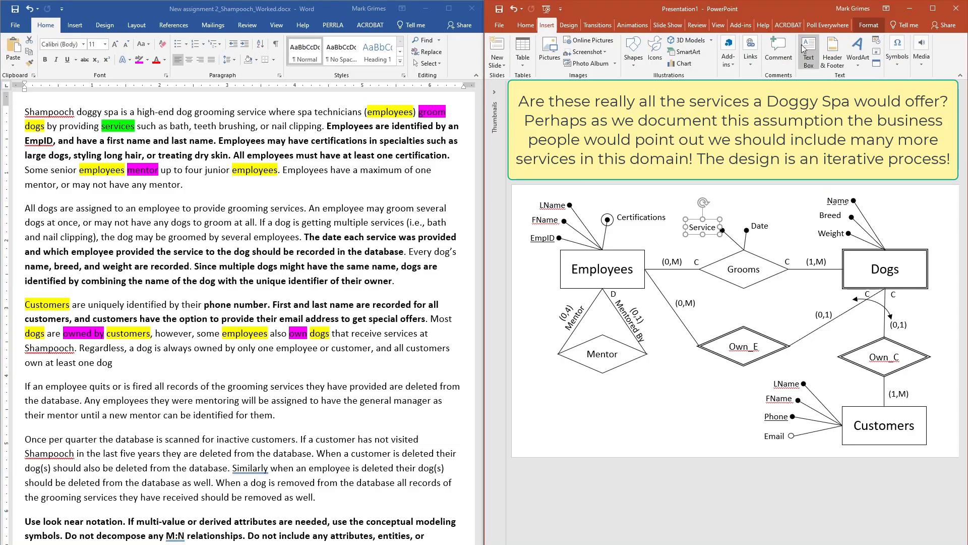
{"action": "left_click", "coordinate": [803, 48]}
{"action": "left_click", "coordinate": [541, 388]}
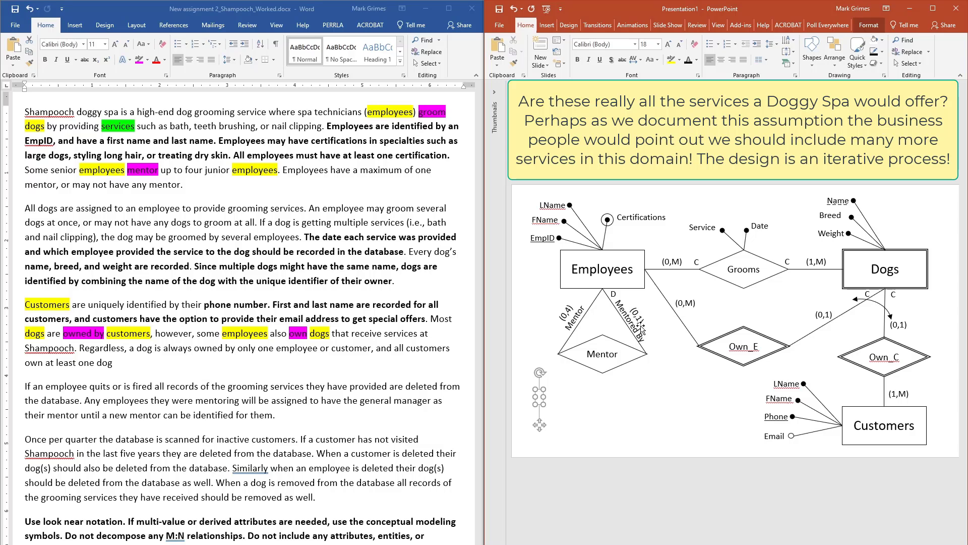
{"action": "type", "text": "*"}
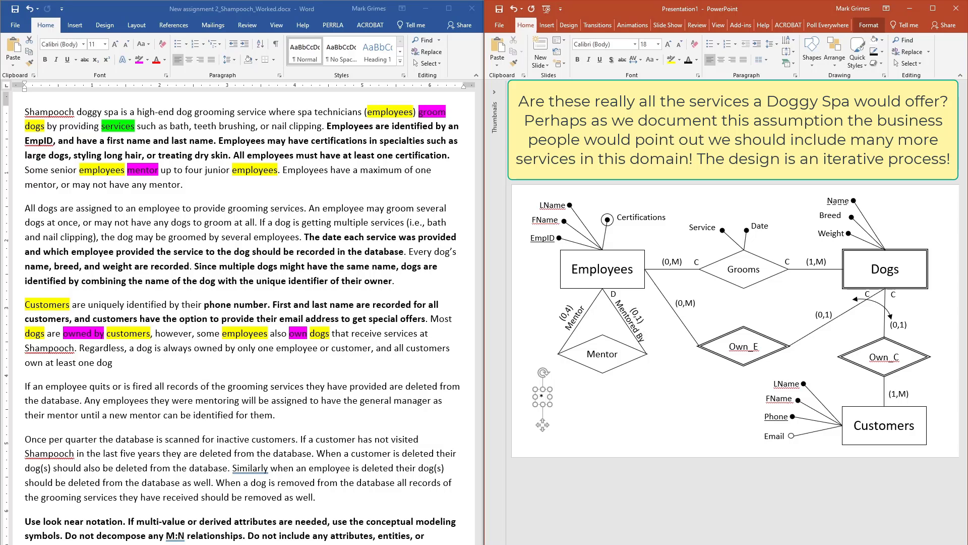
{"action": "type", "text": " Domain of valu"}
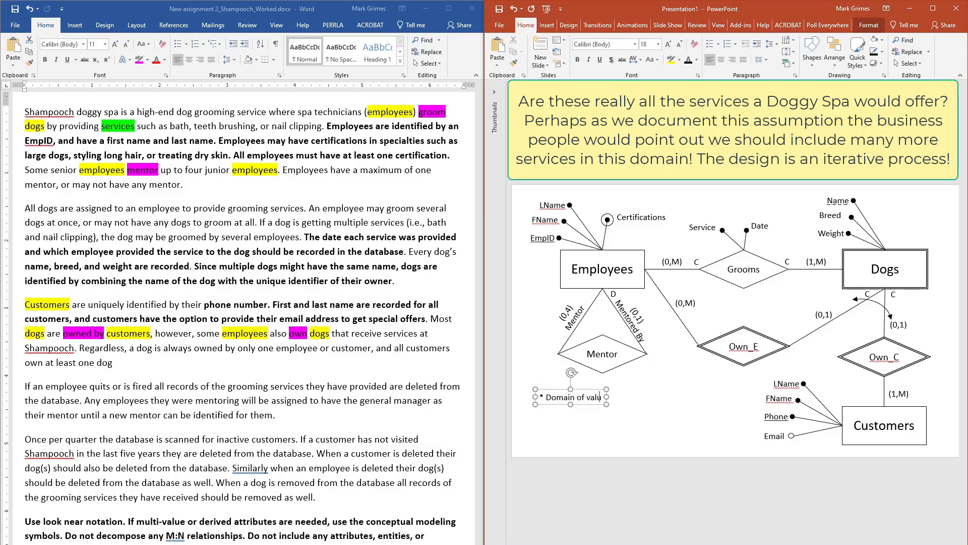
{"action": "type", "text": "es for Serv"}
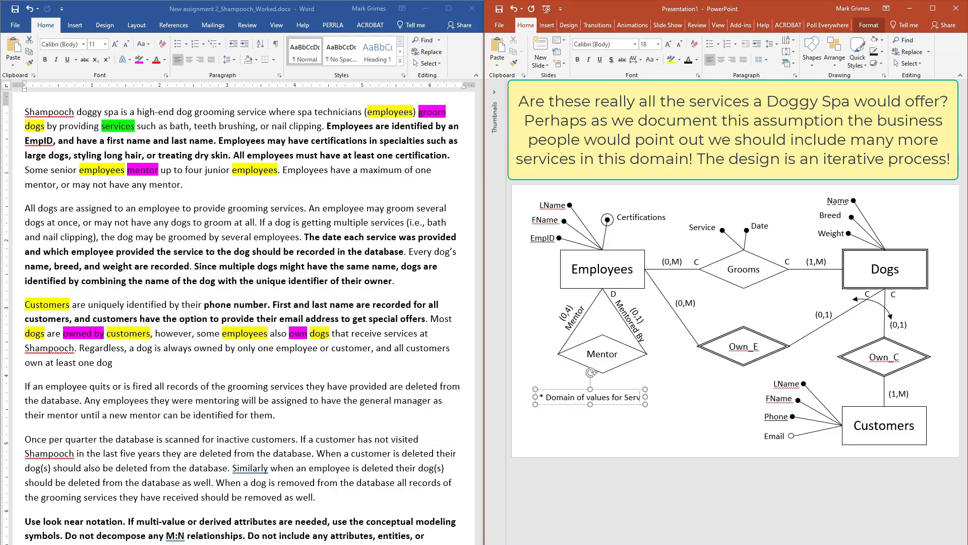
{"action": "type", "text": "ice incl"}
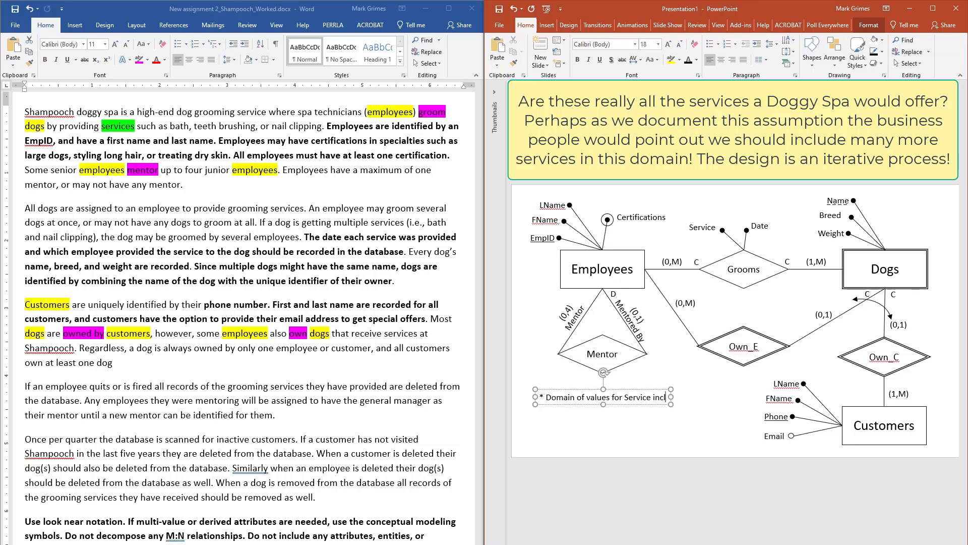
{"action": "type", "text": "udes Bath"}
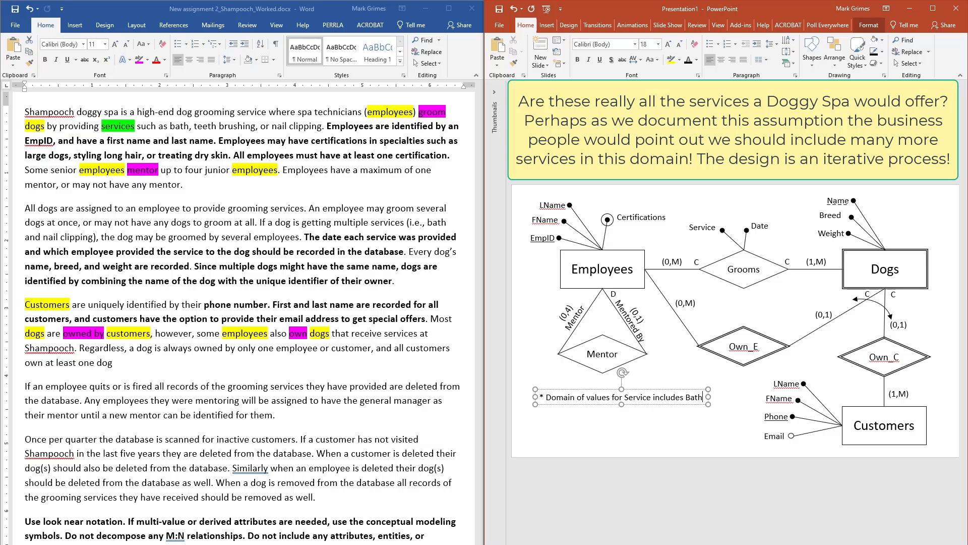
{"action": "type", "text": ", Nail"}
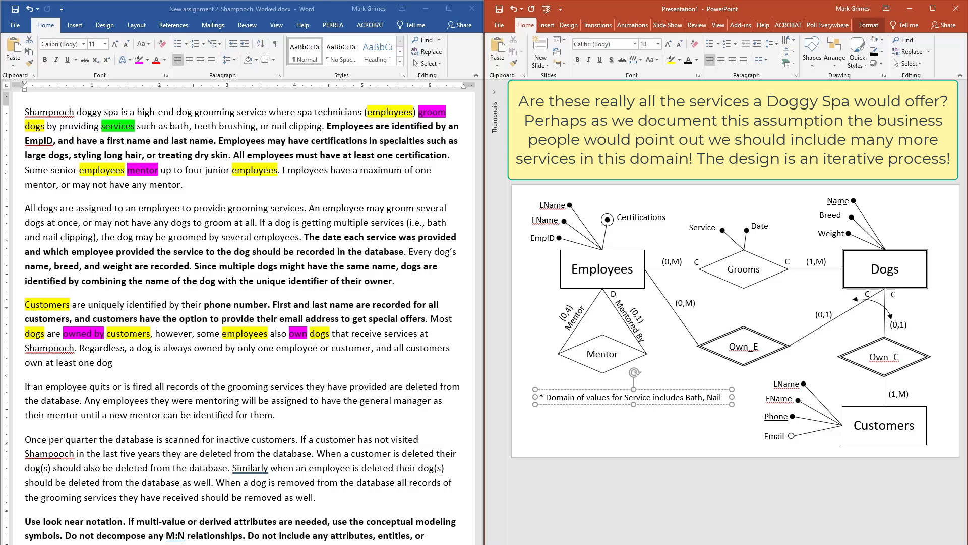
{"action": "type", "text": " Clipping"}
Step: Continue the Service note on an unbulleted second line with "And teeth brushing", and shift the text box slightly left on the slide
{"action": "key", "text": "Return"}
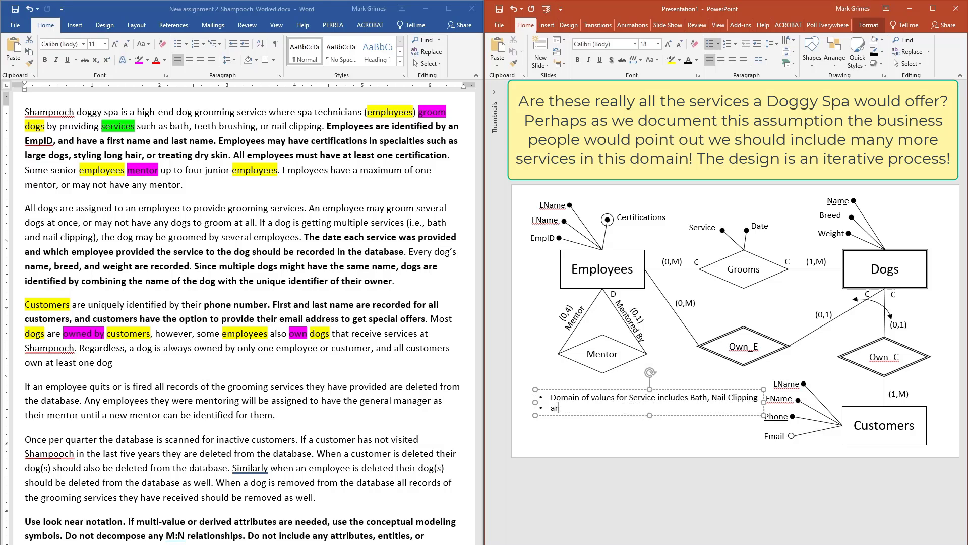
{"action": "type", "text": "And"}
{"action": "left_click_drag", "start_coordinate": [615, 396], "coordinate": [593, 391]}
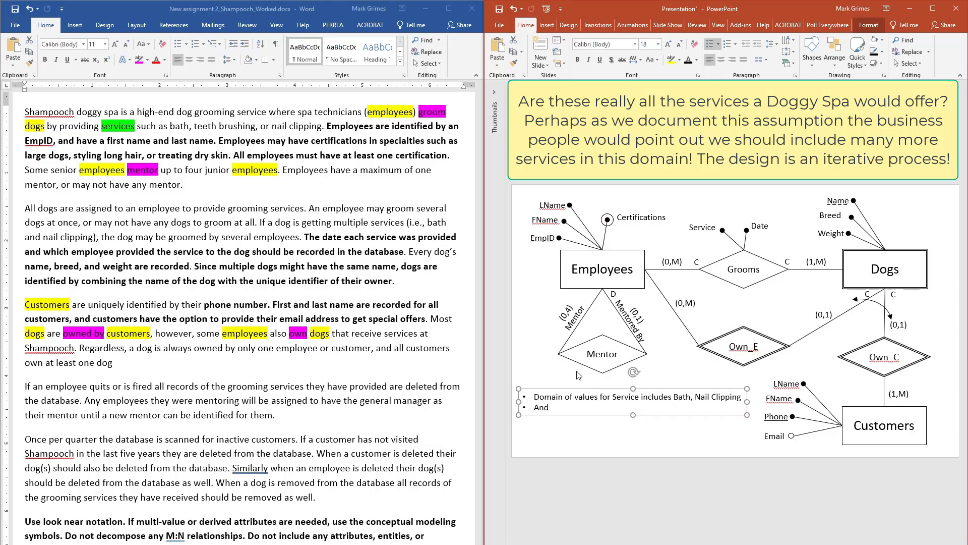
{"action": "type", "text": "te"}
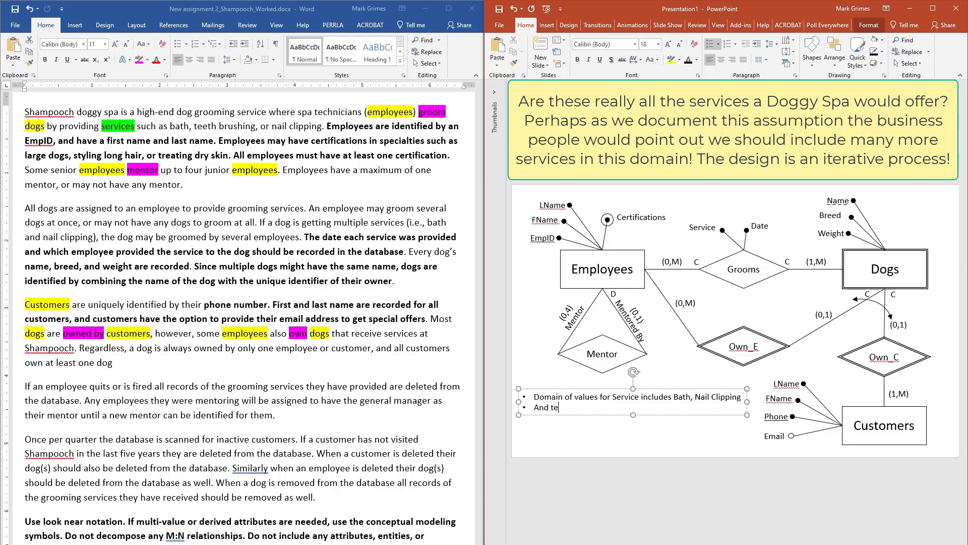
{"action": "type", "text": "eth brushing"}
{"action": "key", "text": "Right"}
{"action": "key", "text": "Right"}
{"action": "key", "text": "Right"}
{"action": "key", "text": "Left"}
{"action": "key", "text": "Left"}
{"action": "key", "text": "BackSpace"}
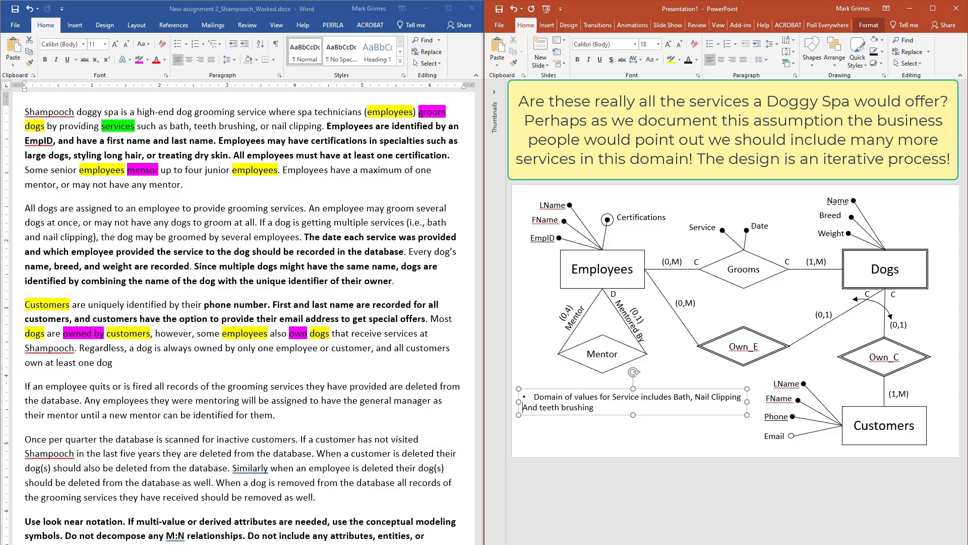
{"action": "key", "text": "BackSpace"}
{"action": "key", "text": "shift+Return"}
{"action": "key", "text": "End"}
Step: Select the certification specialties in the Word text, and add a bullet giving the Certifications domain of values as Large Dogs, Long Hair, and Dry Skin
{"action": "key", "text": "Return"}
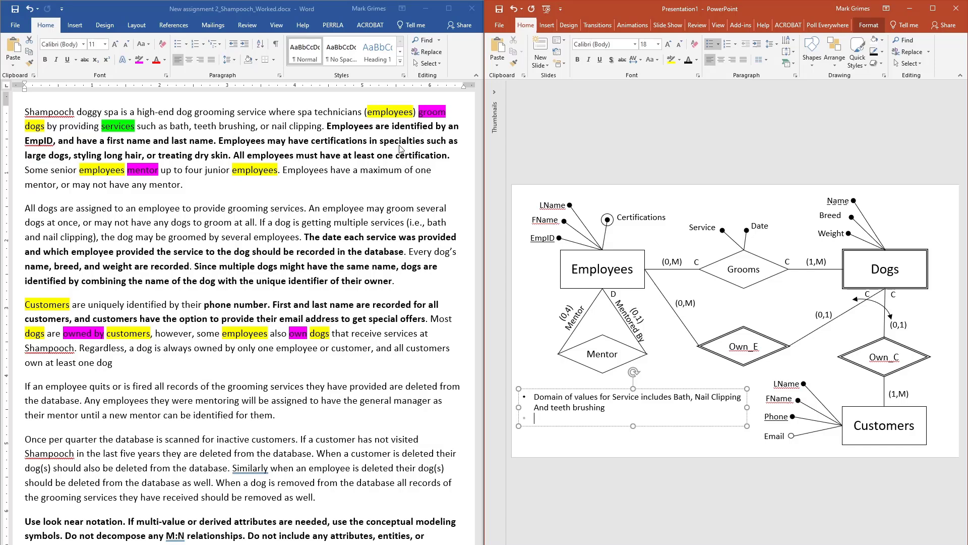
{"action": "left_click", "coordinate": [36, 153]}
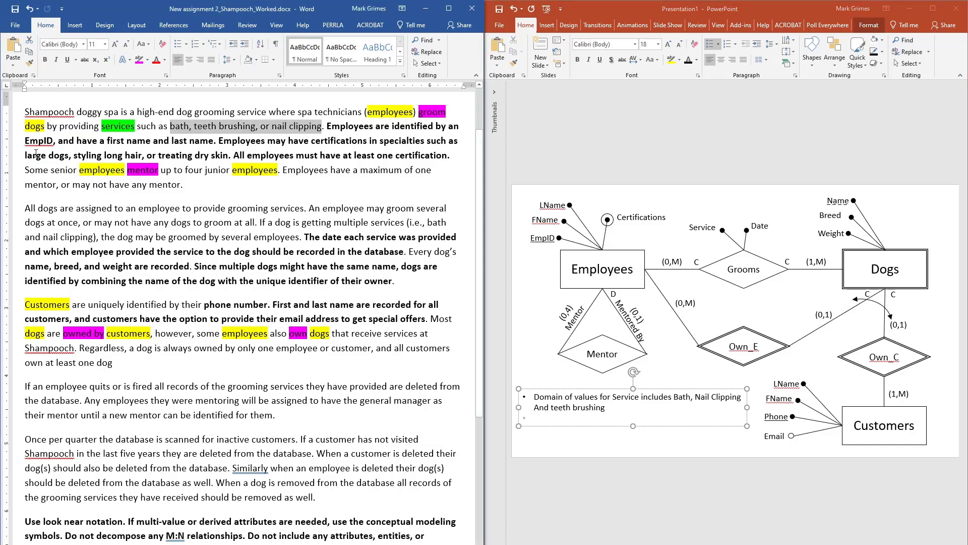
{"action": "left_click", "coordinate": [38, 155]}
{"action": "left_click_drag", "start_coordinate": [51, 158], "coordinate": [146, 157]}
{"action": "left_click", "coordinate": [576, 420]}
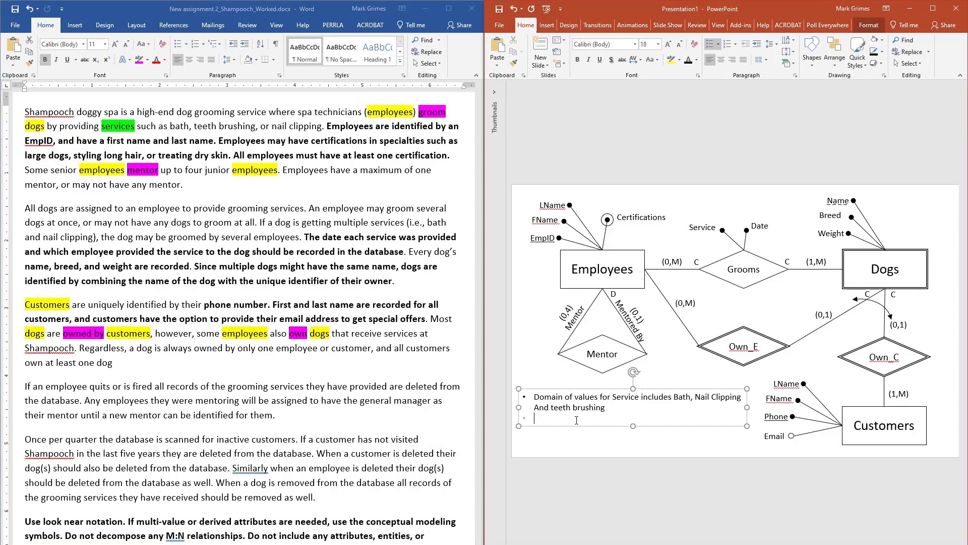
{"action": "type", "text": "Domain of values ofr Certifications includes"}
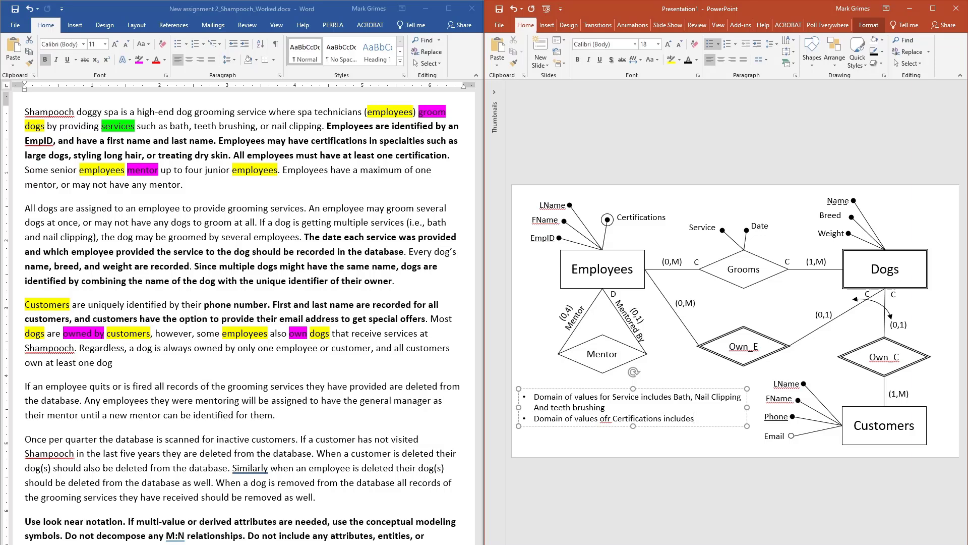
{"action": "type", "text": " Large Dogs, L"}
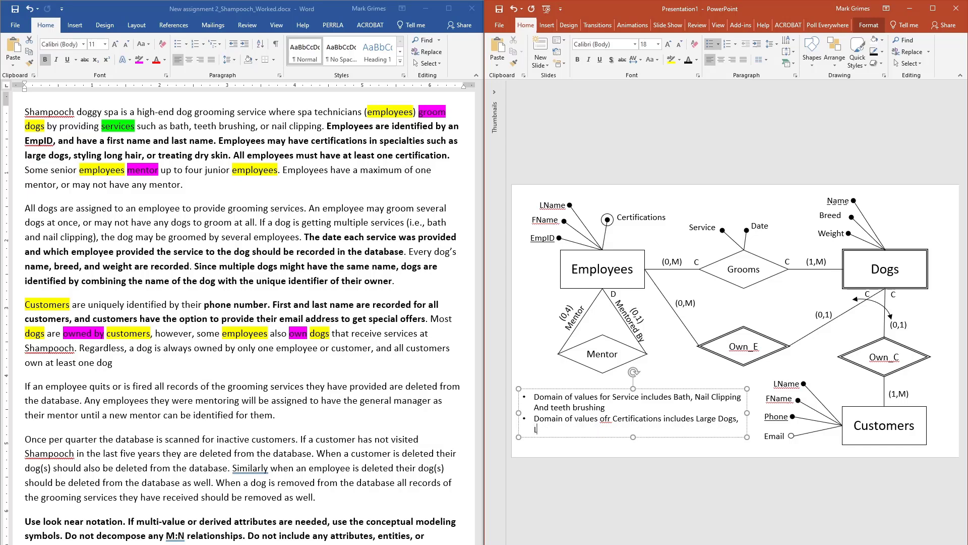
{"action": "type", "text": "ong Hair, and Dry Skns"}
Step: Correct the typos in the Certifications bullet so the misspelled words read "for" and "Skin"
{"action": "key", "text": "Up"}
{"action": "key", "text": "Left"}
{"action": "key", "text": "Left"}
{"action": "key", "text": "Left"}
{"action": "key", "text": "Left"}
{"action": "key", "text": "BackSpace"}
{"action": "key", "text": "Left"}
{"action": "type", "text": "f"}
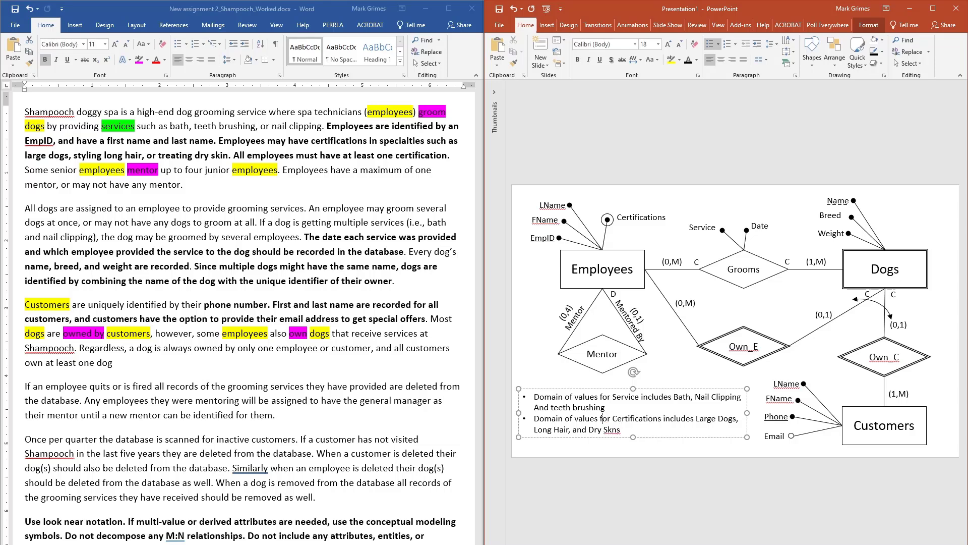
{"action": "key", "text": "Down"}
{"action": "key", "text": "Delete"}
{"action": "key", "text": "Delete"}
{"action": "type", "text": "in"}
Step: Add a third bullet reading "Email address is optional and used only for sending promotional offers", with the last two words on their own line
{"action": "key", "text": "Return"}
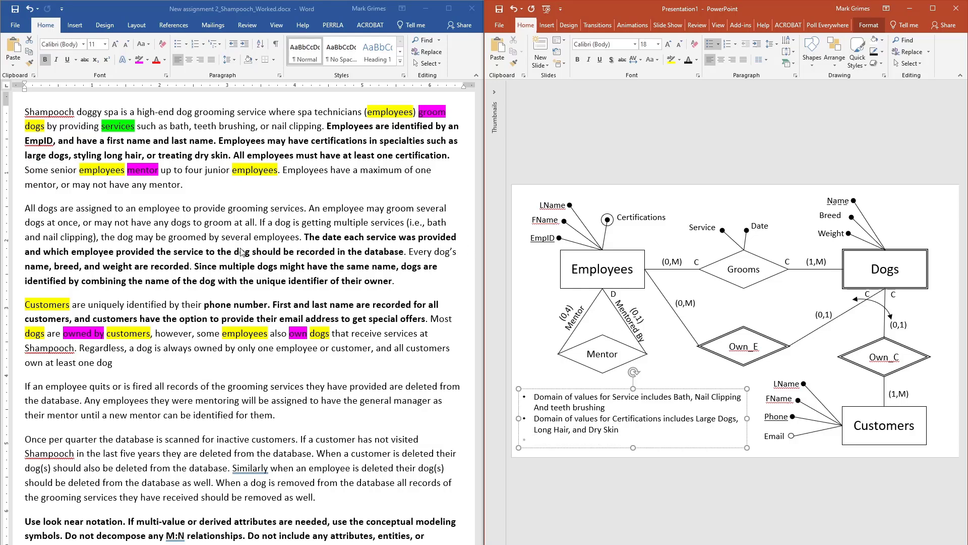
{"action": "type", "text": "Email address is optional and used only "}
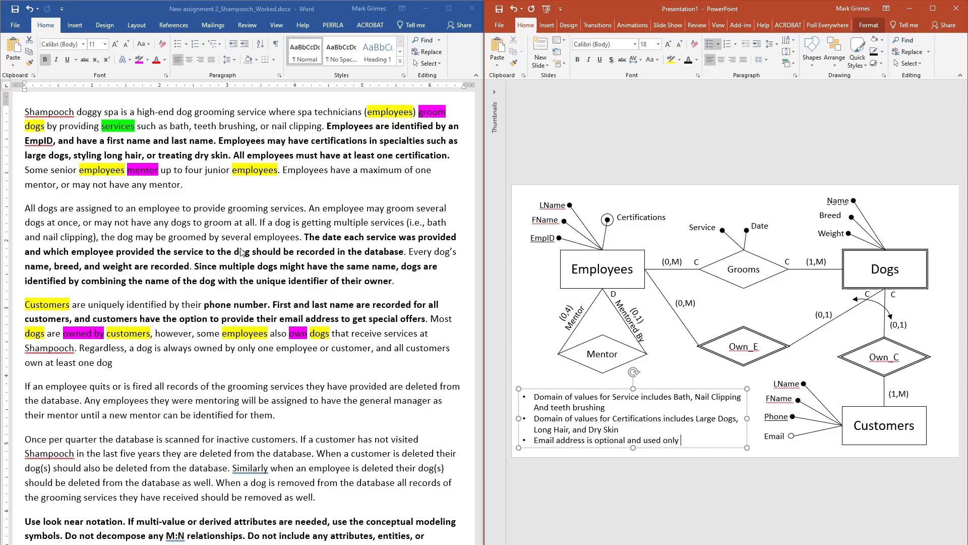
{"action": "type", "text": "for sending prom"}
{"action": "key", "text": "BackSpace"}
{"action": "key", "text": "BackSpace"}
{"action": "key", "text": "BackSpace"}
{"action": "key", "text": "BackSpace"}
{"action": "key", "text": "BackSpace"}
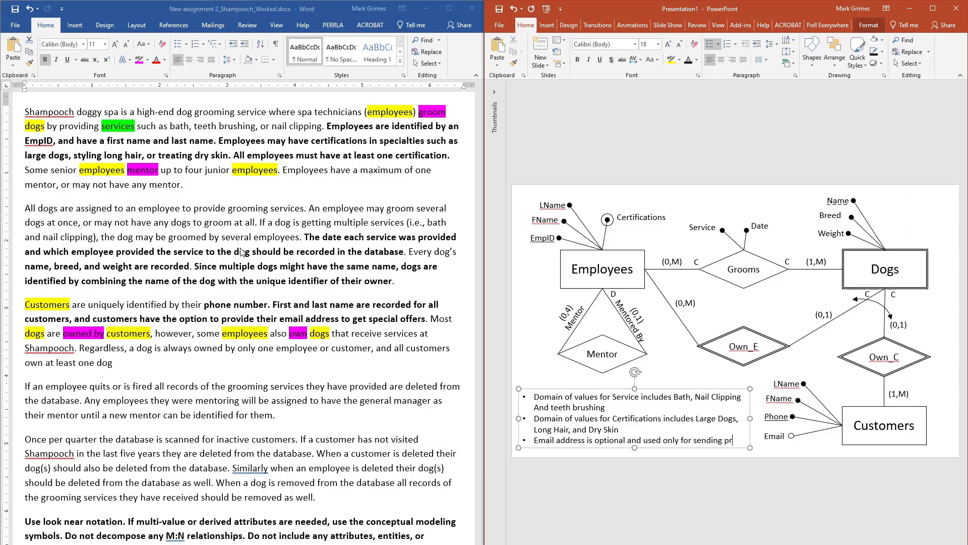
{"action": "key", "text": "shift+Return"}
{"action": "type", "text": "pro"}
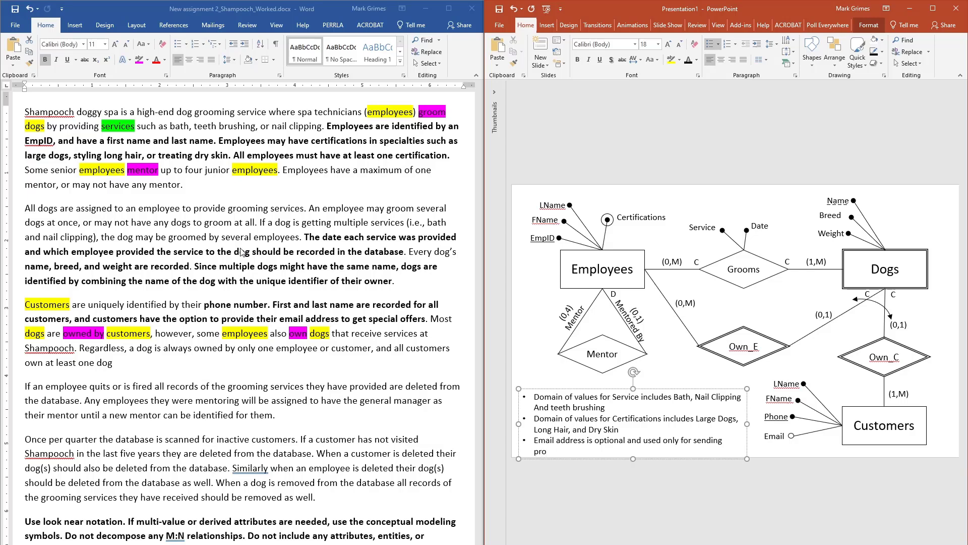
{"action": "type", "text": "motional offers"}
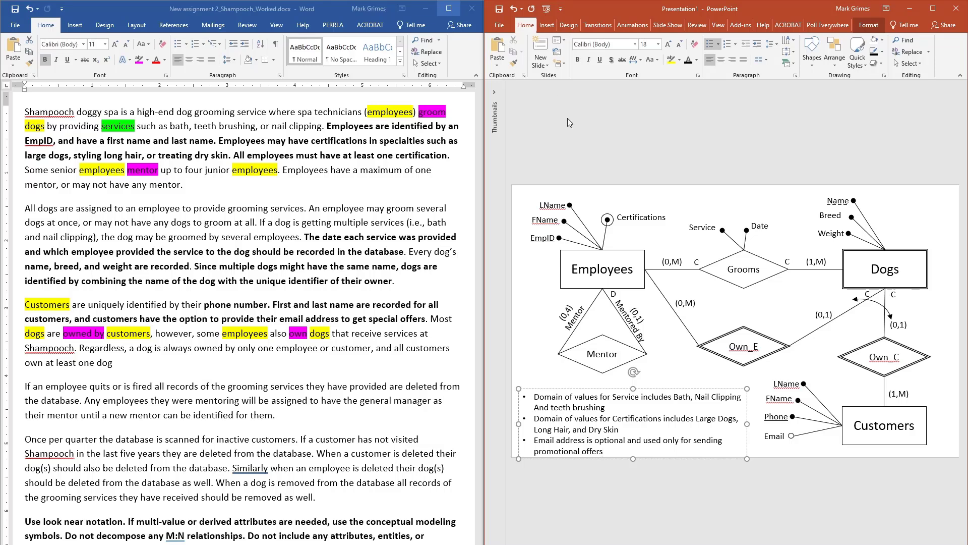
{"action": "left_click", "coordinate": [620, 144]}
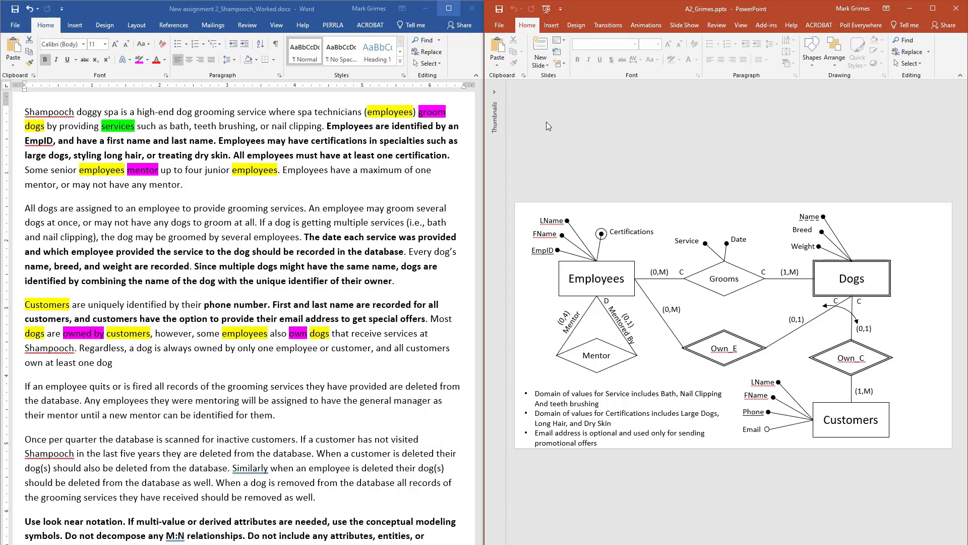
Step: Save the presentation as an Adobe PDF on the Desktop under the suggested file name
{"action": "left_click", "coordinate": [503, 26]}
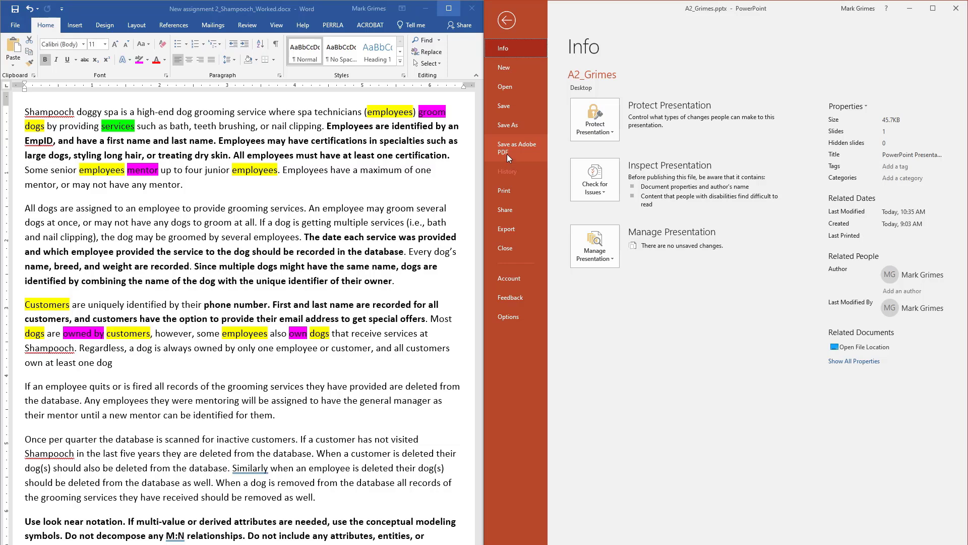
{"action": "left_click", "coordinate": [510, 151]}
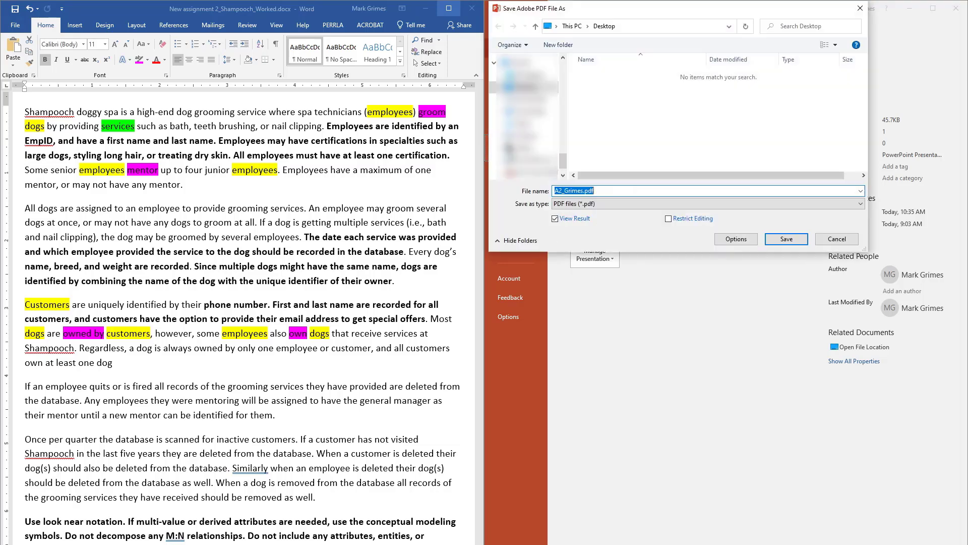
{"action": "left_click", "coordinate": [788, 240]}
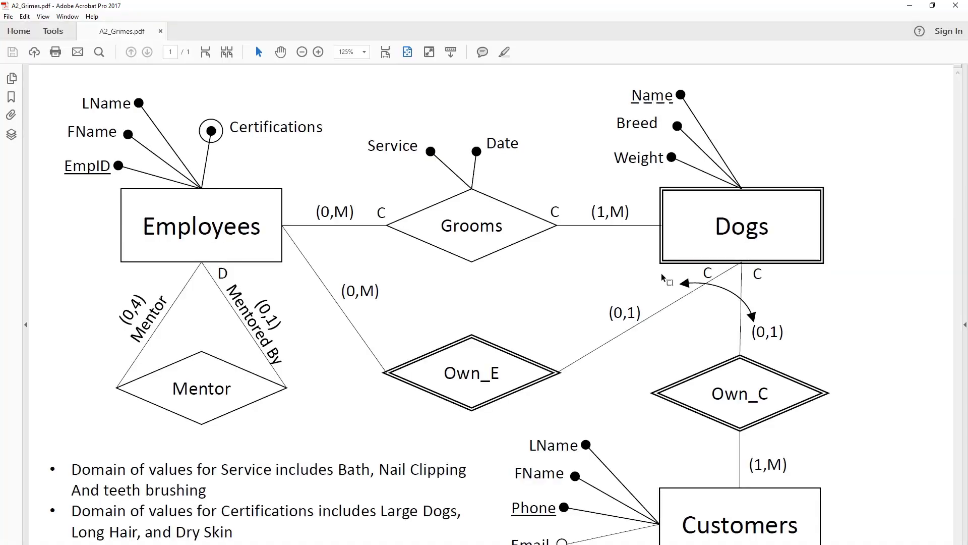